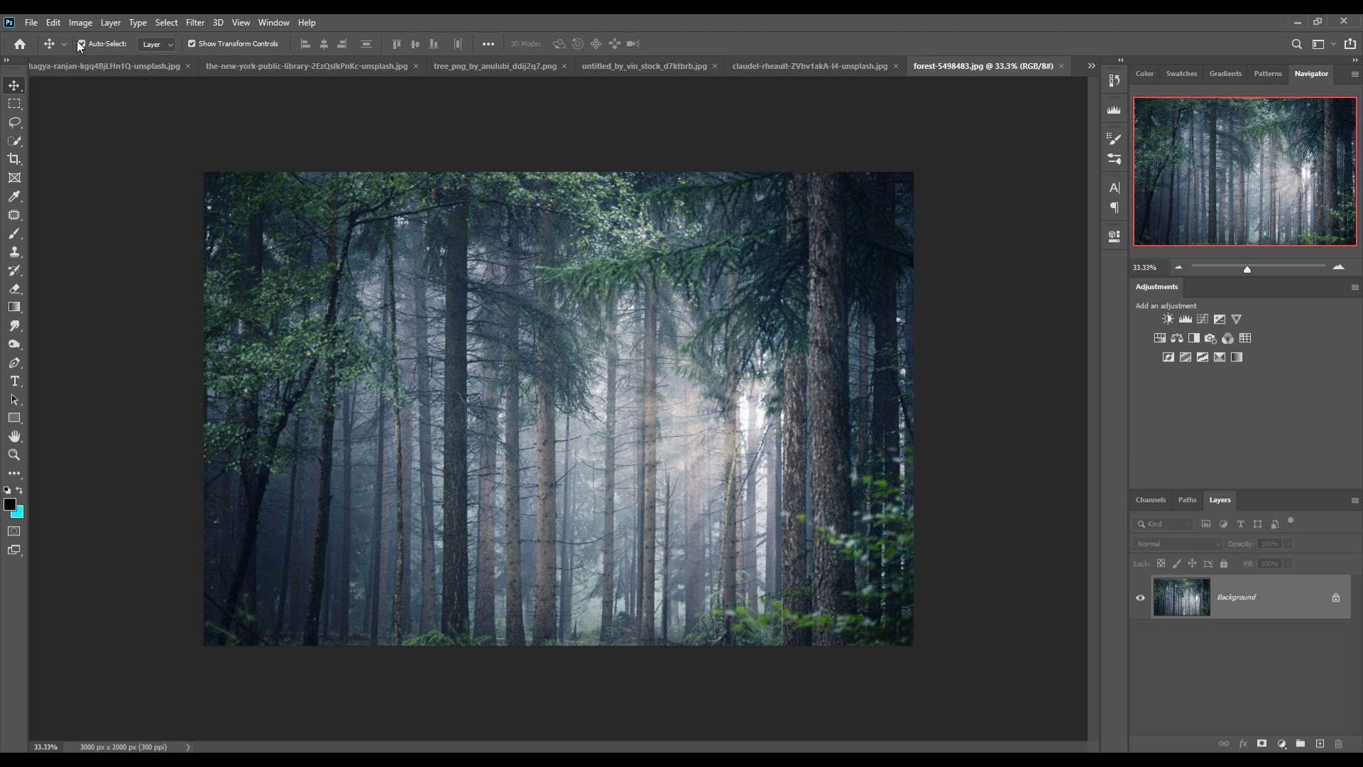
Step: Create a new blank document from the 3840×2160 px preset
click(31, 22)
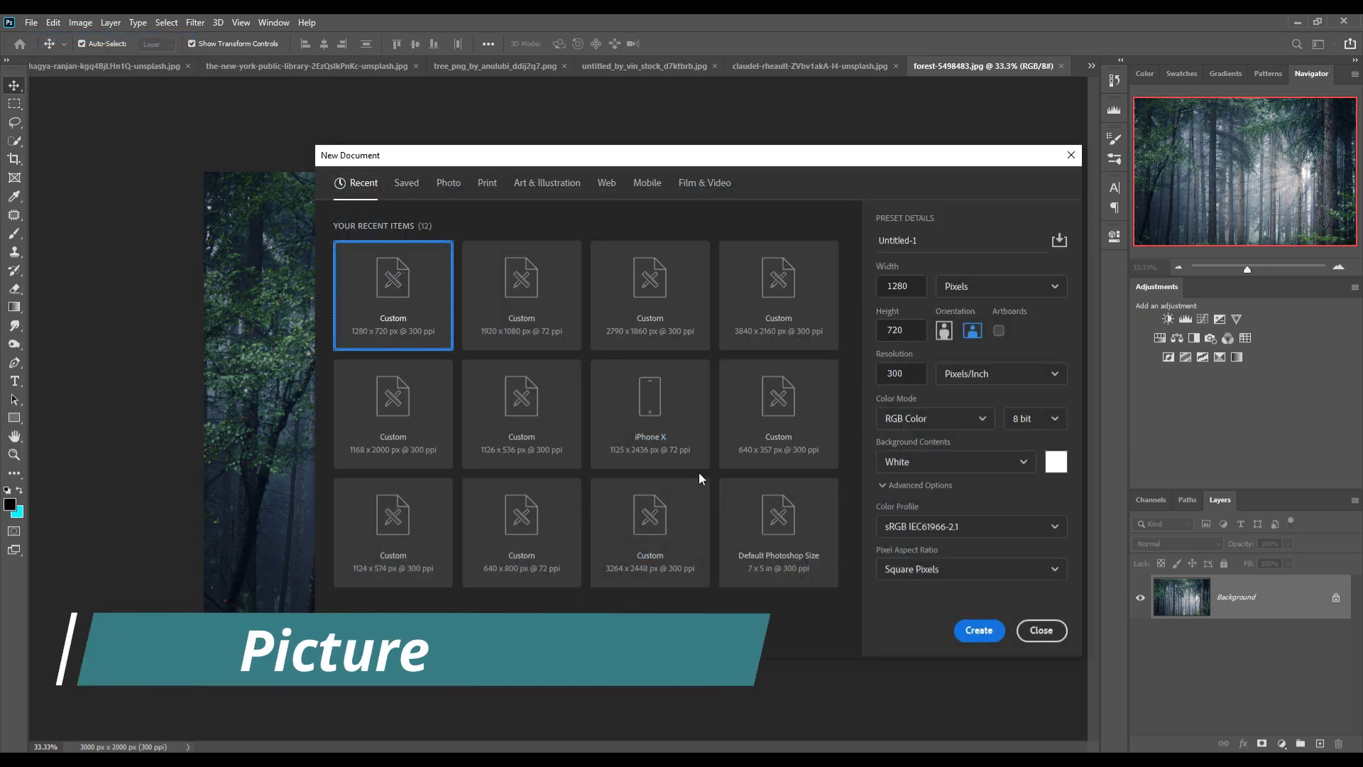
click(778, 333)
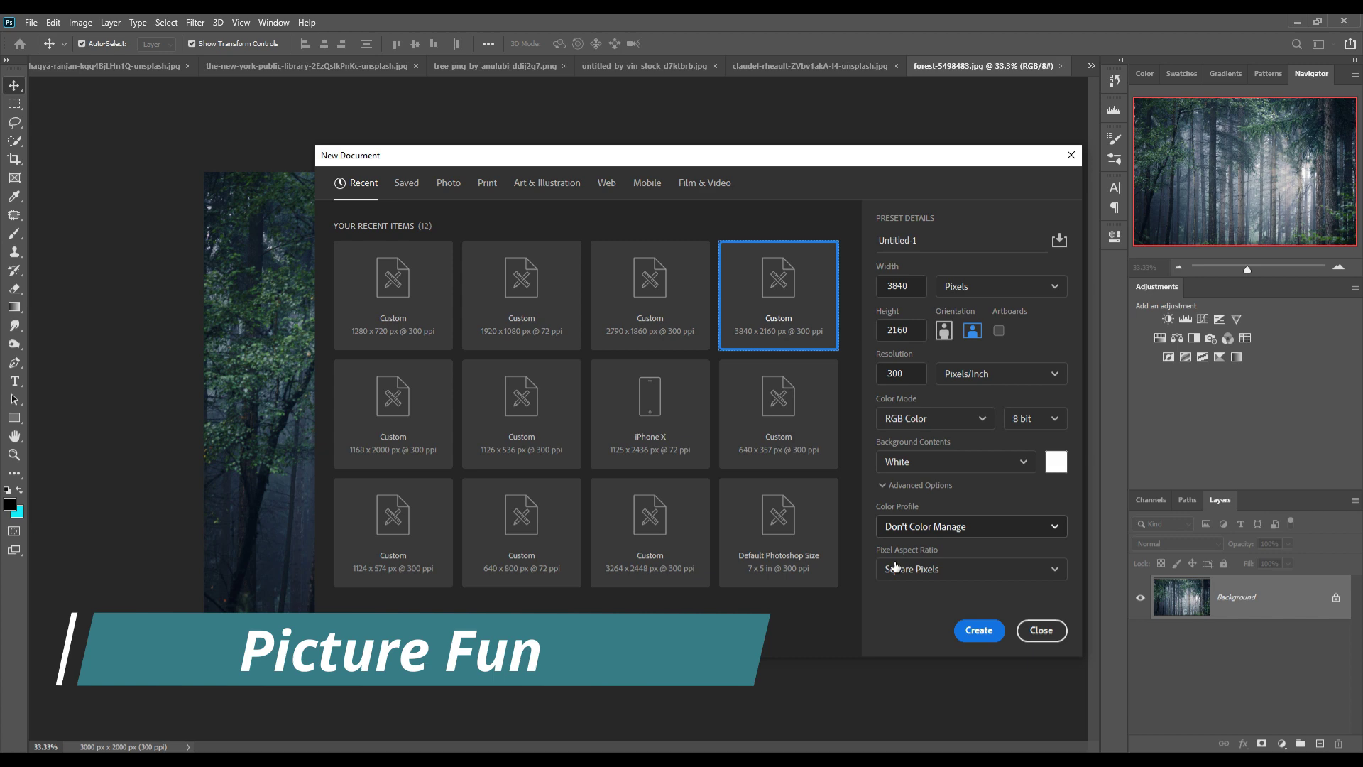
click(980, 631)
Step: Bring the _DSC0141.JPG photo of the man to the front from the open documents
click(709, 64)
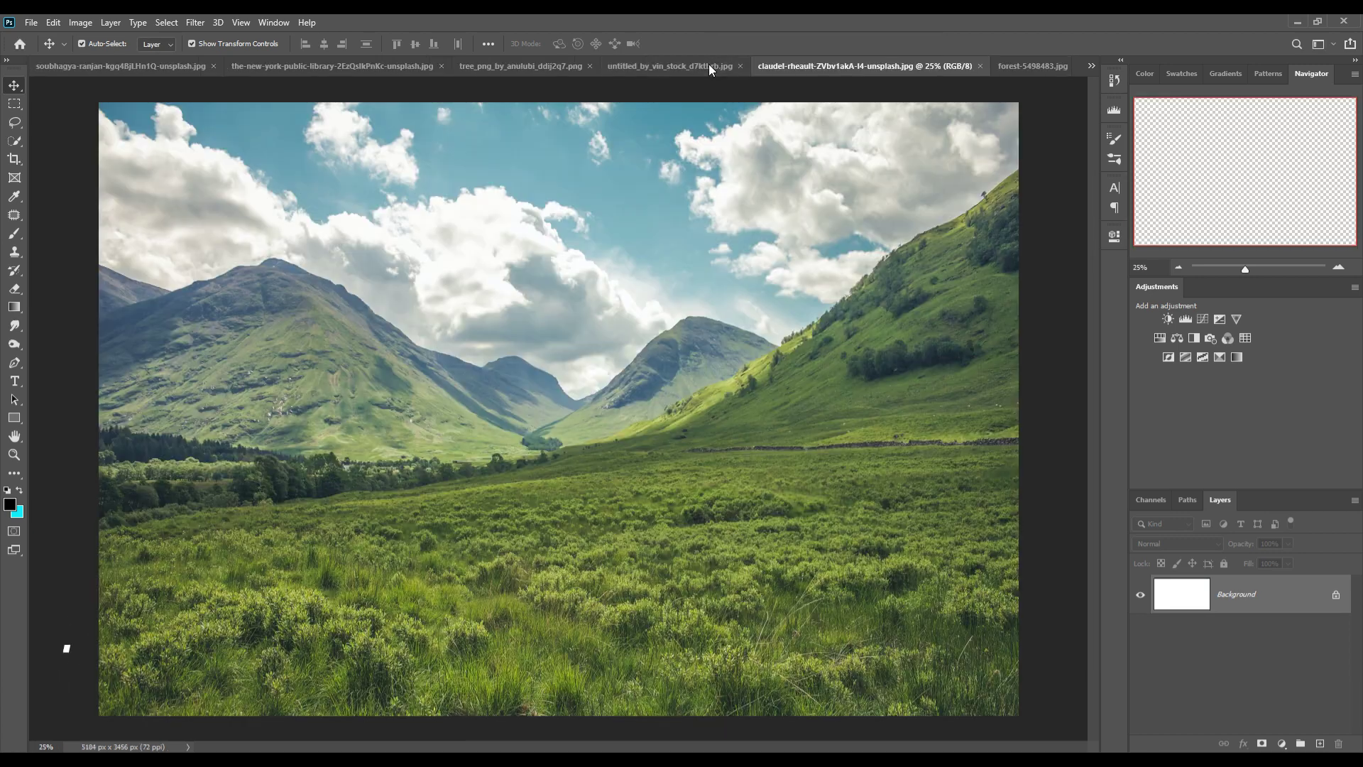
click(535, 67)
click(369, 66)
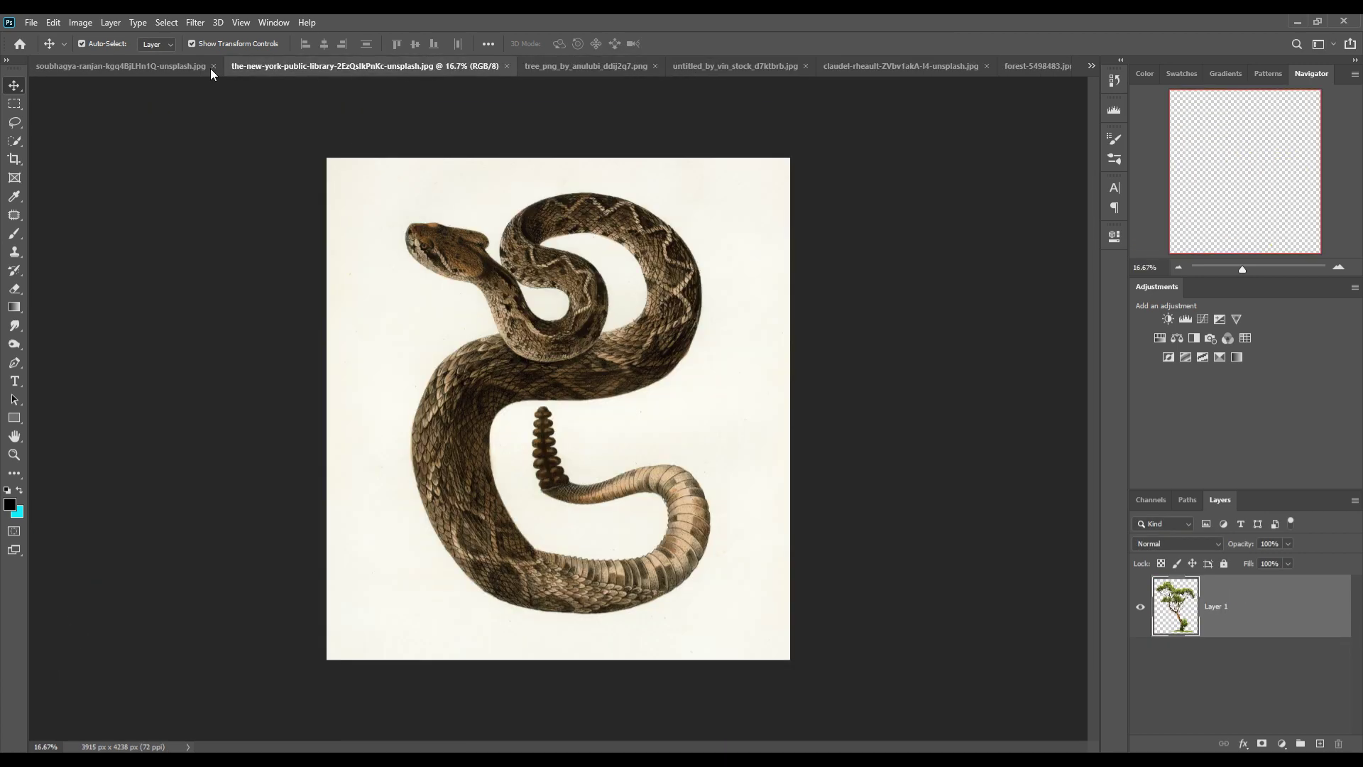
click(157, 67)
click(1095, 66)
click(945, 67)
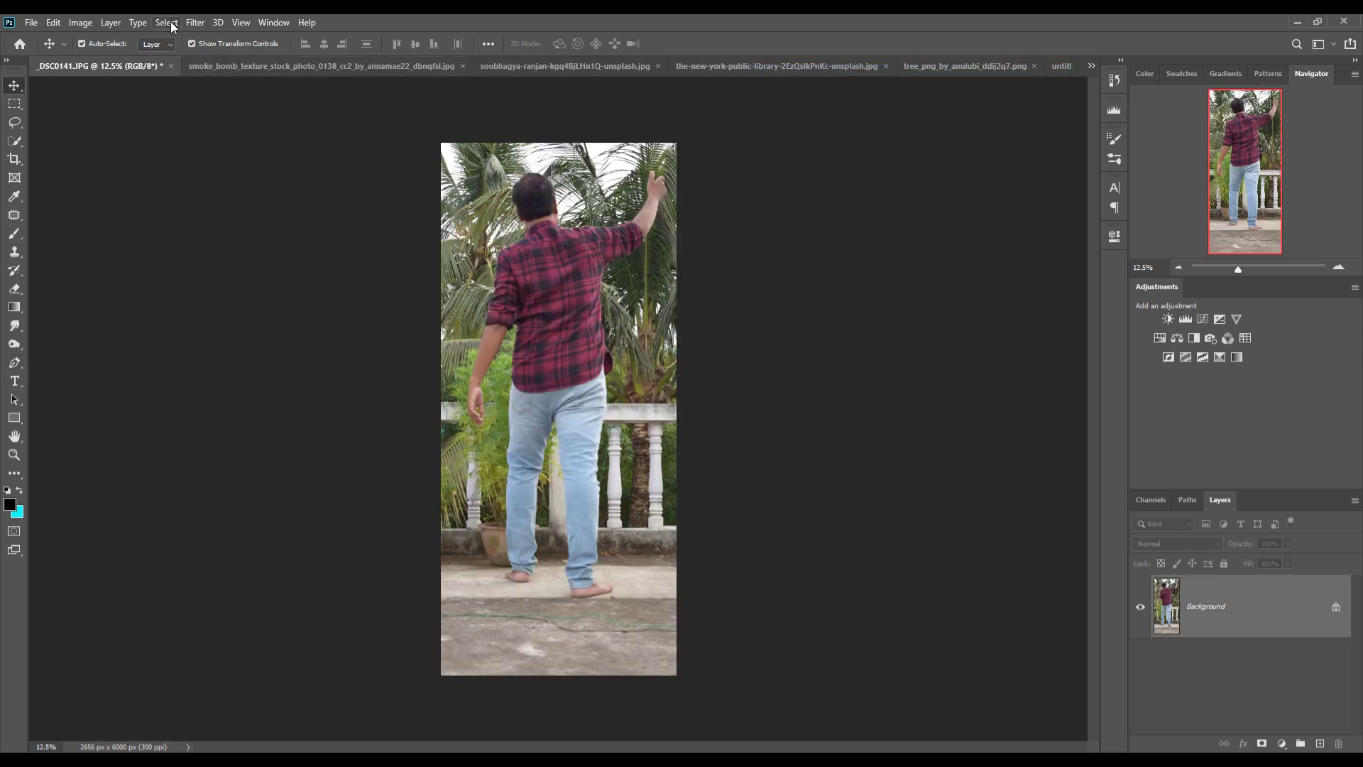
Step: Auto-select the man with Select > Subject, then zoom to 50% on his feet with the Lasso
click(166, 22)
click(184, 188)
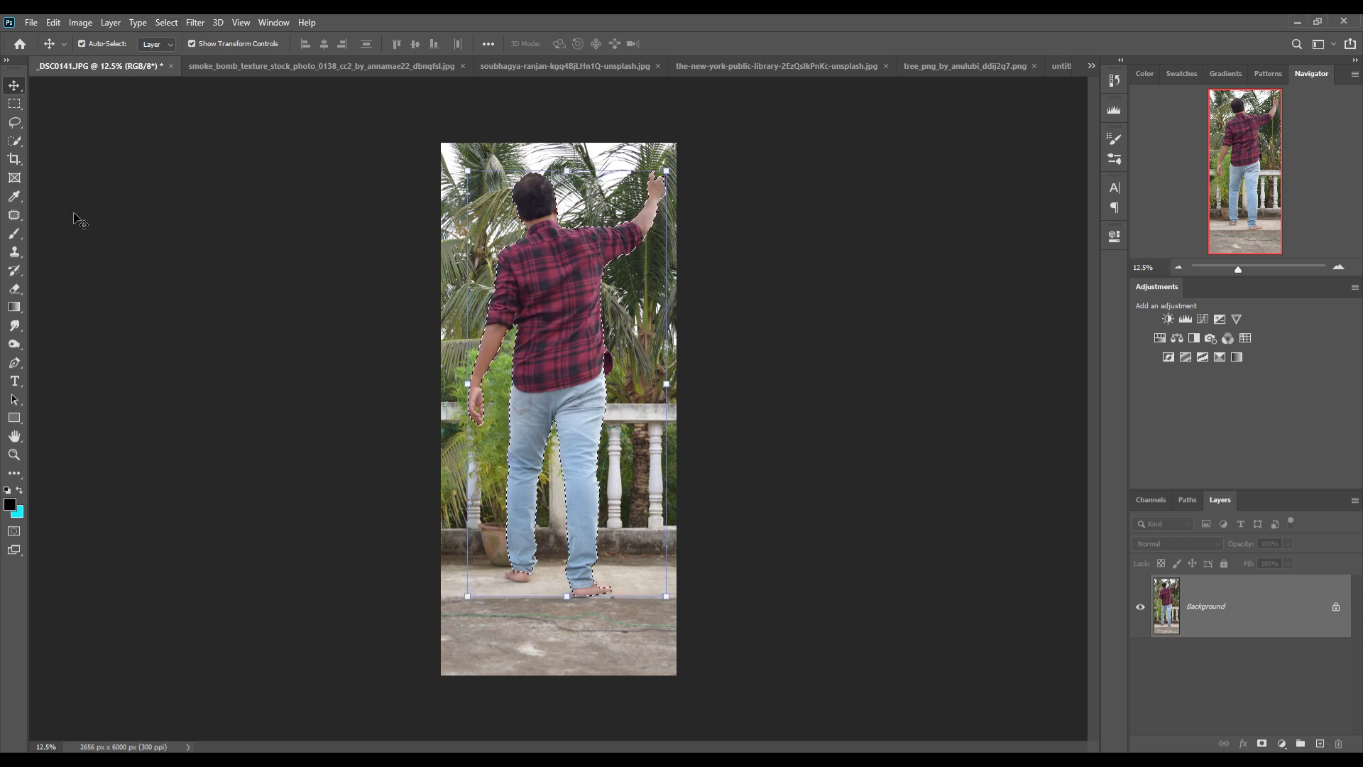
click(14, 123)
key(ctrl+plus)
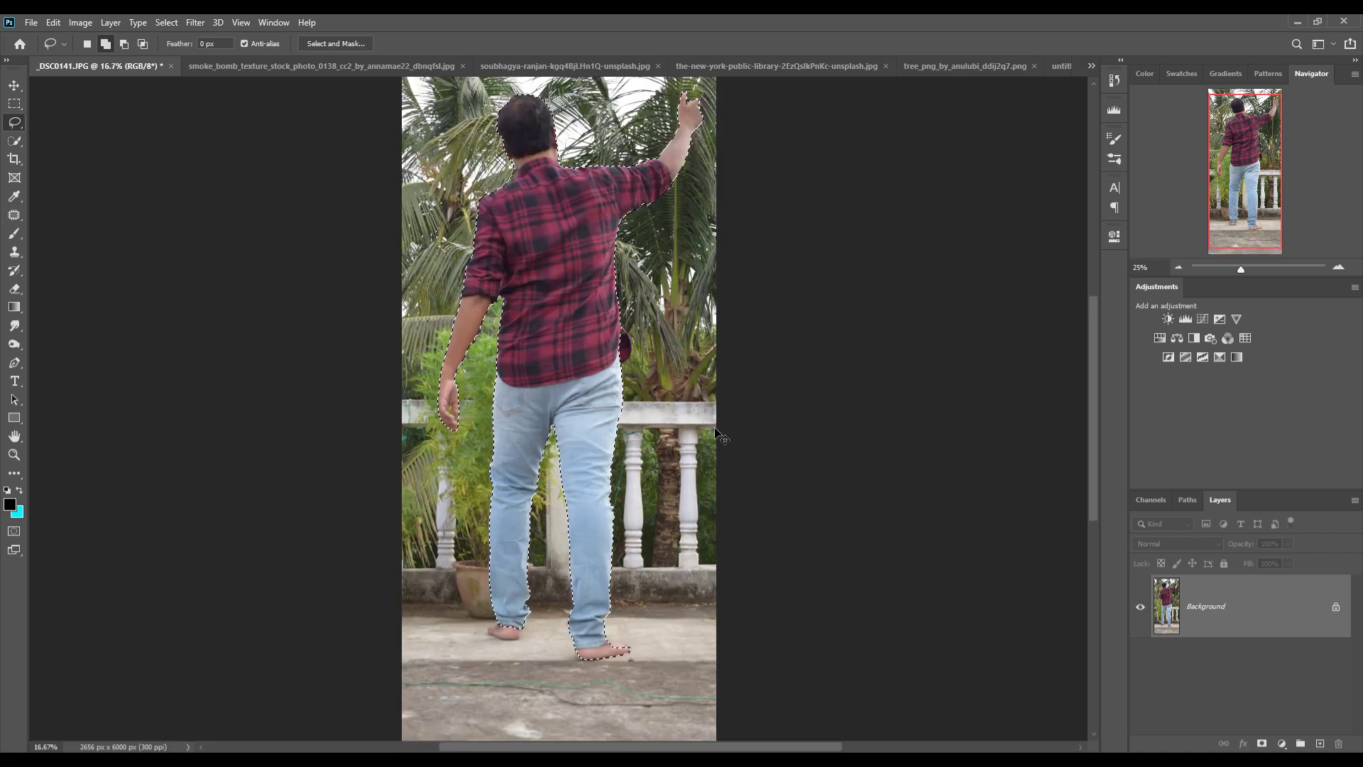
key(ctrl+plus)
key(ctrl+plus)
key(ctrl+plus)
scroll(723, 480, down, 8)
scroll(721, 220, down, 2)
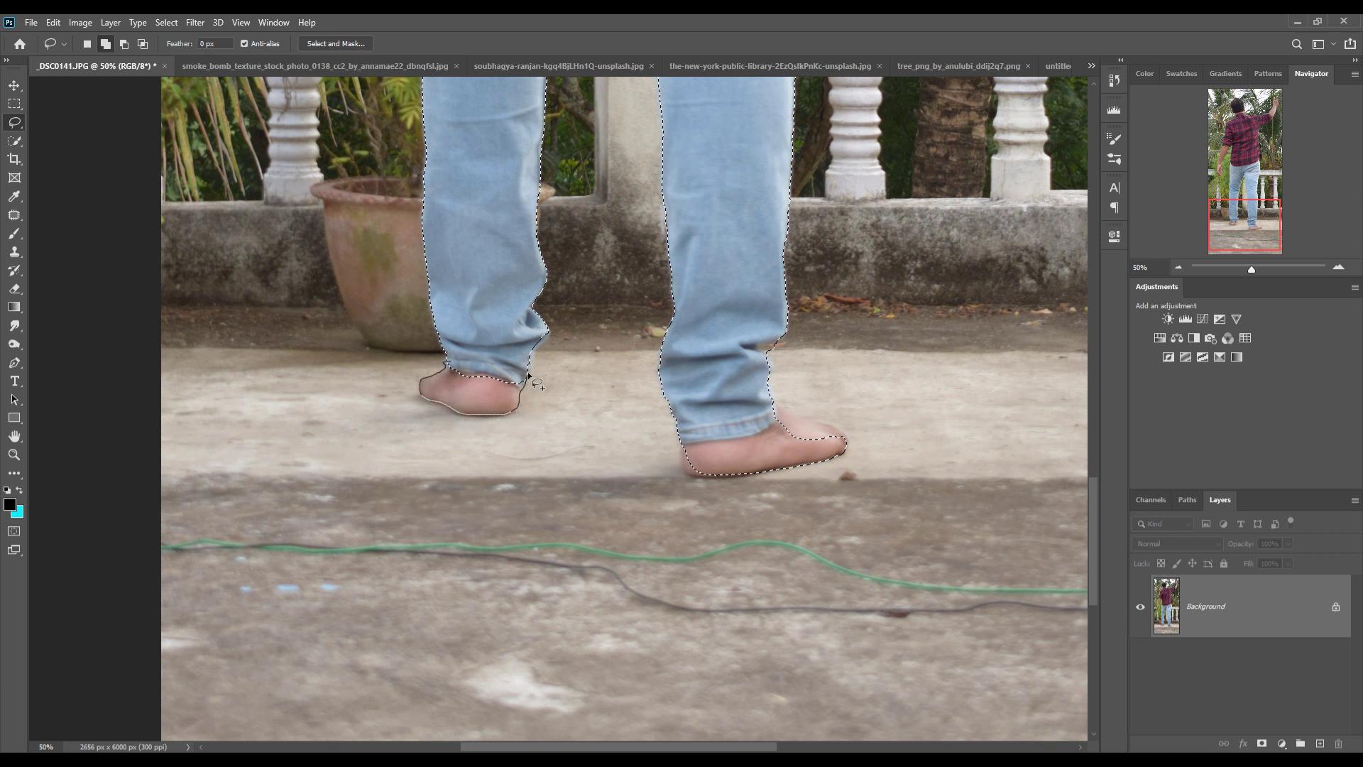
Step: Add both feet to the selection with the Lasso and subtract stray edges around the legs
drag(450, 363, 448, 361)
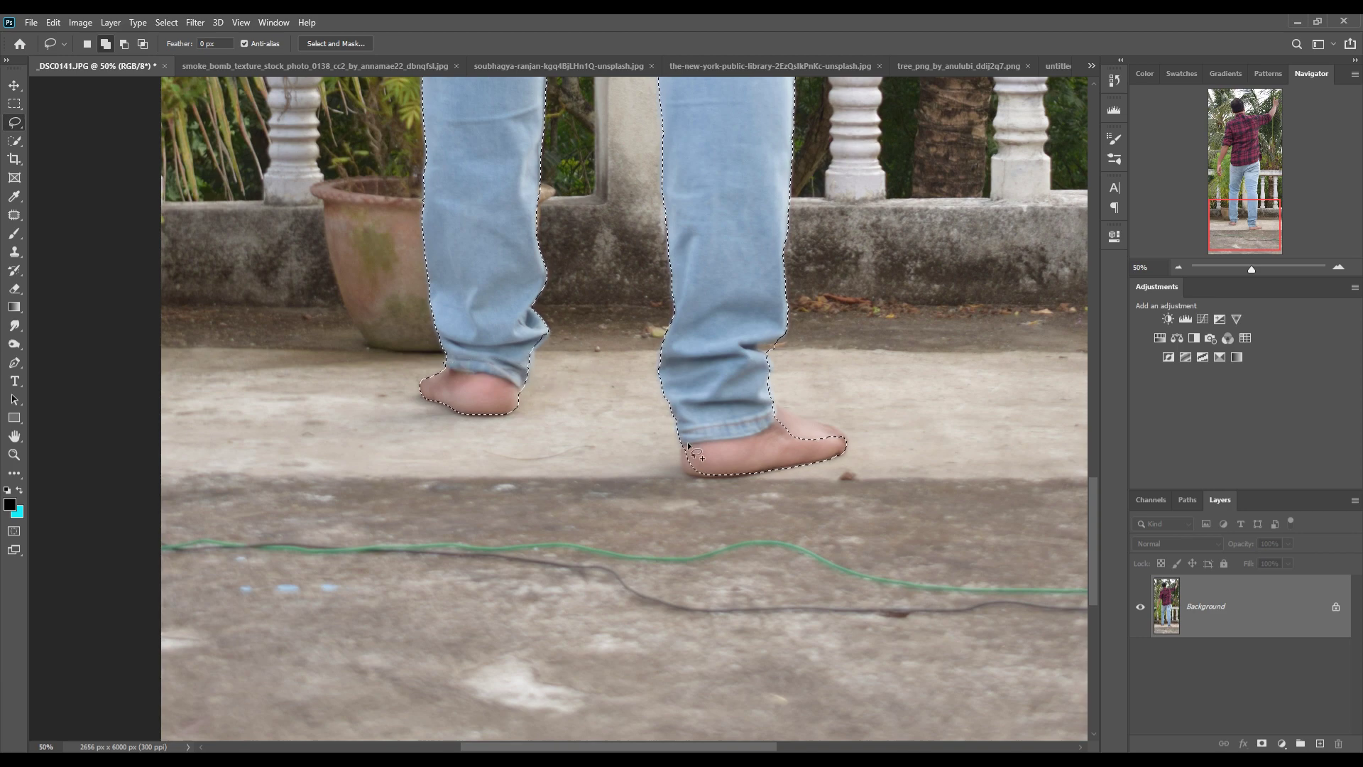
drag(765, 394, 850, 436)
scroll(849, 436, up, 10)
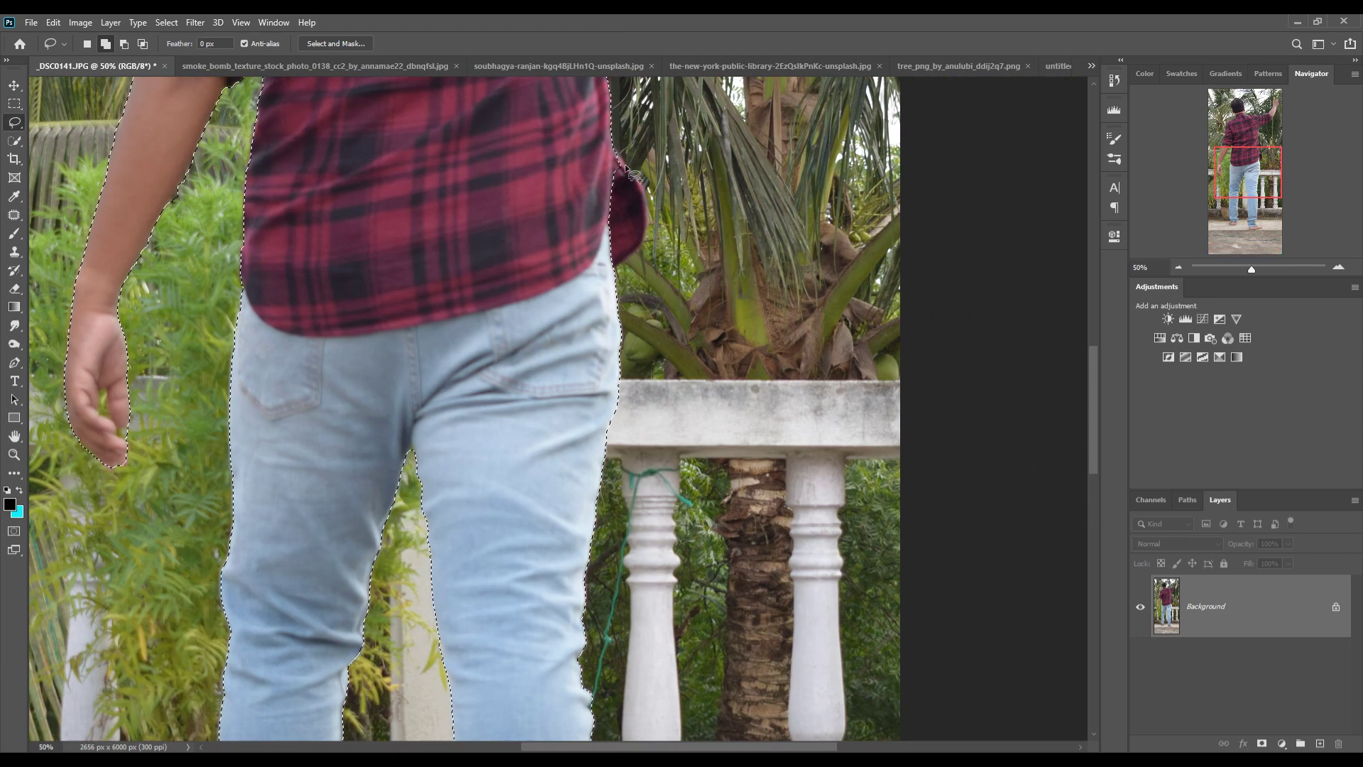
scroll(699, 213, up, 10)
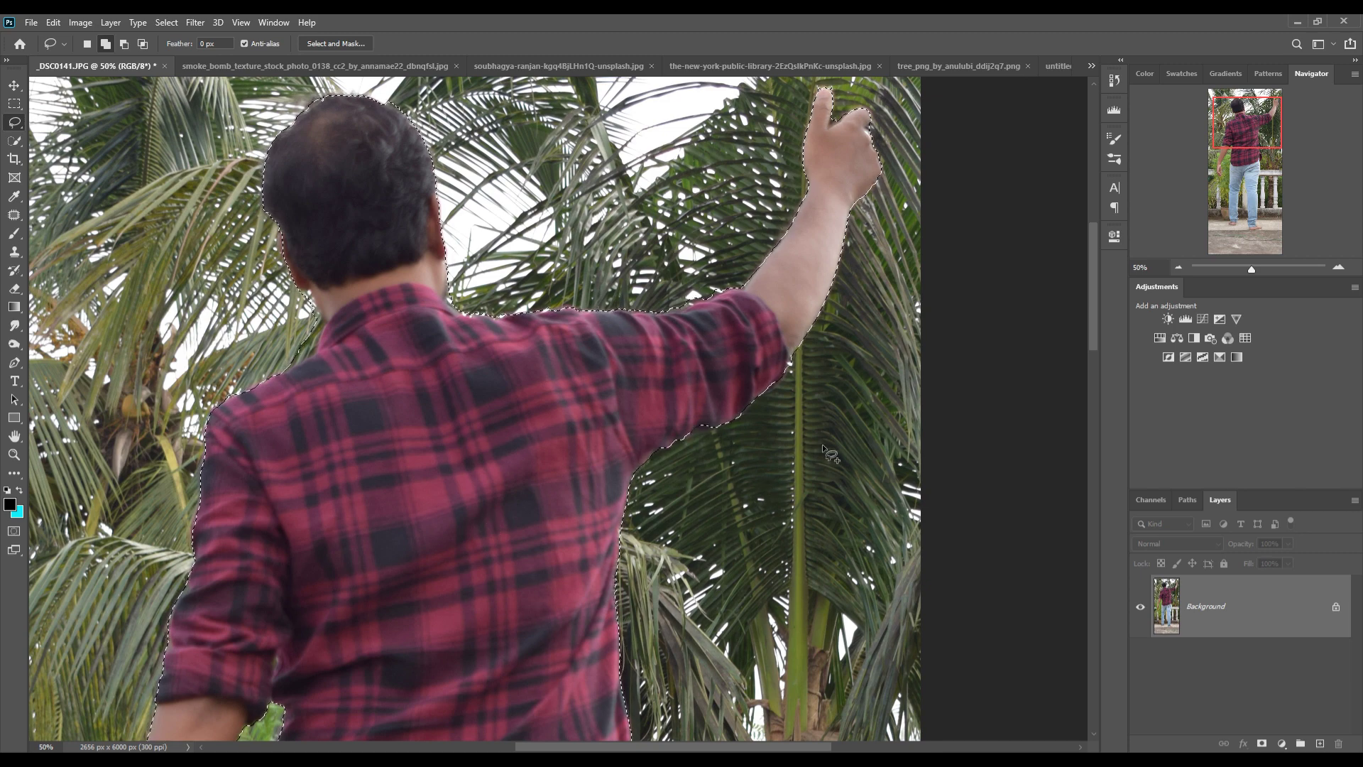
key(alt)
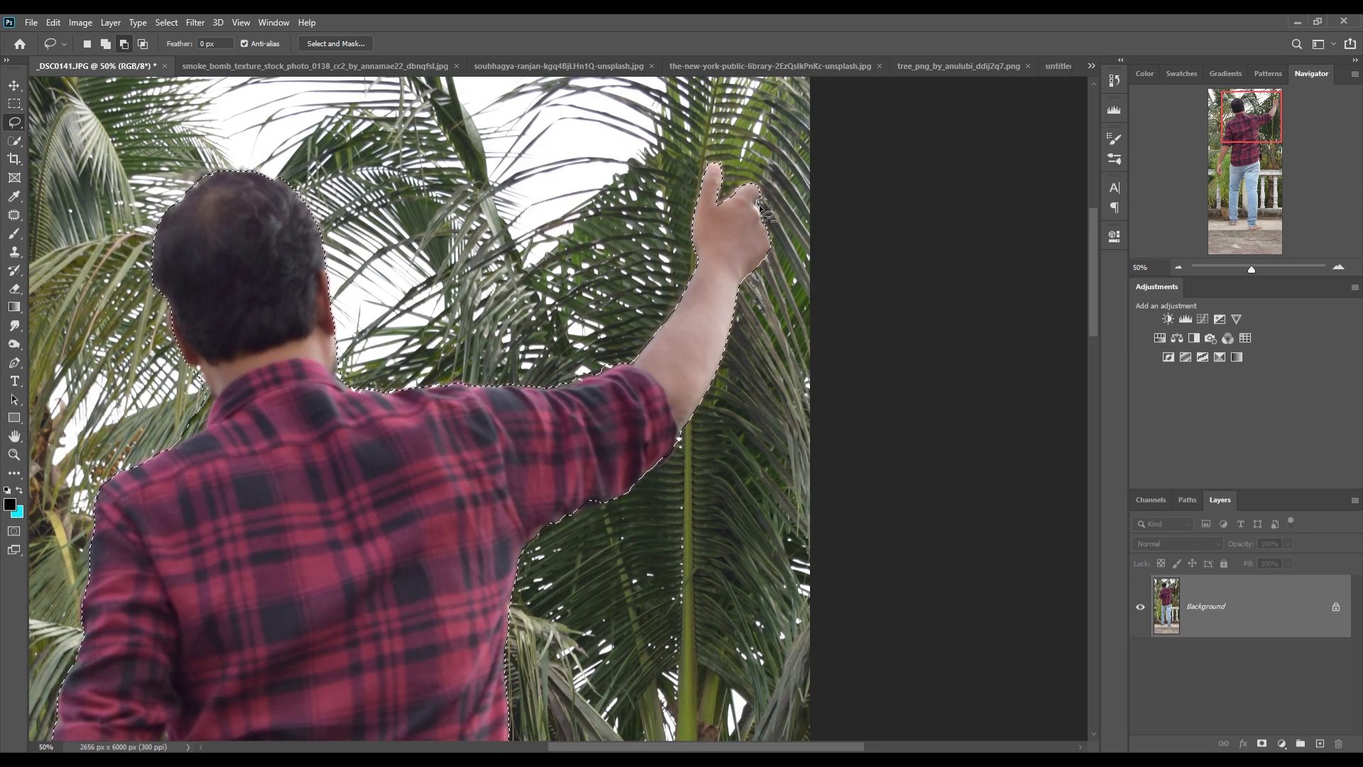
scroll(497, 369, down, 5)
scroll(153, 402, down, 5)
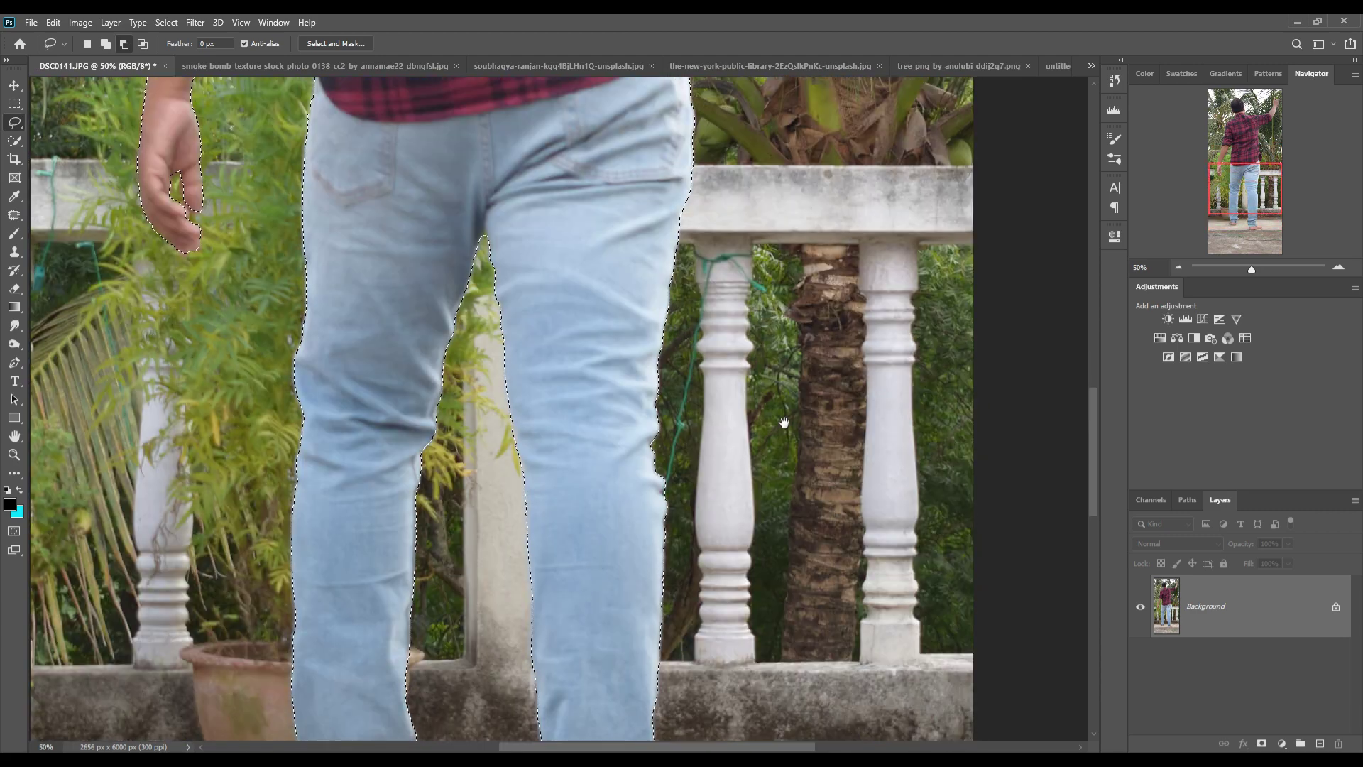
drag(768, 689, 801, 384)
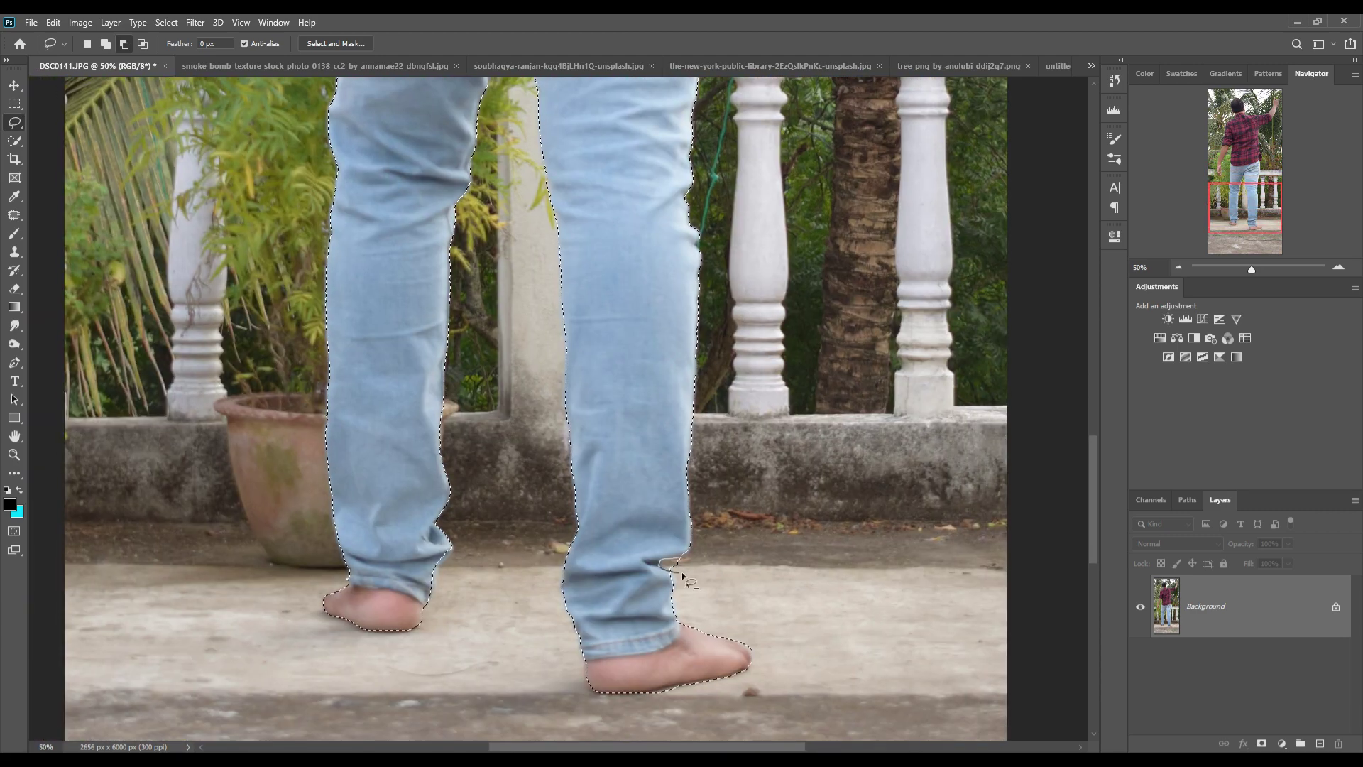
key(ctrl+minus)
key(ctrl+minus)
key(ctrl+minus)
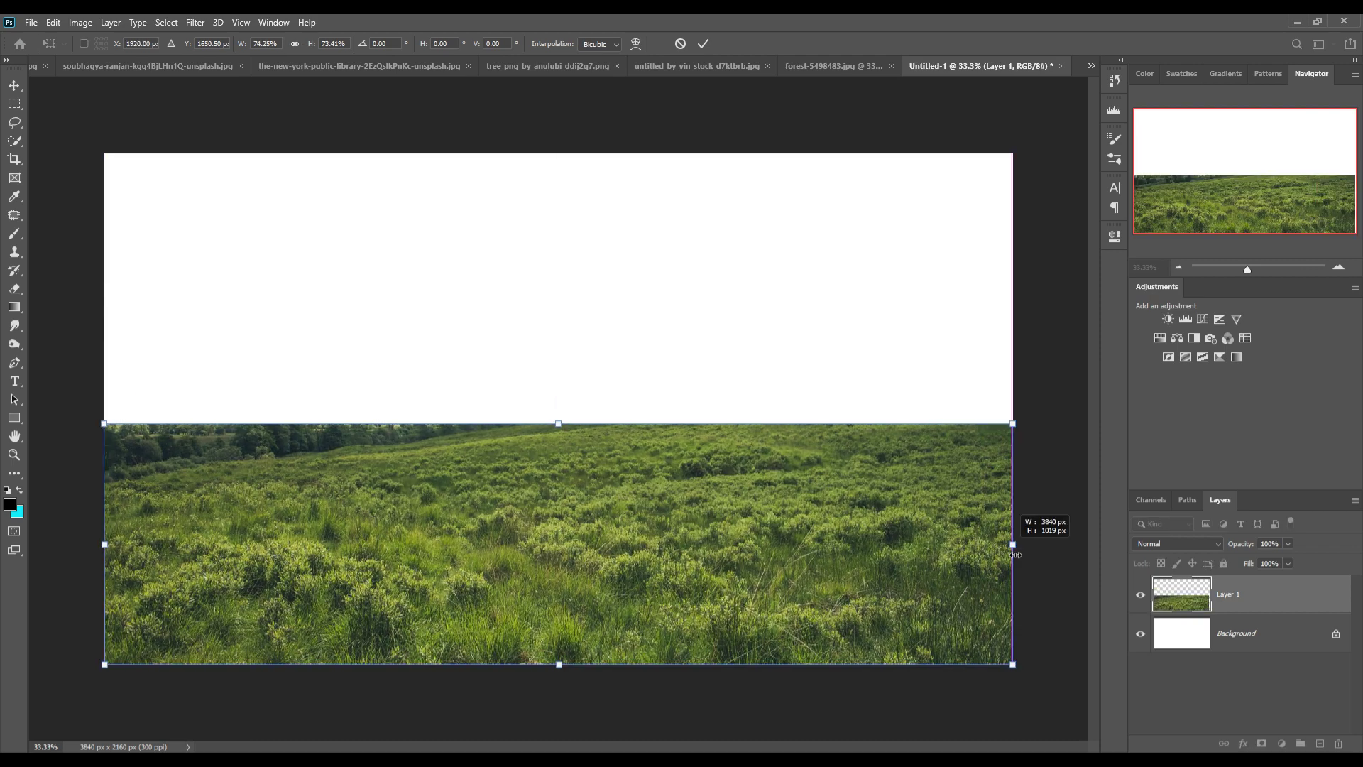
Step: Clone Stamp grass over the distant treeline and clear the selection
click(14, 251)
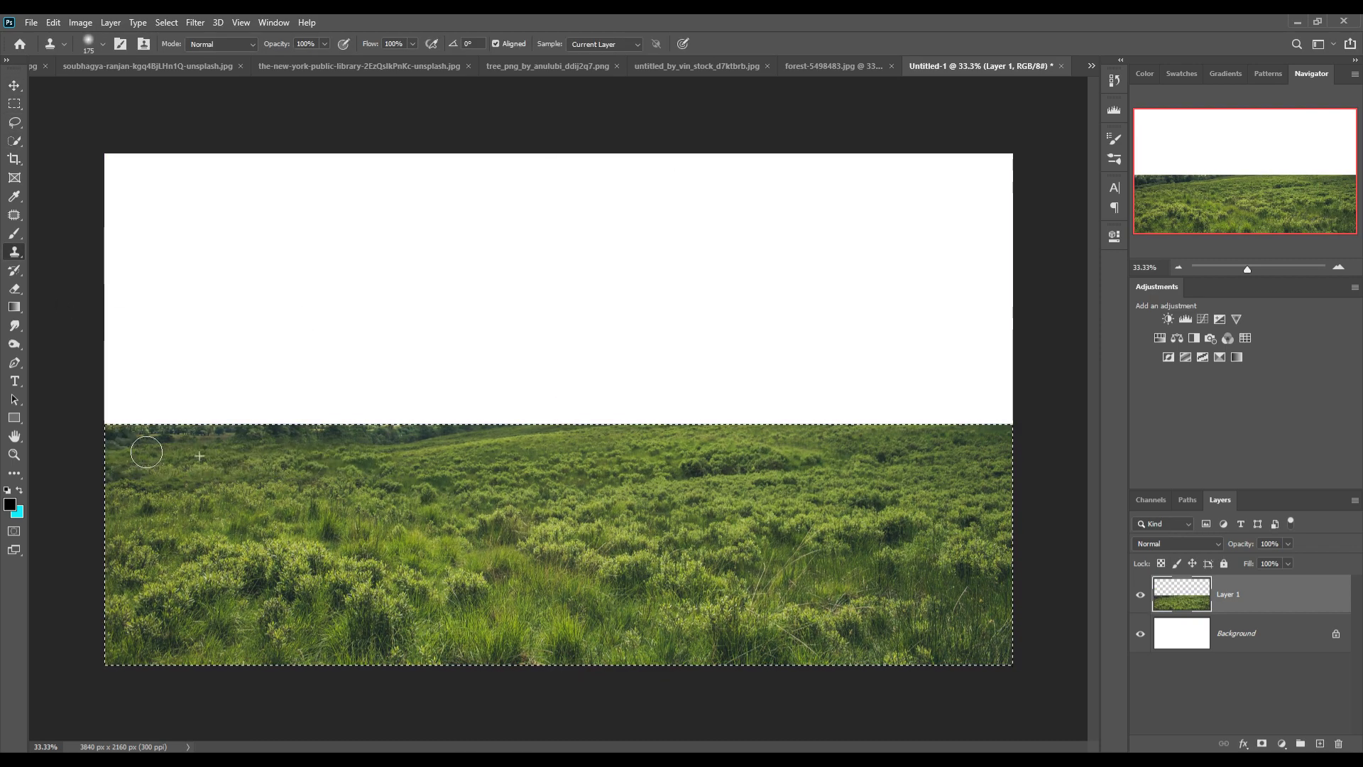
click(167, 22)
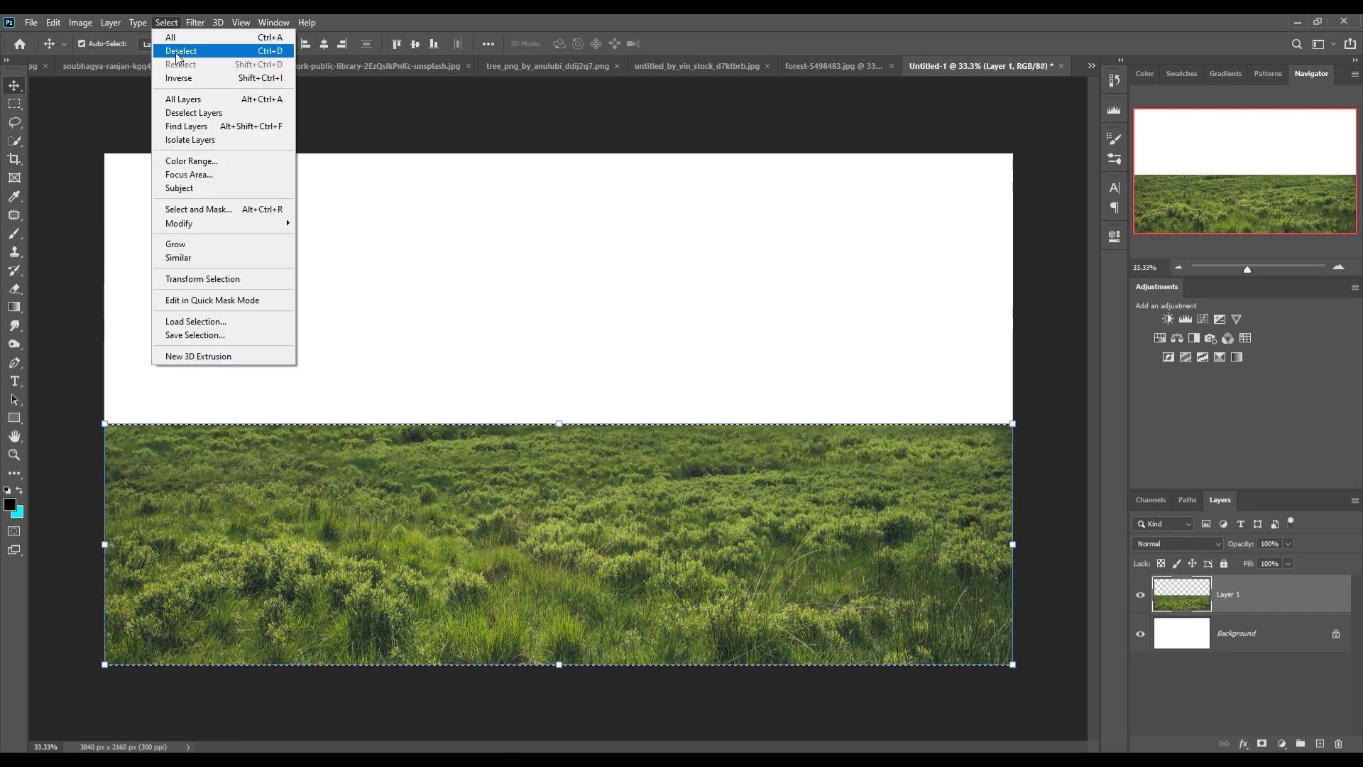
click(177, 49)
key(v)
Step: Squash the grass into a strip with bottom corners flared outward for perspective, then show the forest photo
scroll(330, 574, up, 2)
scroll(330, 573, down, 3)
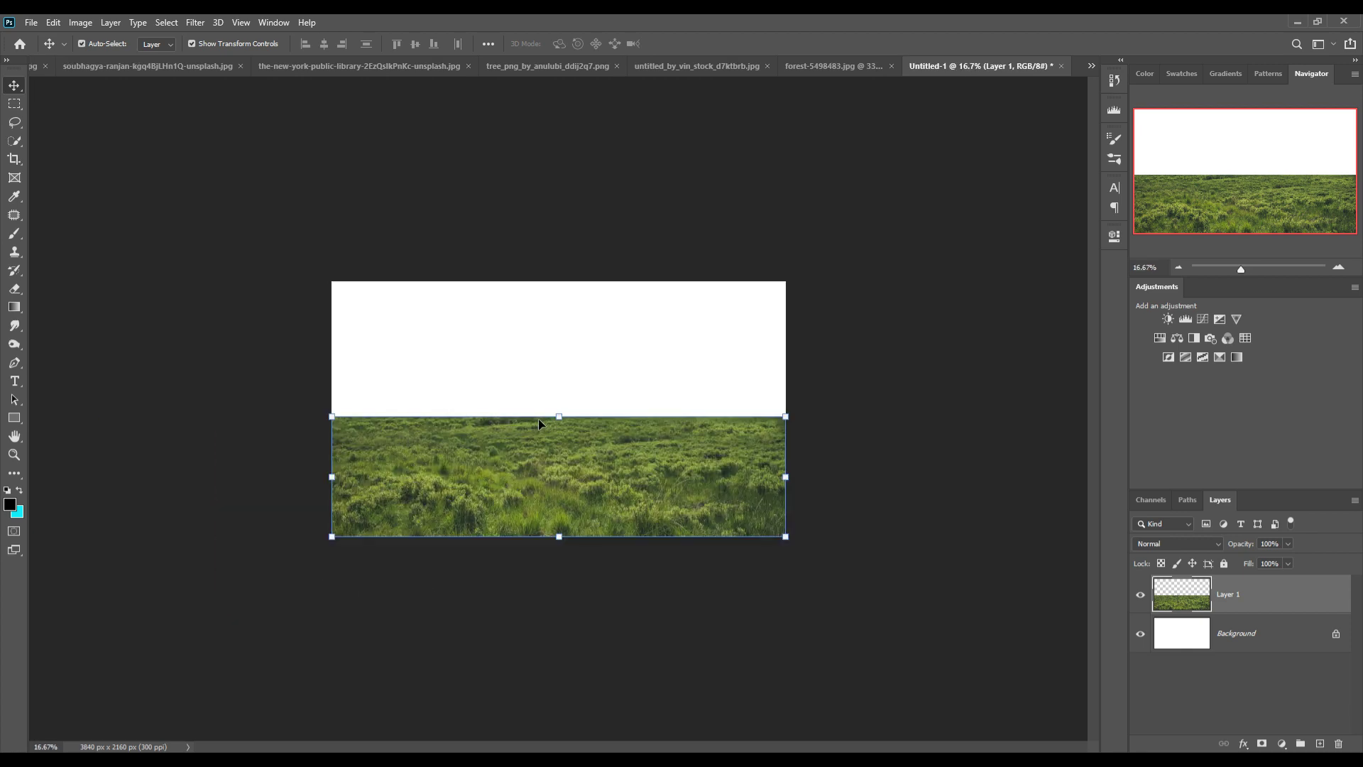
drag(559, 417, 564, 468)
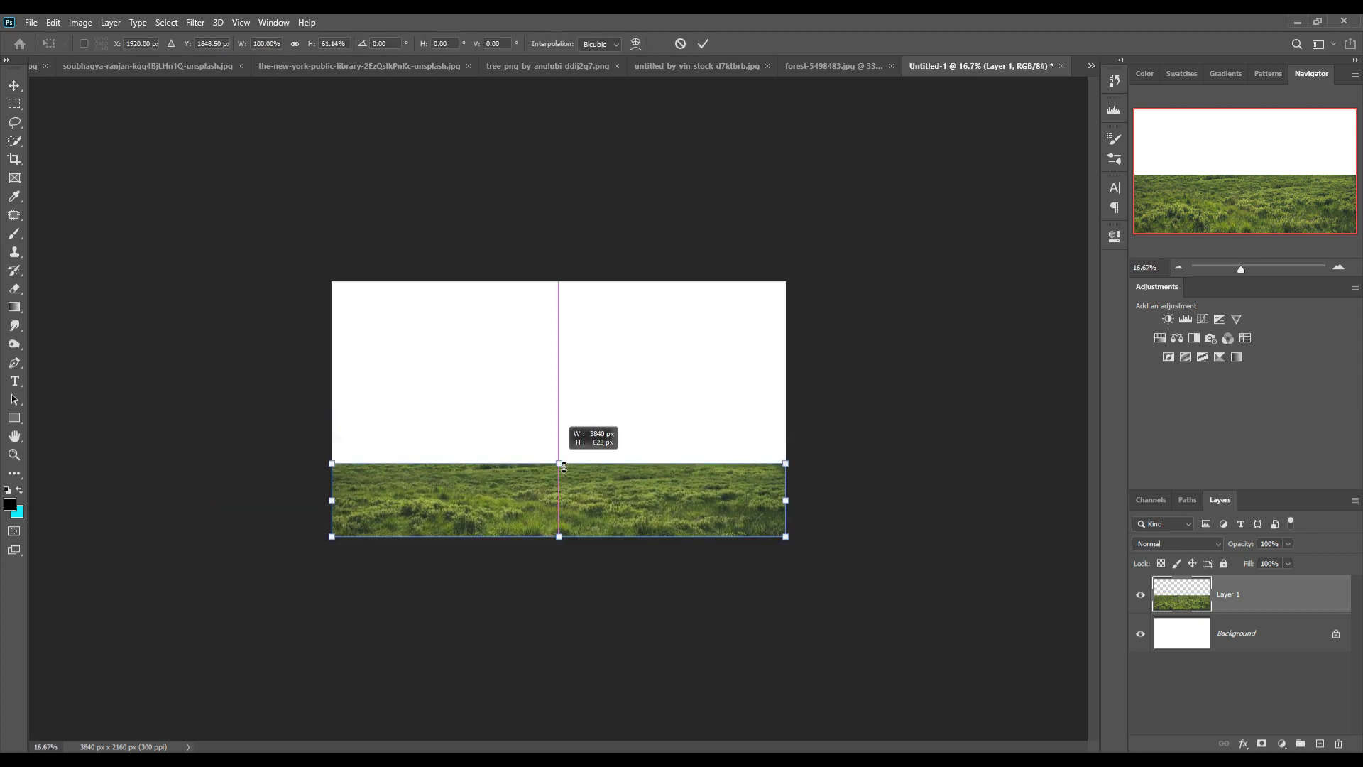
drag(332, 536, 199, 594)
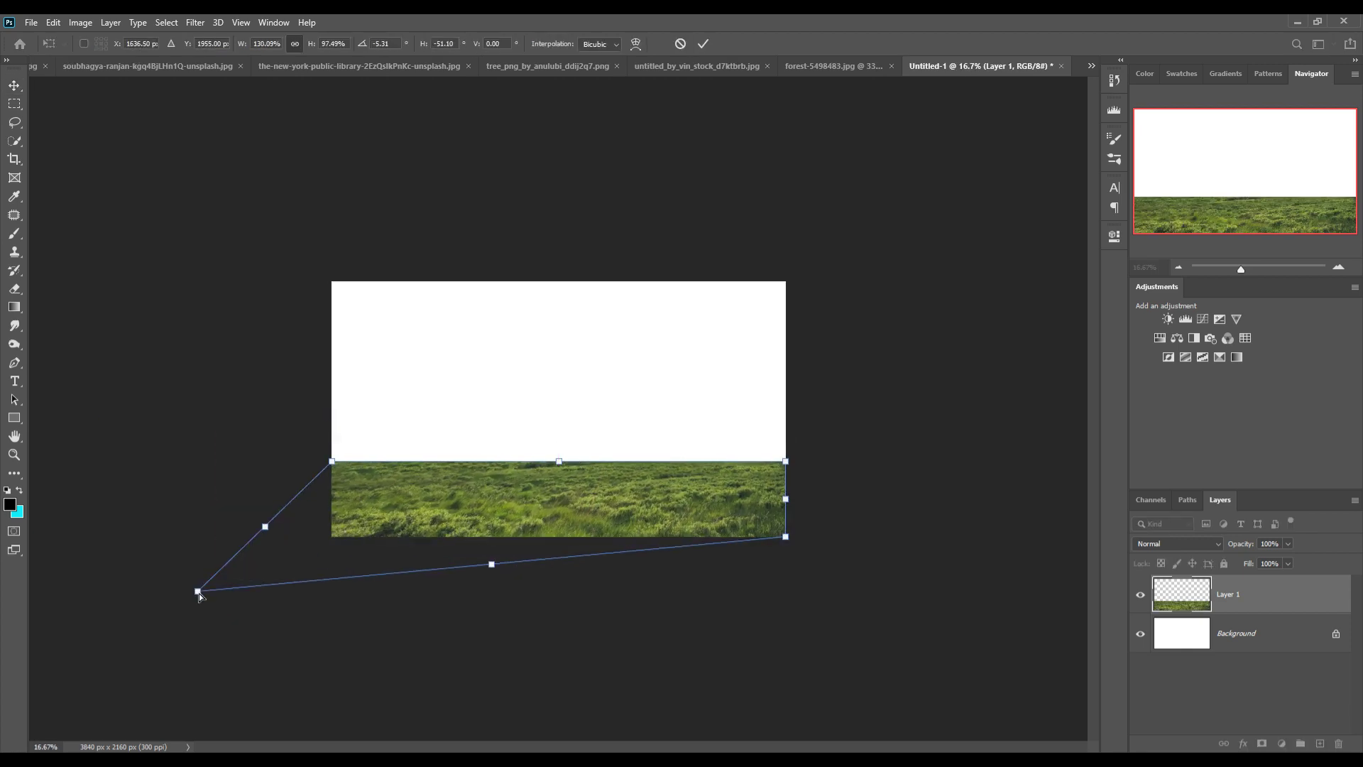
drag(785, 536, 955, 591)
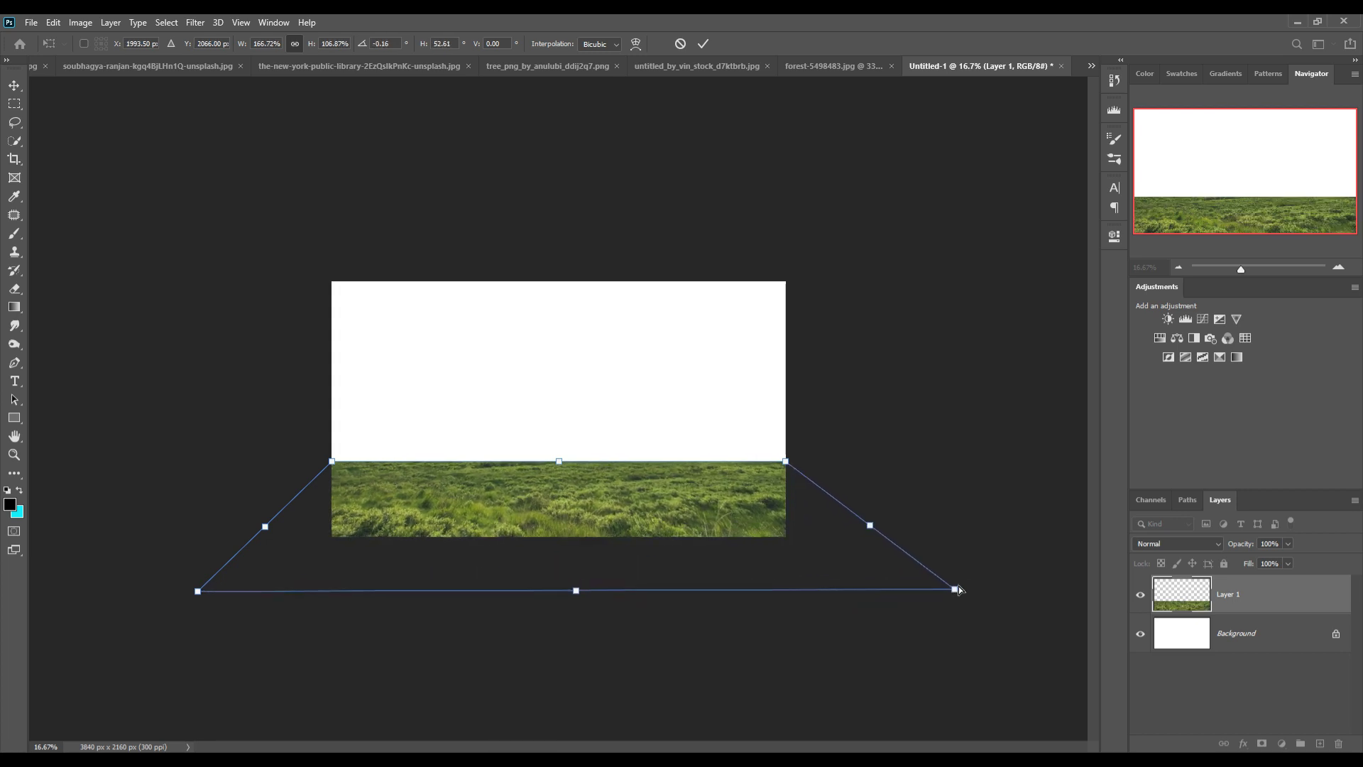
click(703, 44)
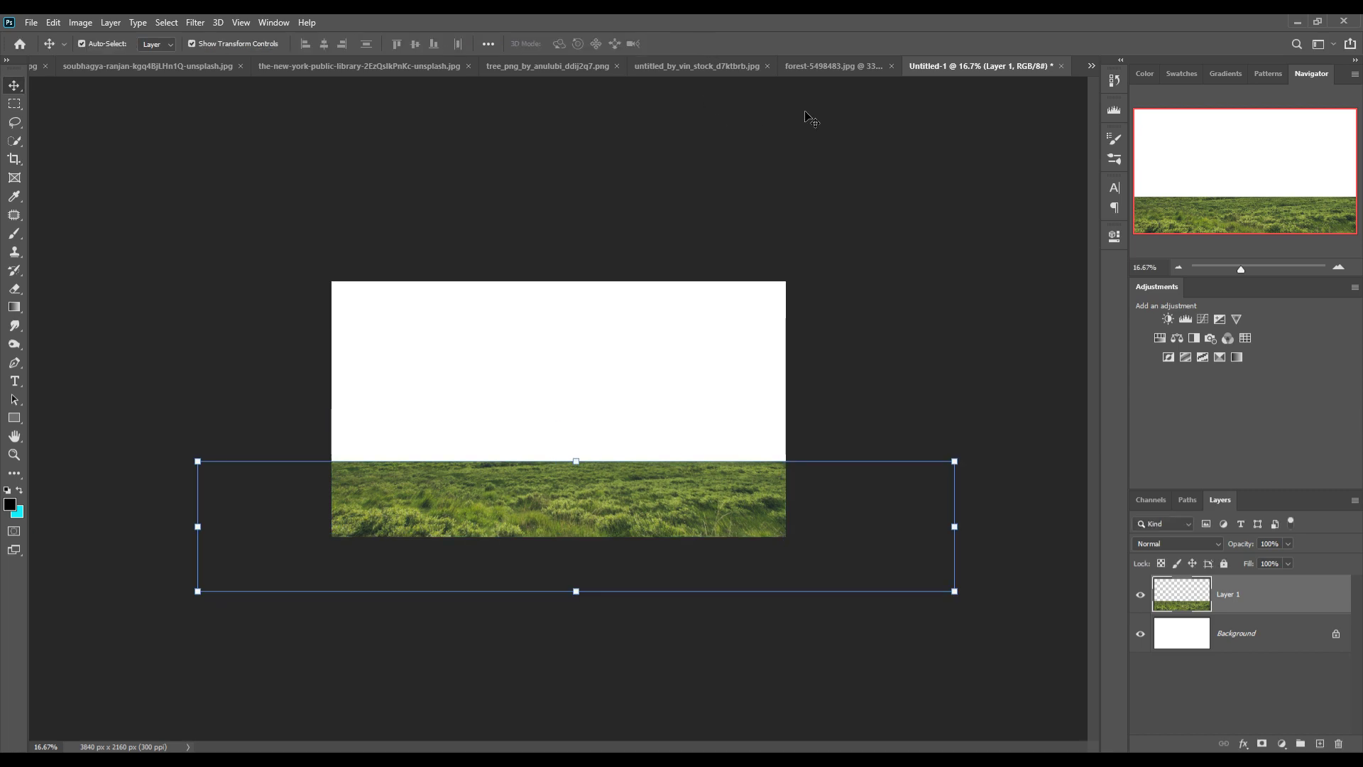
click(828, 65)
drag(787, 63, 791, 125)
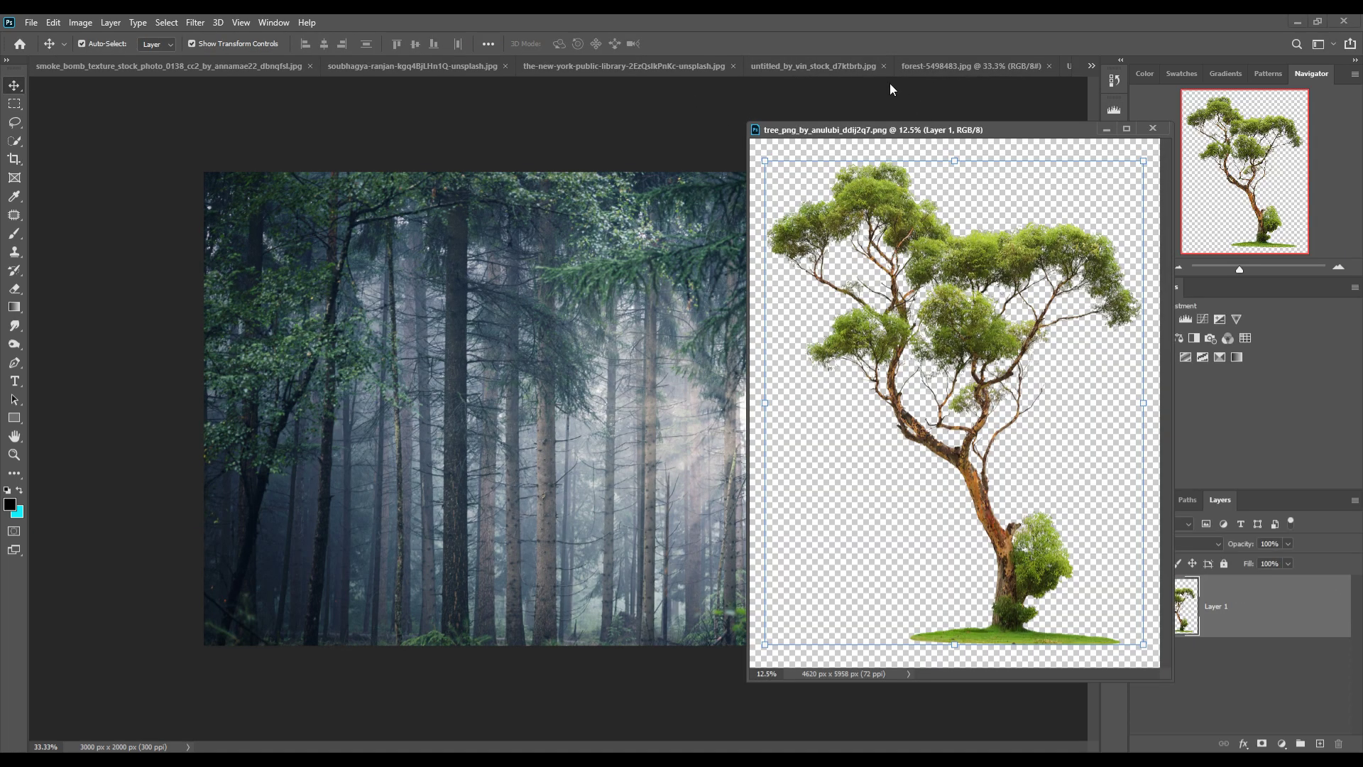
Step: Drag the forest photo from its own window into Untitled-1
click(972, 66)
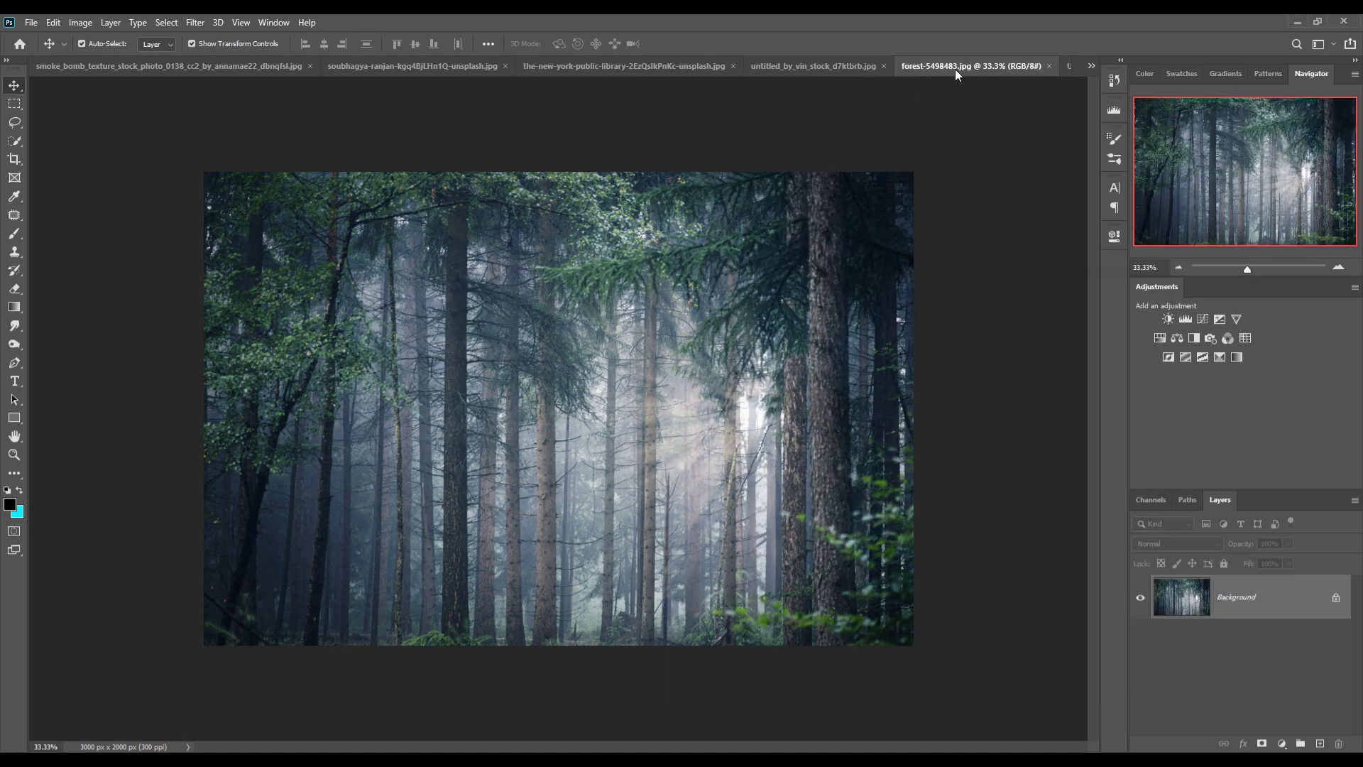
mouse_move(956, 68)
mouse_down()
mouse_move(1042, 219)
mouse_move(614, 303)
mouse_up()
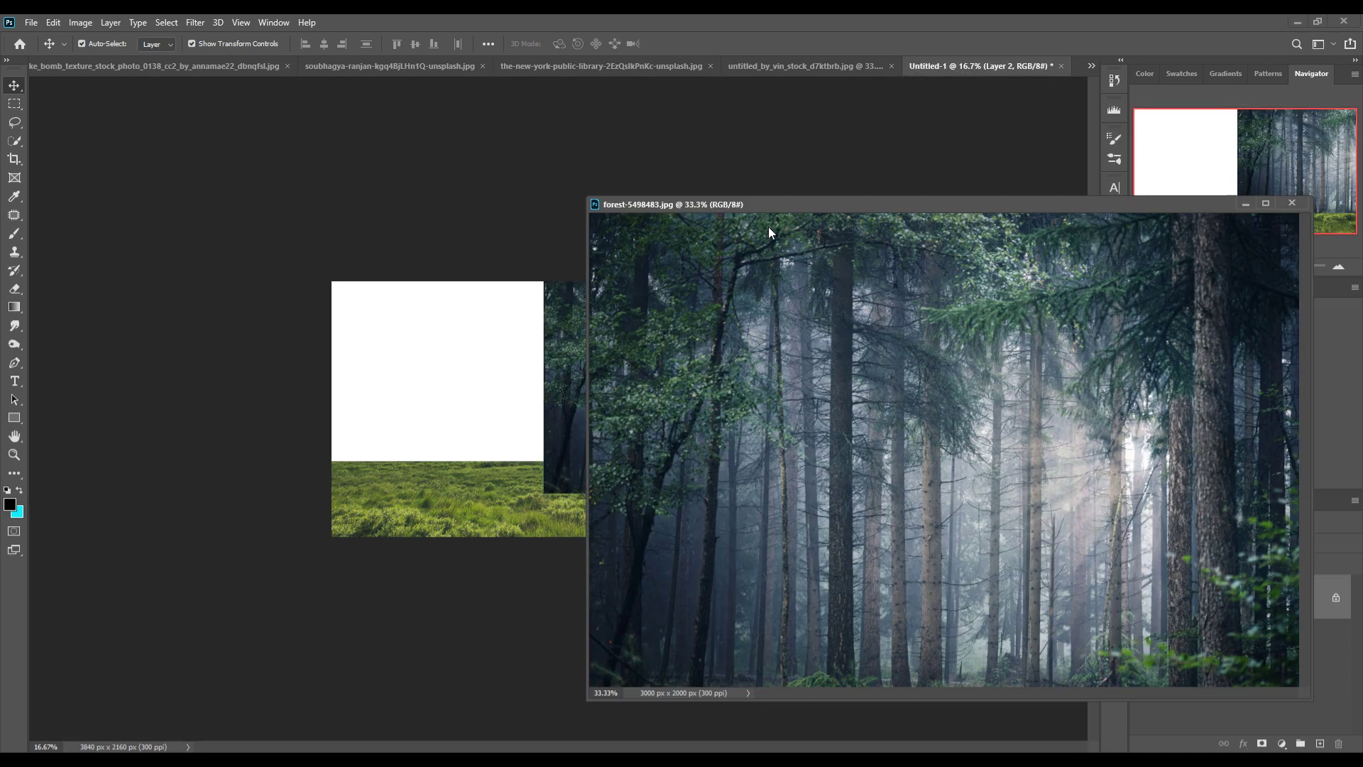
drag(1170, 106, 542, 297)
Step: Stretch the forest layer across the full canvas width and place it beneath the grass layer
mouse_move(729, 328)
mouse_down()
mouse_move(567, 328)
mouse_move(570, 309)
mouse_up()
drag(748, 374, 796, 374)
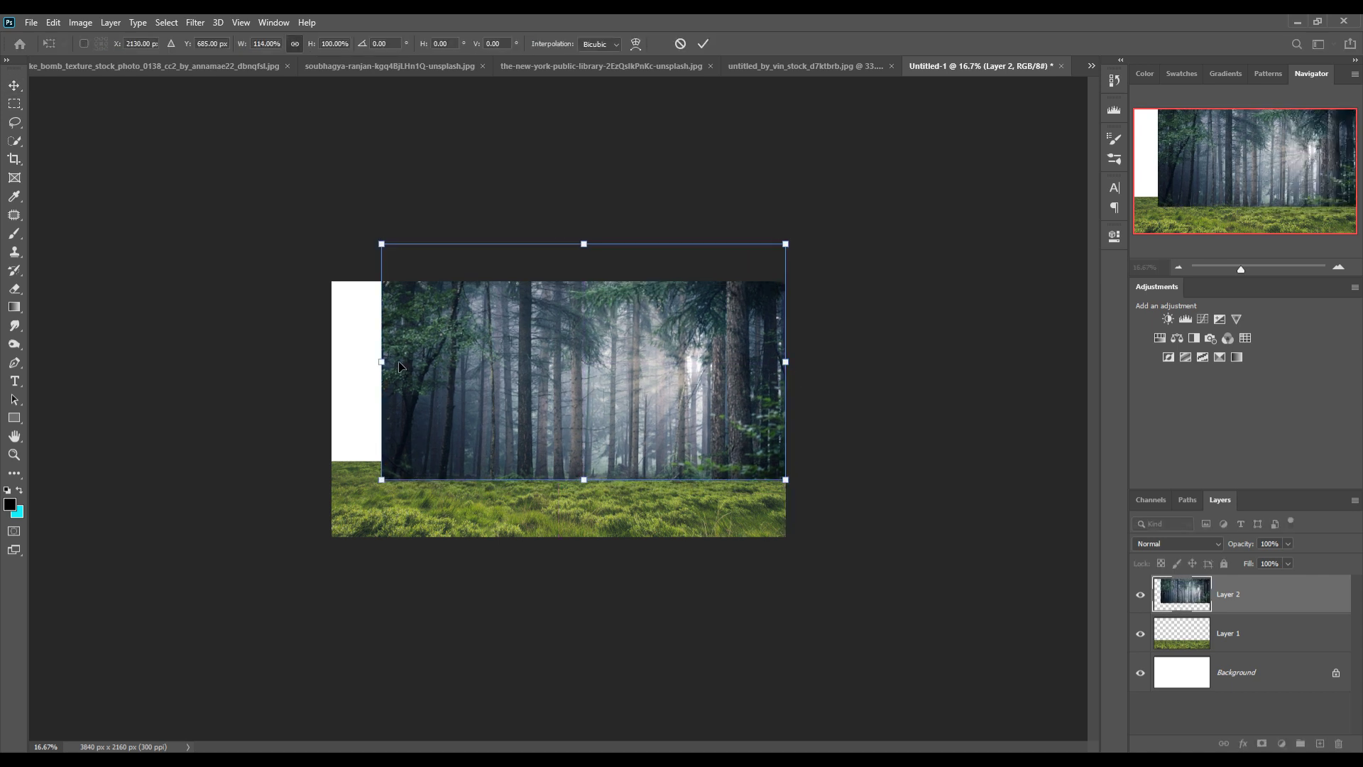
drag(391, 366, 340, 362)
key(Return)
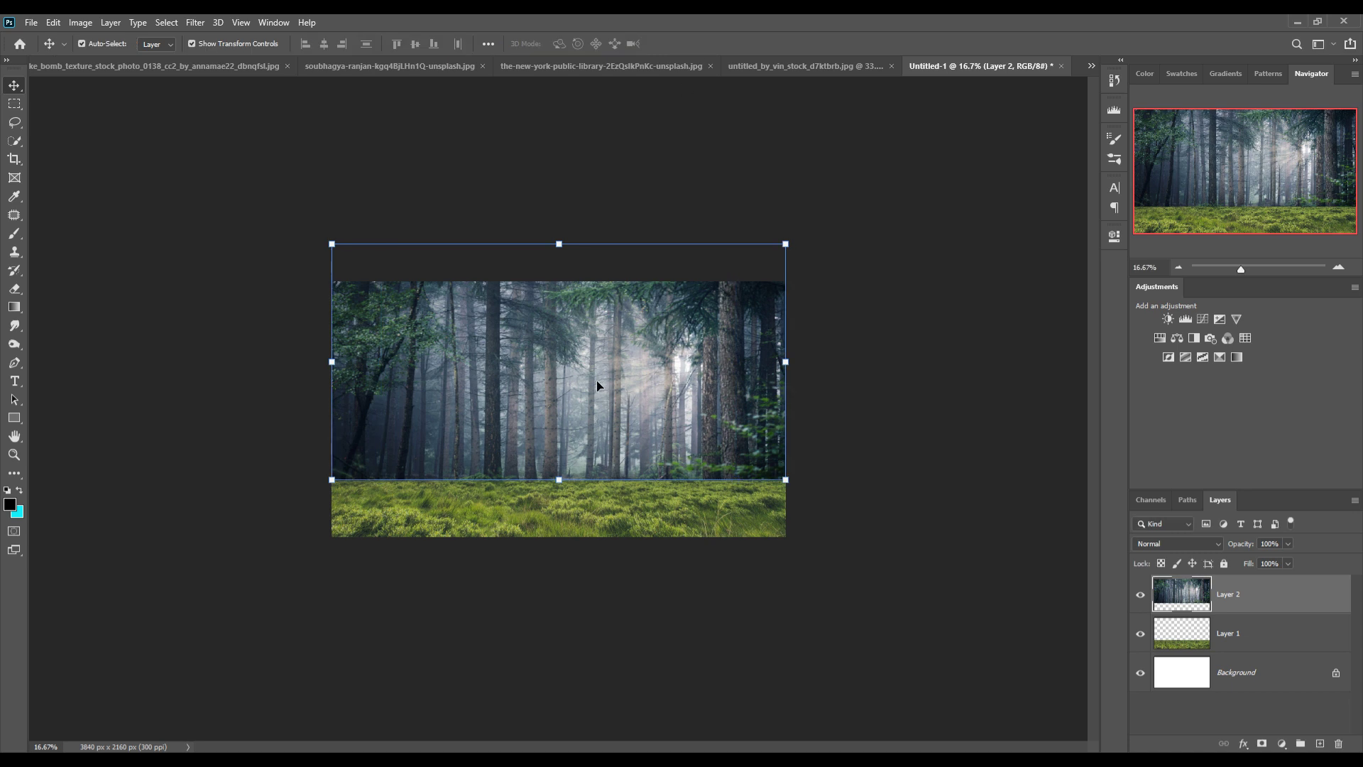
drag(1235, 595, 1253, 650)
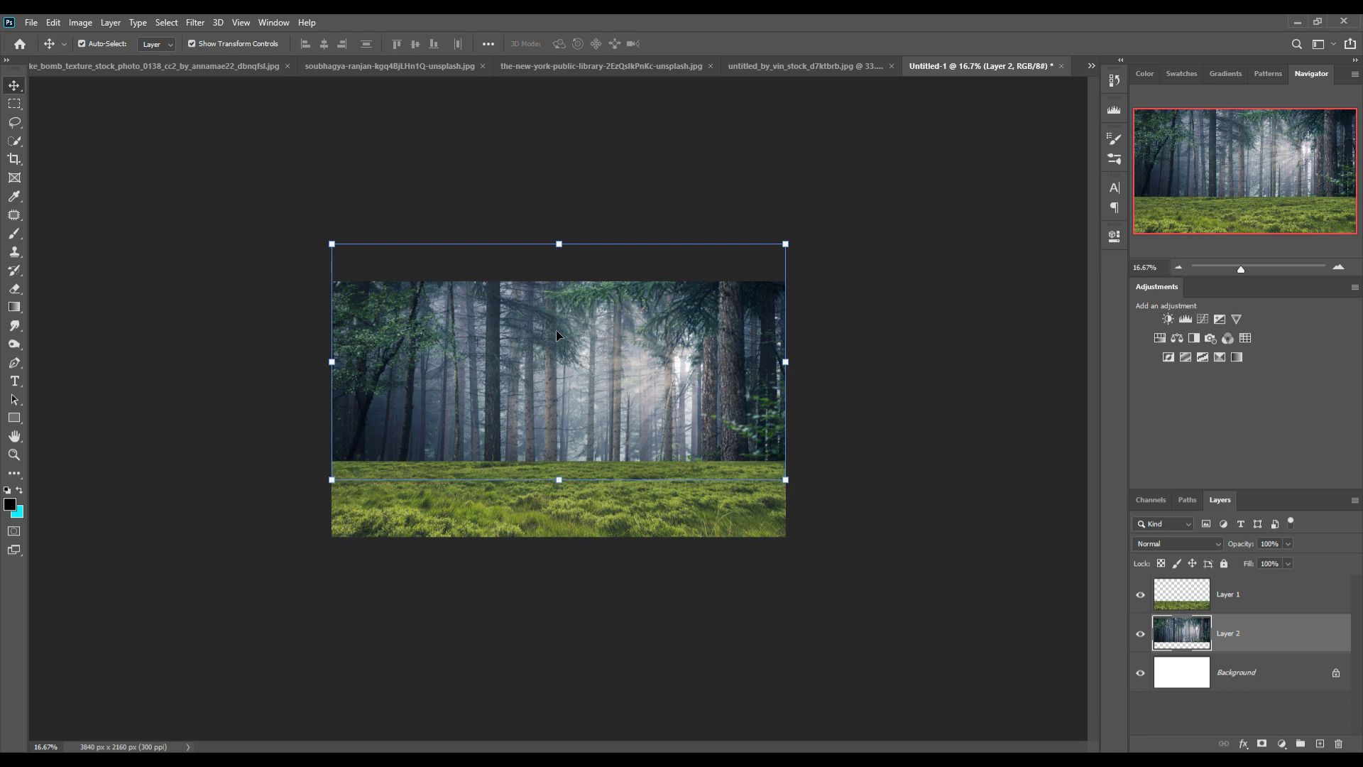
Step: Nudge the forest down 64 px, mask the grass layer, and set a black 500 px brush
key(ctrl+plus)
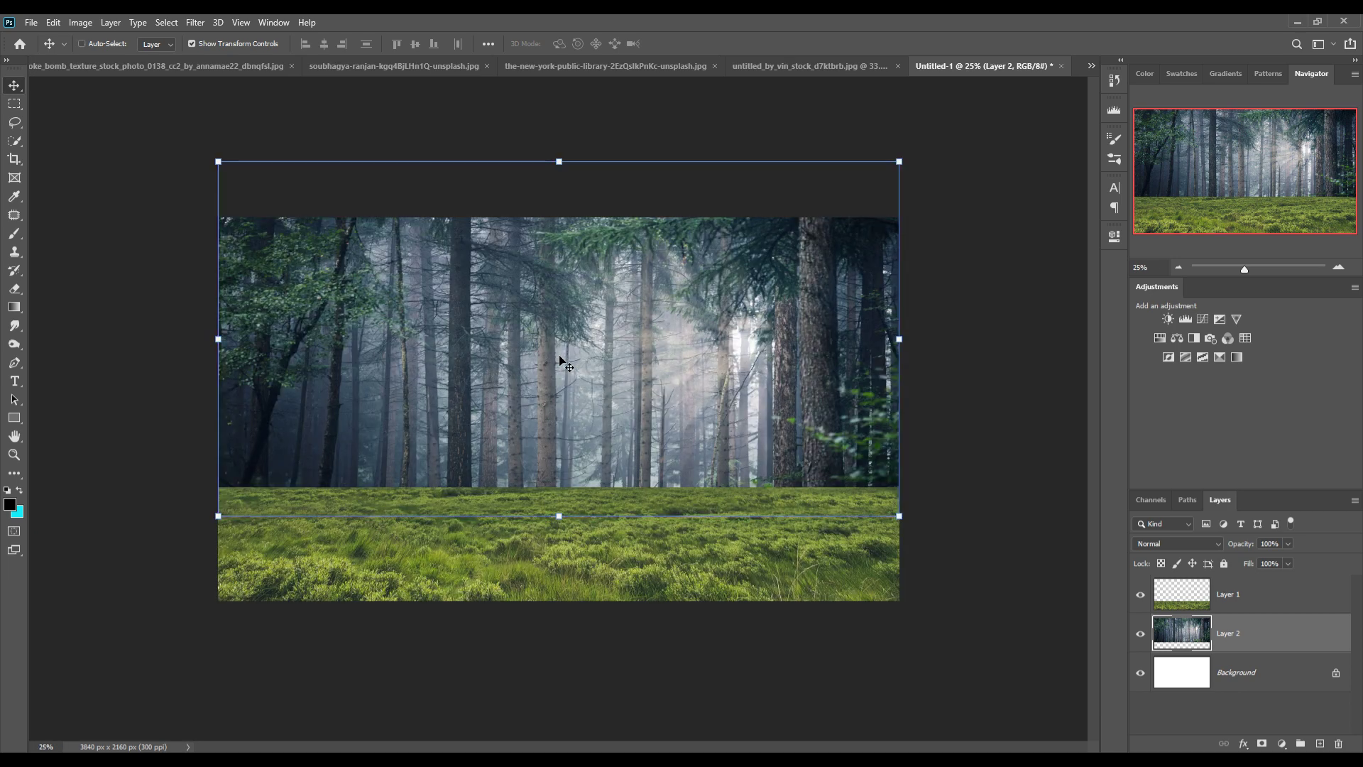
drag(563, 362, 566, 365)
click(1239, 604)
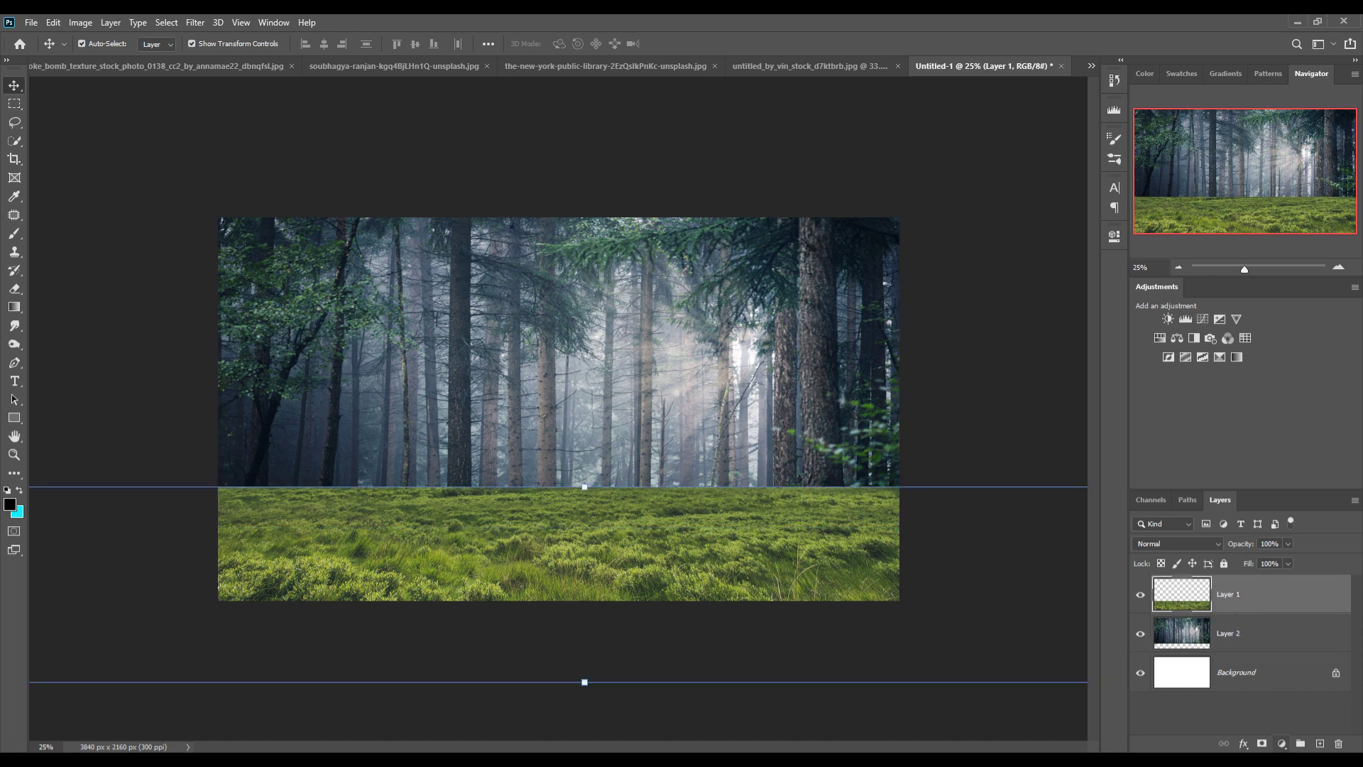
click(1263, 745)
key(b)
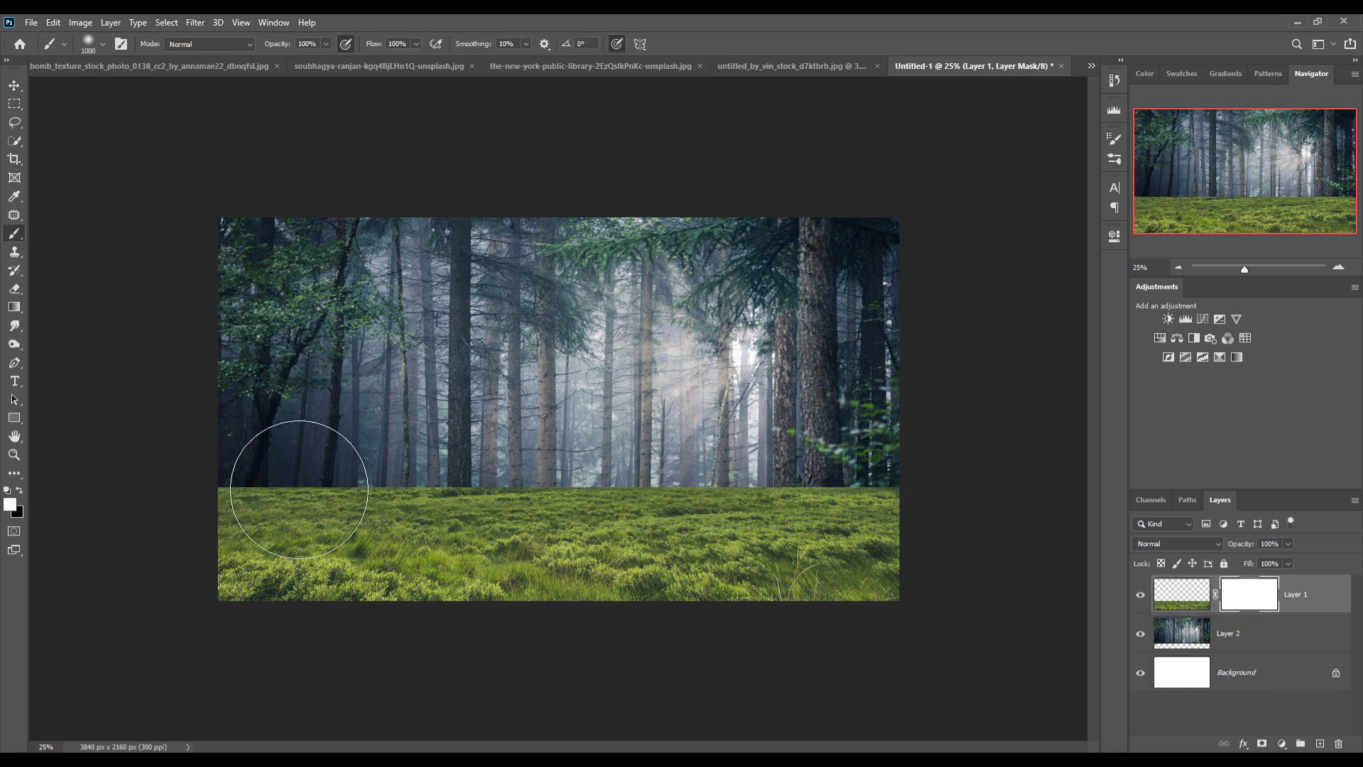
key(bracketleft)
key(bracketleft)
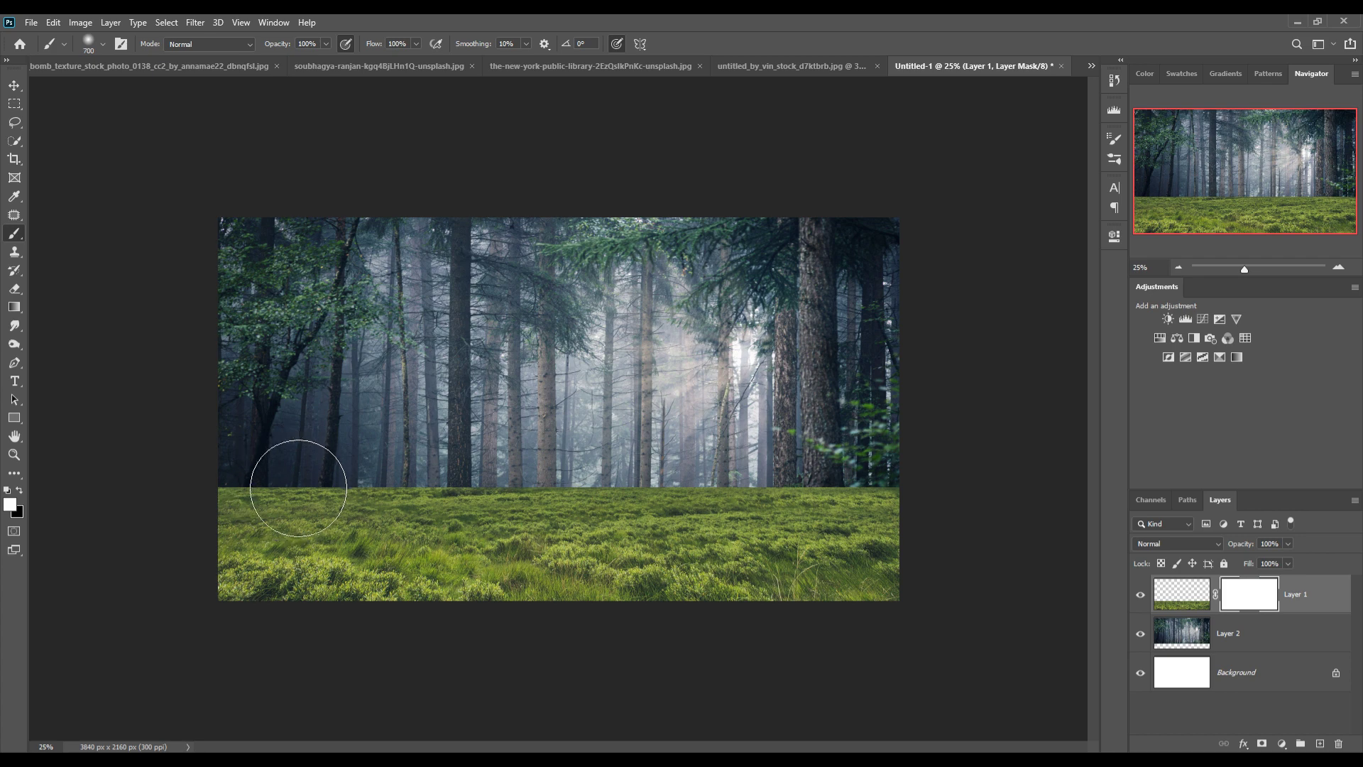
key(bracketleft)
key(bracketleft)
key(x)
key(bracketleft)
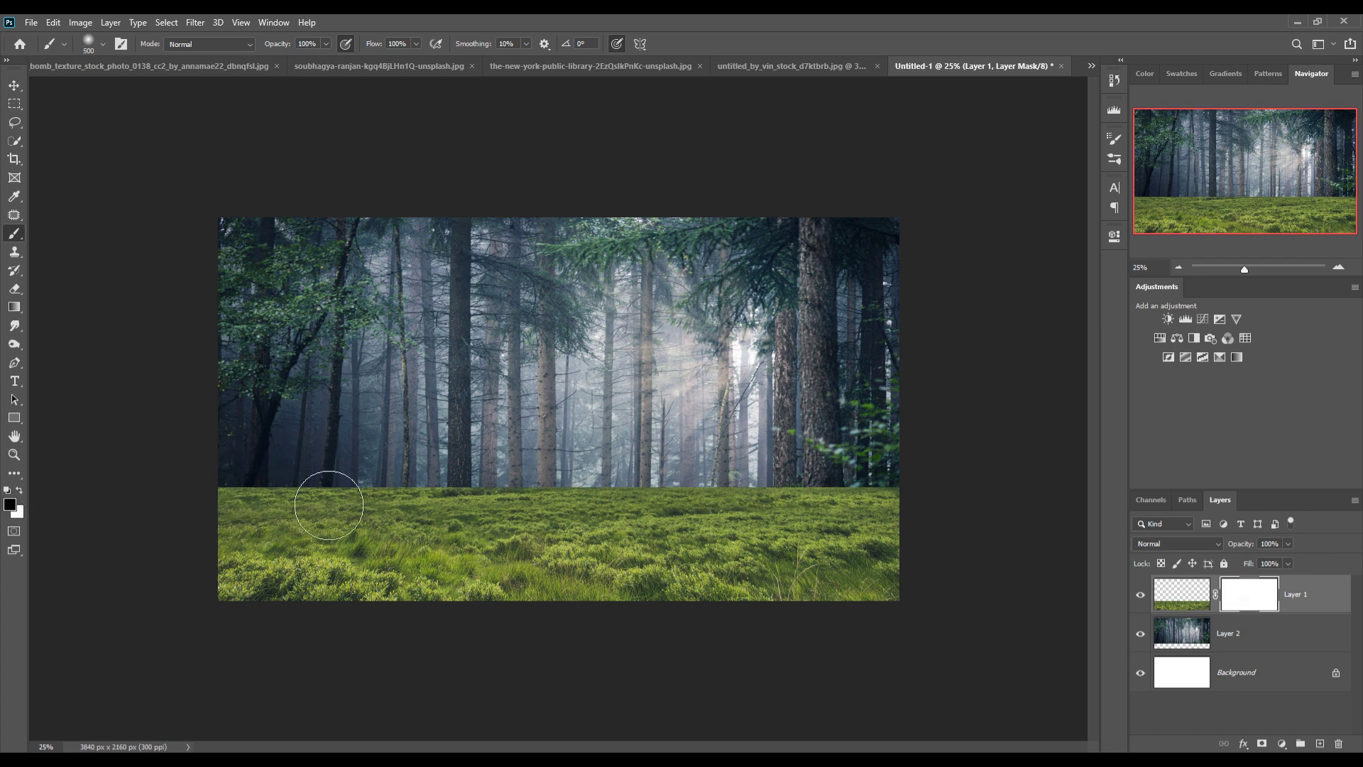
Step: Paint away the grass top edge, then erase the light horizon band with a 200 px brush
drag(238, 490, 955, 493)
mouse_move(241, 481)
mouse_down()
mouse_move(931, 497)
mouse_move(381, 487)
mouse_move(965, 518)
mouse_up()
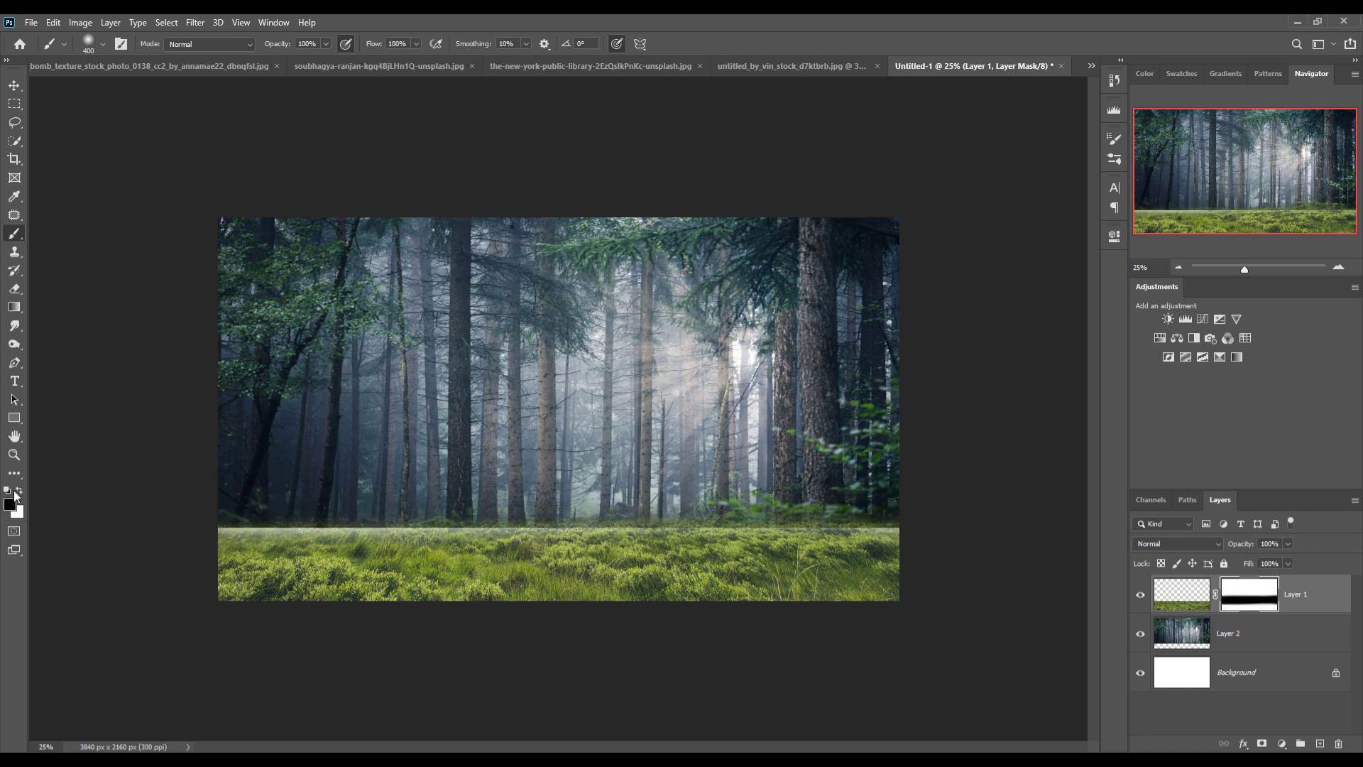
key(bracketleft)
key(bracketleft)
drag(224, 561, 343, 561)
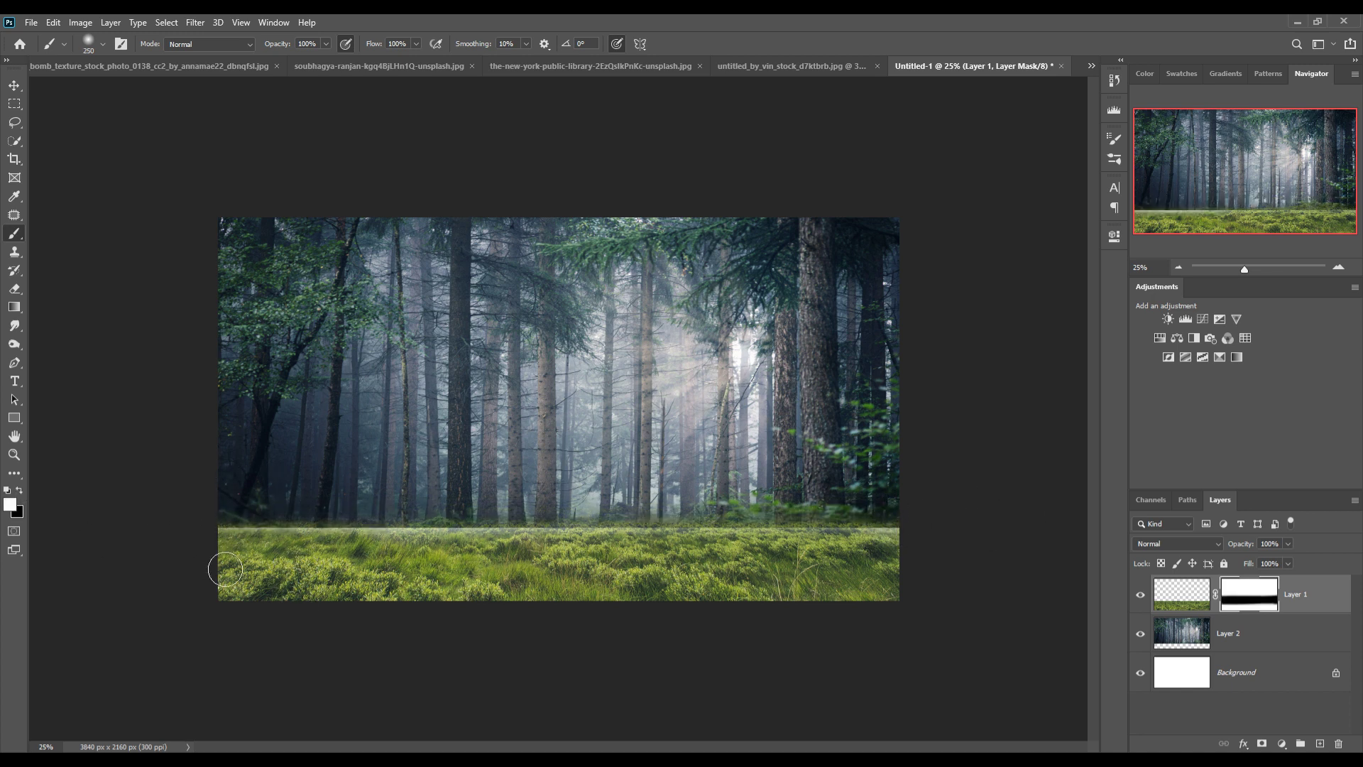
drag(238, 556, 652, 559)
drag(812, 554, 851, 553)
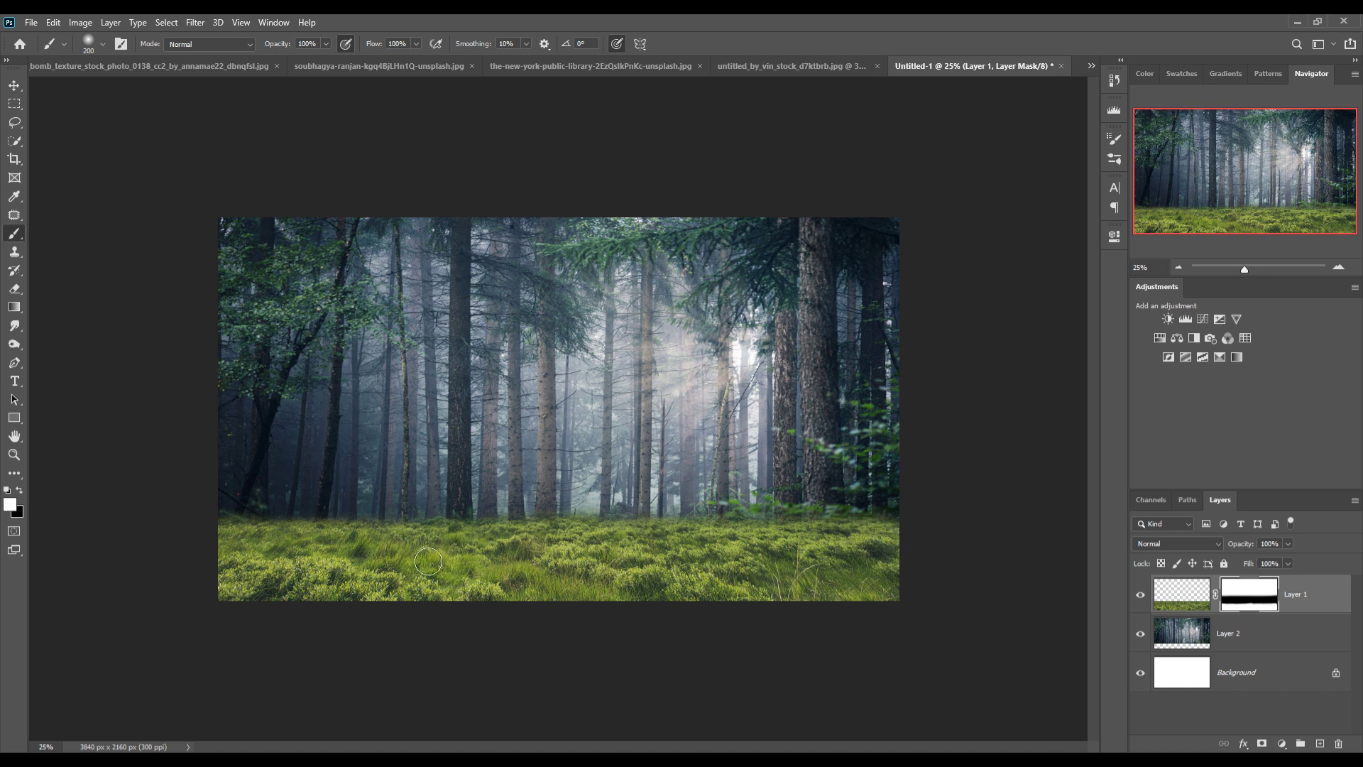
Step: Clip a Curves adjustment to Layer 2 and pull its midpoint down-right to darken the trees
click(12, 87)
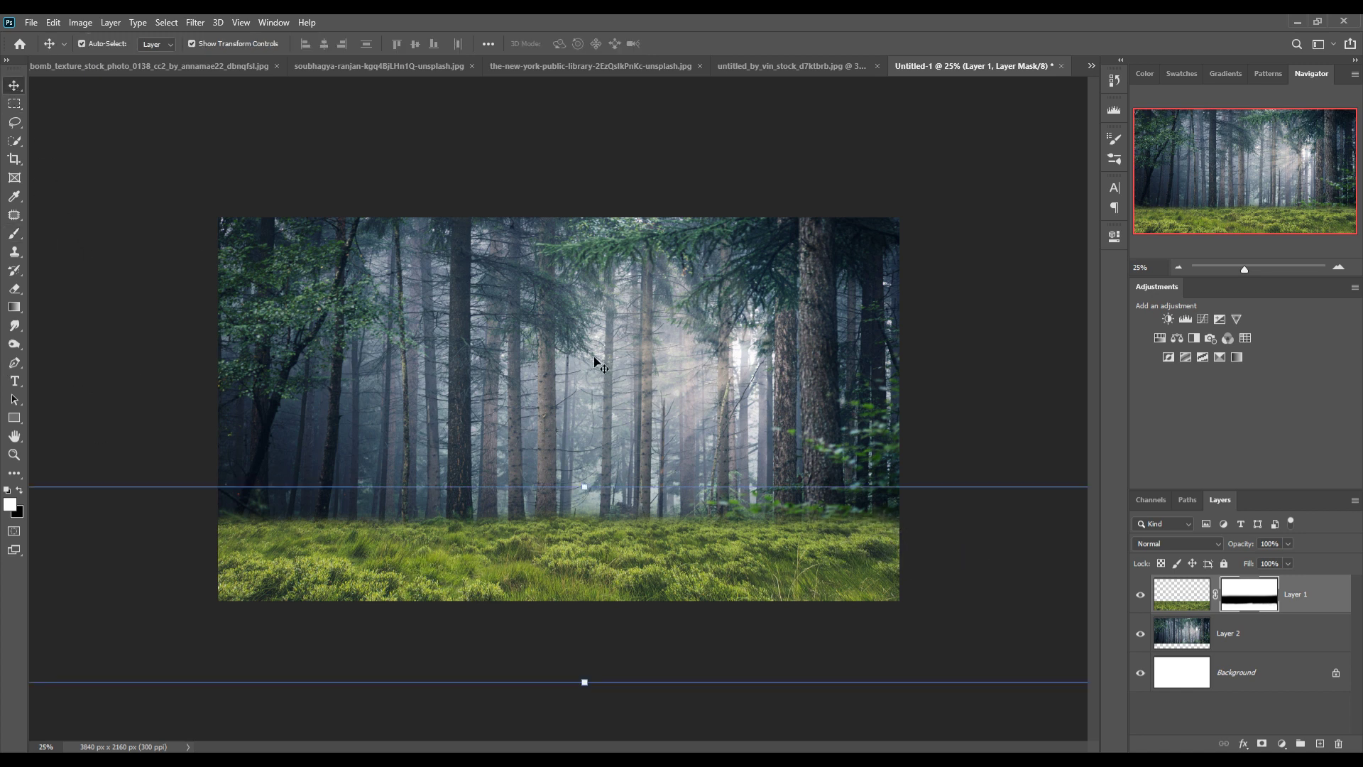
click(595, 360)
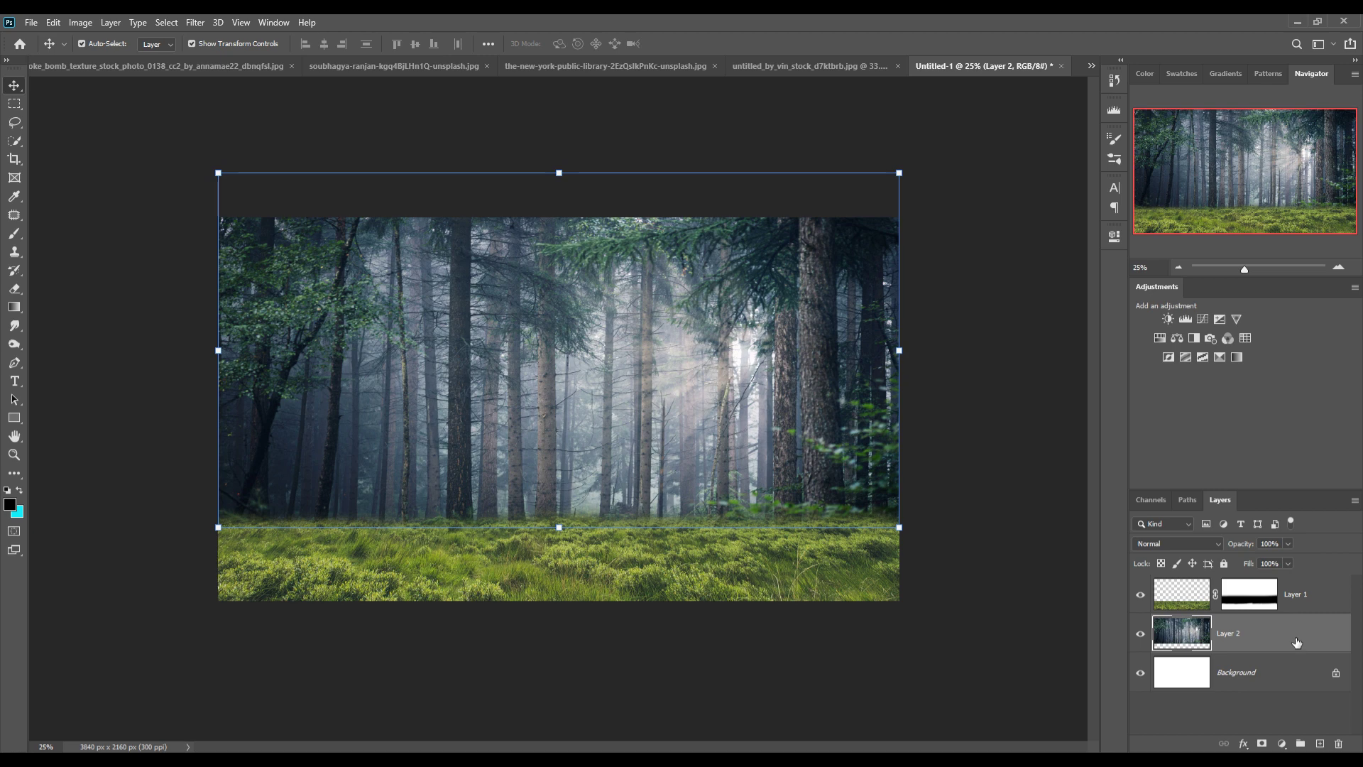
click(1285, 744)
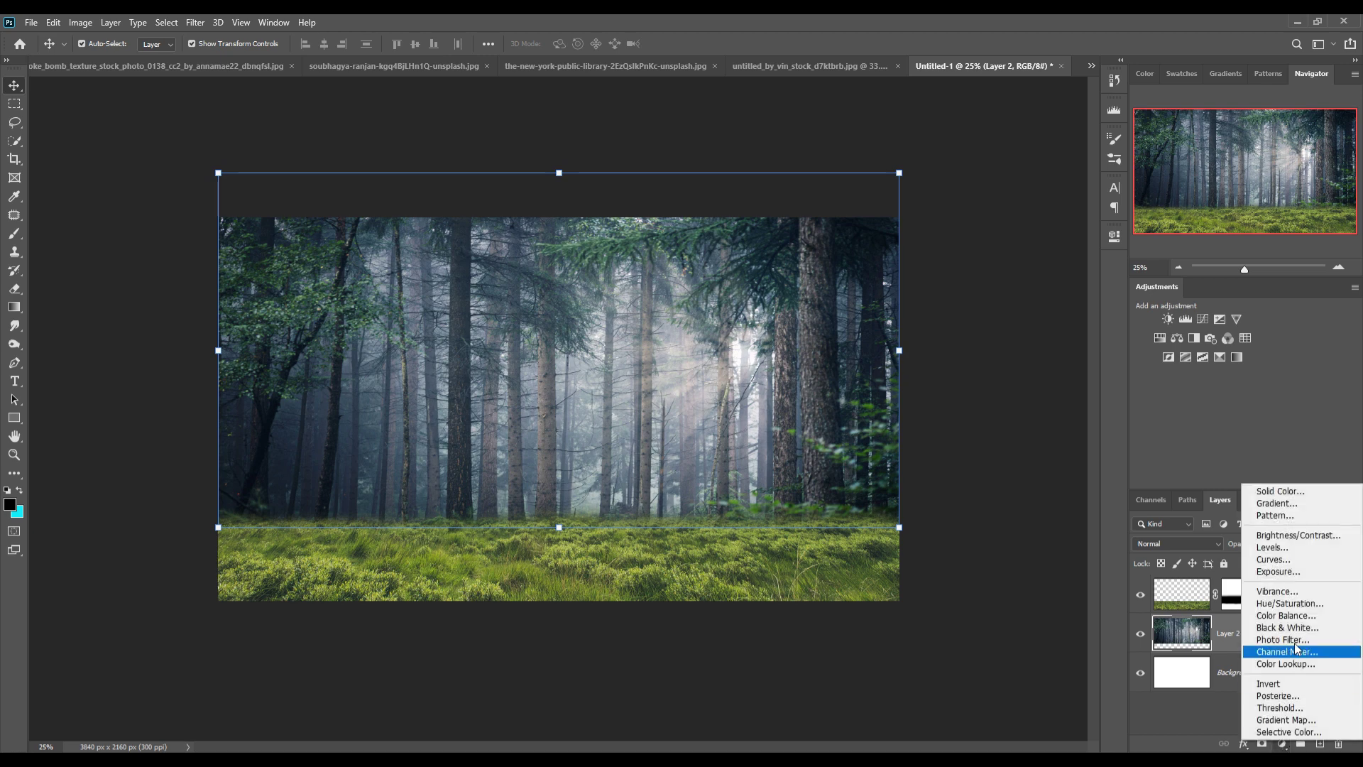
click(1271, 560)
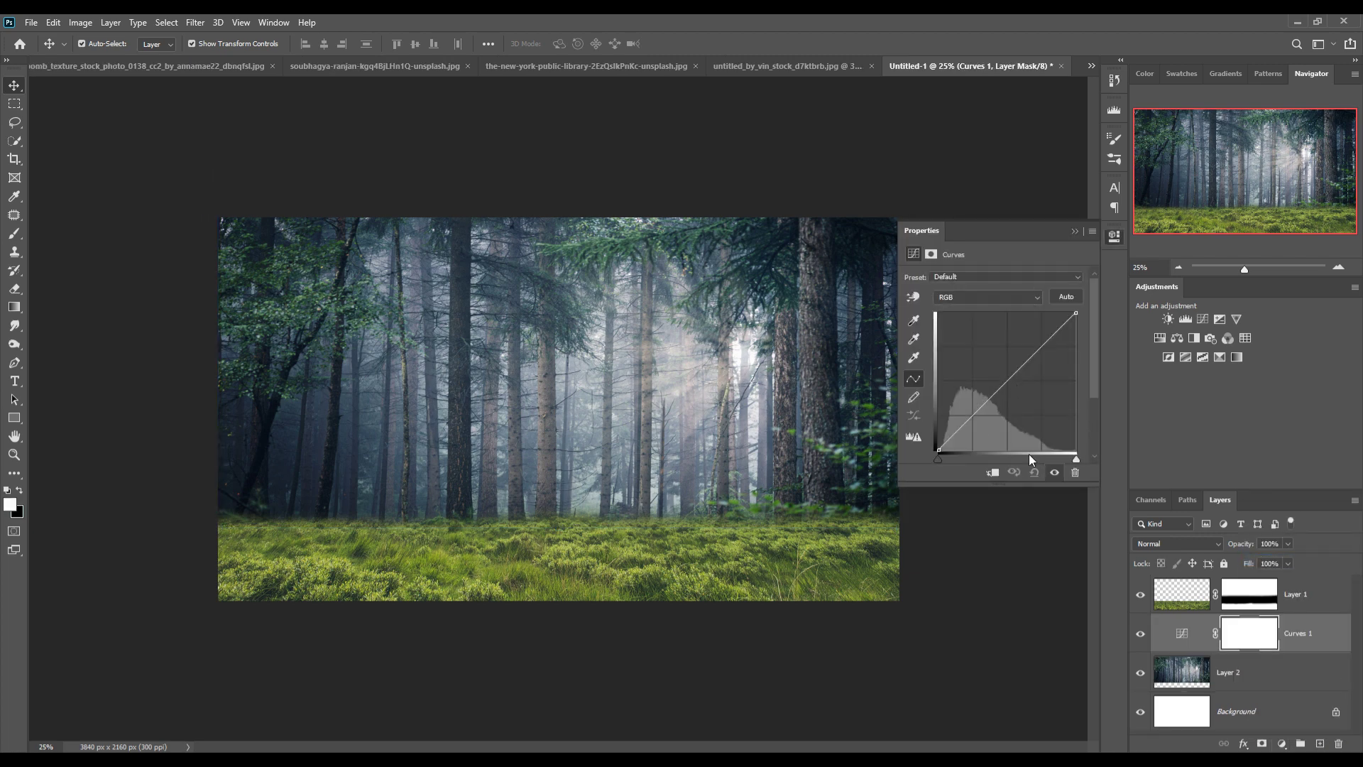
click(998, 477)
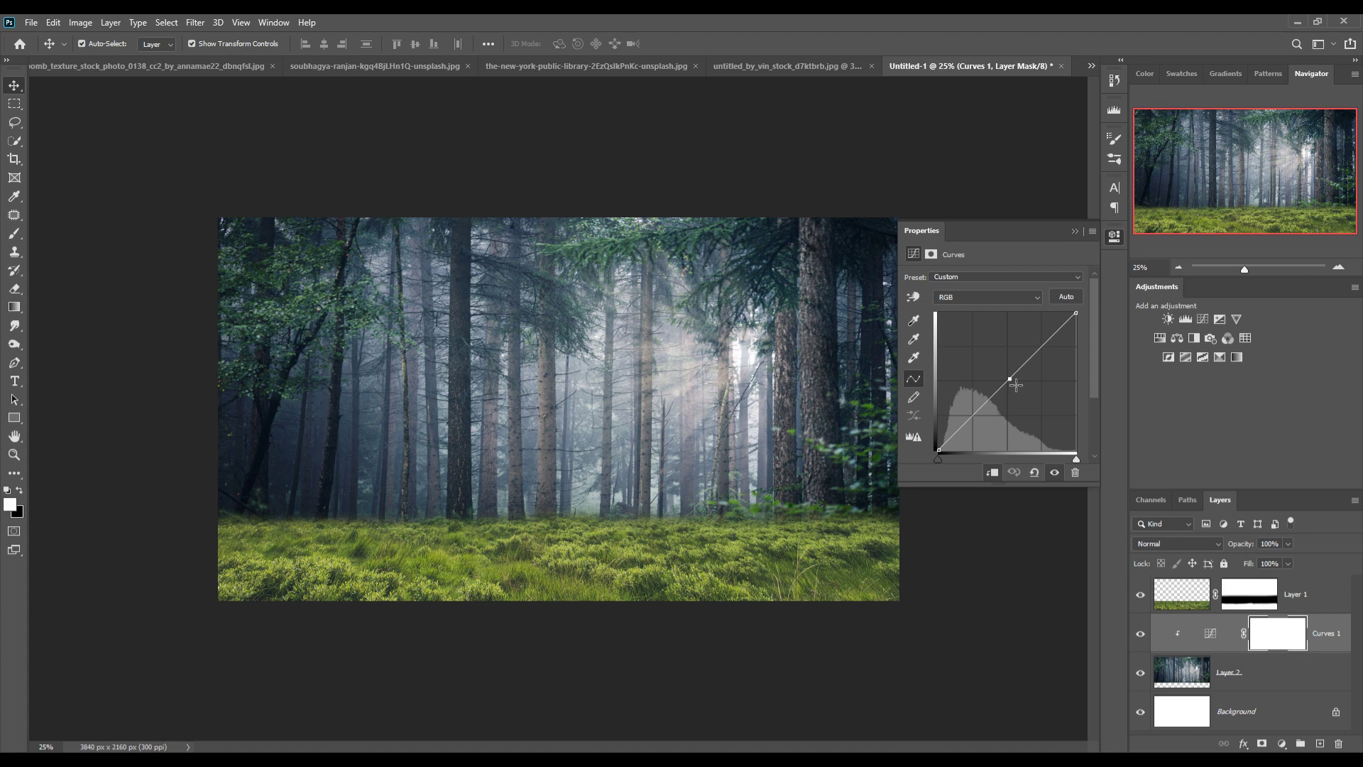
drag(1016, 385, 1026, 392)
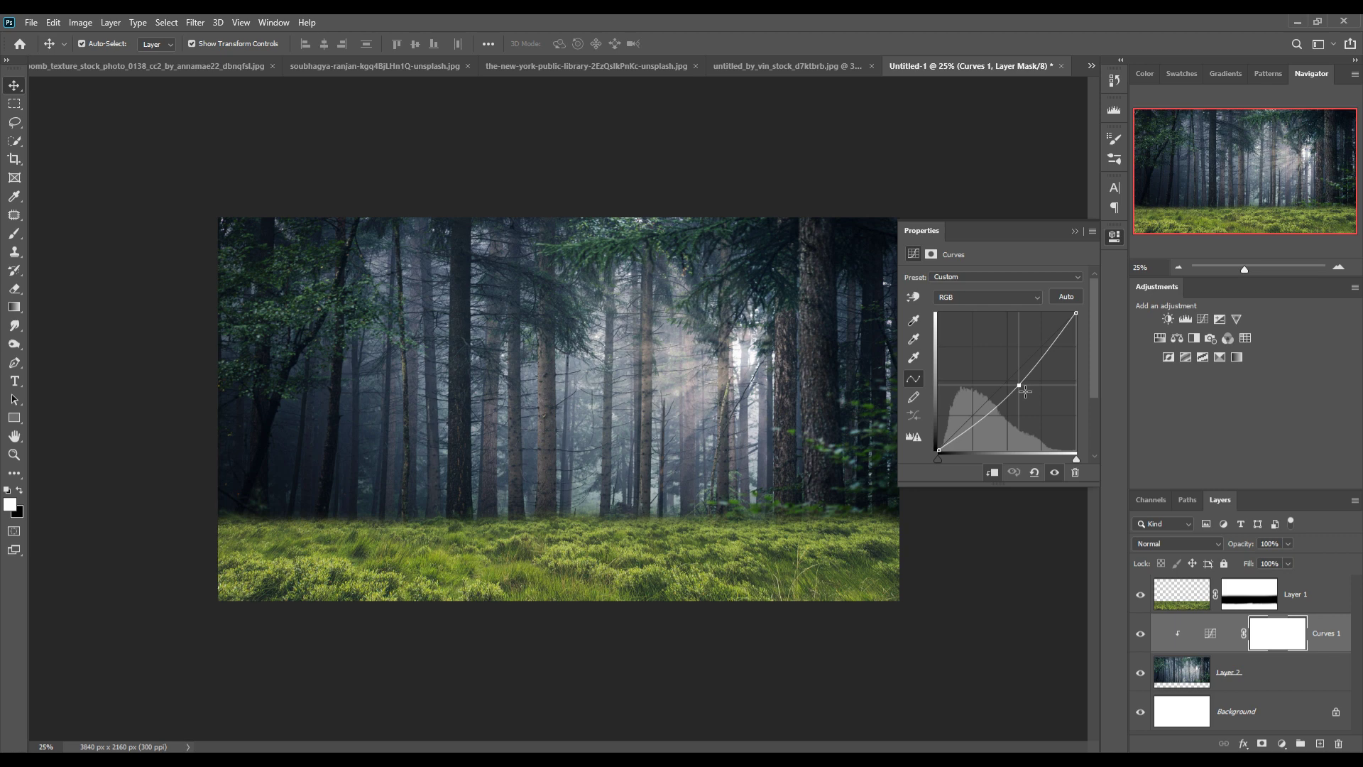
drag(1026, 391, 1030, 396)
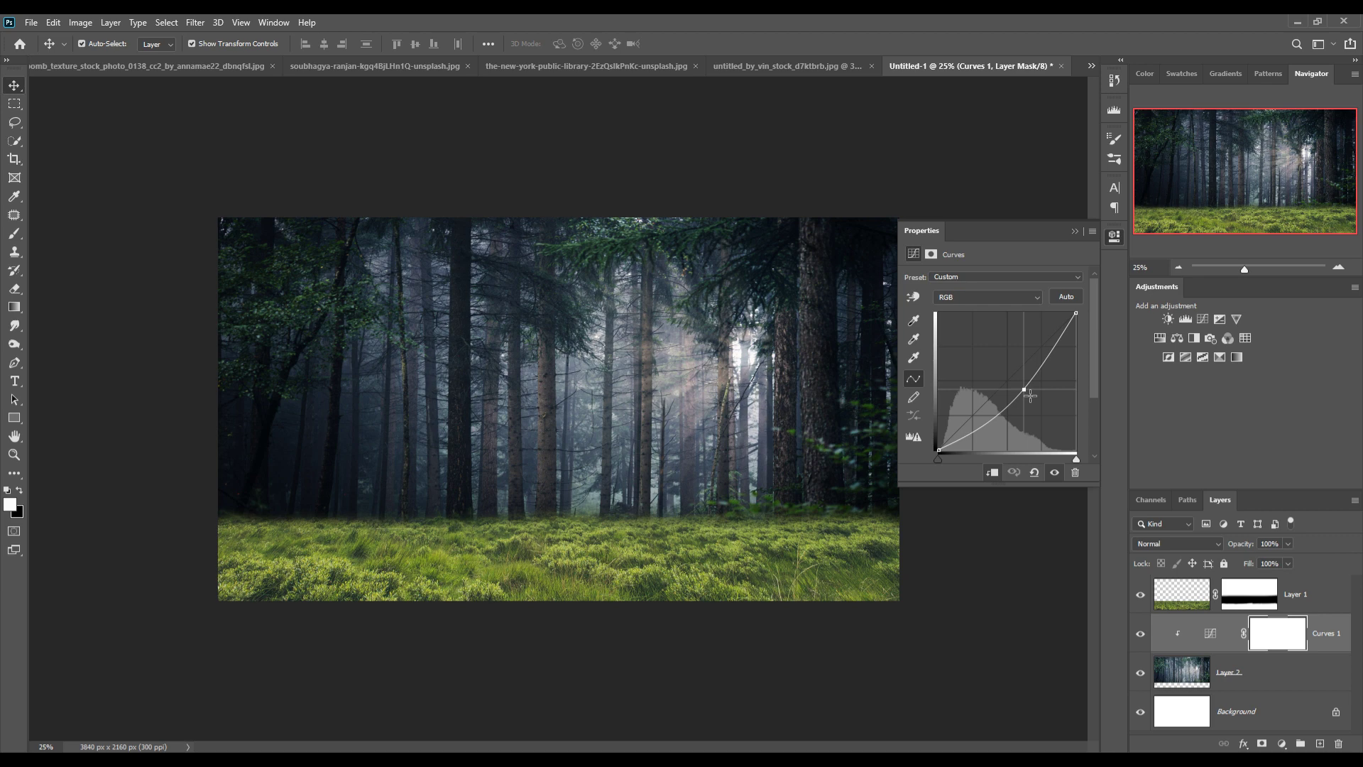
drag(1031, 395, 1034, 403)
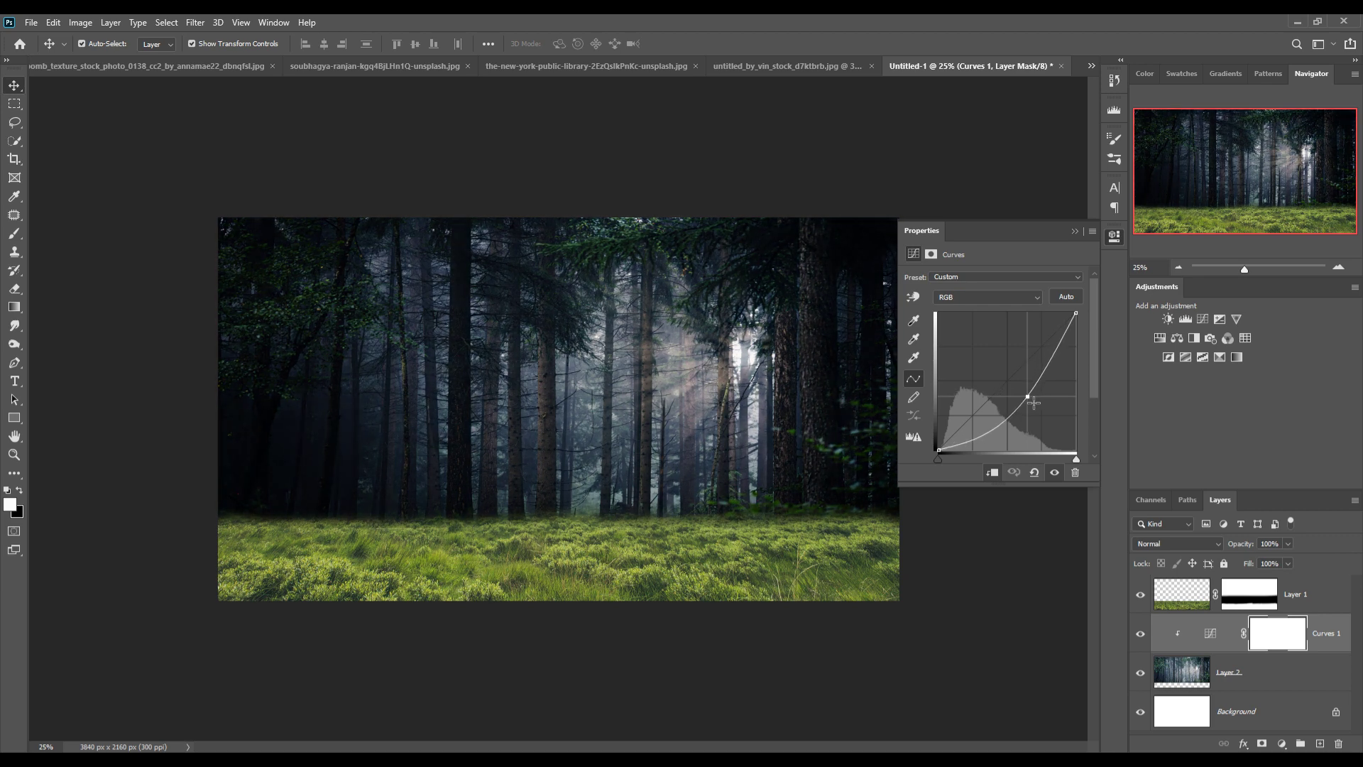
click(1076, 233)
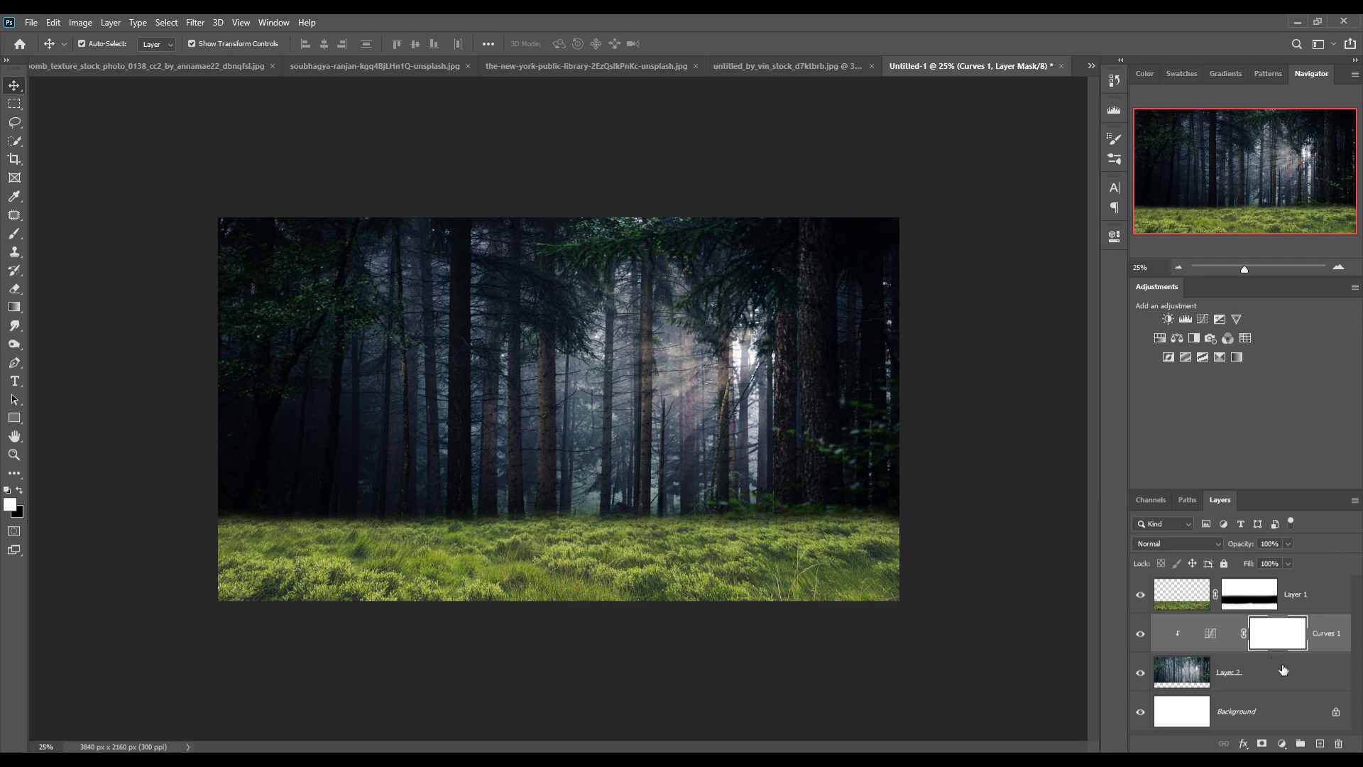
click(1172, 664)
click(195, 22)
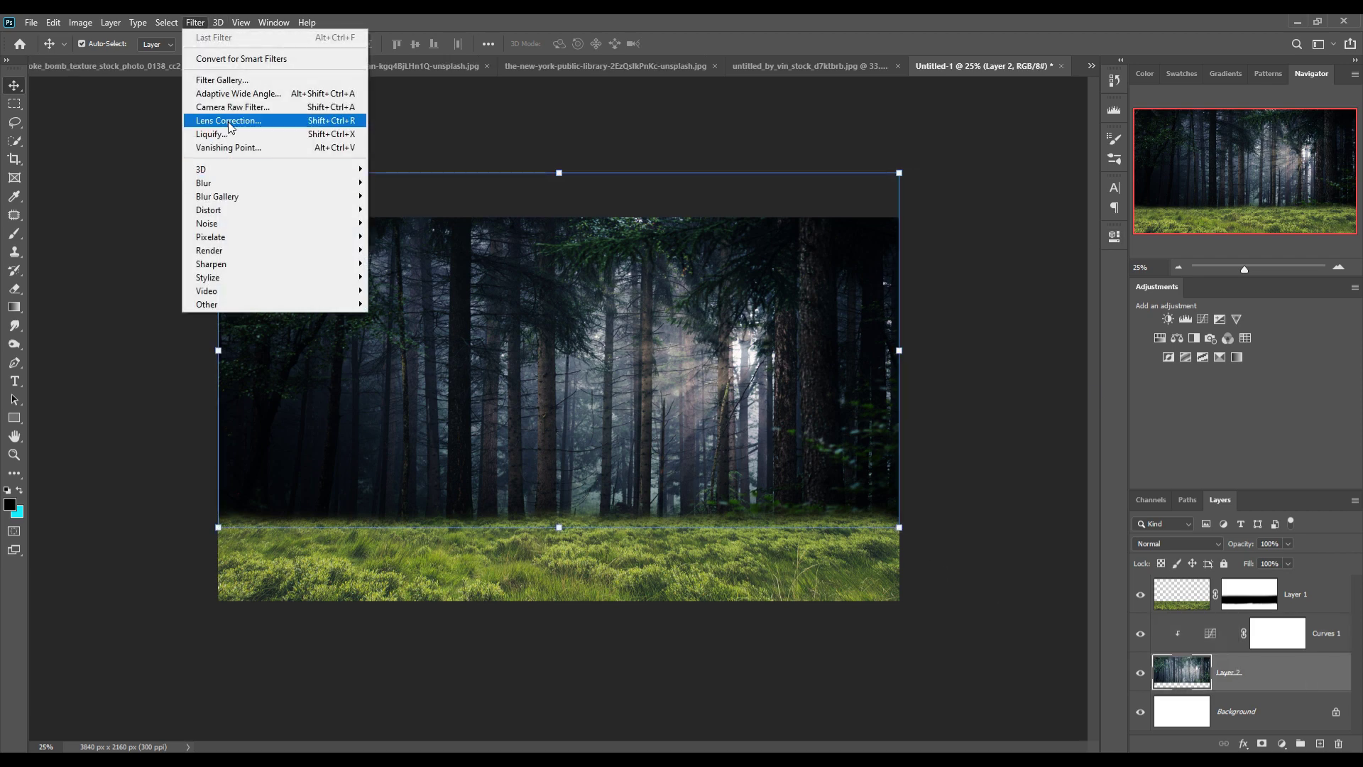
mouse_move(203, 183)
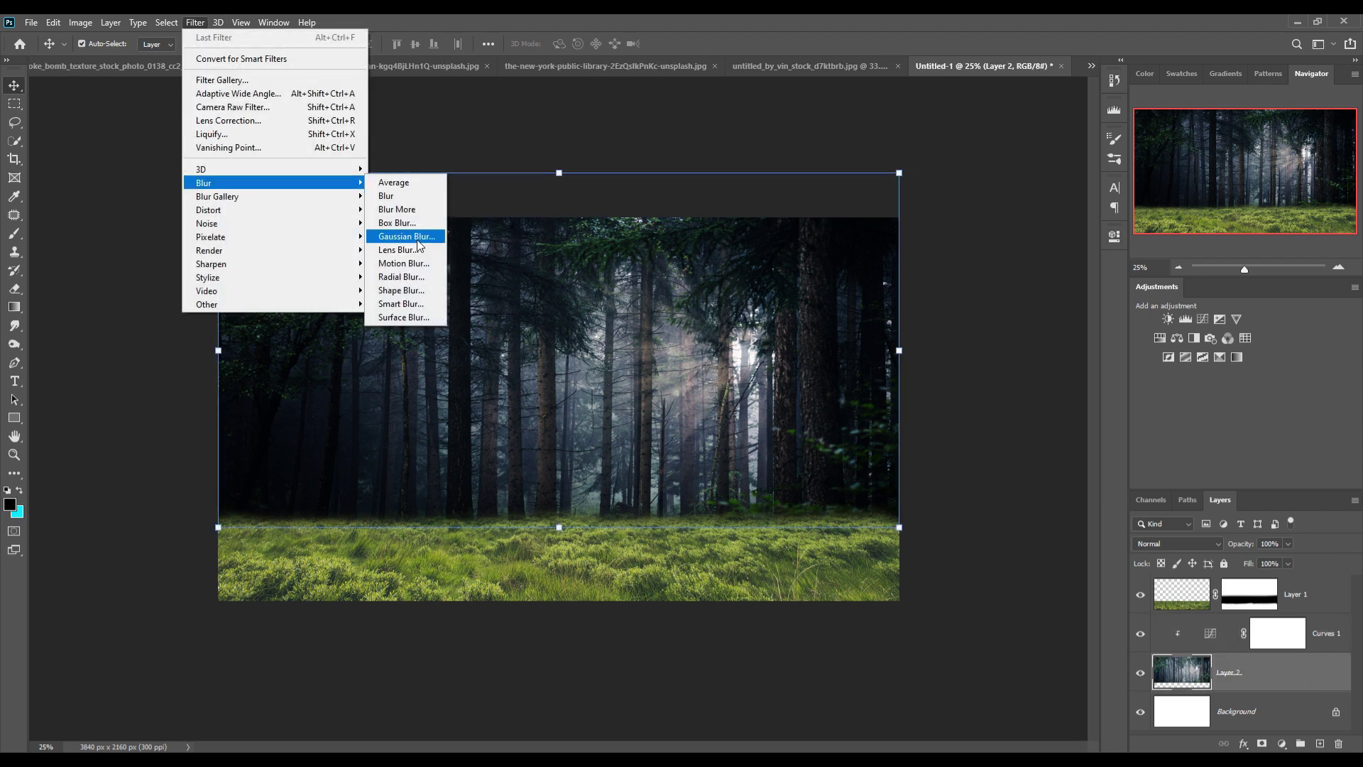
Step: Open Gaussian Blur on the forest layer with an 11.1 px radius
click(406, 237)
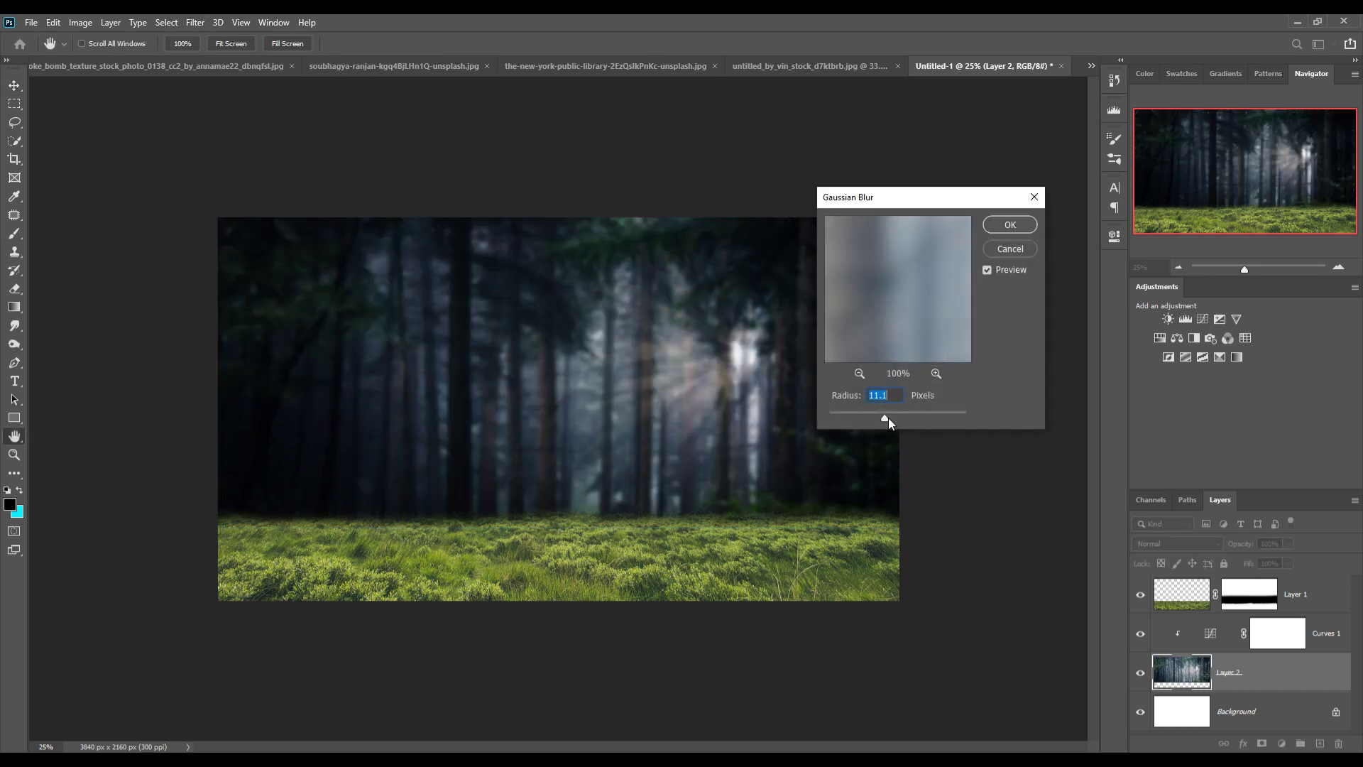
Step: Apply the 11.1 px blur and add a raised shadow point to Curves 1
click(1002, 225)
key(v)
double_click(1214, 635)
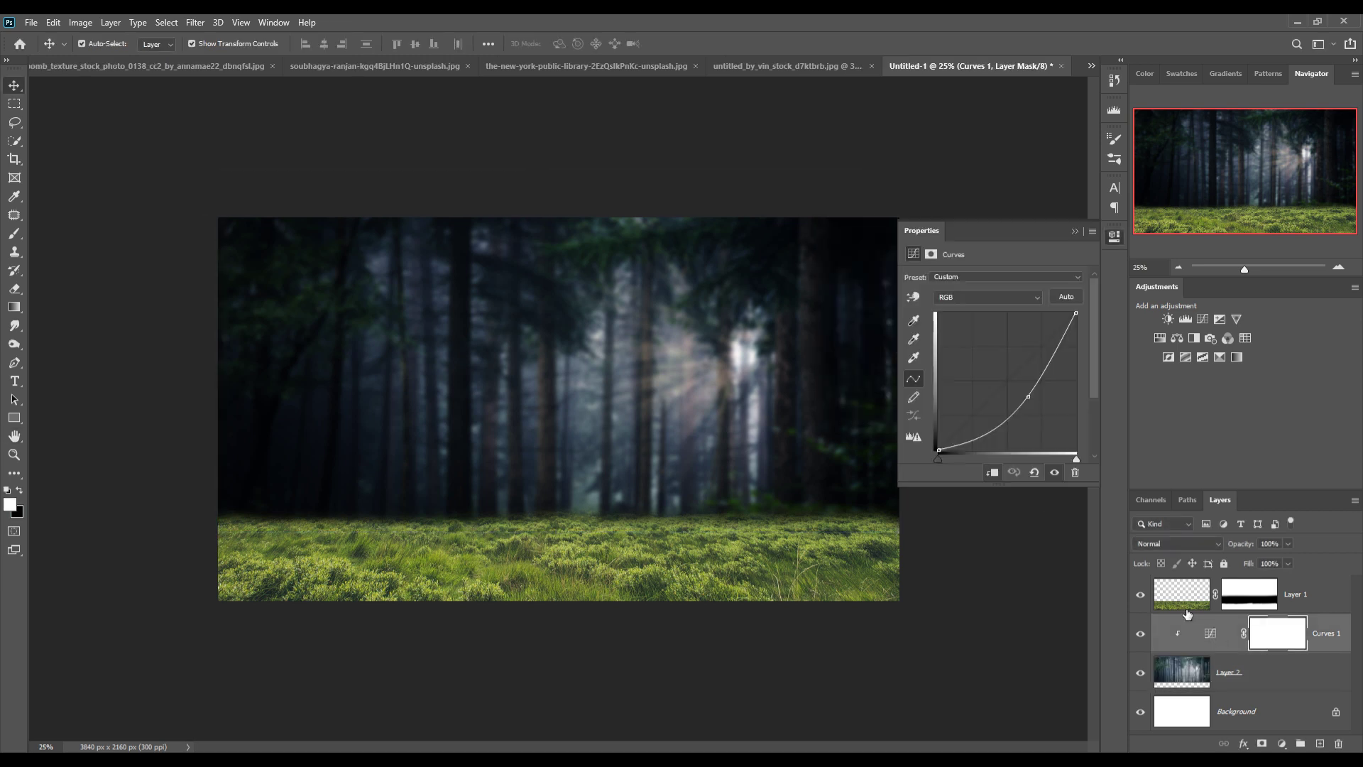
drag(1003, 436, 993, 432)
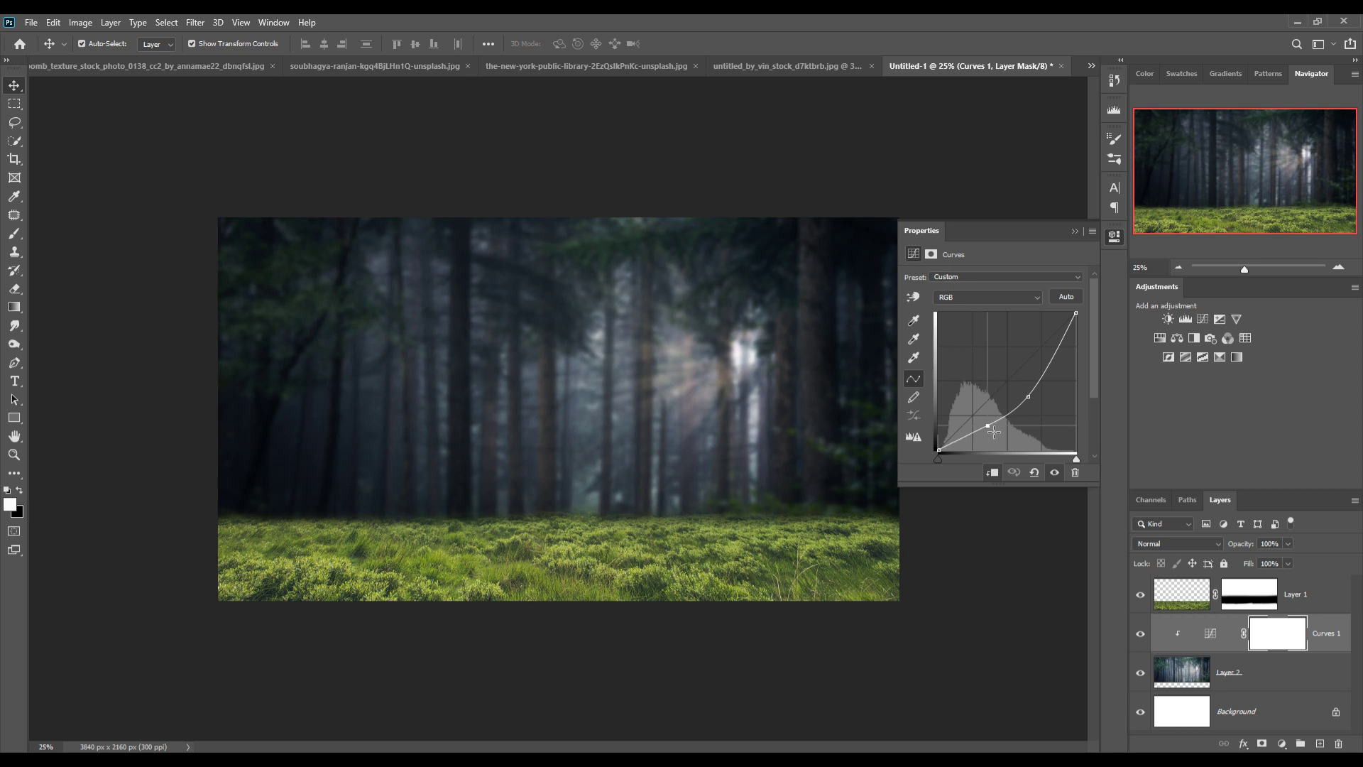
click(1073, 233)
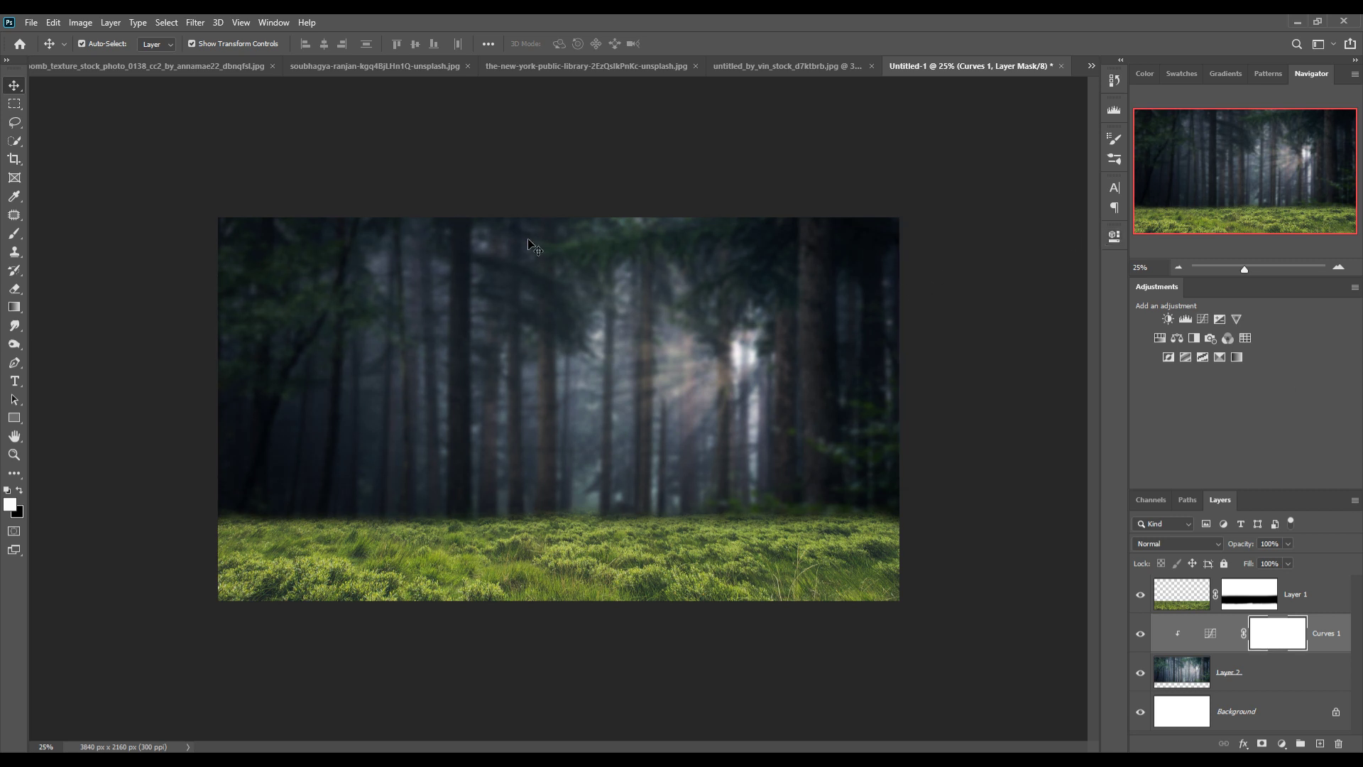
Step: On a new Layer 3 above the forest, paint faint black with a 16% opacity, 1300 px brush
click(1333, 672)
click(1321, 744)
click(14, 236)
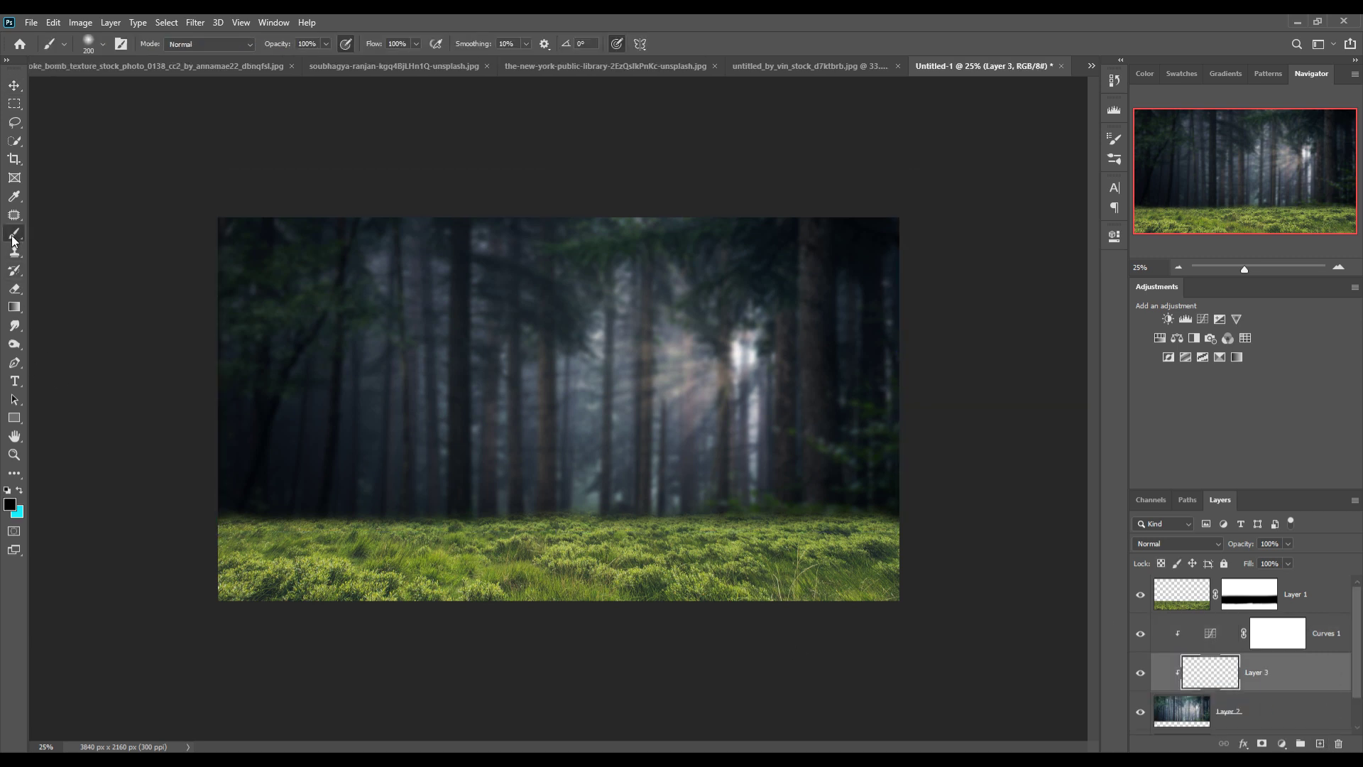
click(326, 44)
key(bracketright)
key(bracketright)
key(bracketright)
mouse_move(767, 331)
mouse_down()
mouse_move(546, 372)
mouse_move(418, 509)
mouse_move(688, 396)
mouse_move(785, 419)
mouse_move(755, 358)
mouse_move(752, 283)
mouse_move(636, 508)
mouse_move(456, 505)
mouse_move(258, 576)
mouse_move(798, 473)
mouse_move(803, 306)
mouse_move(721, 258)
mouse_move(625, 289)
mouse_move(621, 562)
mouse_move(658, 707)
mouse_up()
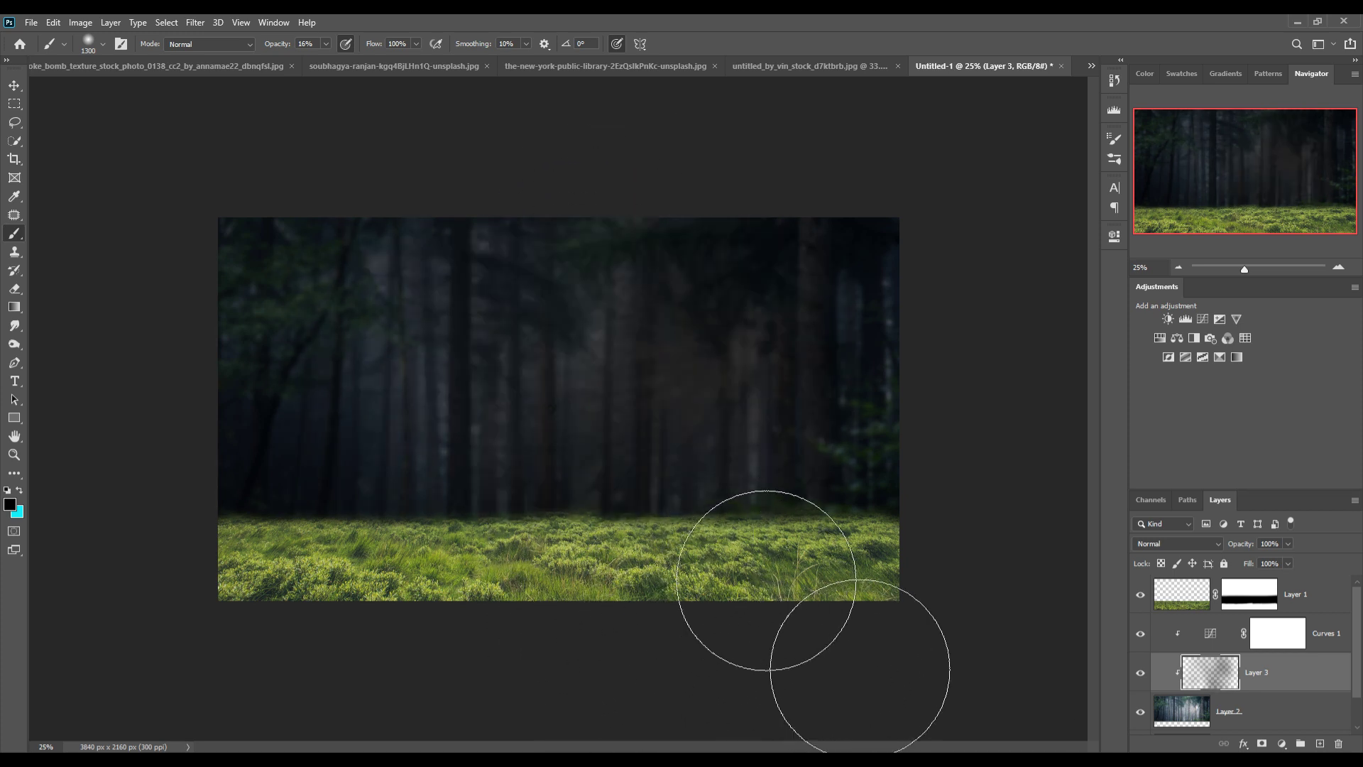
drag(420, 371, 563, 265)
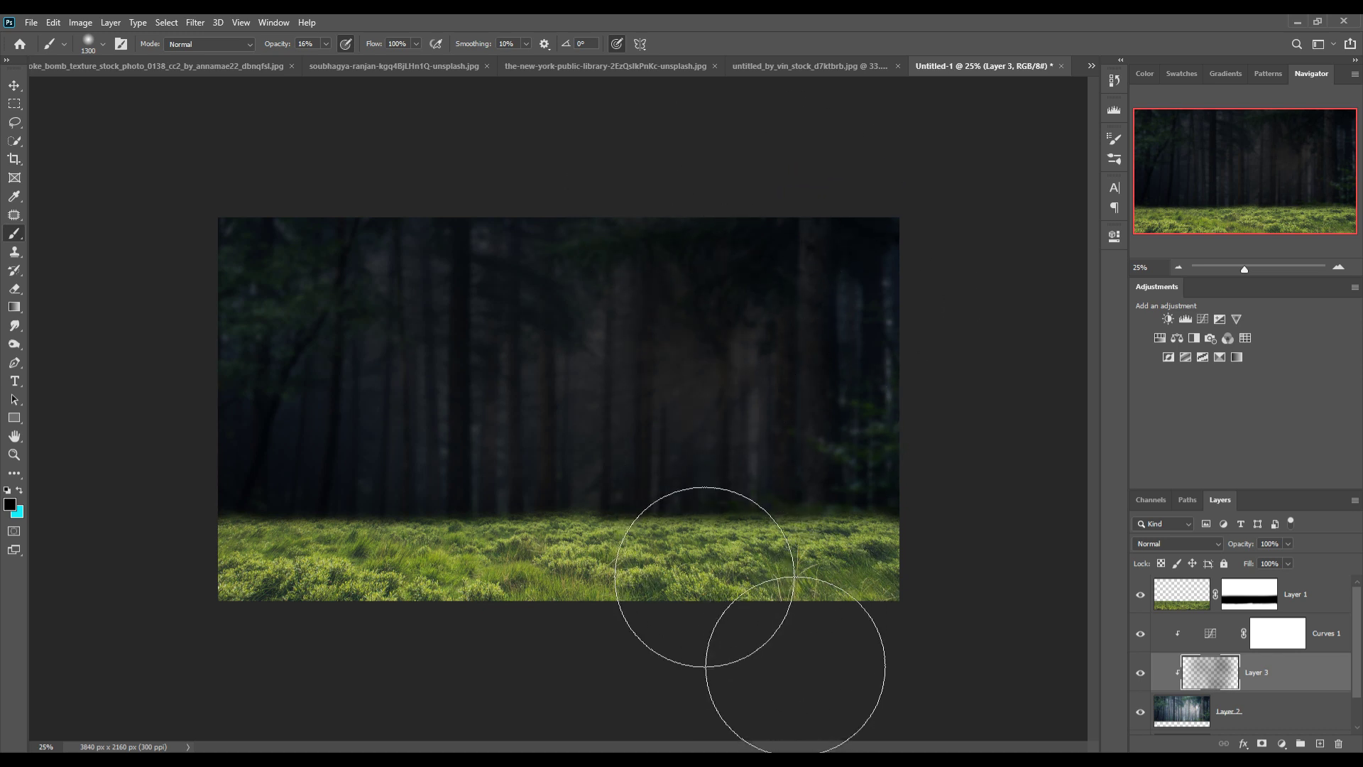
click(14, 85)
click(622, 629)
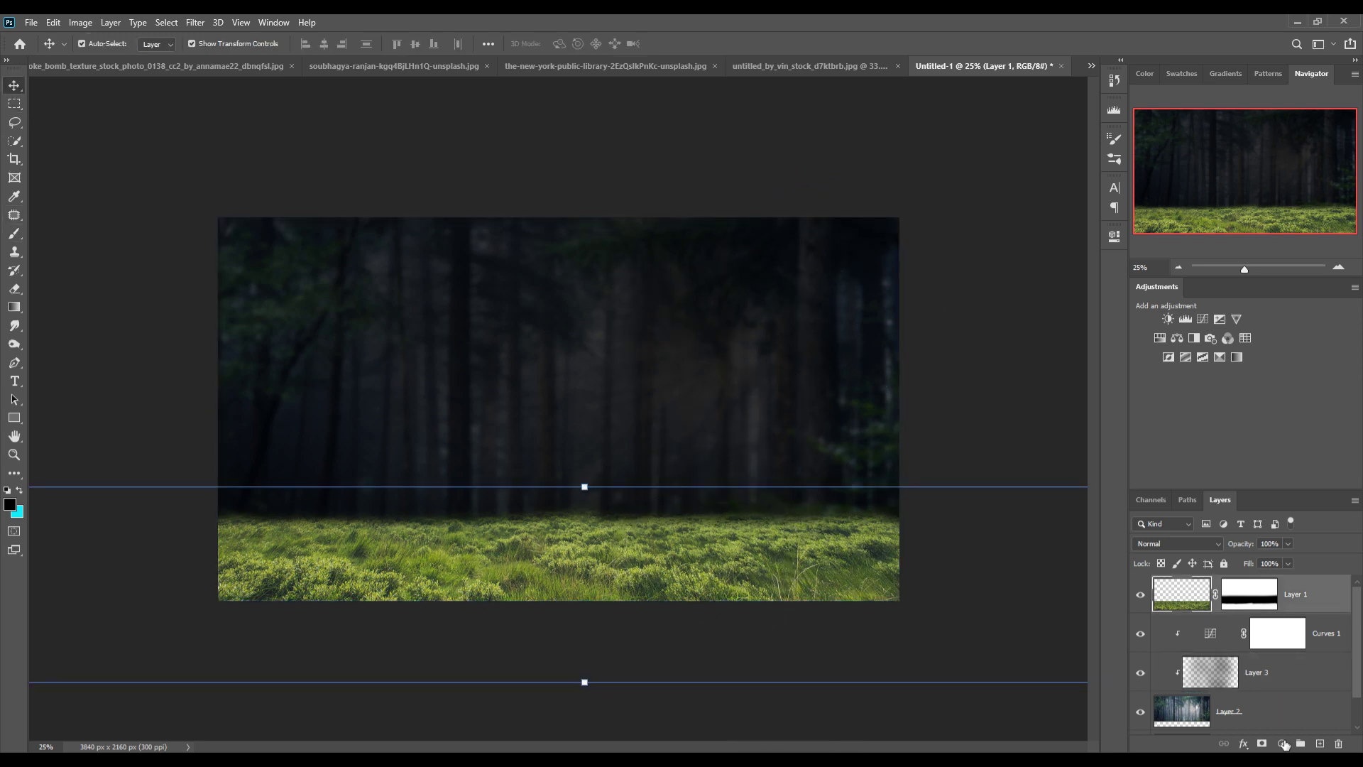
Step: Clip a Curves adjustment to the grass layer that darkens it
click(1284, 743)
click(1274, 560)
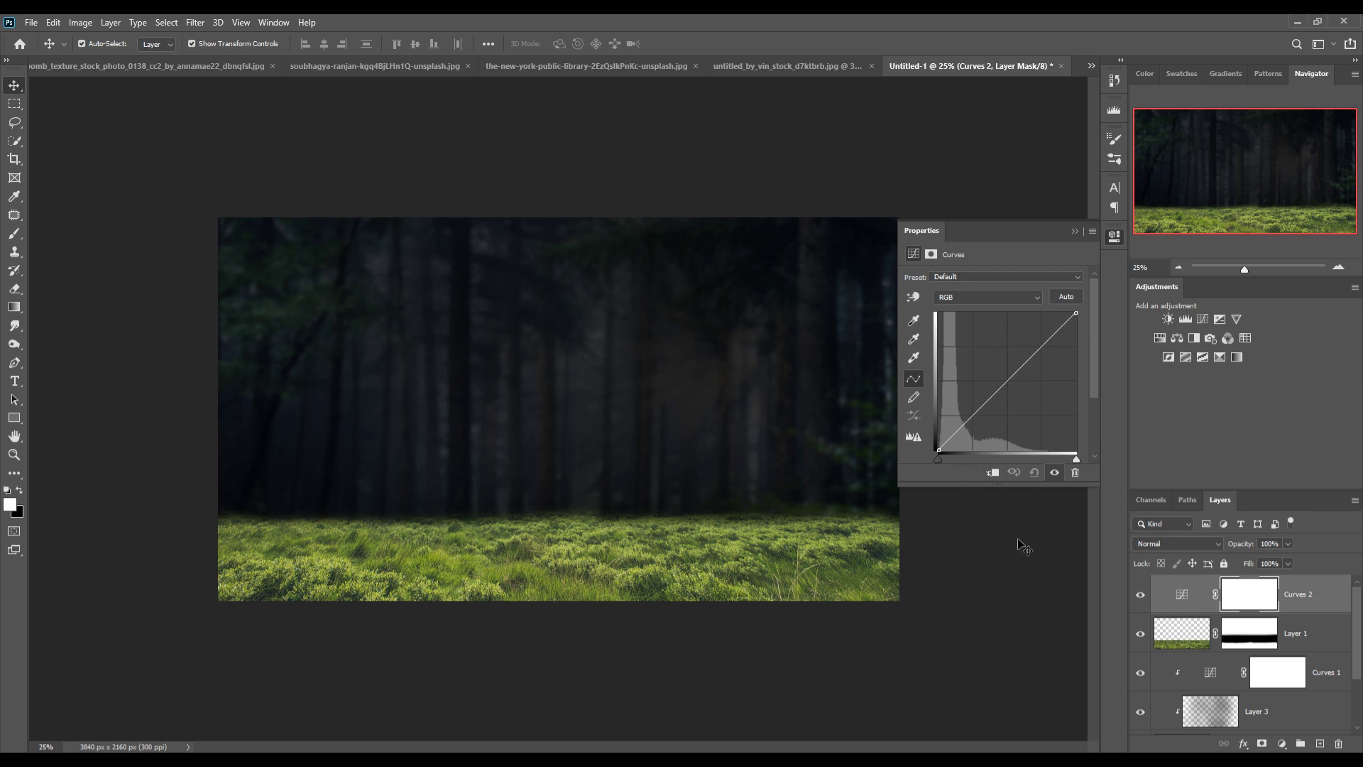
click(997, 475)
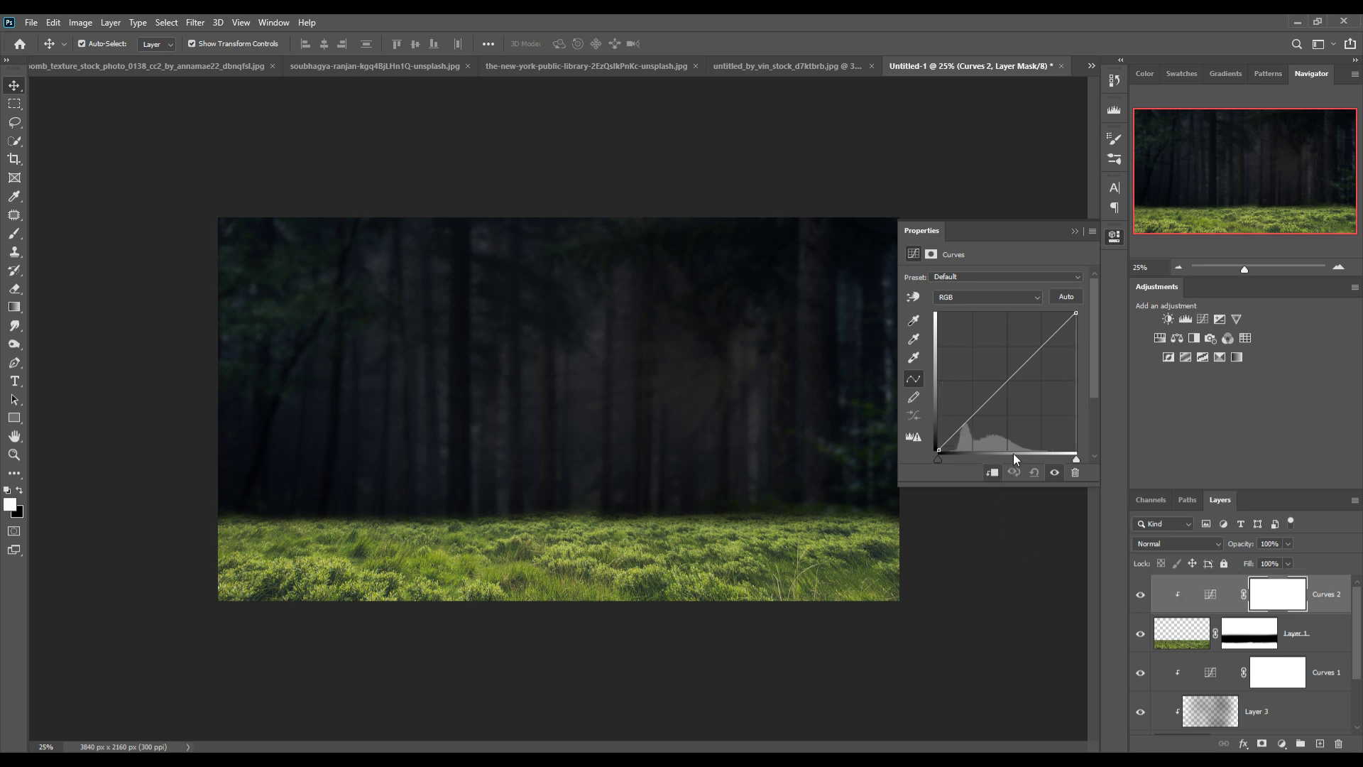
drag(1014, 386, 1028, 391)
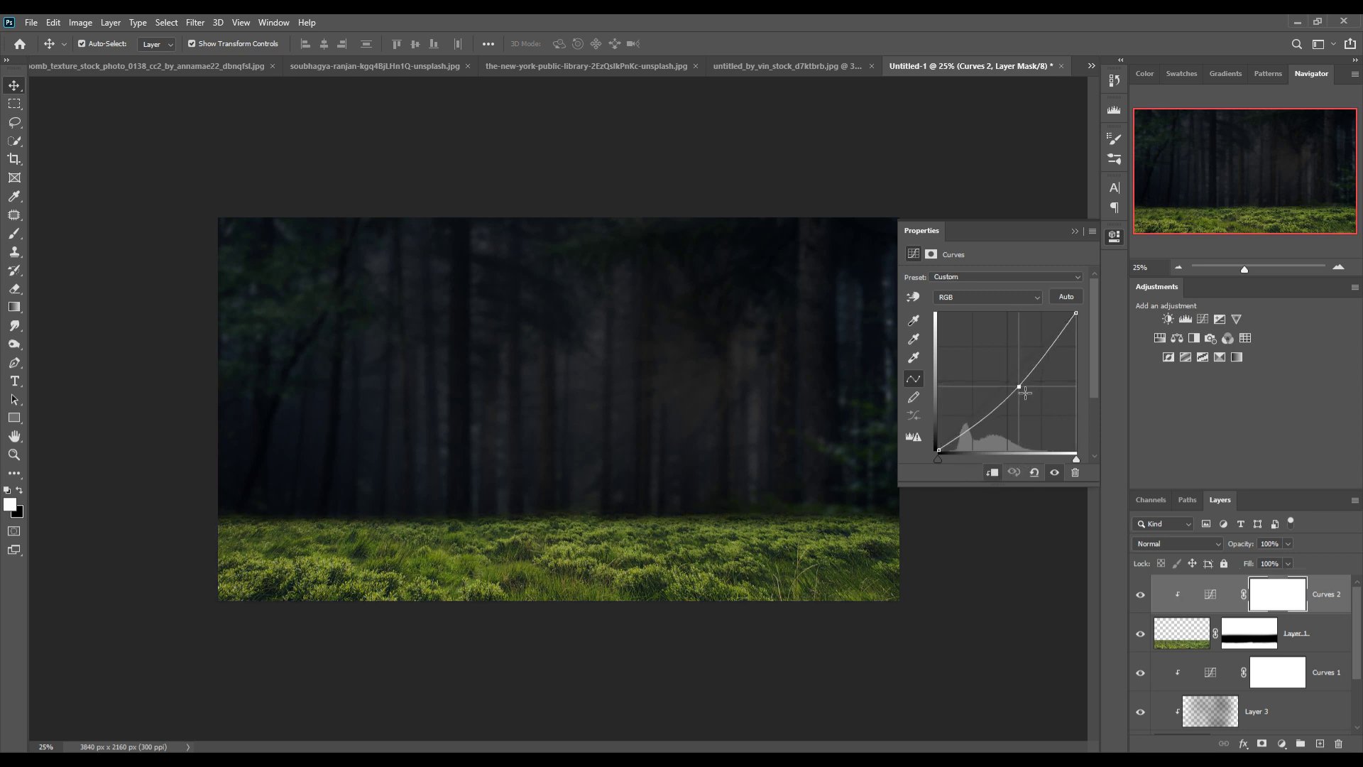
click(1074, 232)
Step: Add an Exposure adjustment with lowered exposure to darken the grass further
click(1300, 635)
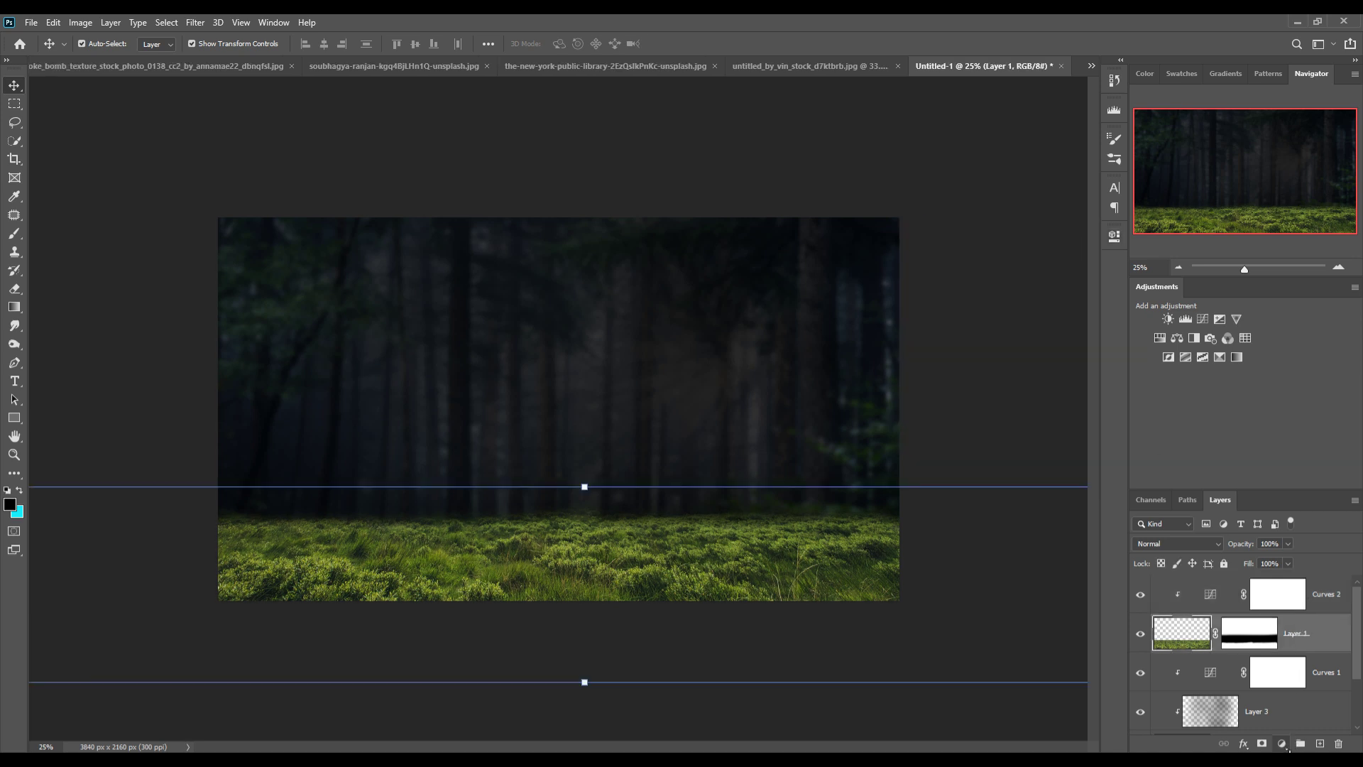
click(1283, 745)
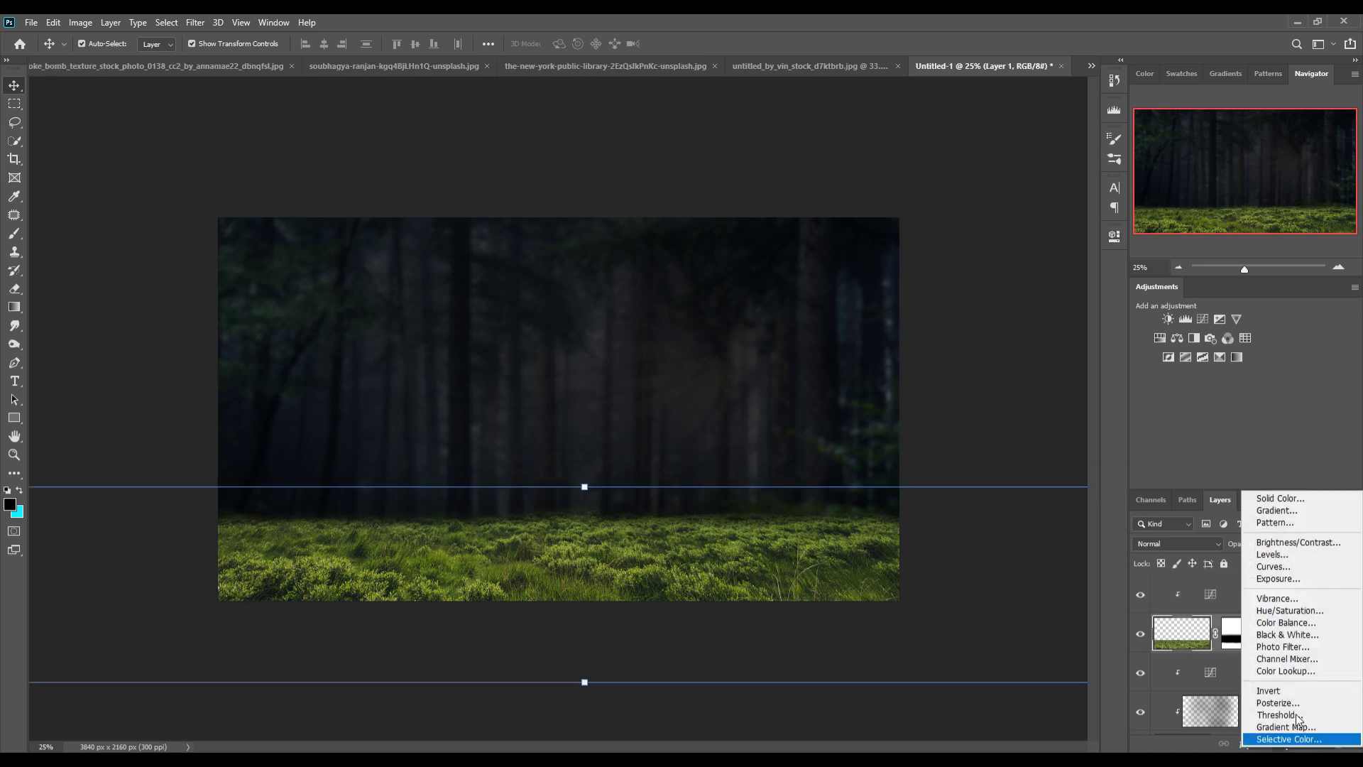
click(1292, 578)
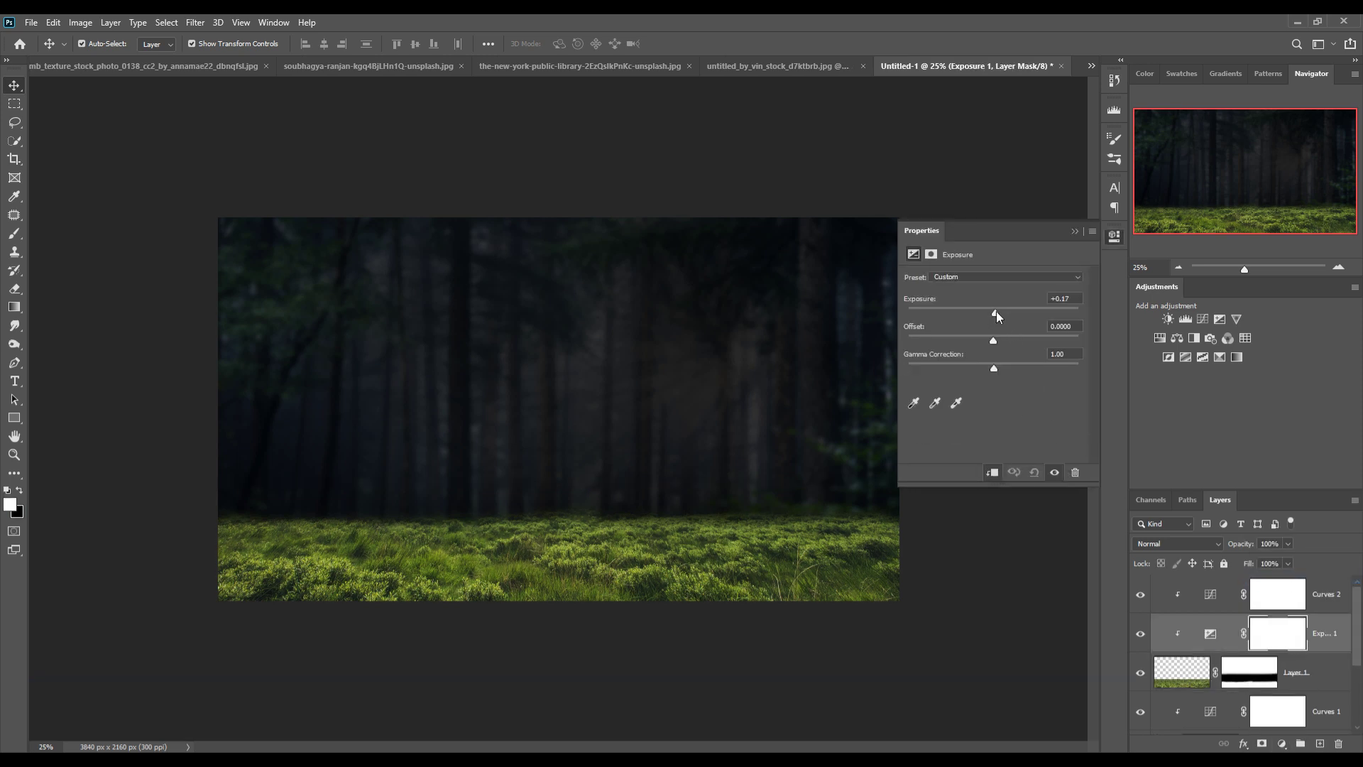
drag(996, 312, 986, 311)
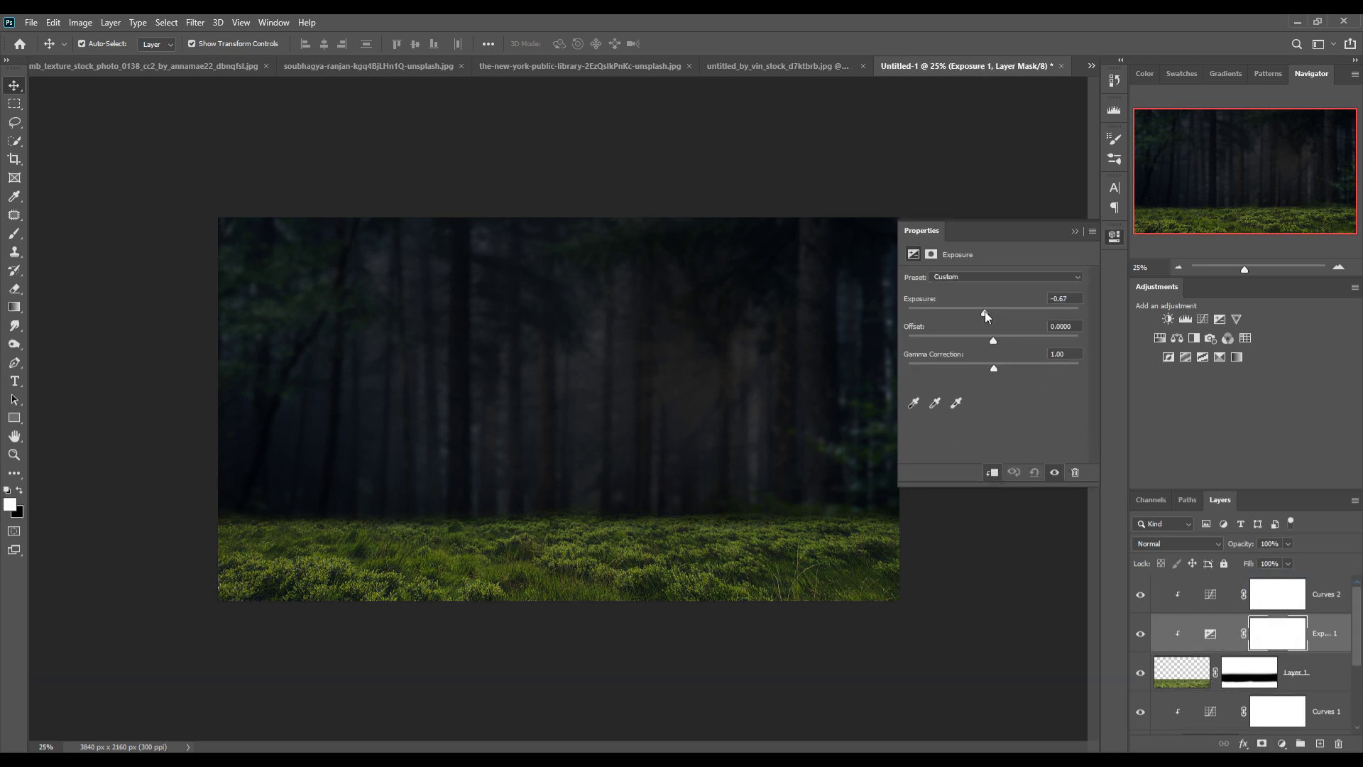
click(1075, 231)
Step: Add a Hue/Saturation adjustment: Hue about +113, with reduced Saturation and Lightness
click(1321, 673)
click(1281, 744)
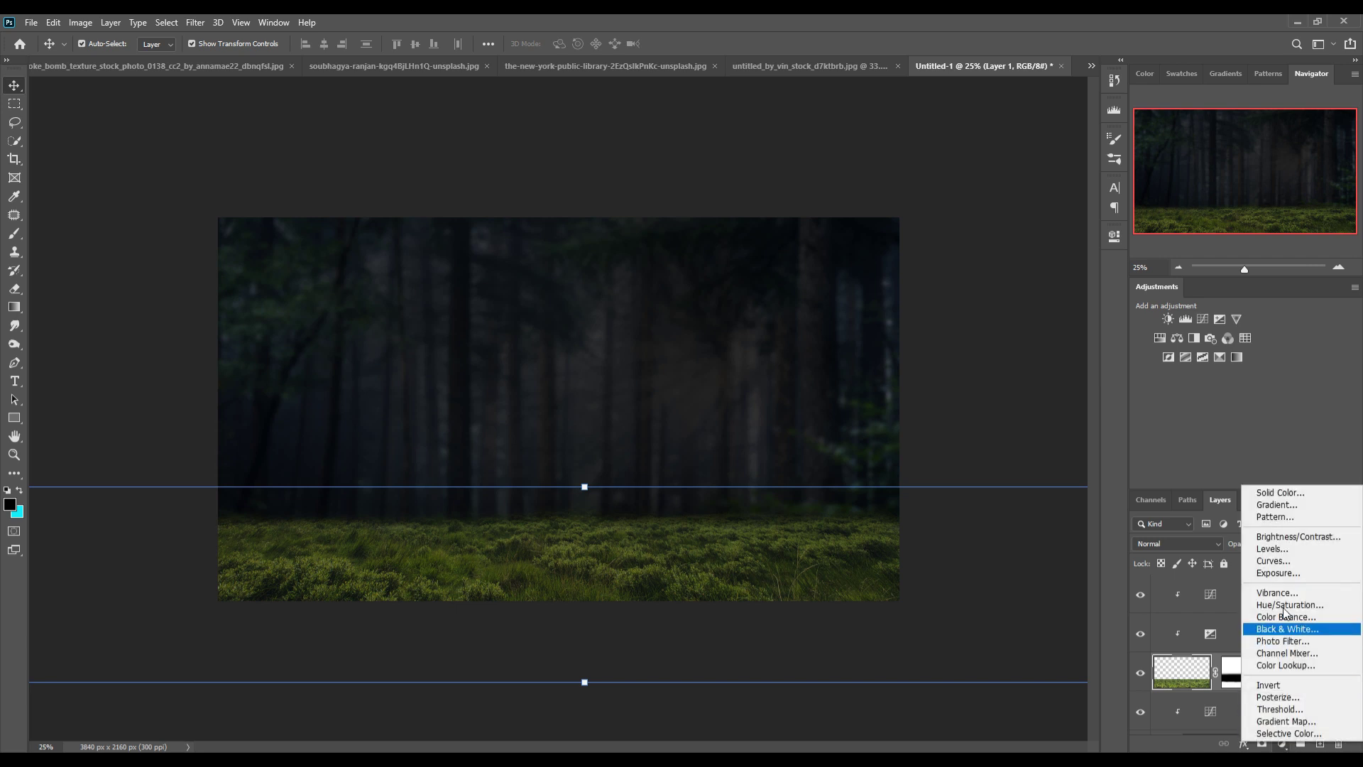
click(1289, 605)
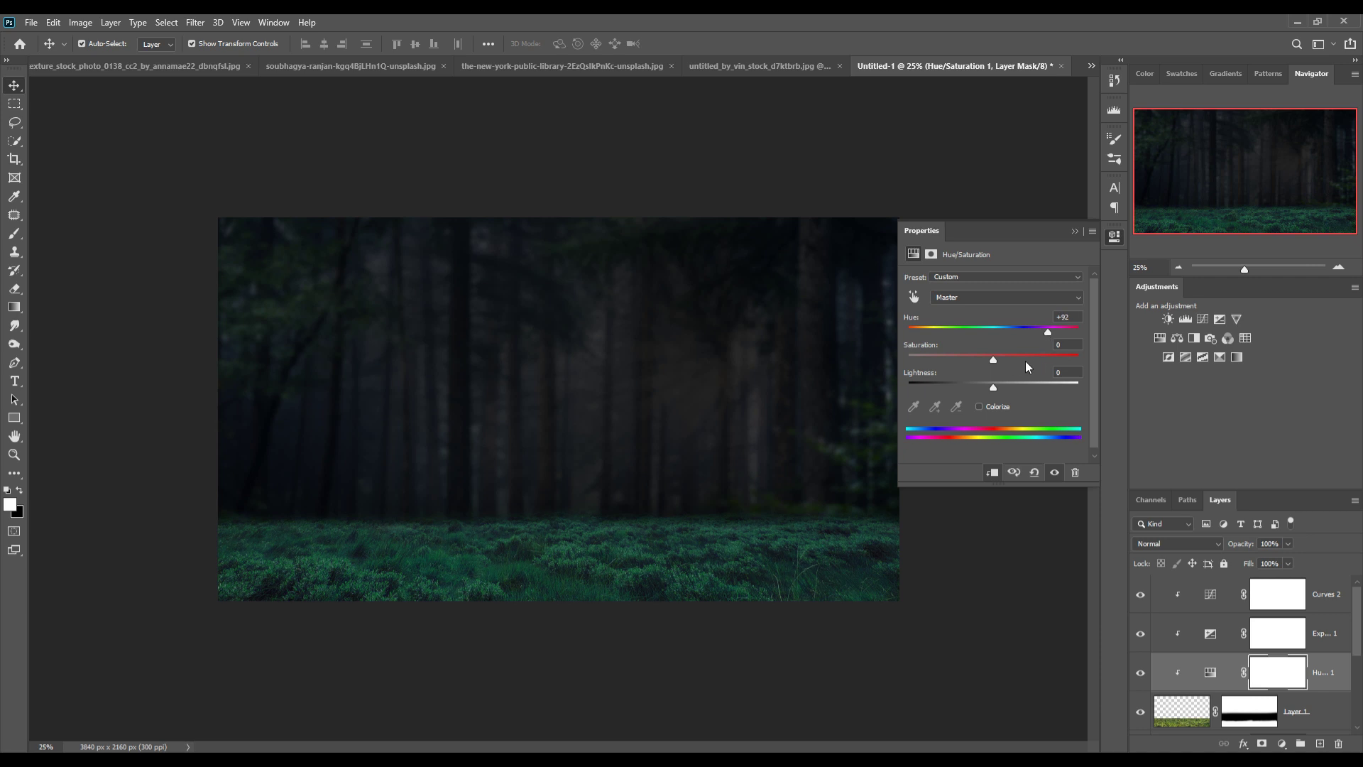
drag(991, 389, 975, 389)
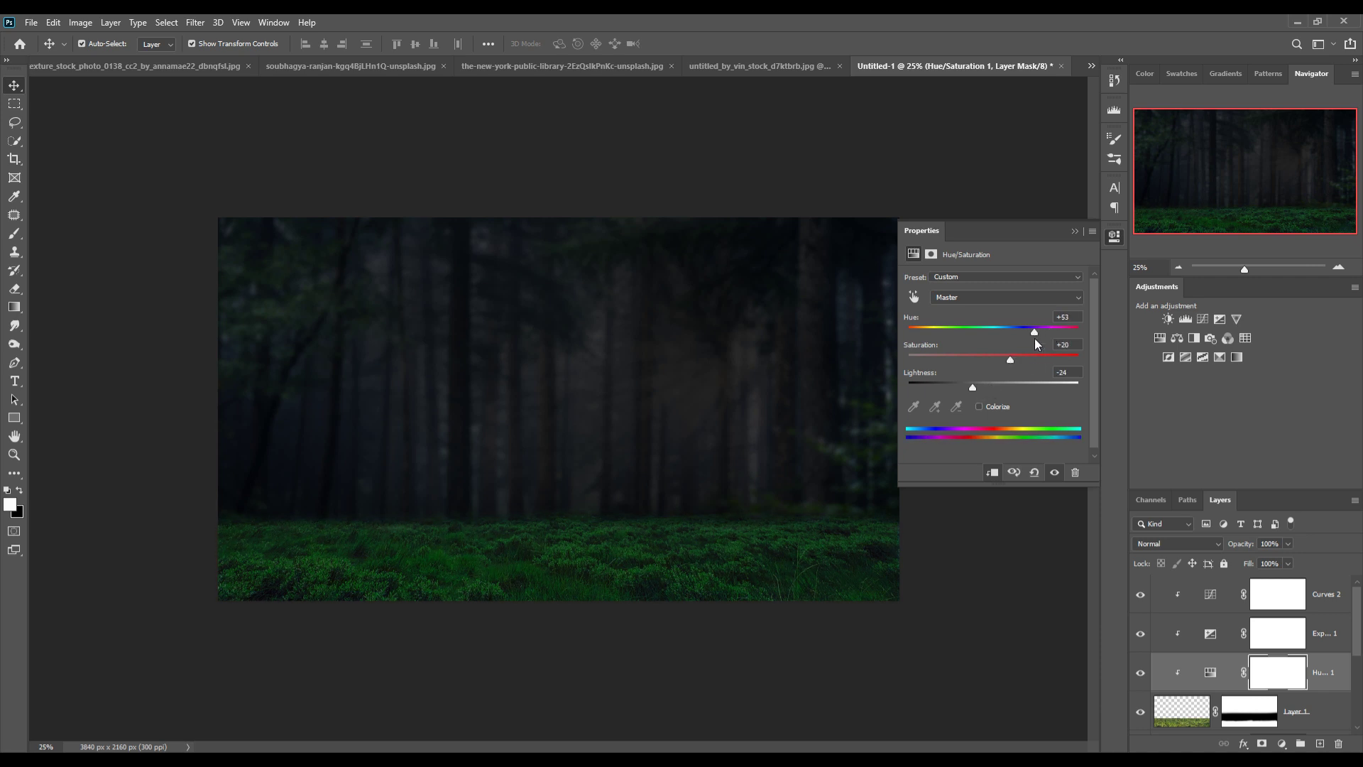
mouse_move(1006, 343)
mouse_down()
mouse_move(901, 343)
mouse_move(1057, 348)
mouse_up()
drag(1011, 360, 961, 367)
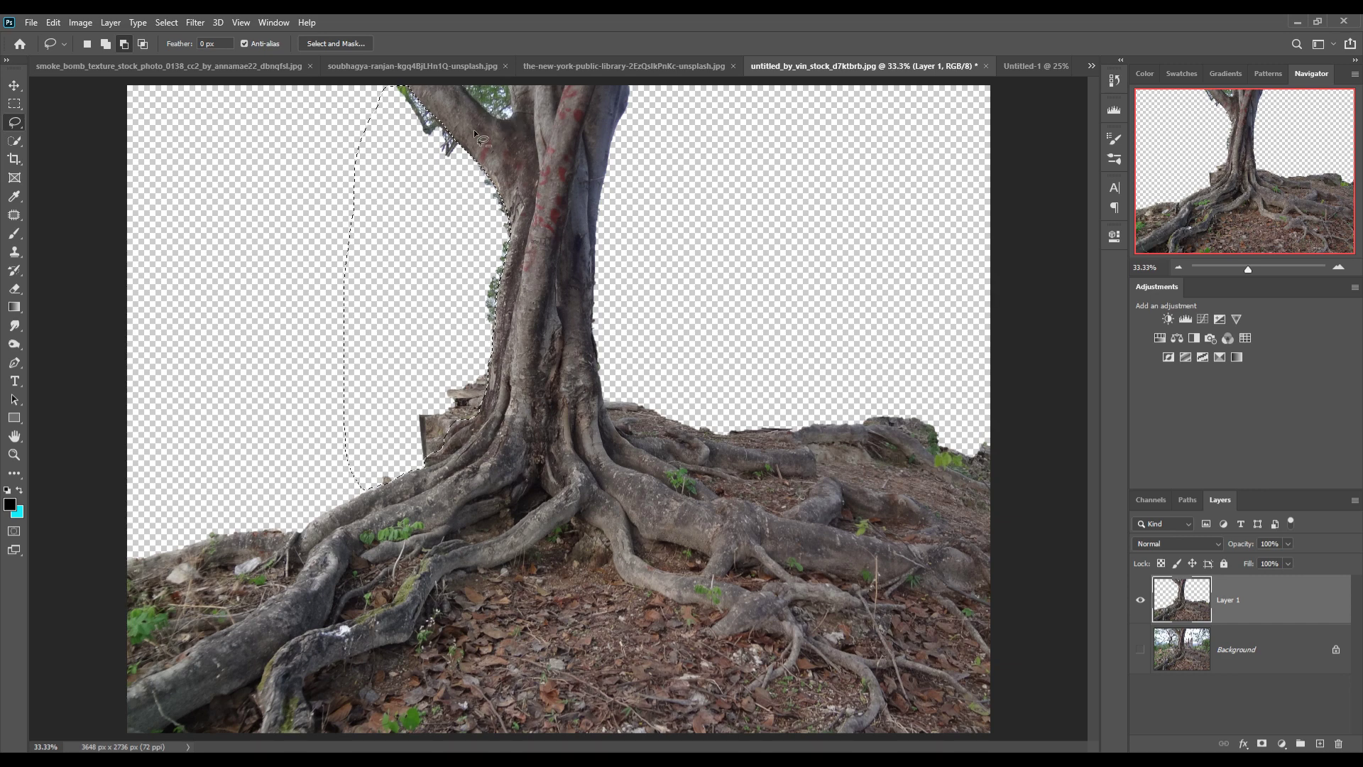
Step: Delete the leftover leaves and place the cut-out tree, scaled, on the composite's left
key(Delete)
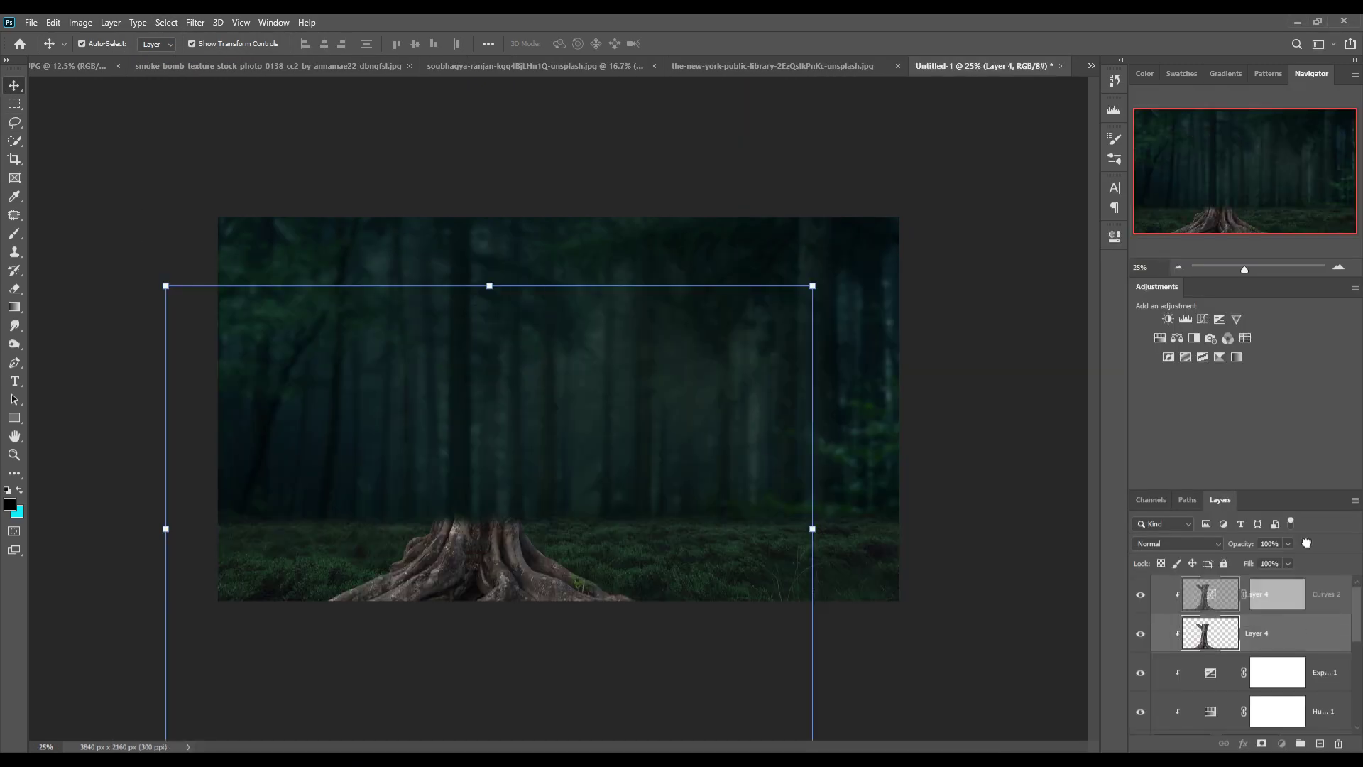
drag(1306, 543, 1307, 561)
mouse_move(268, 396)
mouse_down()
mouse_move(343, 339)
mouse_move(334, 355)
mouse_up()
Step: Mask the tree's root bottoms with a large black brush so they fade into the grass
key(Return)
click(1262, 742)
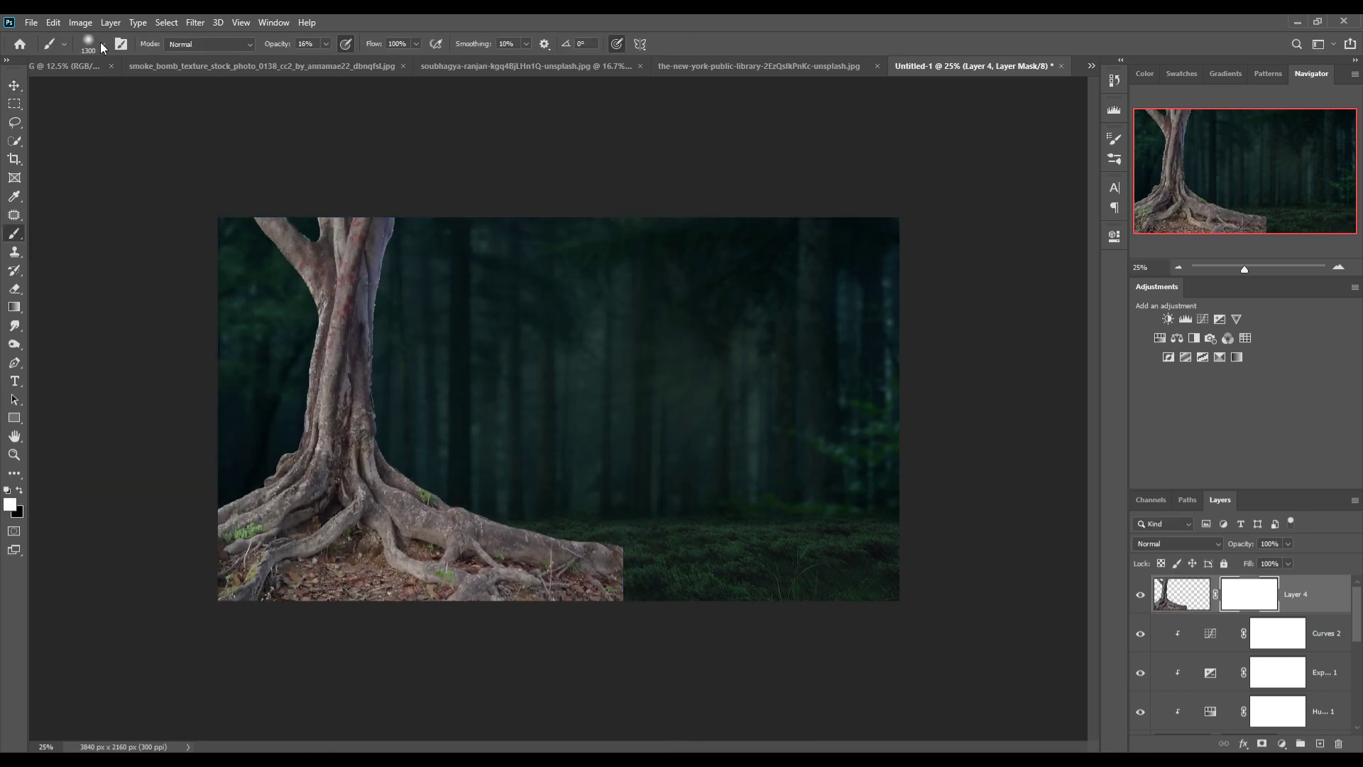
key(b)
key(x)
key(0)
drag(618, 568, 227, 561)
drag(370, 561, 618, 568)
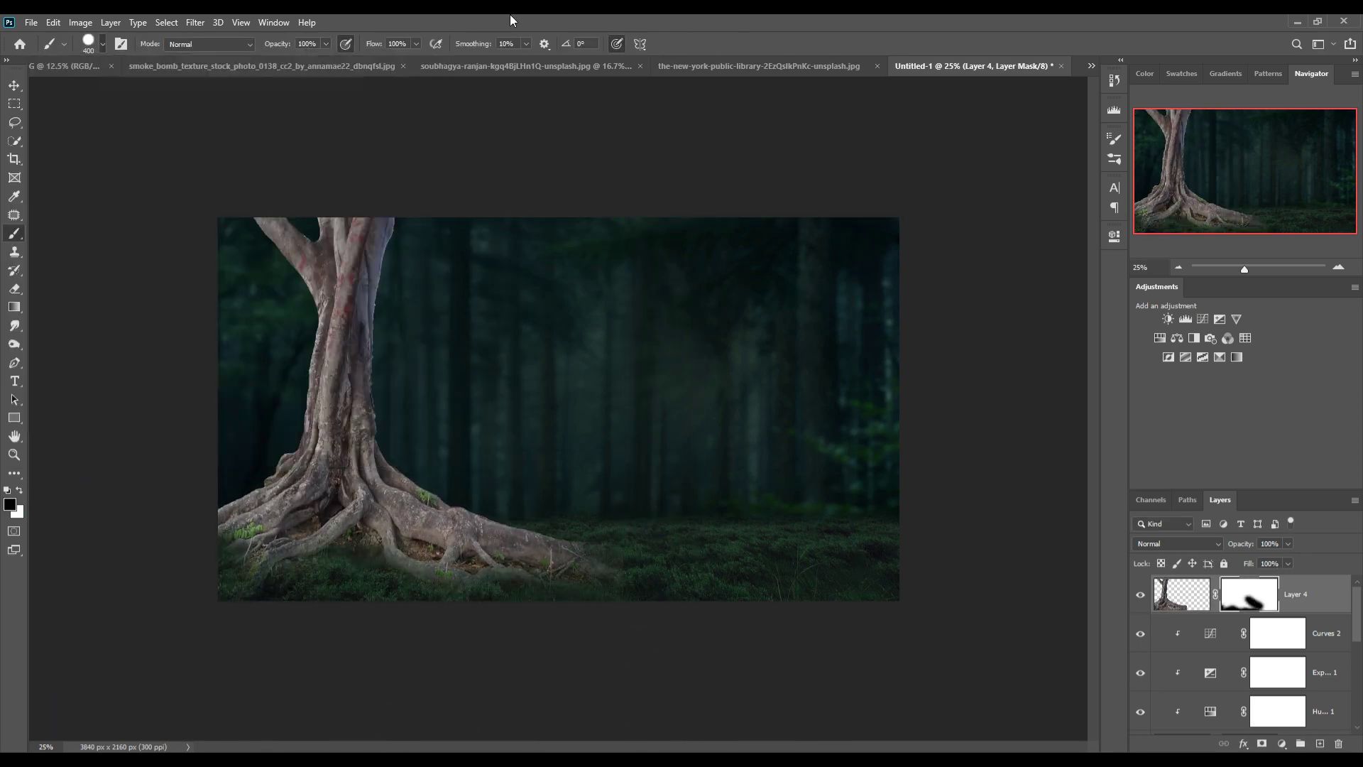
Step: Darken the tree with a clipped Curves adjustment to match the forest
key(v)
click(1220, 319)
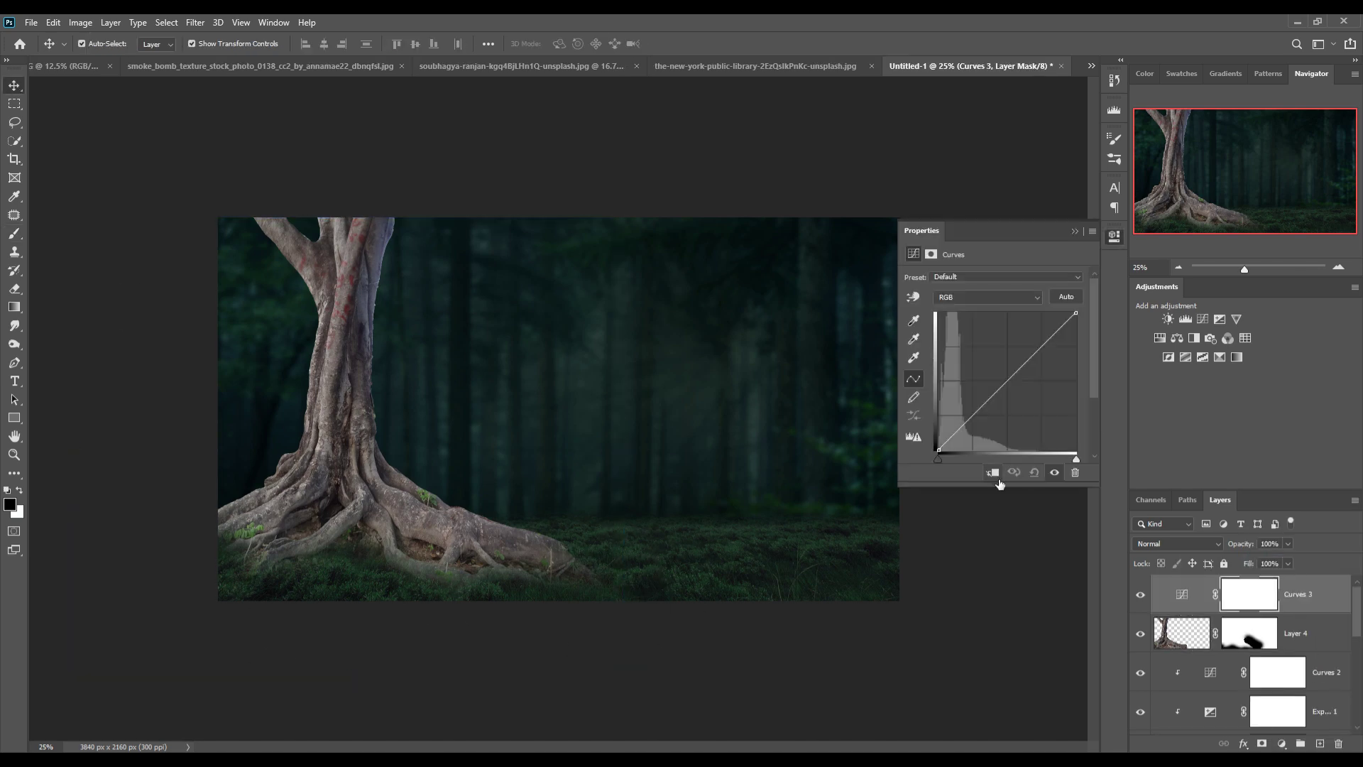
drag(998, 369, 1023, 395)
click(1324, 641)
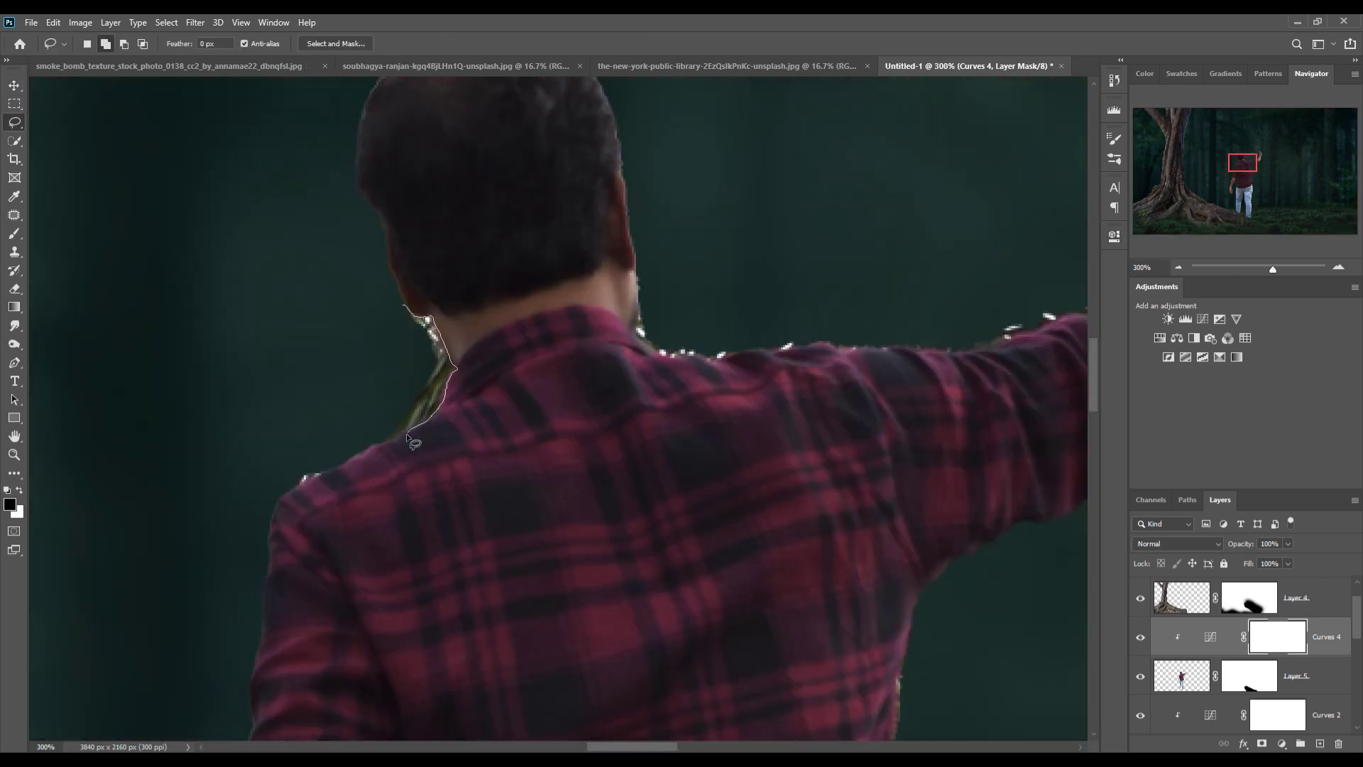
Step: Place the duplicated tree on the right side and pick a soft brush for its mask
click(1170, 680)
drag(639, 266, 637, 324)
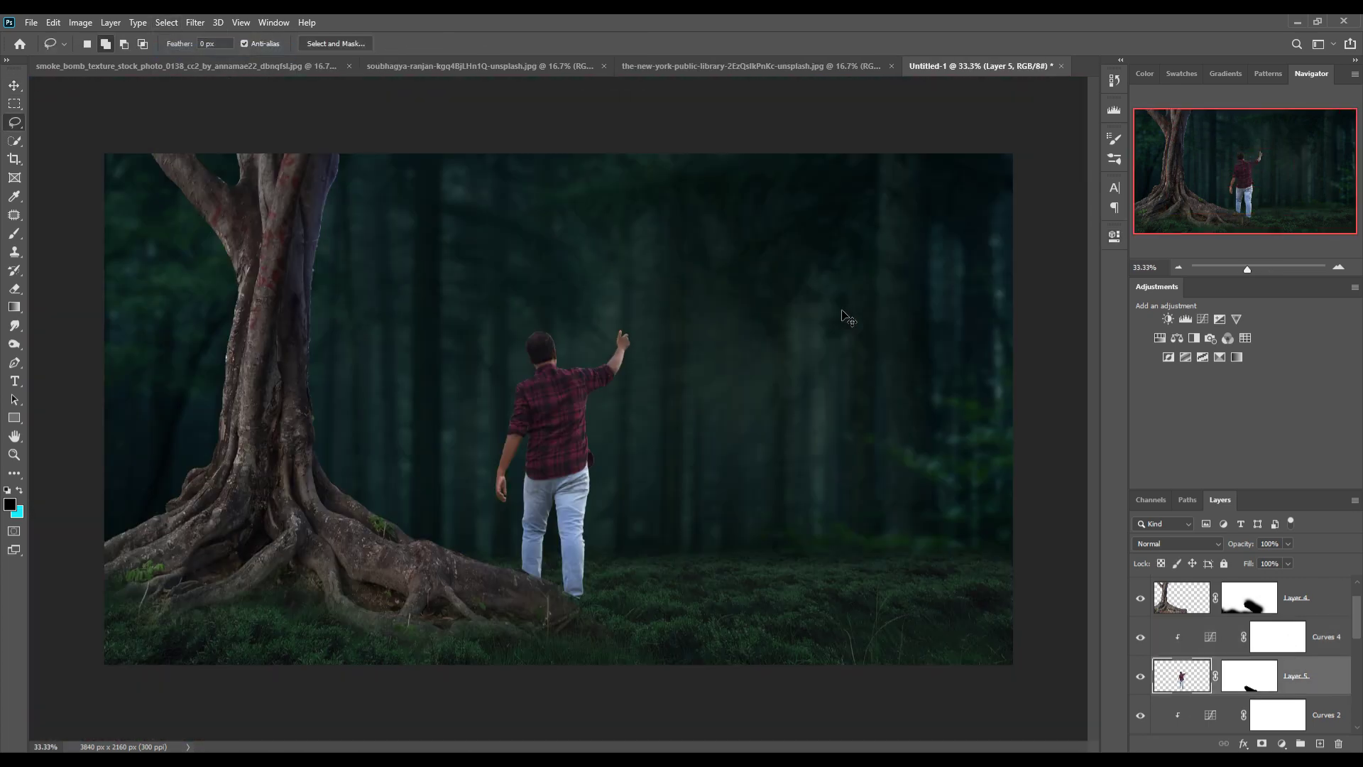
drag(778, 313, 838, 341)
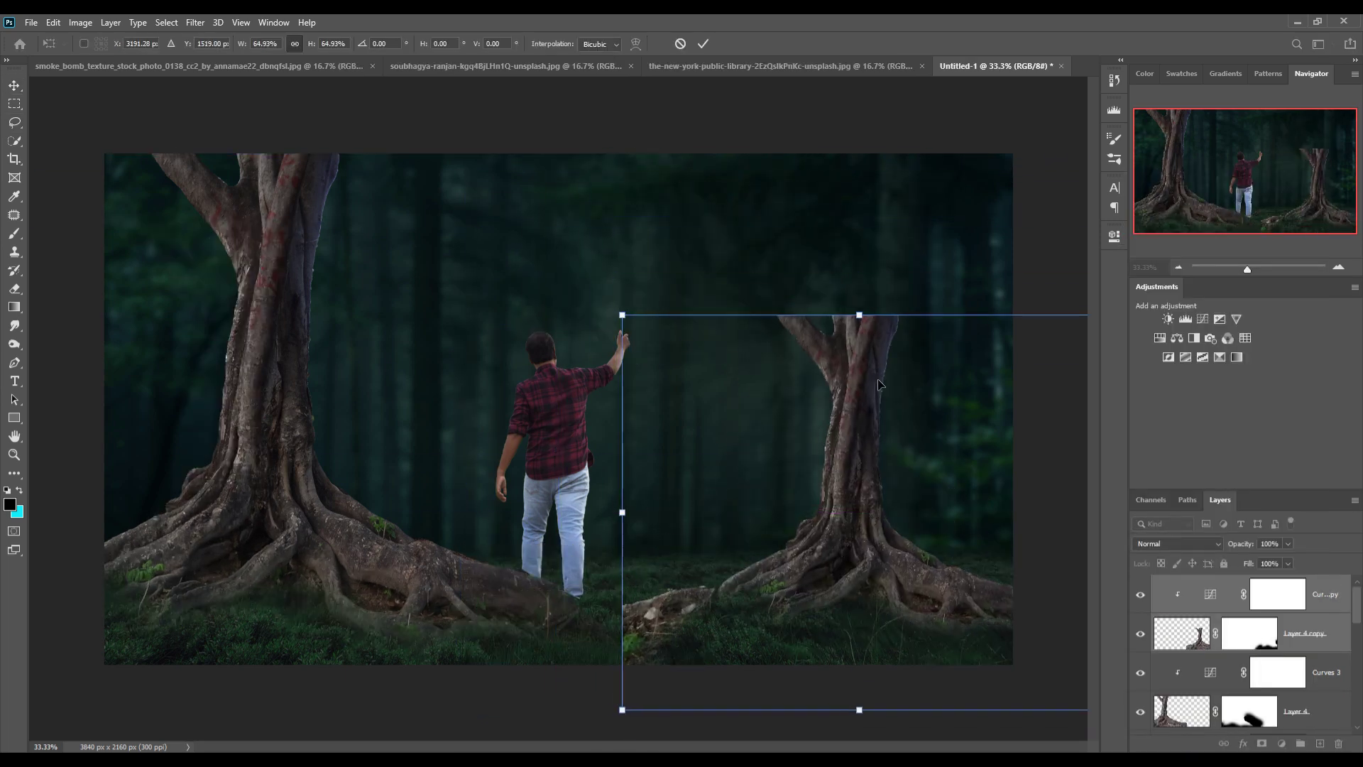
key(Return)
key(b)
right_click(191, 248)
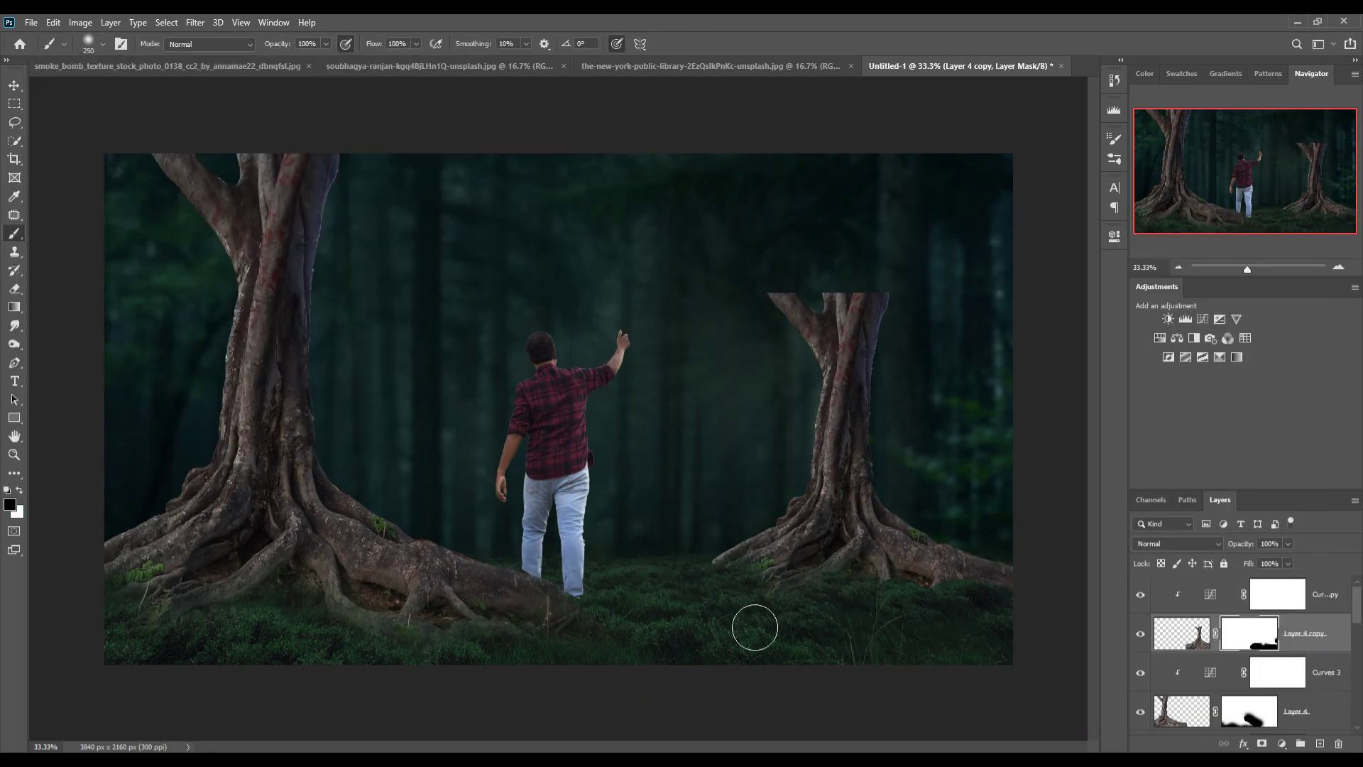
Step: Reshape the man with Liquify and bring up the python photo
key(m)
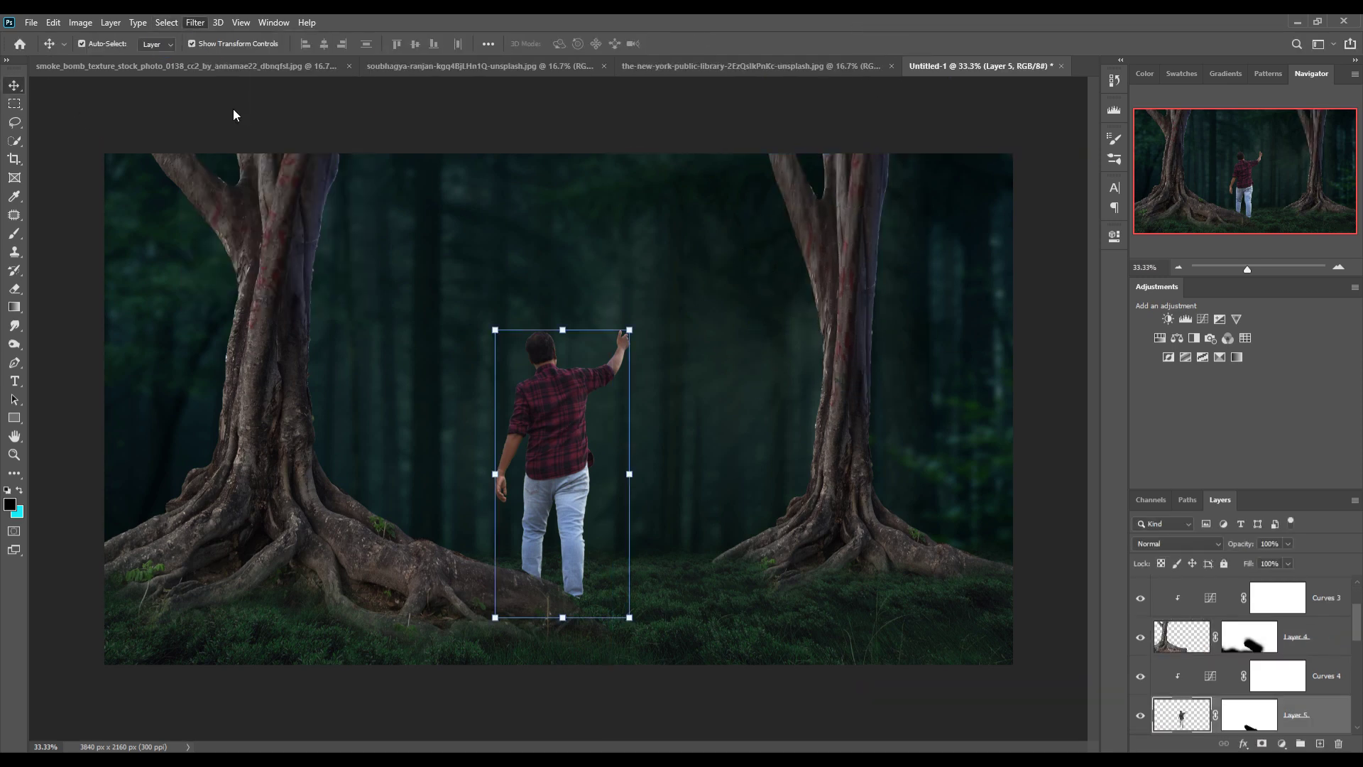
click(195, 22)
click(213, 124)
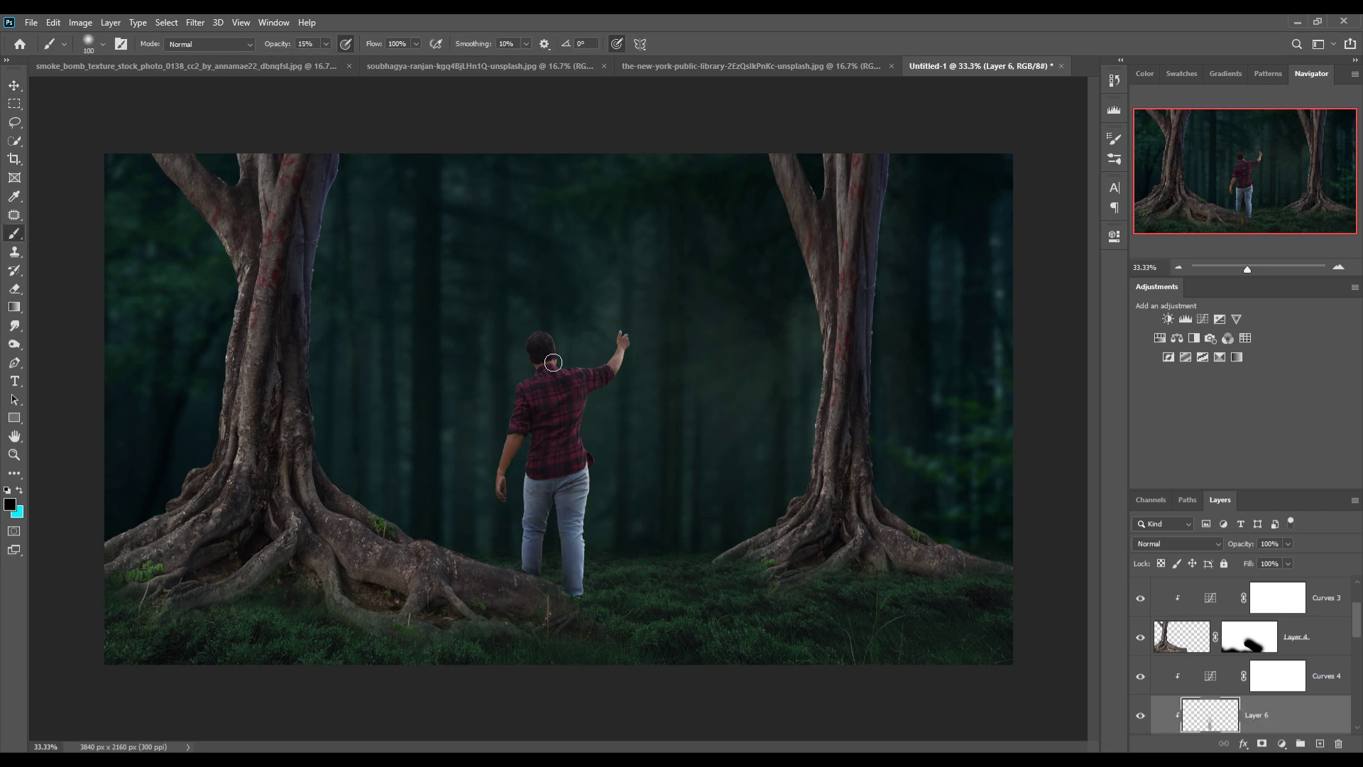
key(v)
click(474, 65)
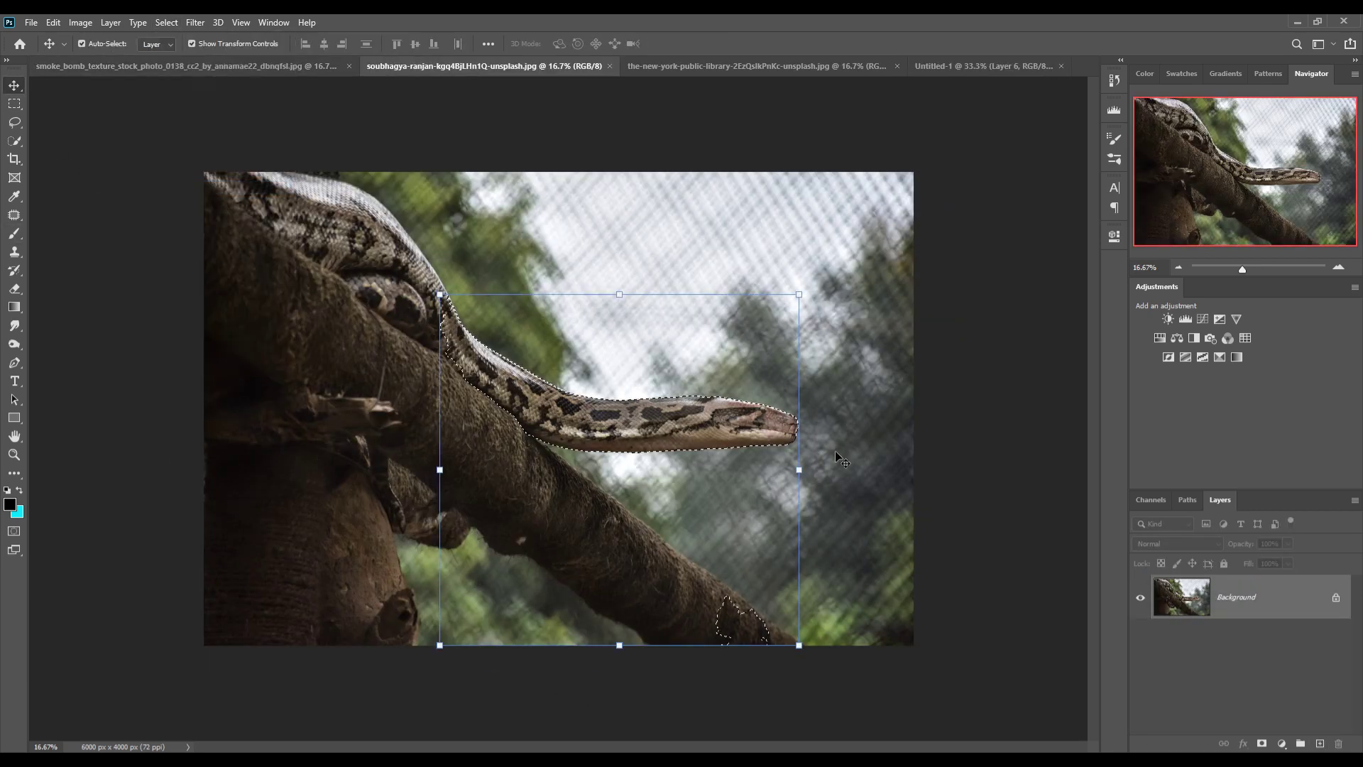
Step: Bring in the python, rotated and shrunk over the left tree
drag(689, 215, 983, 66)
key(ctrl+t)
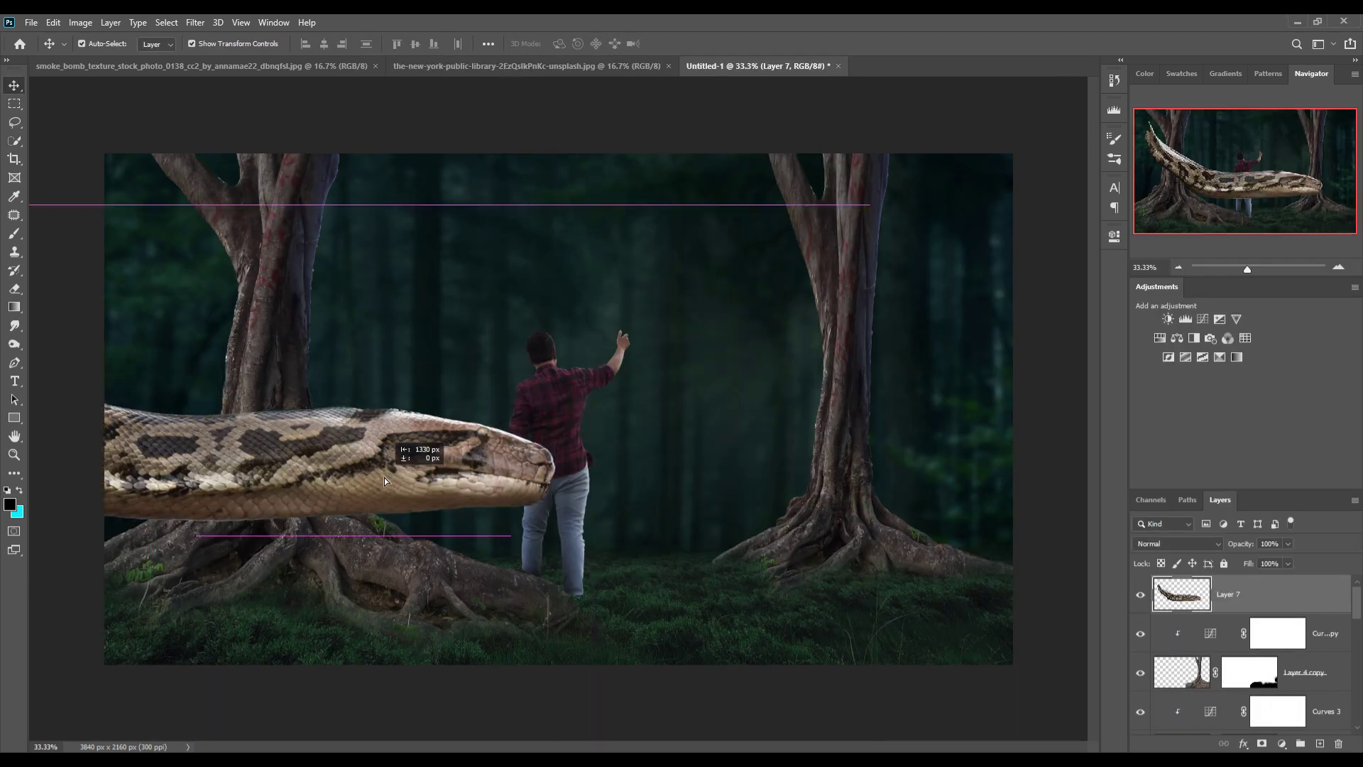
mouse_move(398, 539)
mouse_down()
mouse_move(610, 270)
mouse_move(497, 227)
mouse_up()
drag(497, 298, 415, 325)
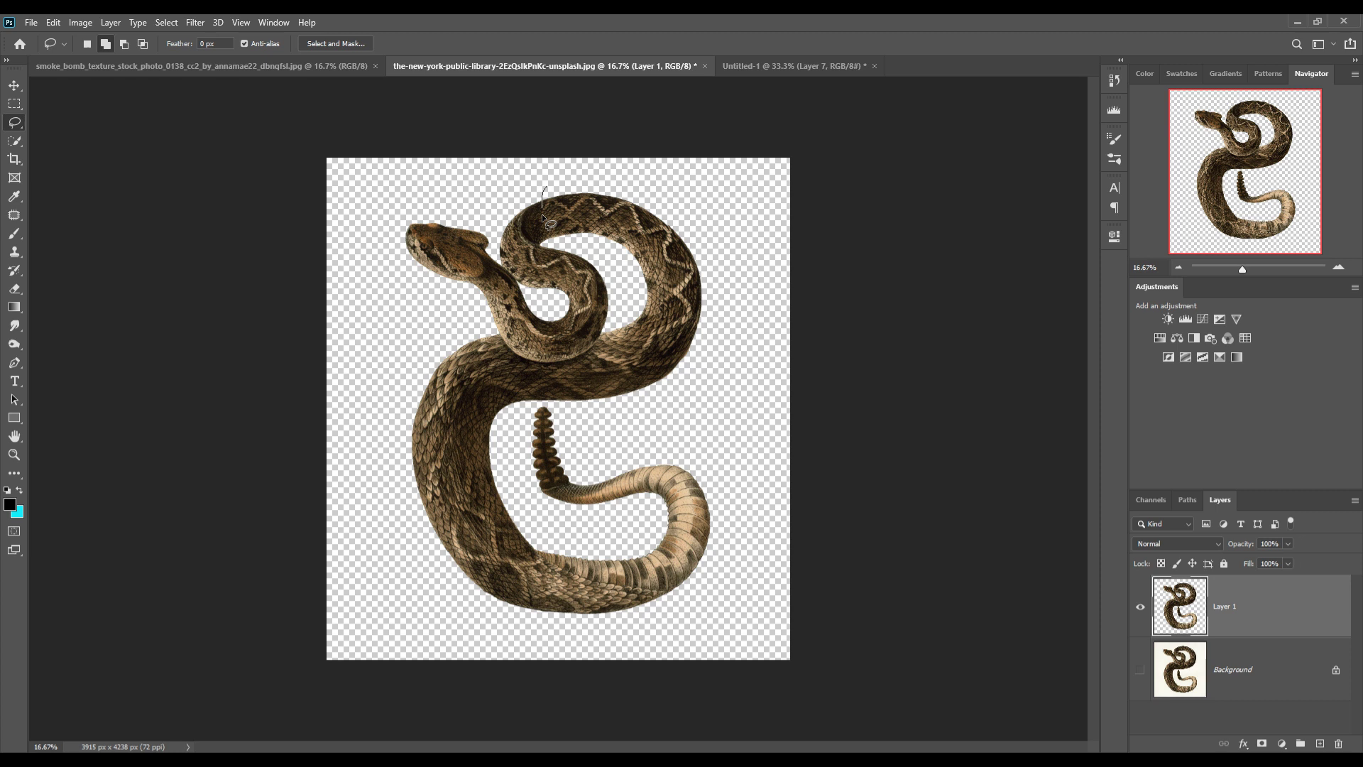
Step: Bring in the rattlesnake and position its big coil at the top
drag(544, 65, 977, 256)
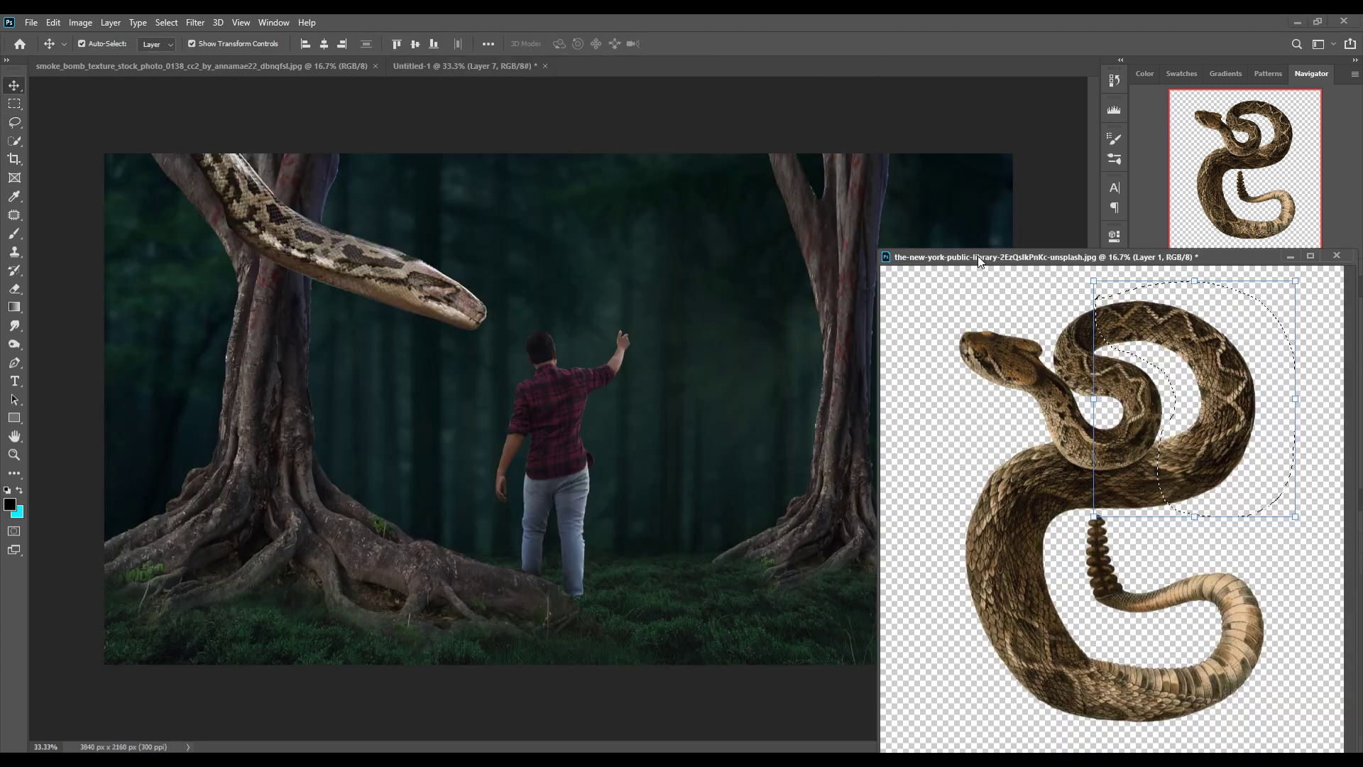
key(v)
key(ctrl+t)
mouse_move(1101, 462)
mouse_down()
mouse_move(745, 213)
mouse_move(742, 465)
mouse_up()
Step: Duplicate the rattlesnake and warp the copy to wrap around the left trunk
right_click(1259, 595)
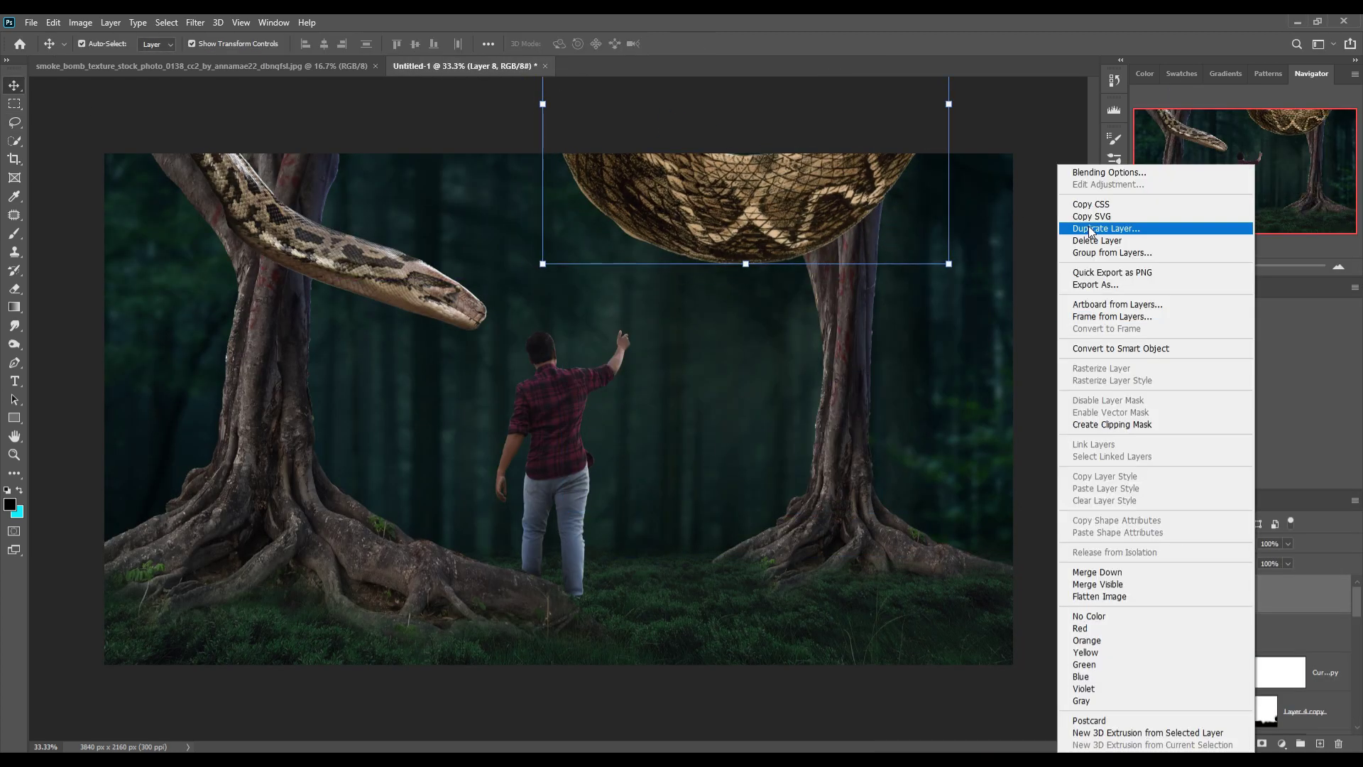
click(1094, 229)
drag(99, 437, 270, 316)
drag(341, 255, 351, 263)
click(53, 22)
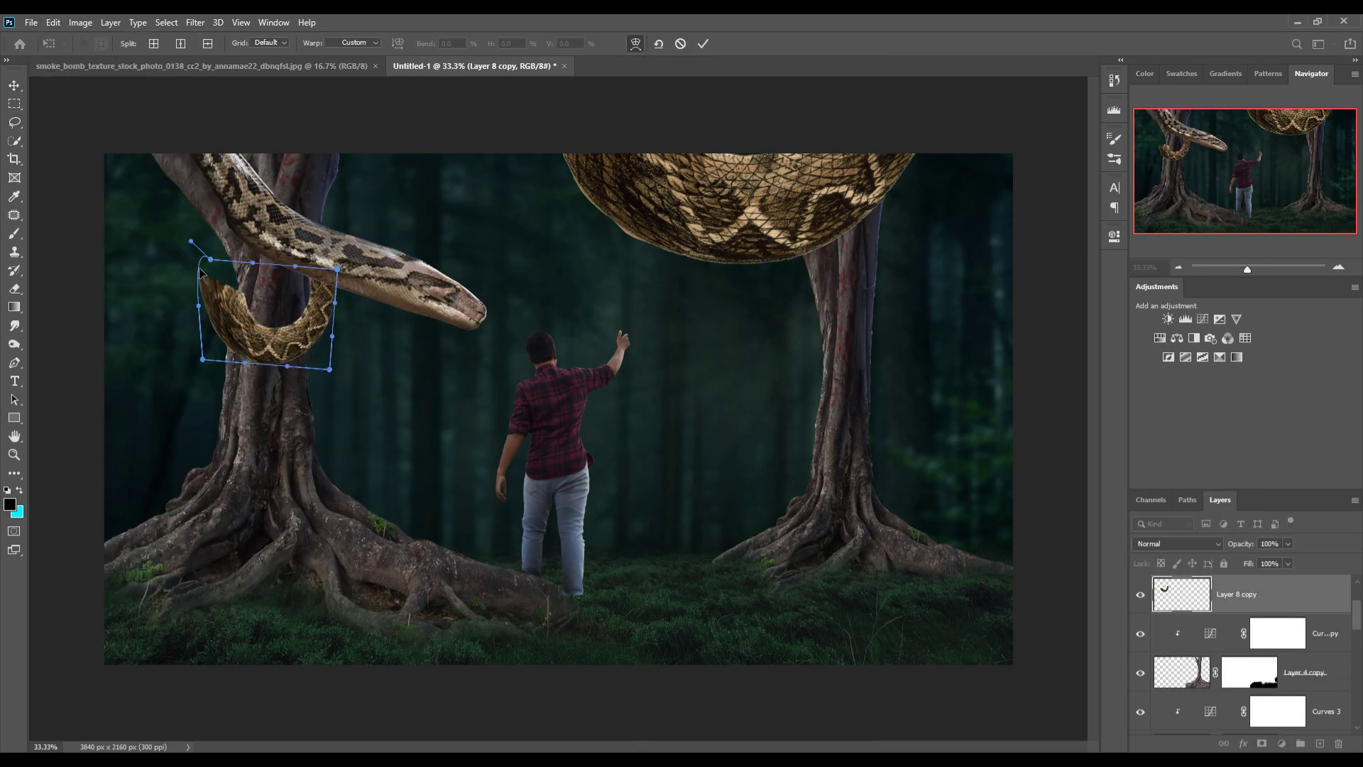
drag(210, 260, 238, 100)
drag(203, 359, 188, 363)
key(Return)
Step: Mask the snake piece and shade the coil with low-opacity black on clipped layers
click(1262, 743)
key(b)
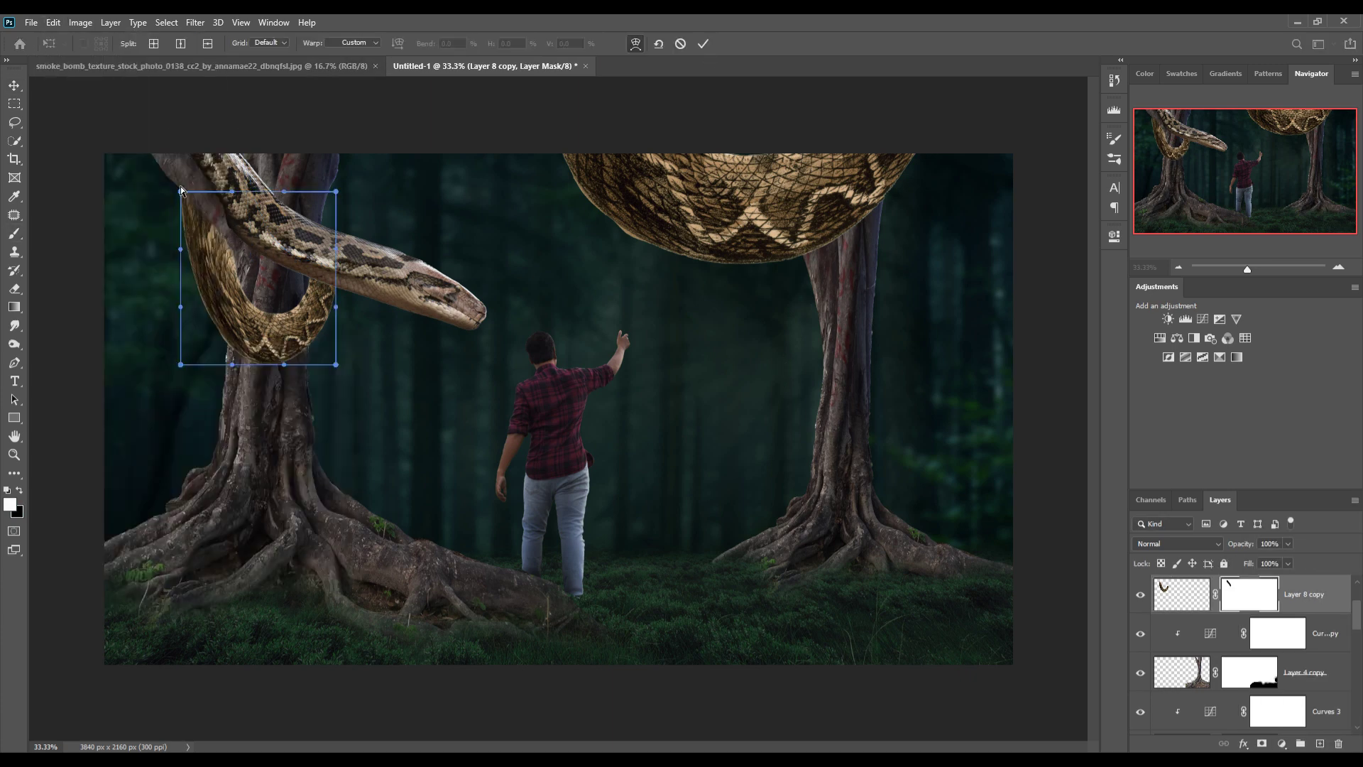
key(ctrl+shift+alt+n)
key(ctrl+alt+g)
key(3)
key(1)
mouse_move(213, 270)
mouse_down()
mouse_move(277, 334)
mouse_move(298, 326)
mouse_up()
key(alt+bracketleft)
key(alt+bracketleft)
key(alt+bracketleft)
key(ctrl+shift+alt+n)
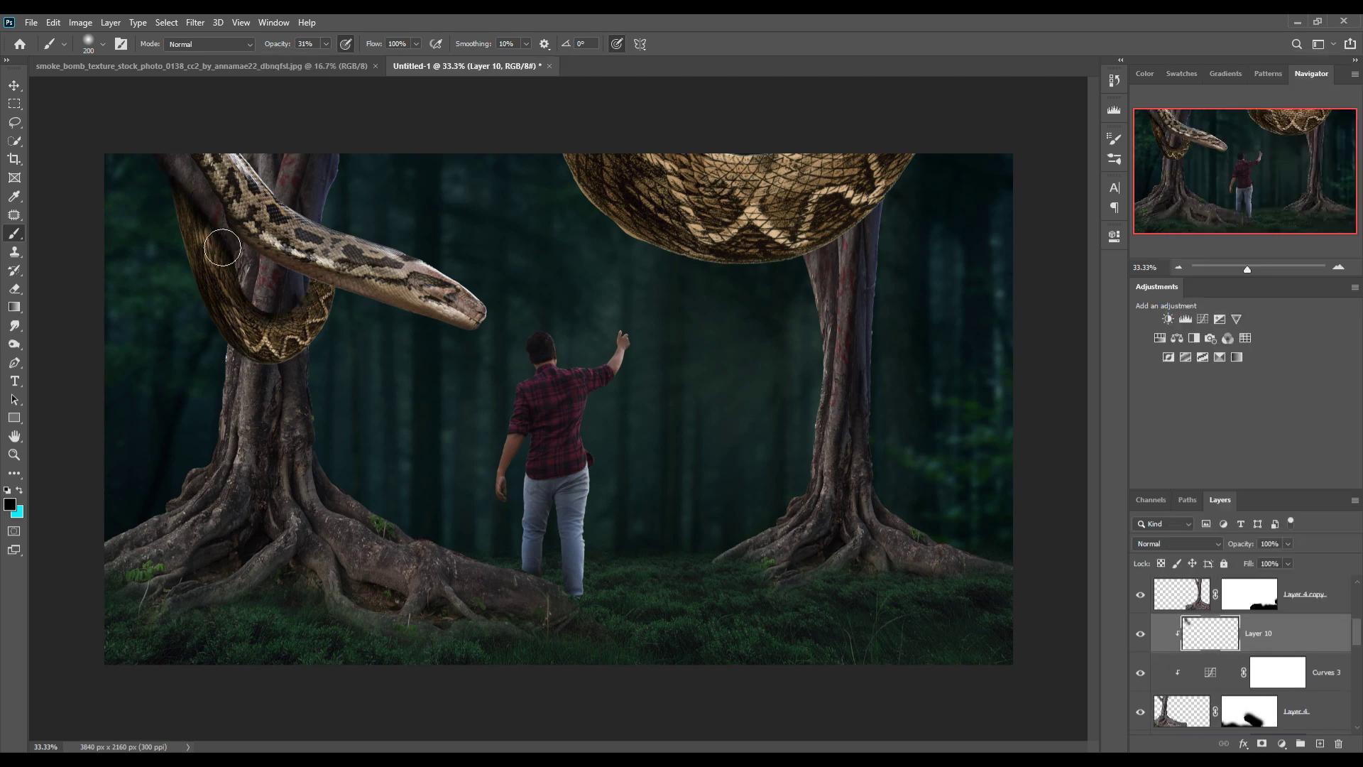
Step: Place the dead-tree branches, rotated and enlarged across the bottom-right
key(ctrl+Tab)
drag(872, 487, 469, 65)
key(ctrl+t)
drag(653, 366, 643, 397)
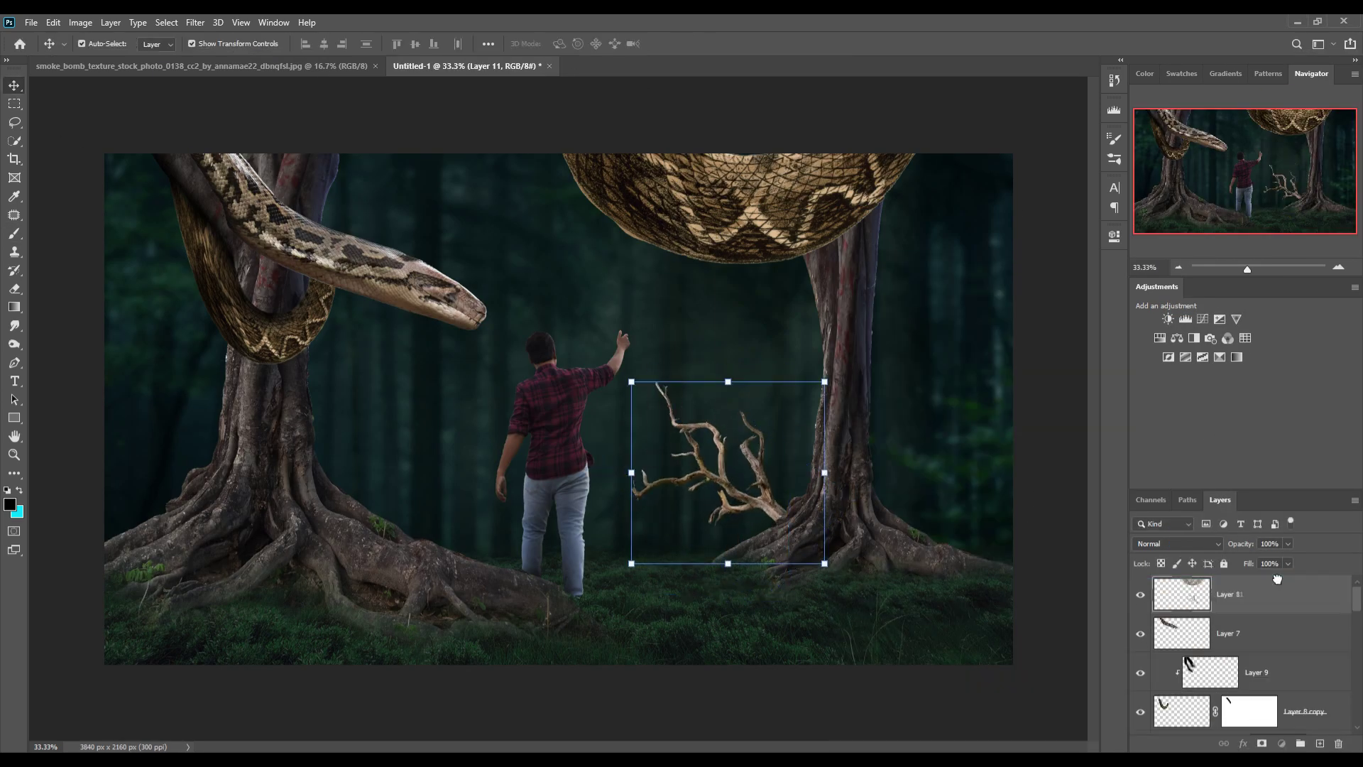
drag(859, 590, 739, 351)
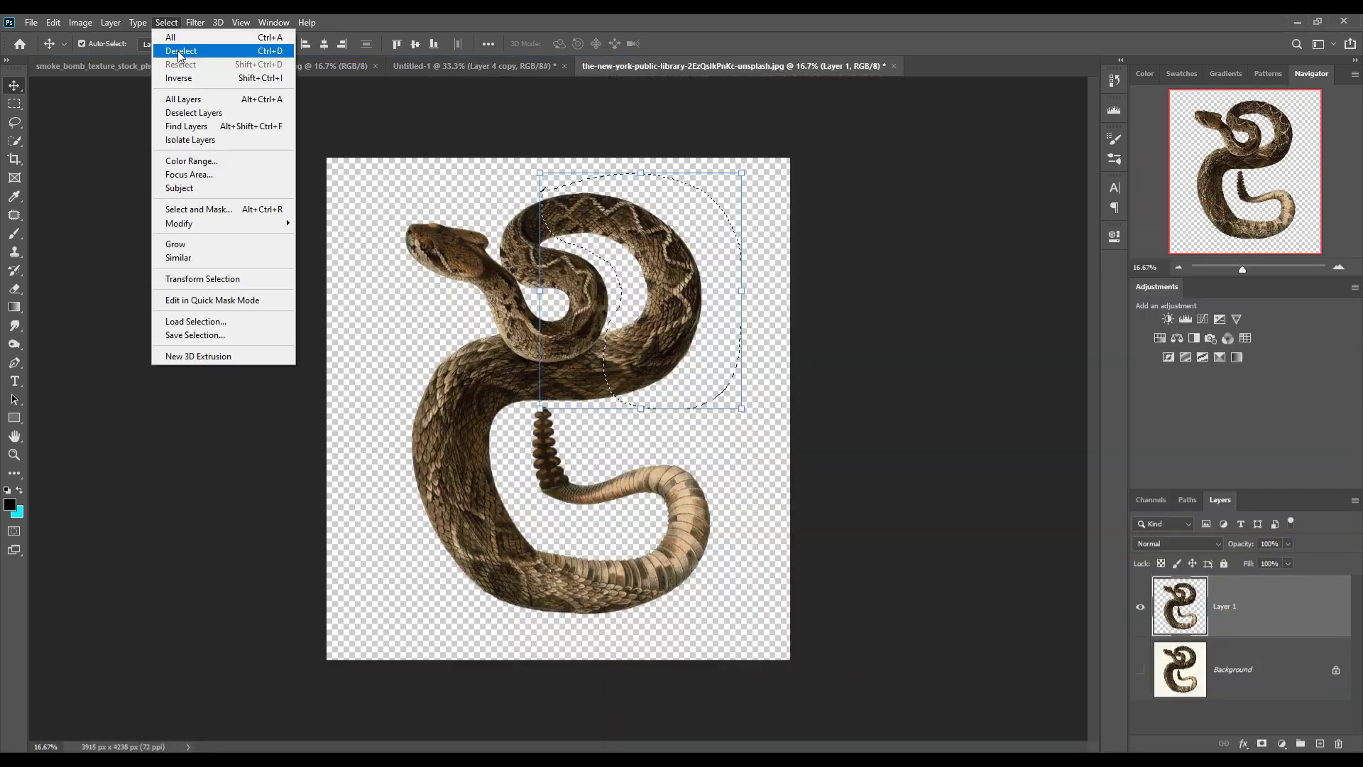
Step: Lasso the rattlesnake's lower body and tail and bring it into the forest scene
click(179, 51)
key(l)
drag(519, 407, 393, 489)
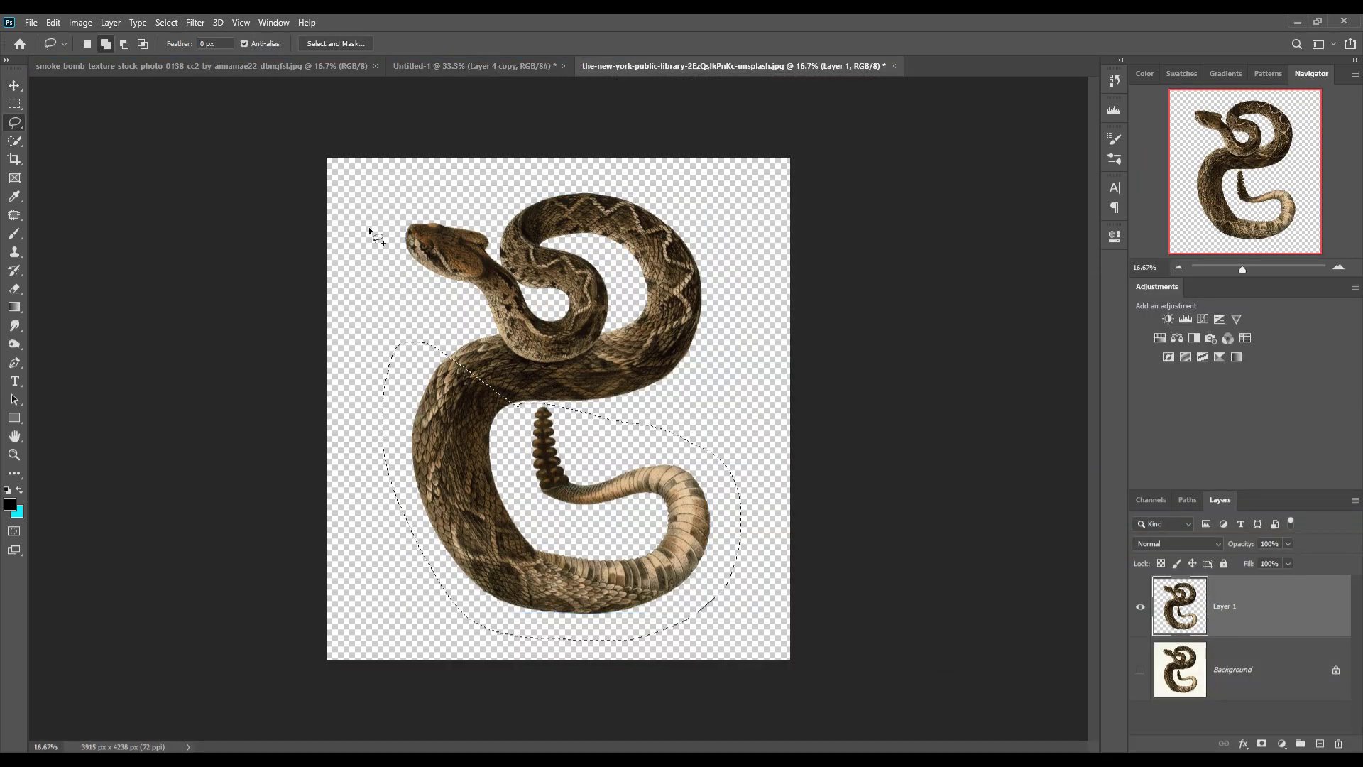
mouse_move(732, 65)
mouse_down()
mouse_move(677, 130)
mouse_move(916, 181)
mouse_up()
drag(967, 471, 710, 426)
Step: Enlarge and rotate the snake body, then Puppet Warp it to bend upward
key(ctrl+t)
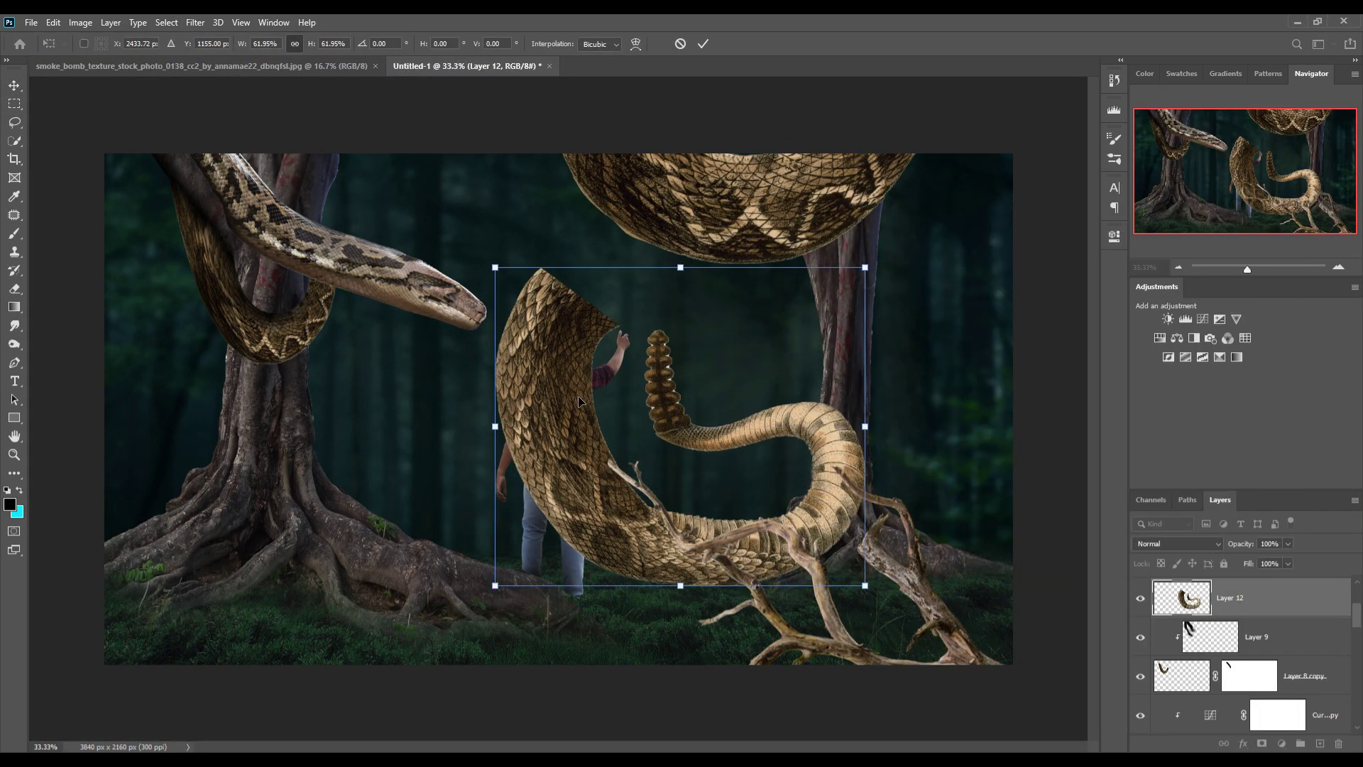
drag(578, 401, 745, 539)
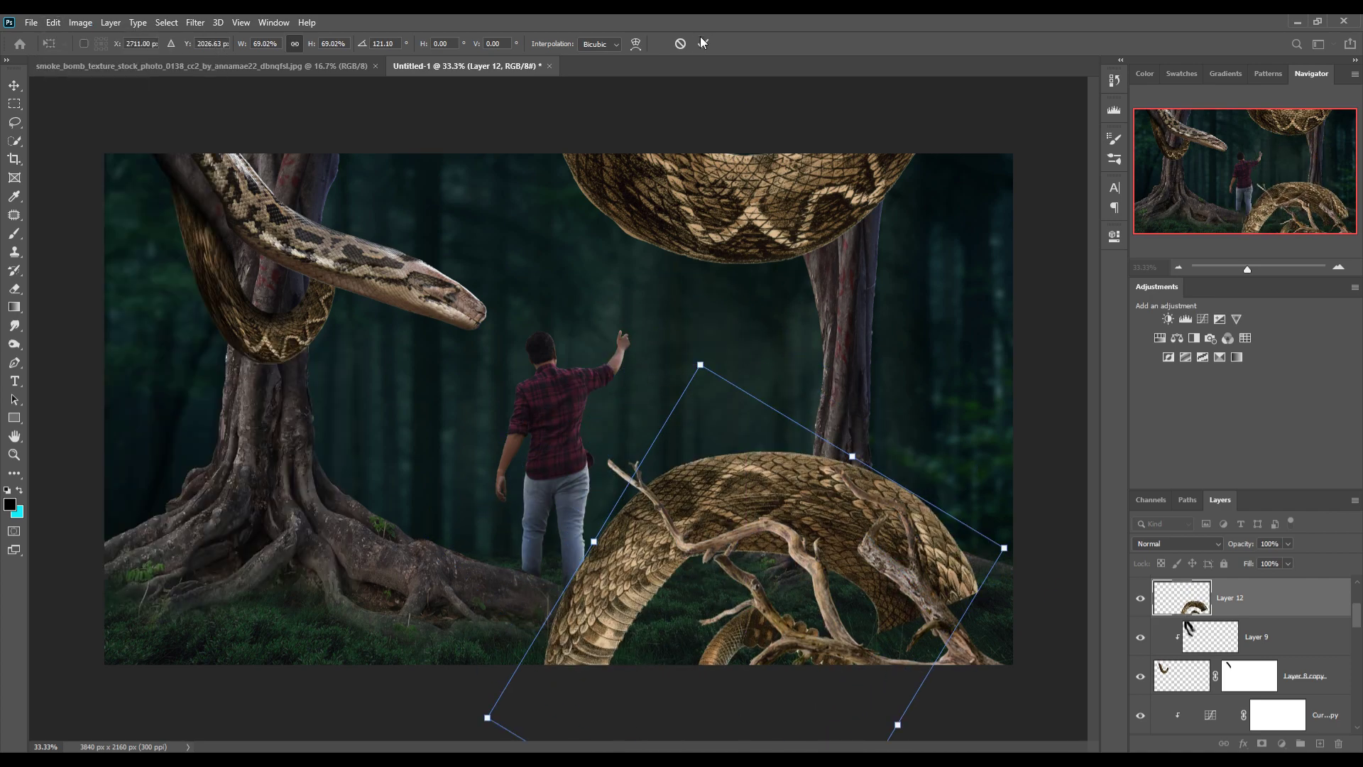
click(702, 43)
click(53, 22)
click(85, 326)
click(575, 620)
drag(817, 568, 868, 297)
drag(781, 461, 821, 391)
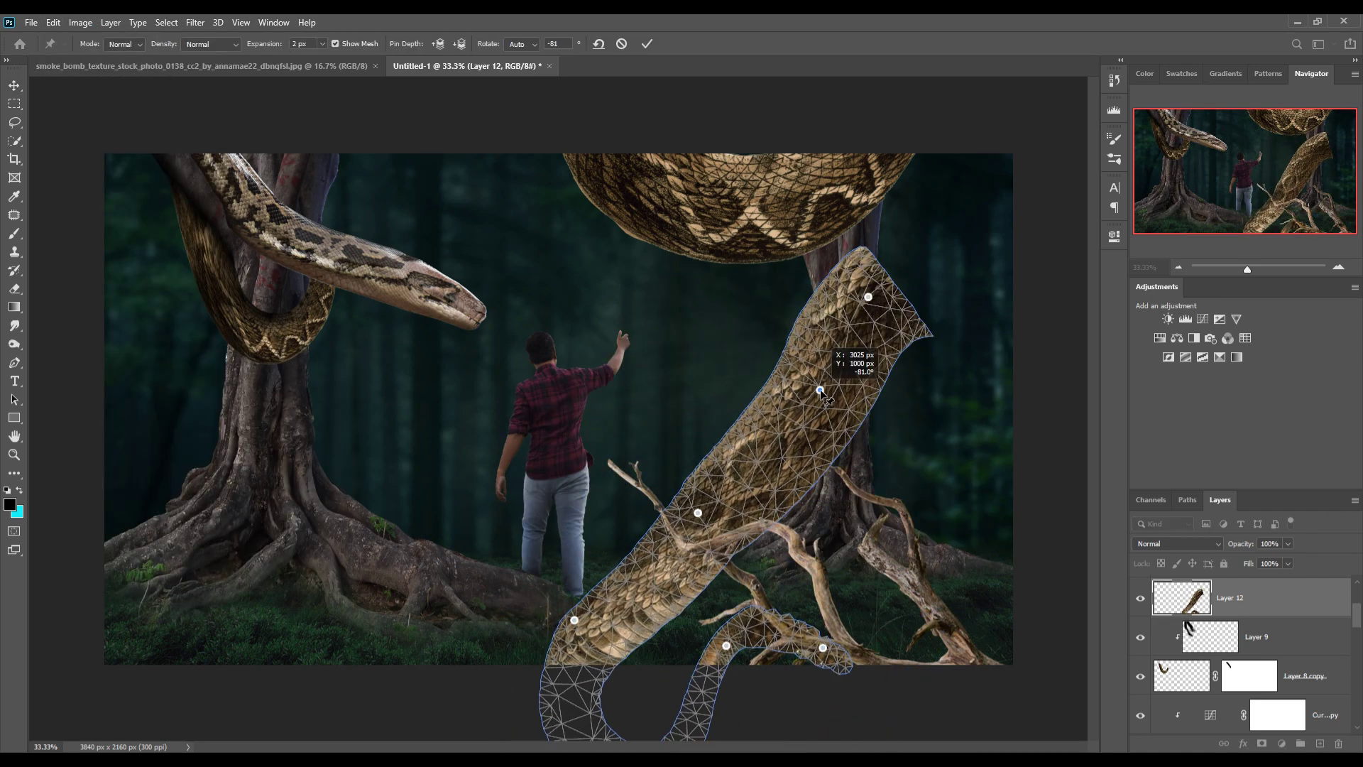
key(Return)
Step: Flip the snake body vertically, move it up and right, and compare warp versions
key(ctrl+t)
click(53, 22)
click(298, 564)
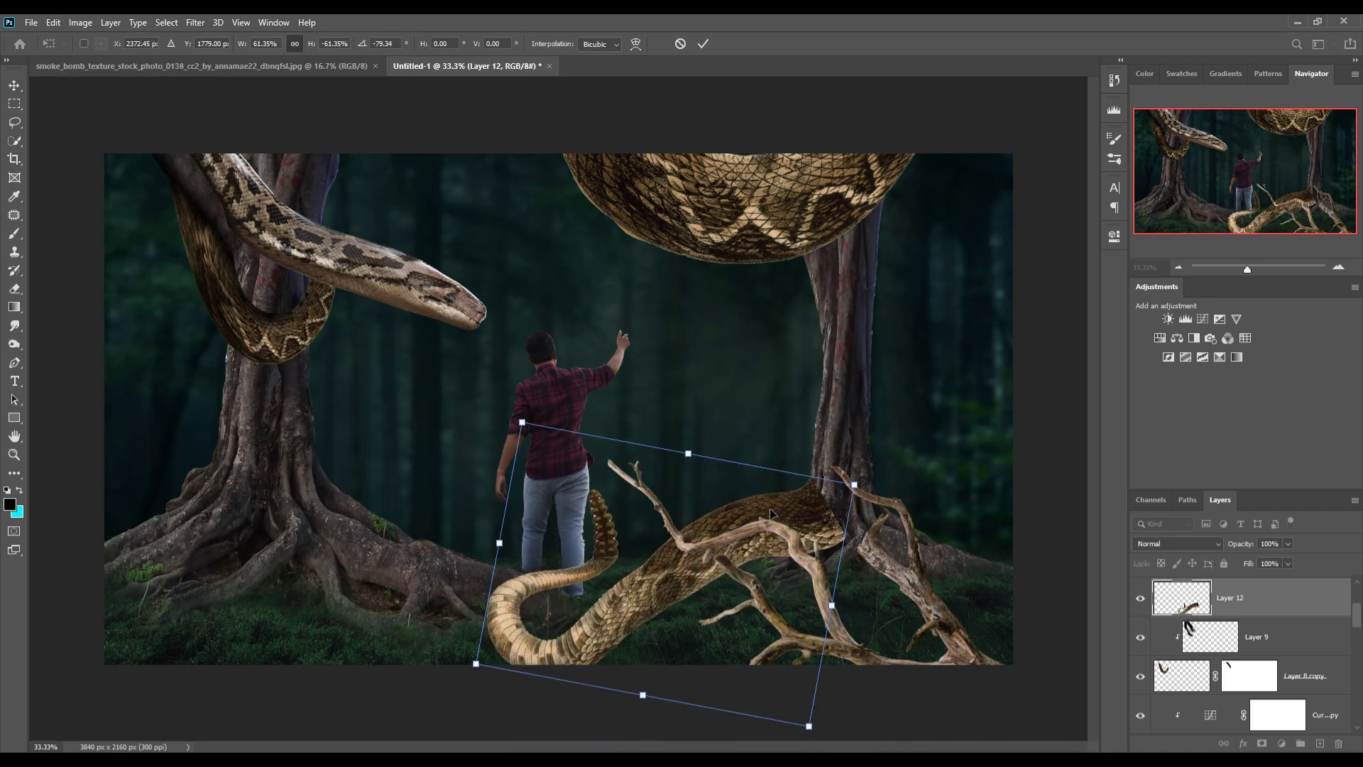
drag(771, 512, 994, 398)
key(Return)
click(54, 22)
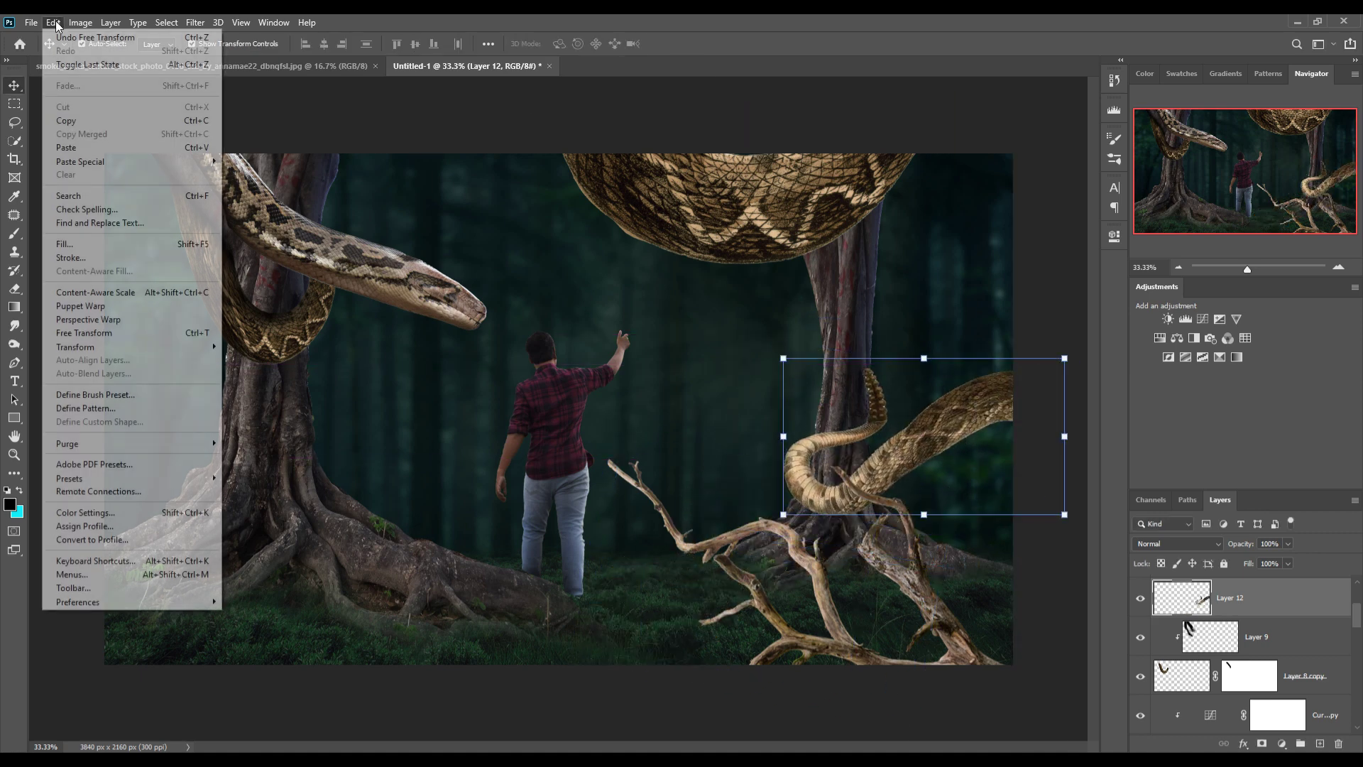
click(96, 36)
key(ctrl+z)
key(shift+ctrl+z)
key(shift+ctrl+z)
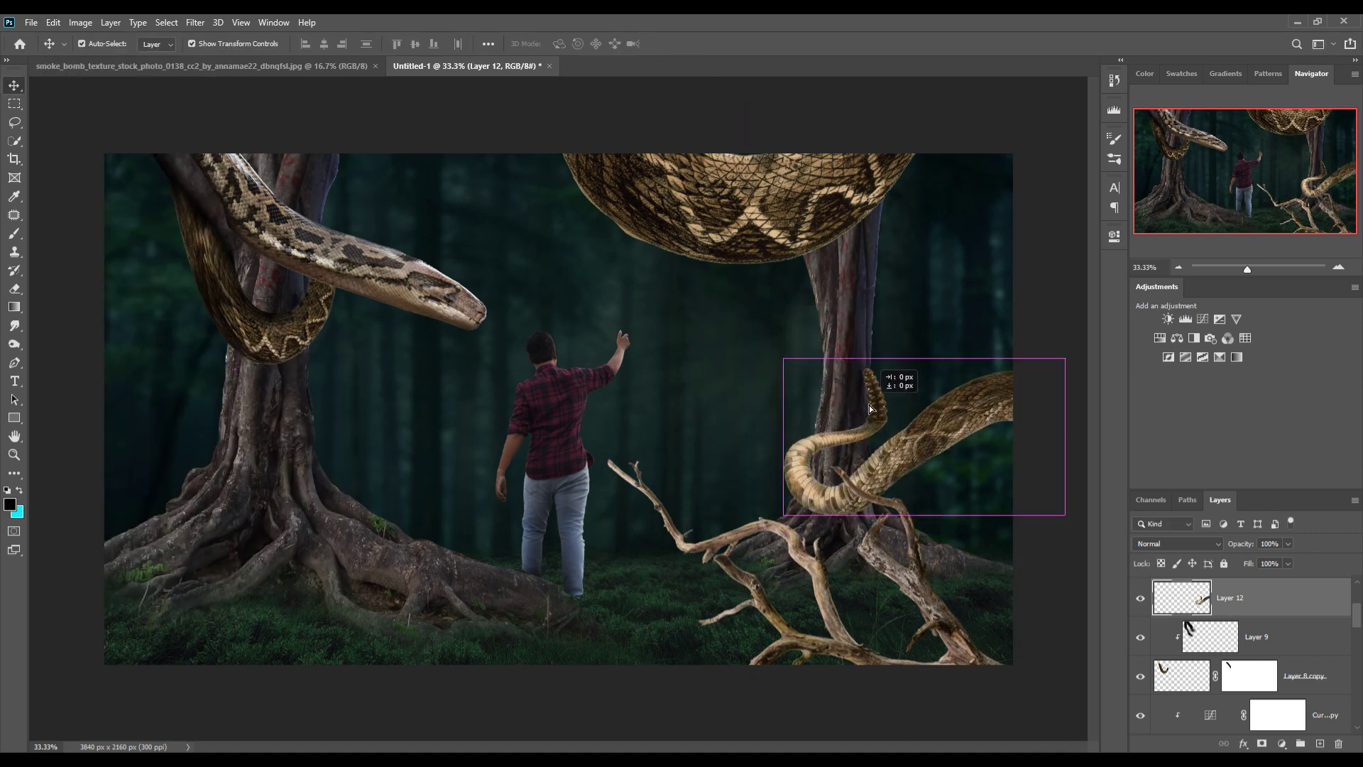
Step: Turn the body upright beside the right tree and pin-warp its upper part curling right
key(ctrl+t)
drag(1072, 369, 994, 213)
key(Return)
click(54, 22)
click(79, 298)
click(840, 261)
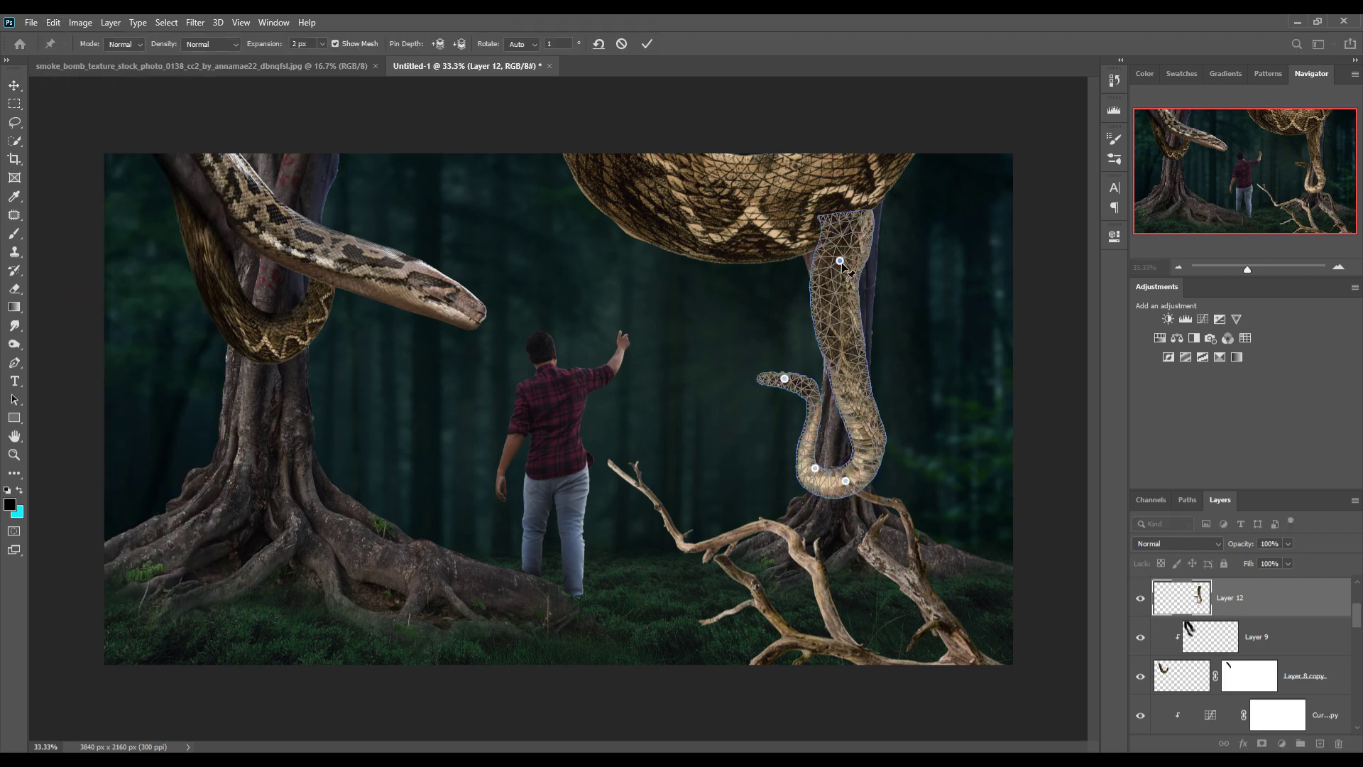
drag(840, 262, 898, 196)
click(647, 44)
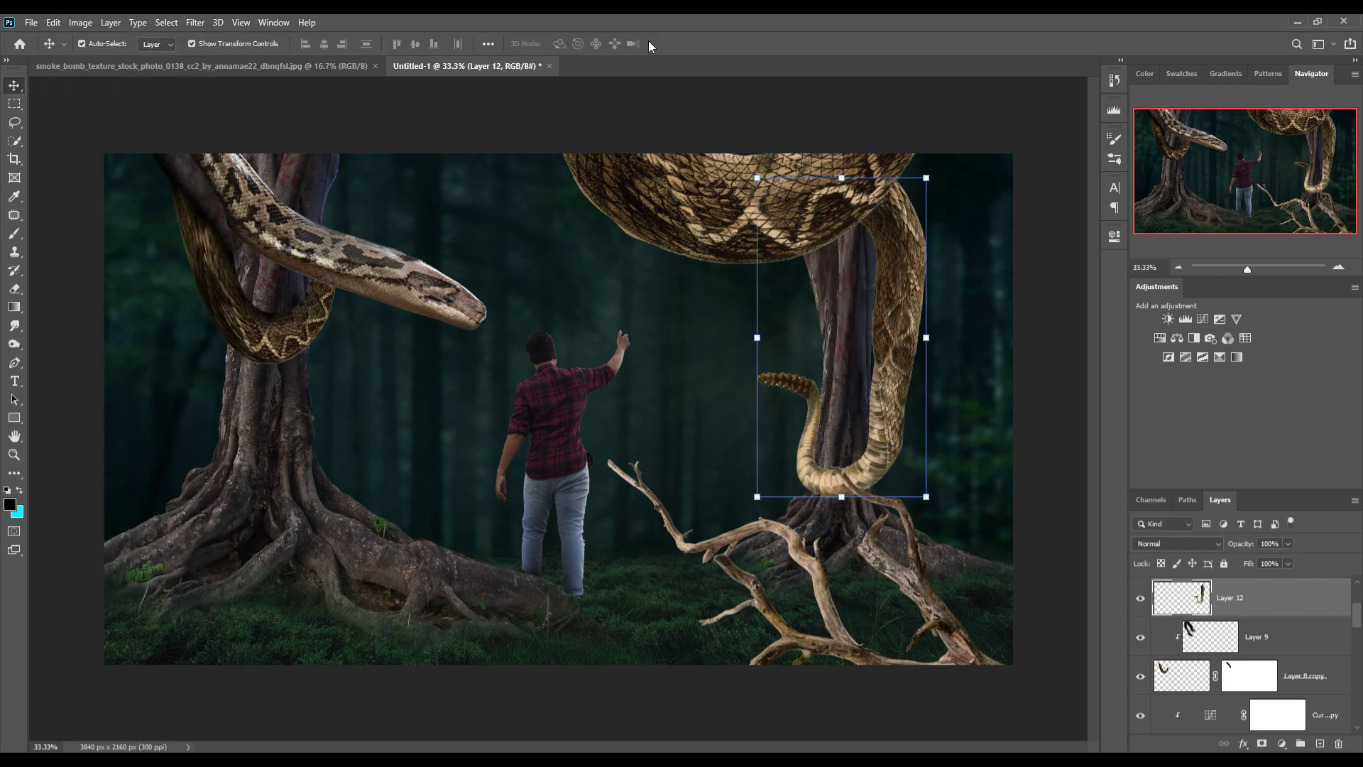
Step: Refine the lasso selection around the rattle tail and add a new empty layer
key(l)
scroll(768, 374, up, 4)
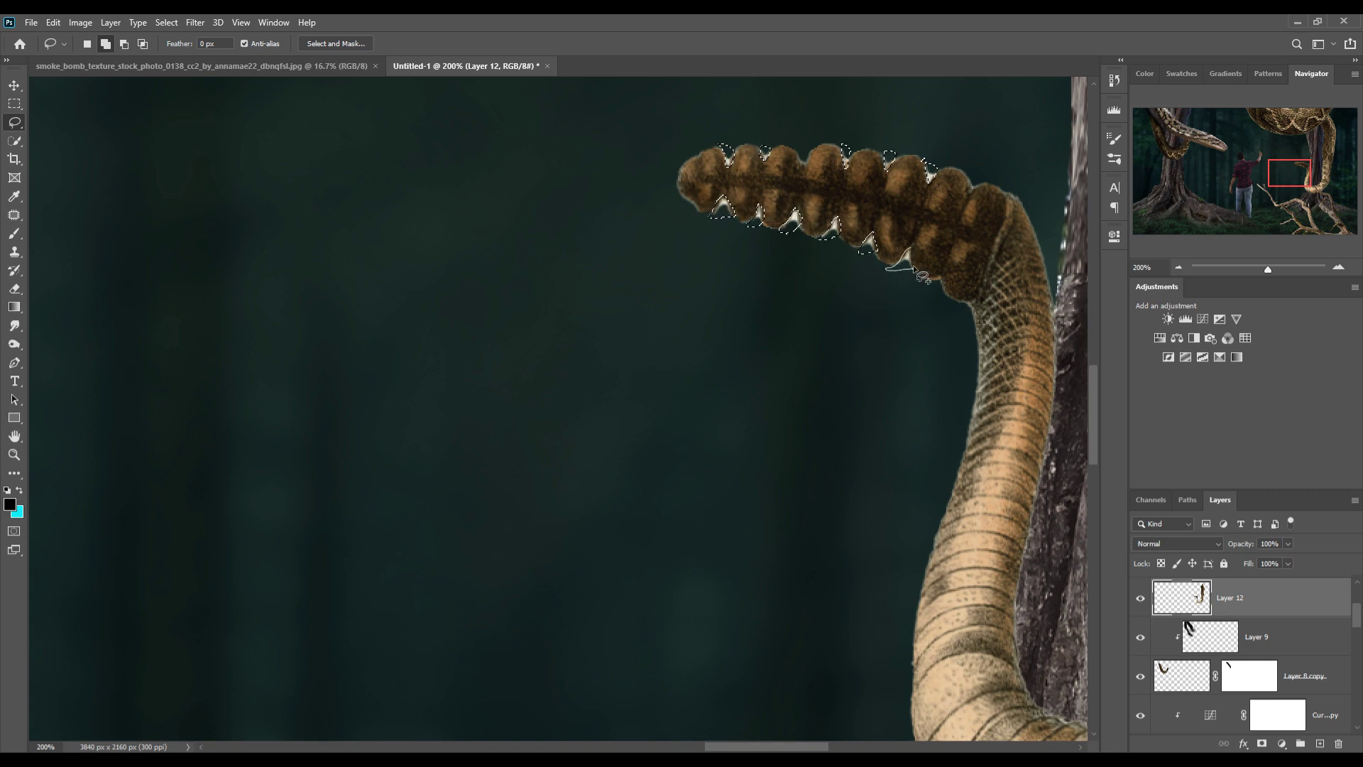
click(166, 22)
click(186, 44)
right_click(1250, 598)
Step: Paint dark shading along the snake body and right trunk on a clipped layer
key(b)
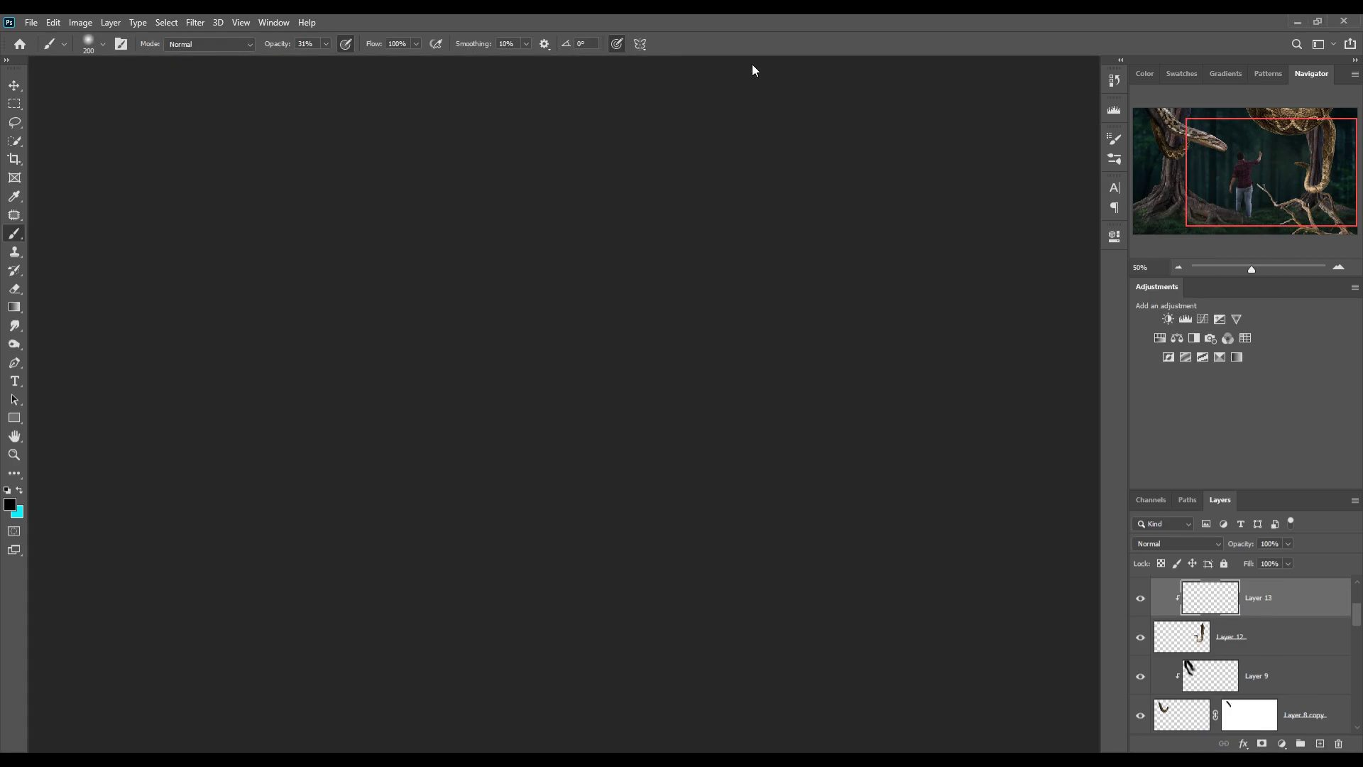
drag(852, 189, 856, 551)
drag(830, 461, 746, 618)
drag(800, 245, 809, 593)
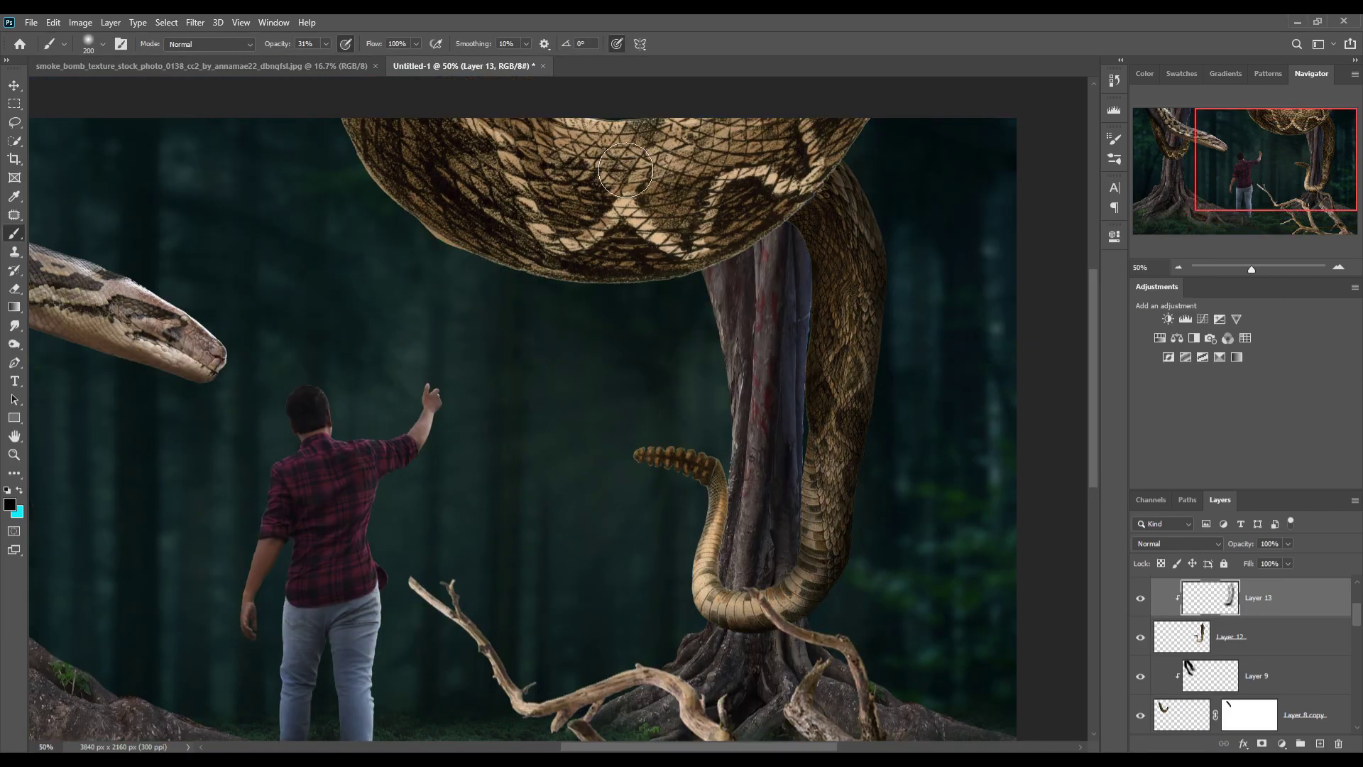
right_click(1249, 598)
click(1160, 441)
Step: Add another shading layer for the left snake and tree
key(v)
mouse_move(595, 343)
mouse_down()
mouse_move(687, 524)
mouse_move(1063, 552)
mouse_up()
key(b)
scroll(1284, 643, down, 3)
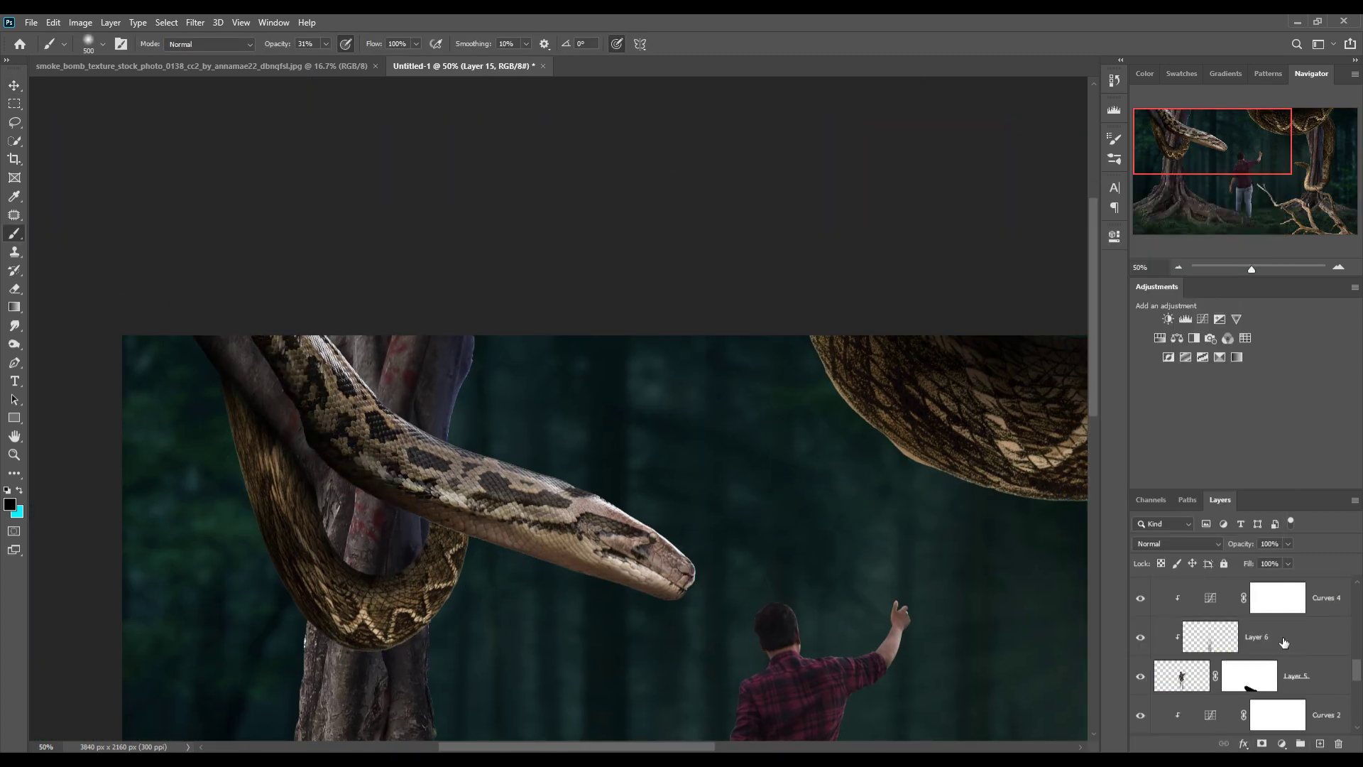
Step: Retone the dead branches with a clipped Curves adjustment and bring in the stick image
key(v)
scroll(948, 632, down, 5)
click(948, 632)
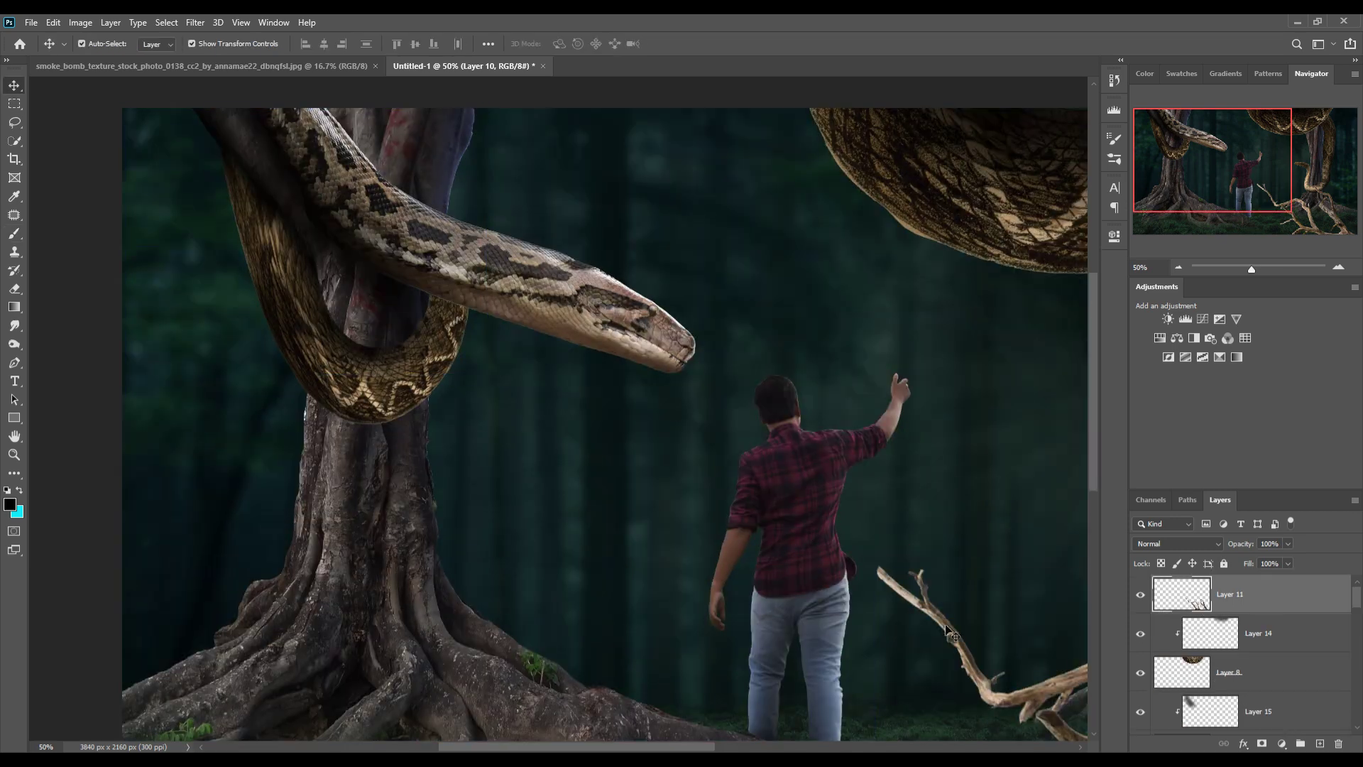
drag(1008, 411, 1015, 397)
key(ctrl+minus)
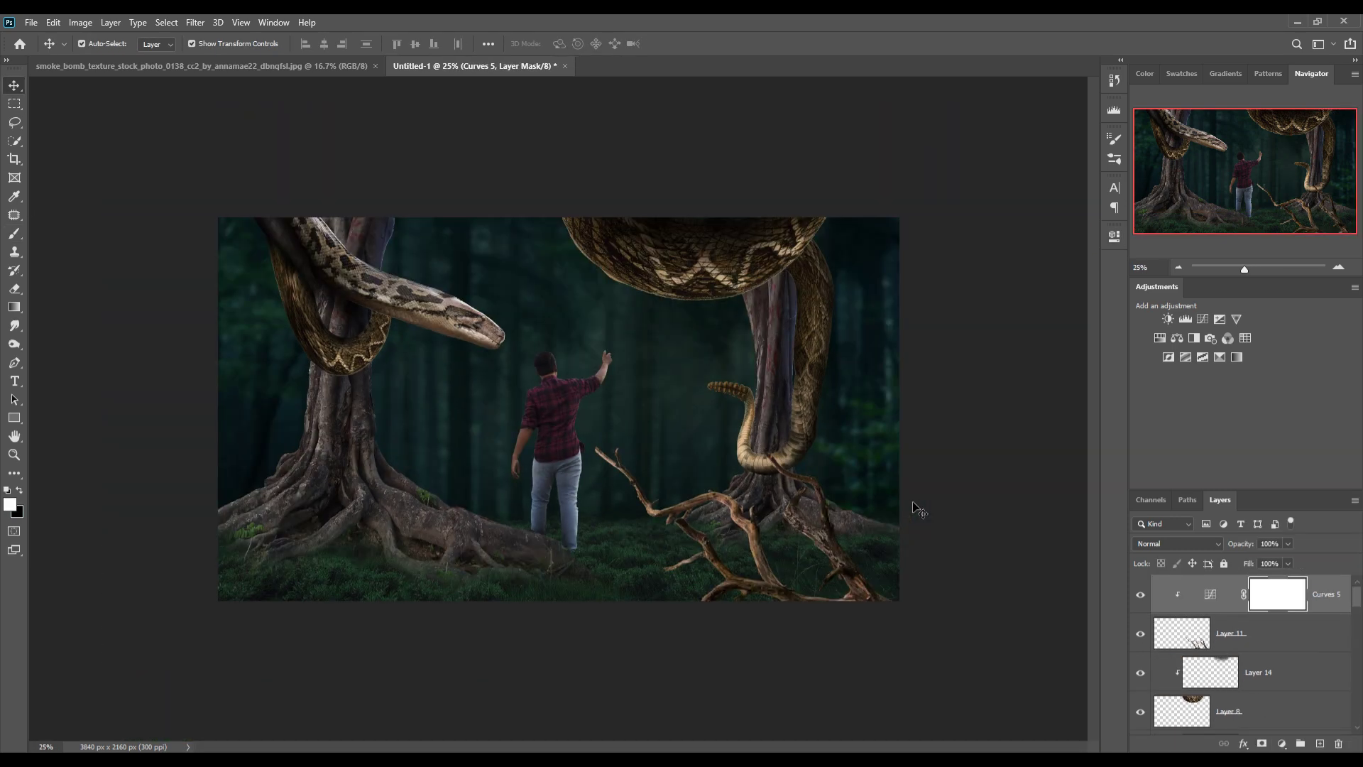
key(ctrl+Tab)
drag(583, 406, 664, 358)
Step: Rotate the stick upright and scale it into the man's raised hand
key(ctrl+t)
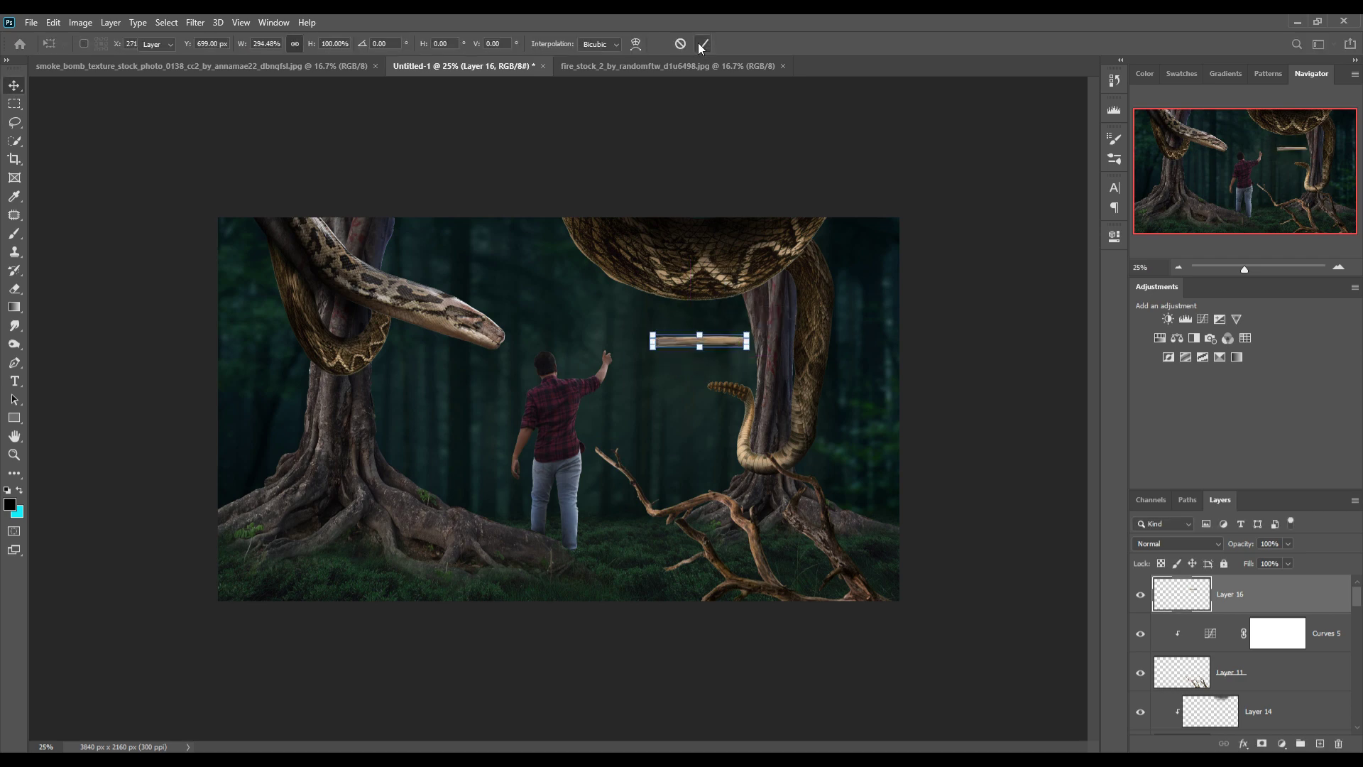
drag(777, 318, 682, 321)
mouse_move(652, 390)
mouse_down()
mouse_move(609, 352)
mouse_move(688, 281)
mouse_move(680, 342)
mouse_up()
key(ctrl+plus)
key(ctrl+plus)
key(ctrl+plus)
Step: Duplicate the stick layer and float the flame photo in its own window
right_click(1278, 596)
click(1108, 238)
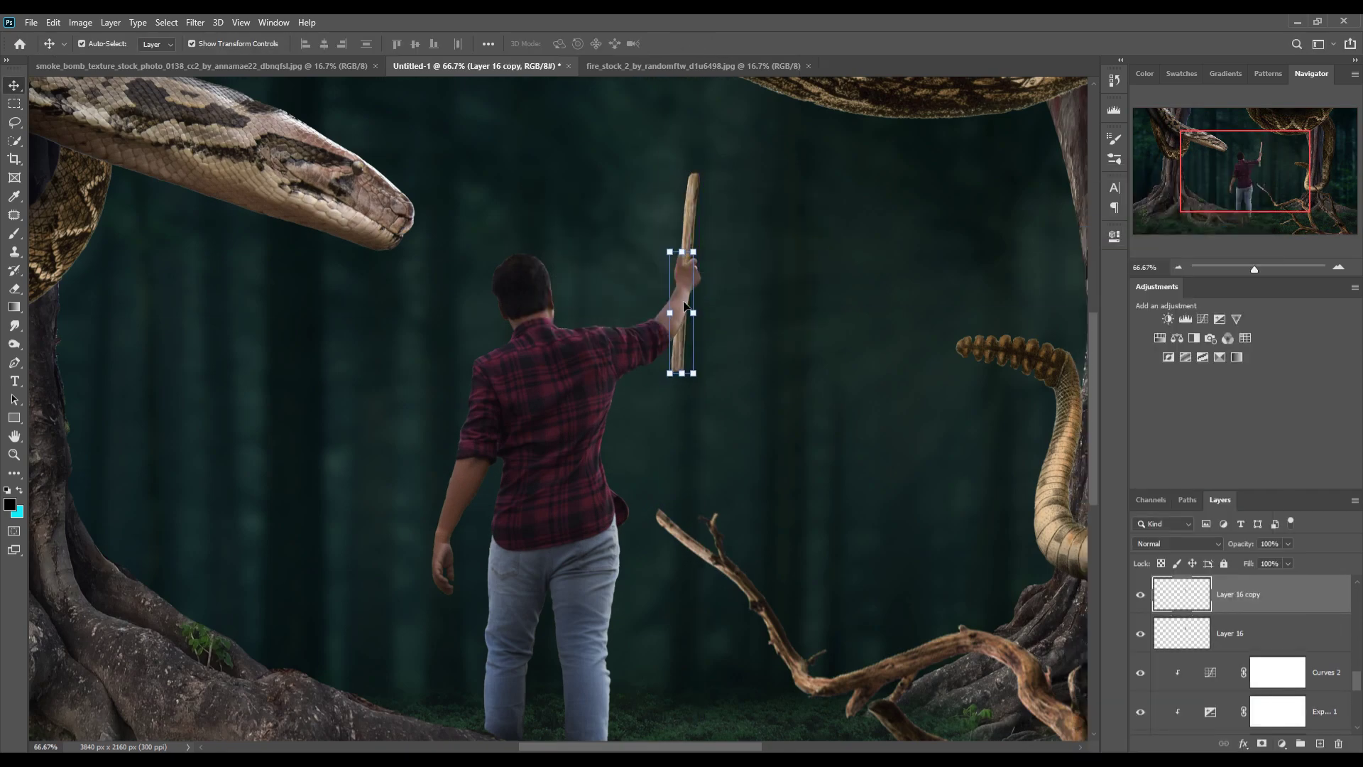
click(1296, 598)
right_click(1296, 599)
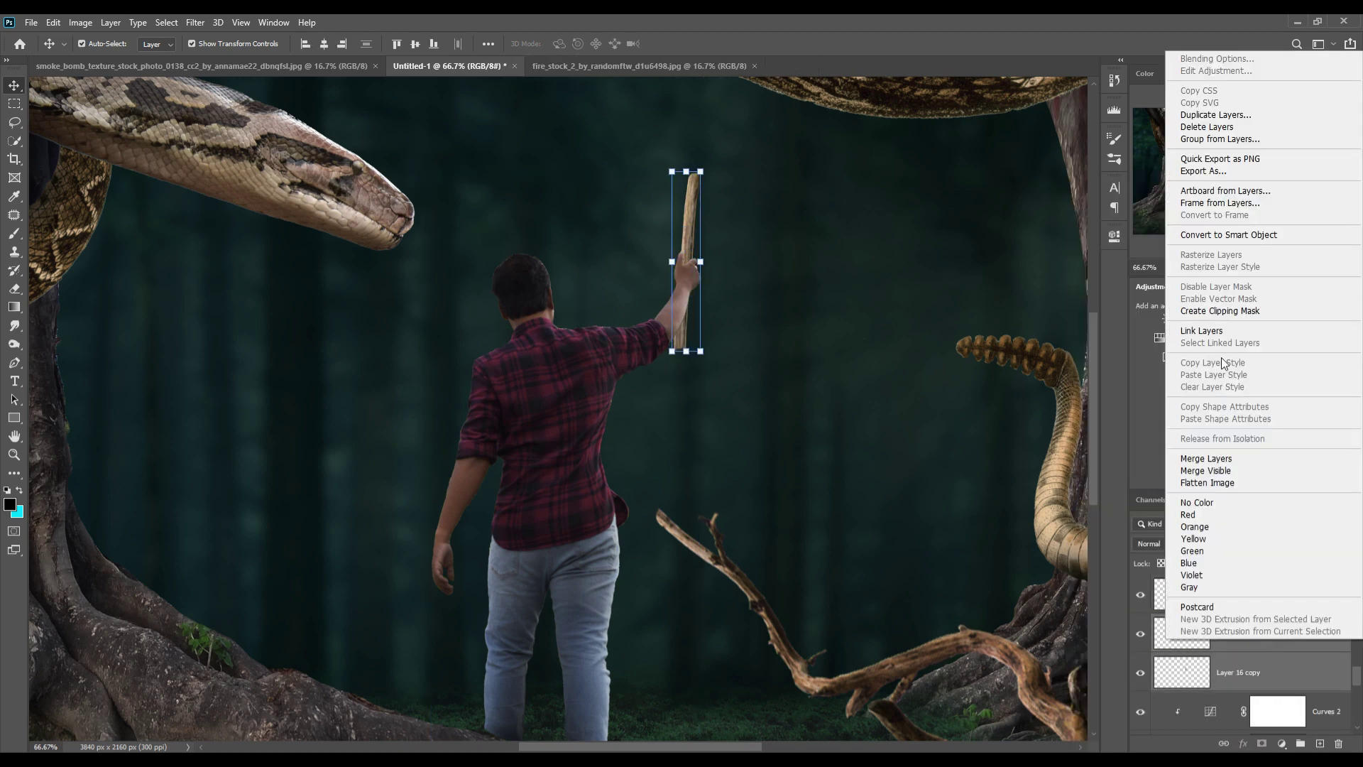
mouse_move(1036, 343)
mouse_down()
mouse_move(1042, 365)
mouse_move(745, 334)
mouse_up()
Step: Shrink the flame photo to about 10% and place it atop the stick
key(ctrl+t)
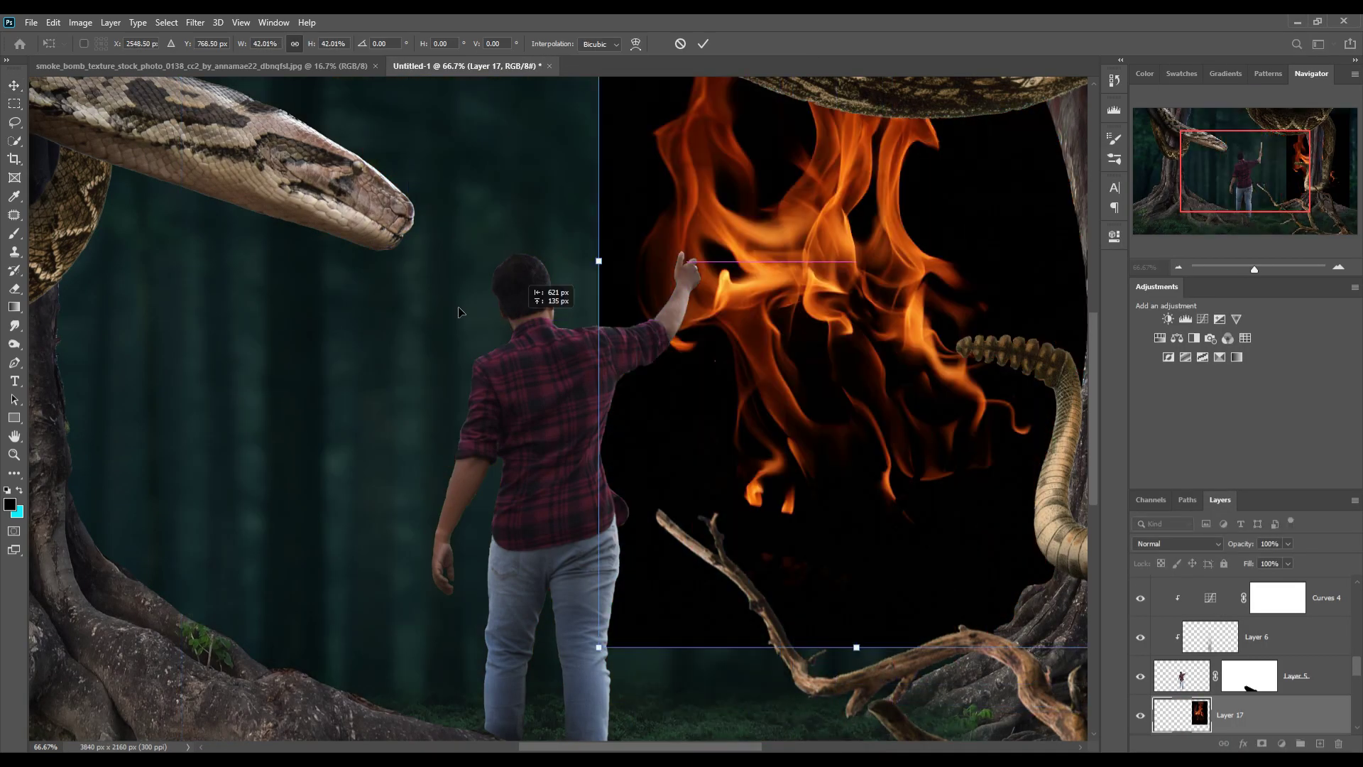
drag(845, 284, 783, 321)
drag(872, 211, 480, 213)
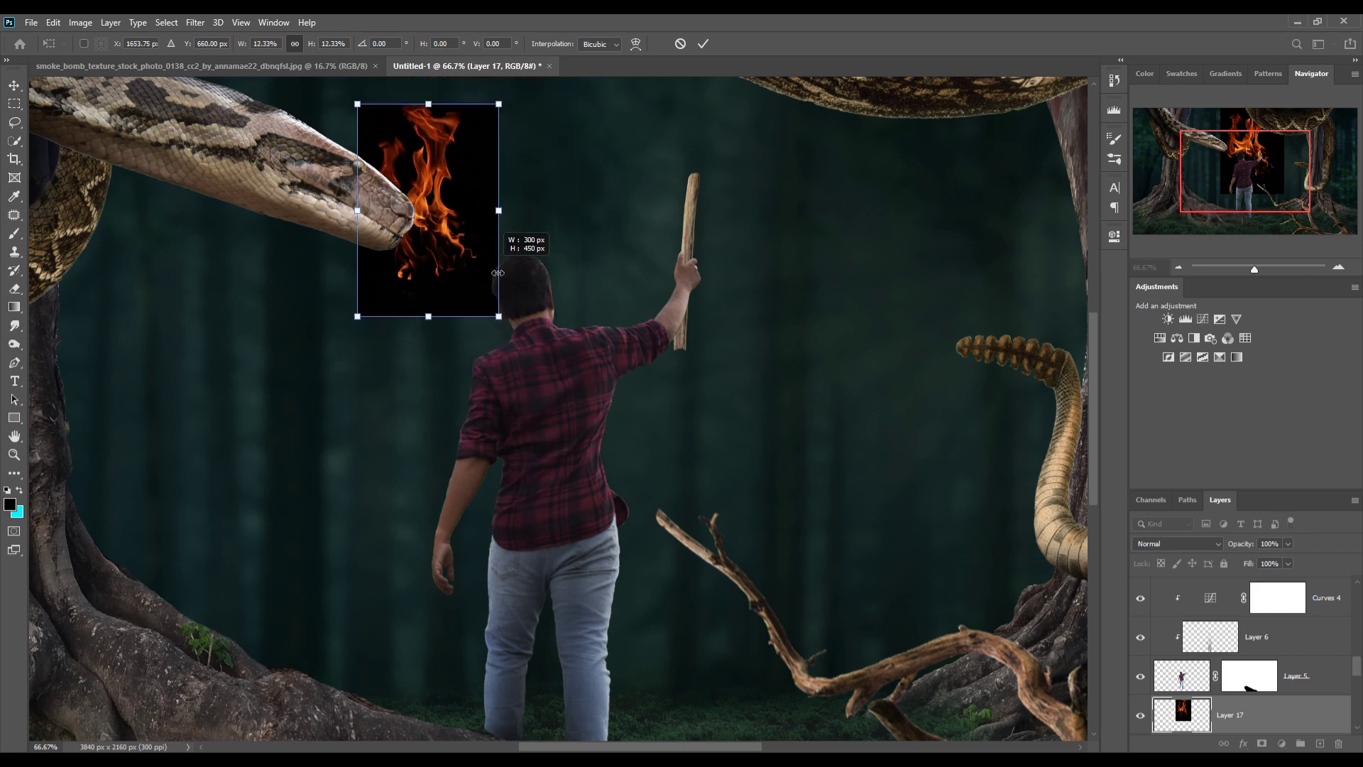
drag(439, 254, 700, 196)
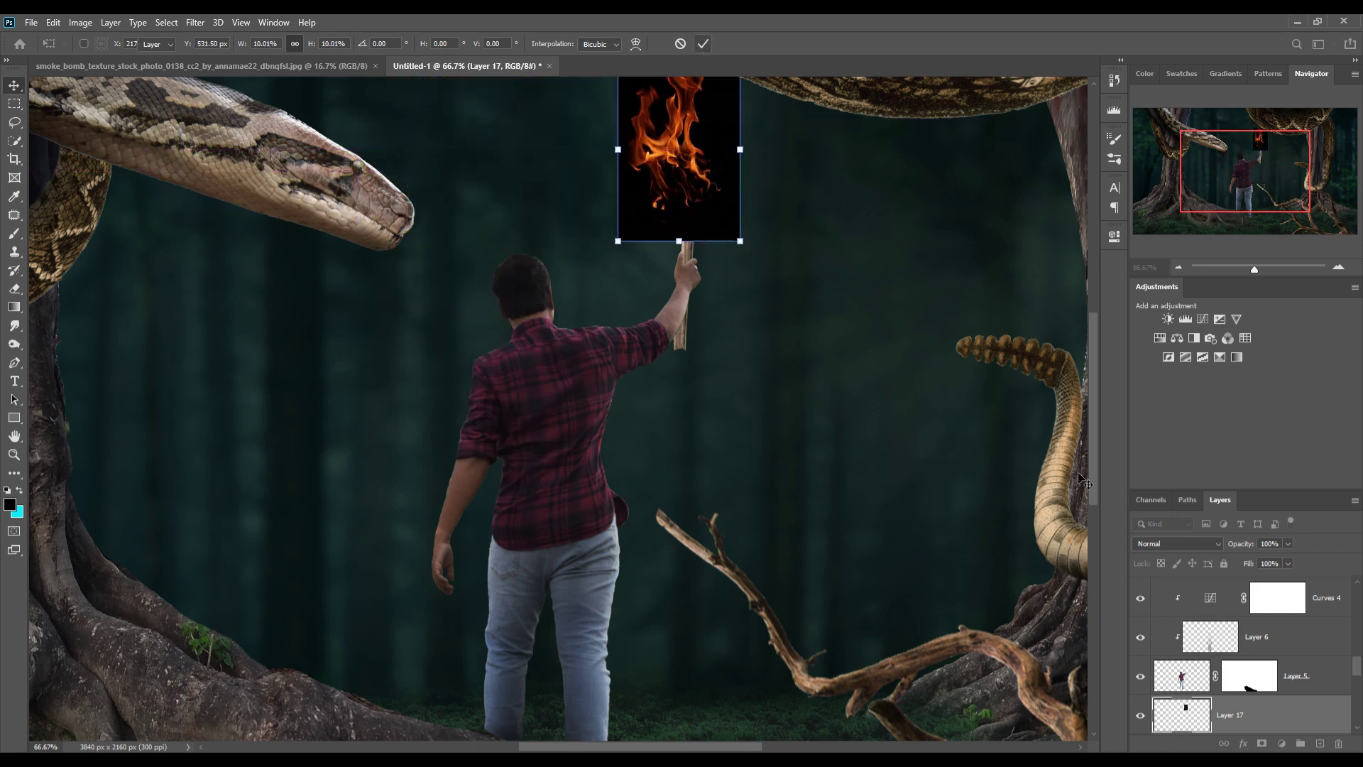
key(Return)
Step: Set the flame layer to Screen blending and warp it narrower
click(1177, 543)
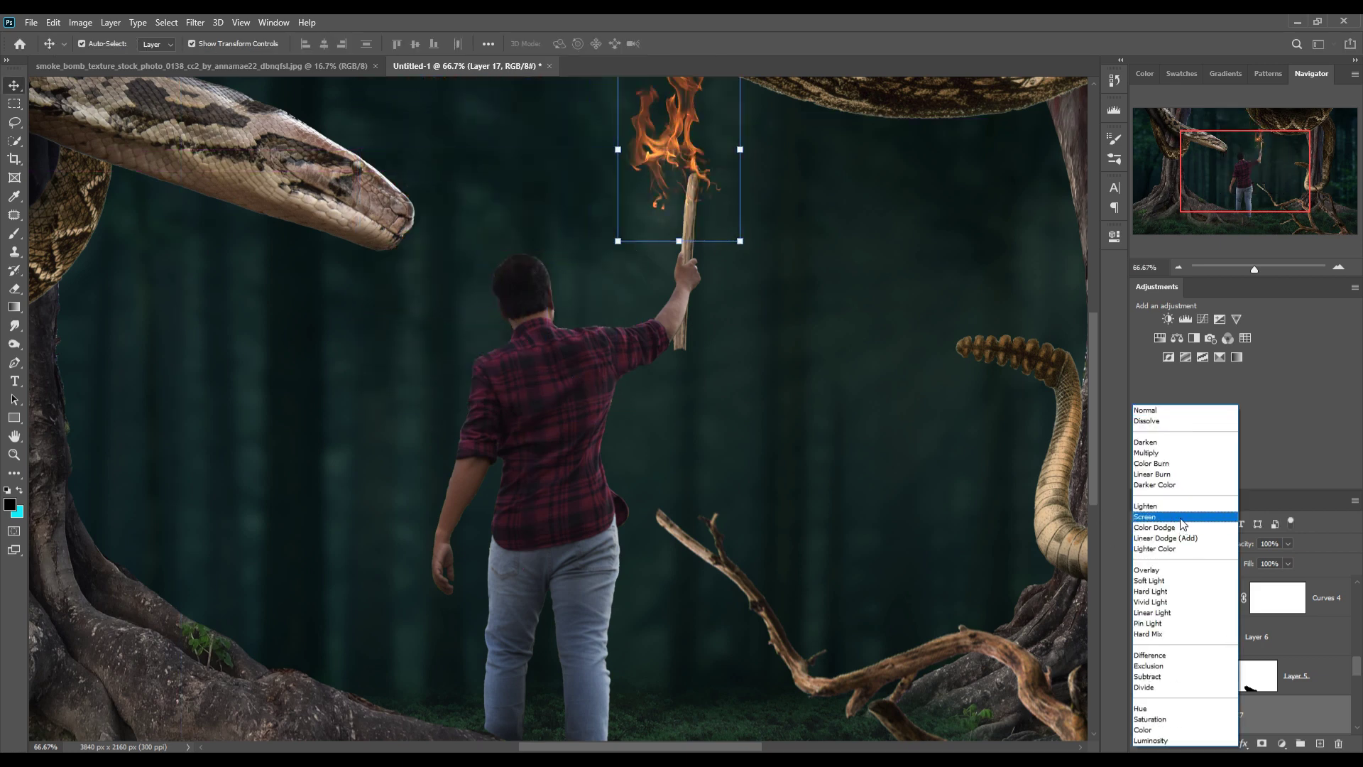
click(1183, 524)
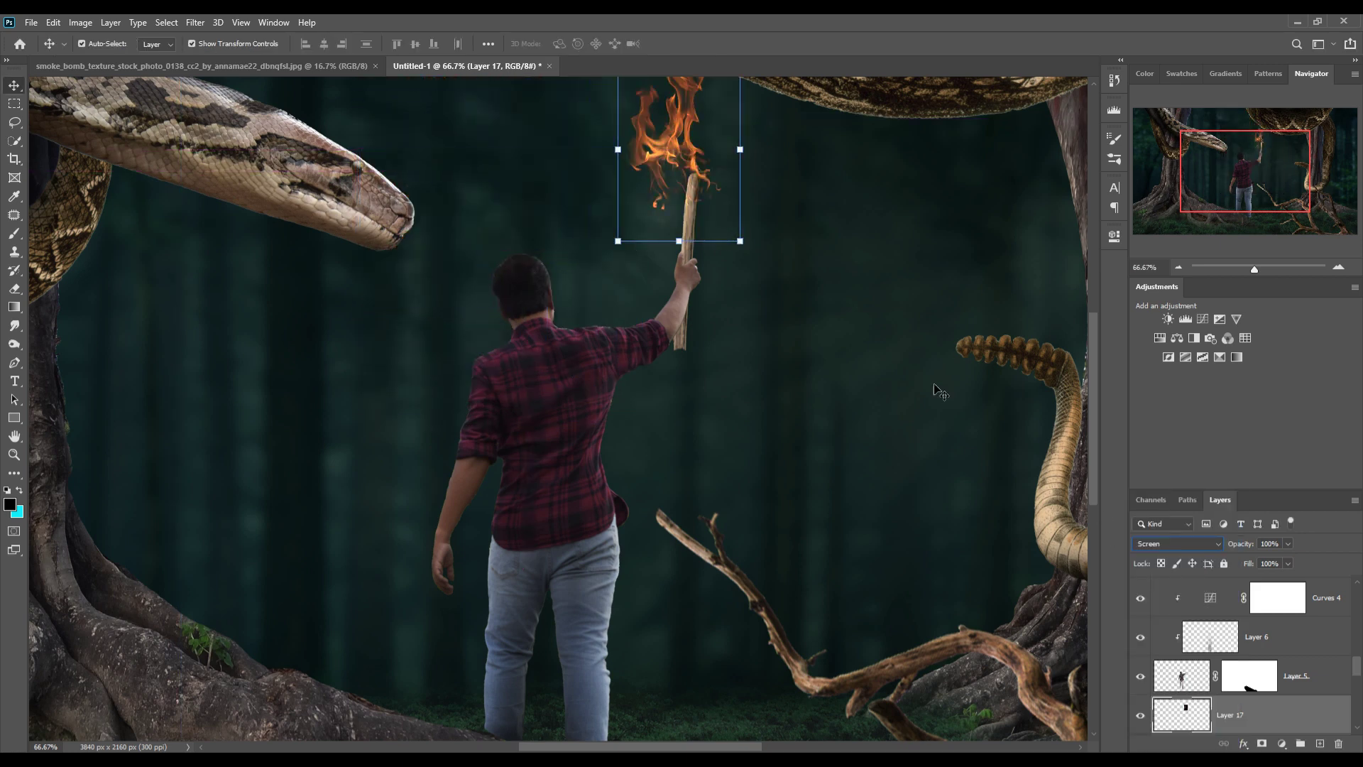
click(58, 22)
mouse_move(75, 346)
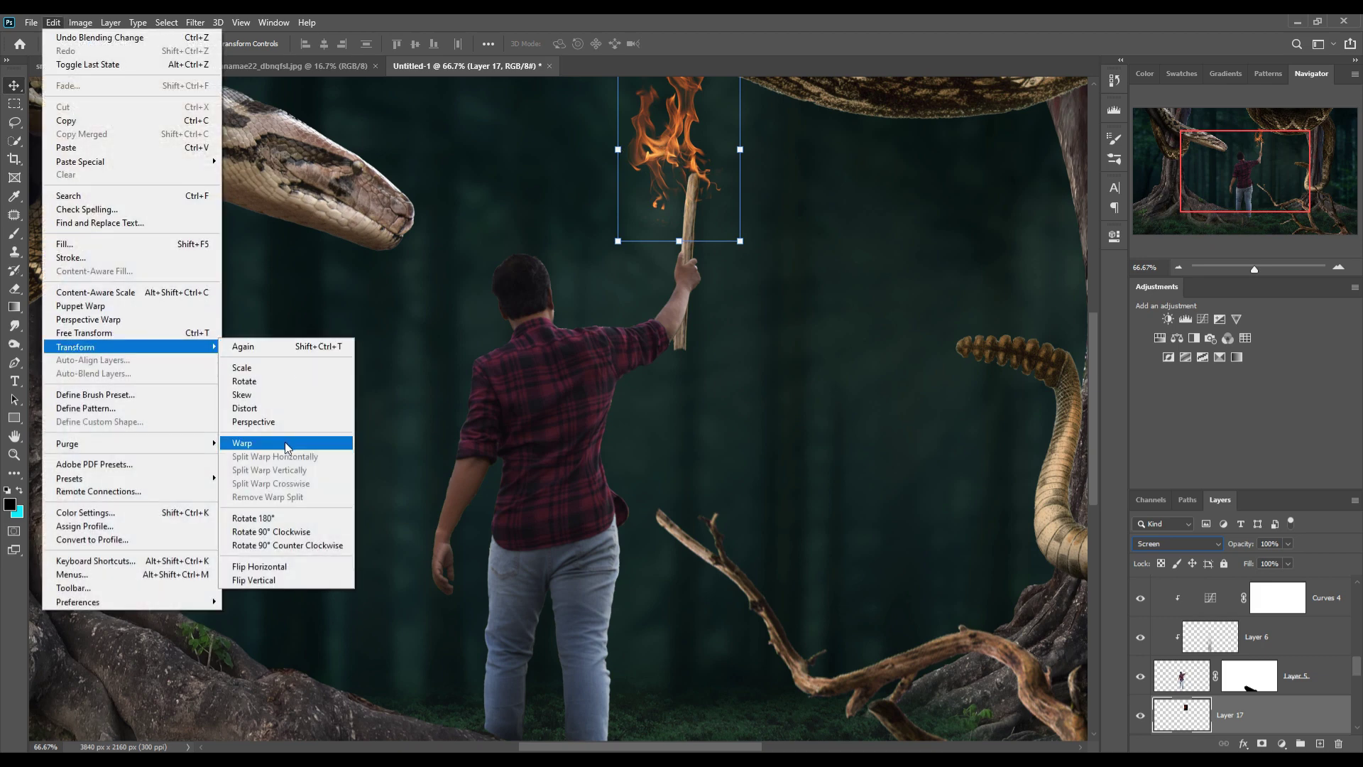
click(284, 442)
drag(618, 177, 693, 188)
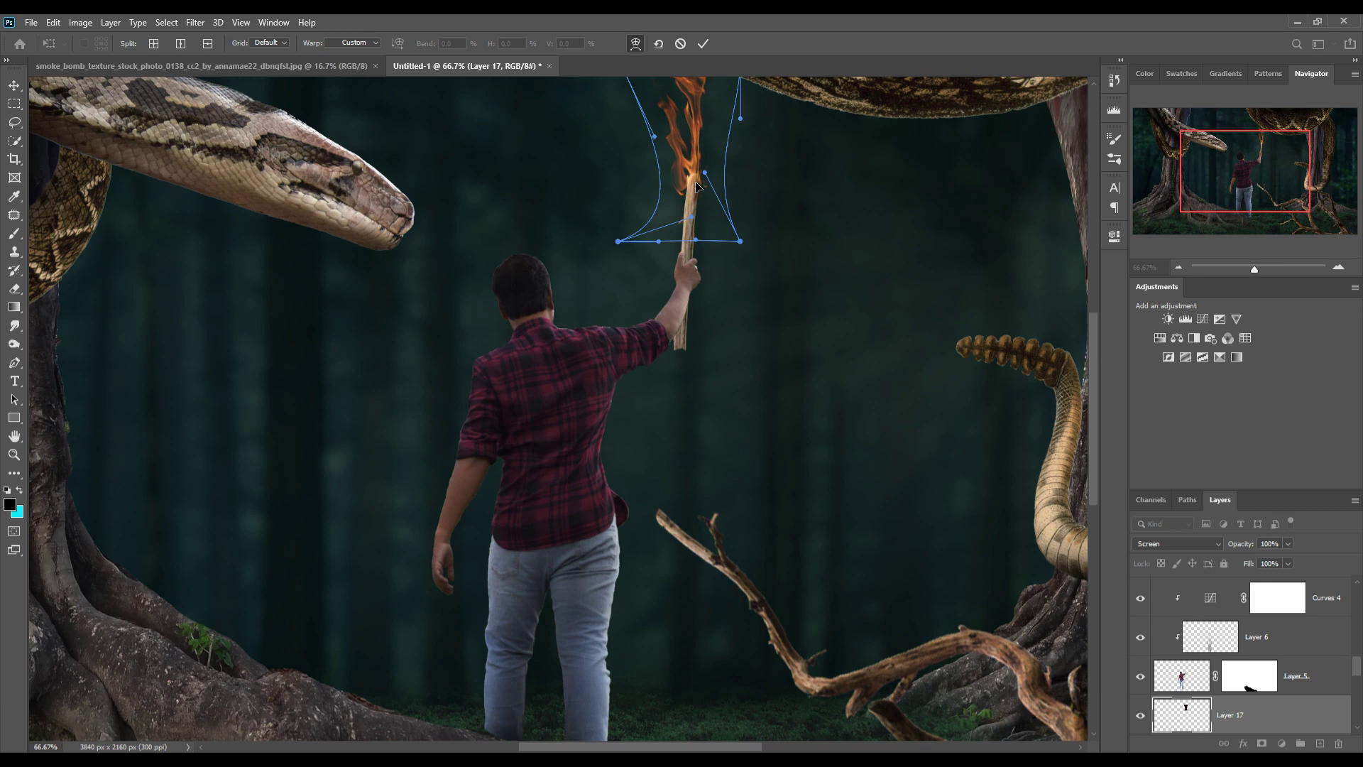
click(703, 44)
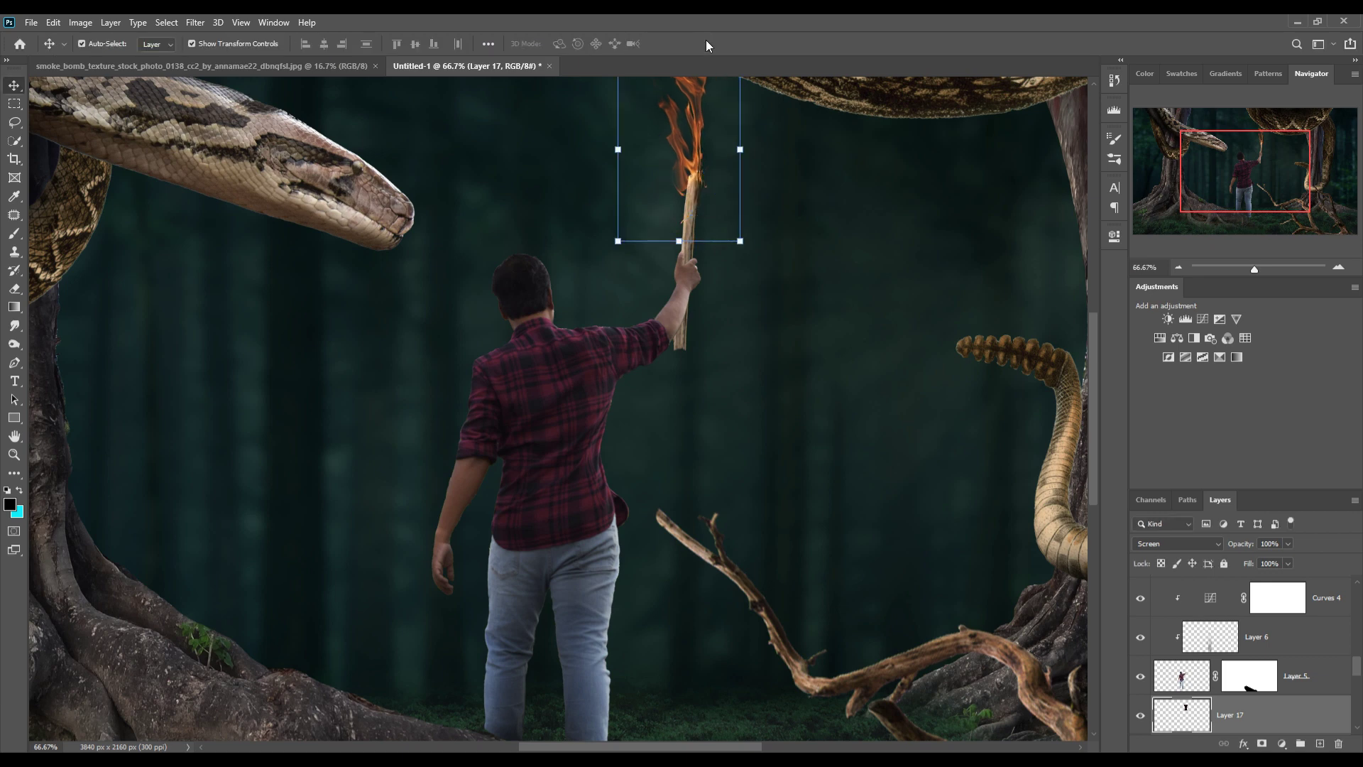
Step: Duplicate the flame layer Layer 17 twice
right_click(1297, 717)
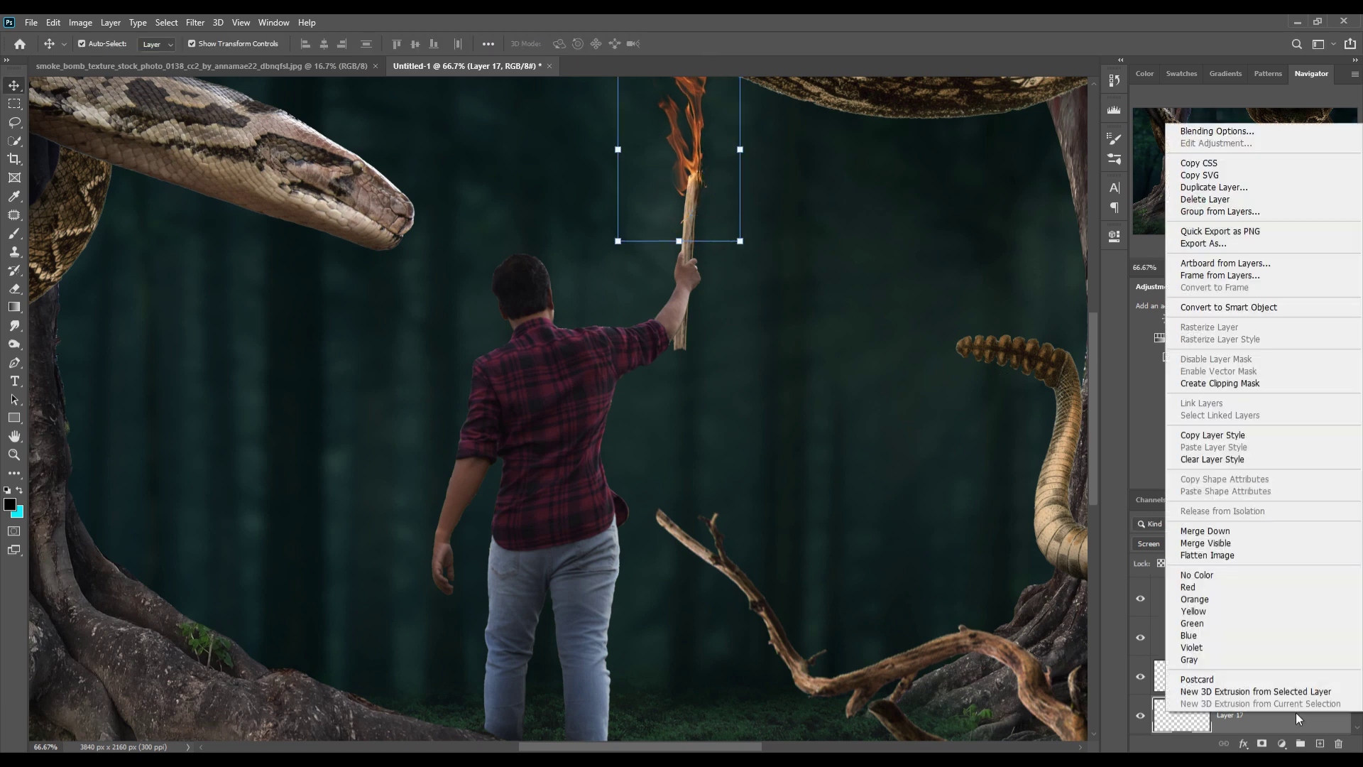
click(1214, 187)
click(810, 224)
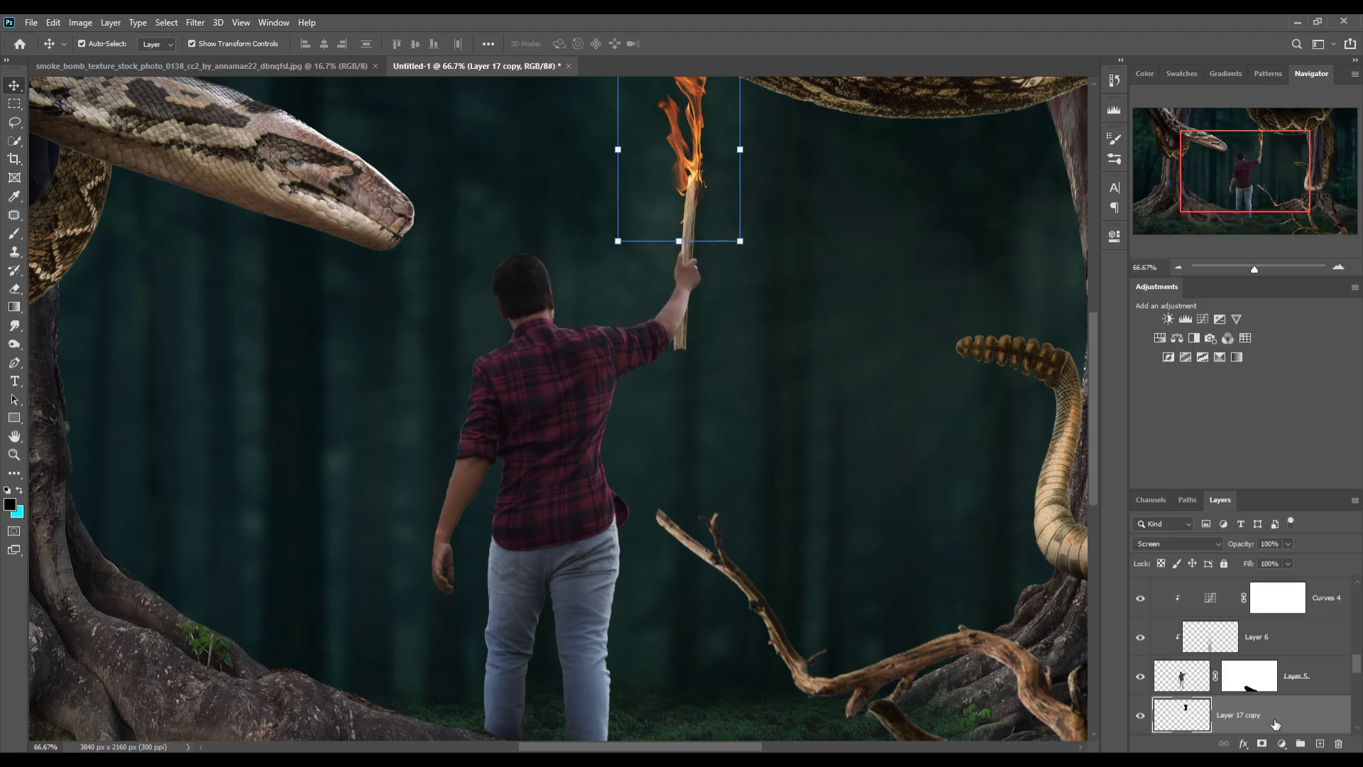
right_click(1276, 723)
click(1207, 191)
click(799, 222)
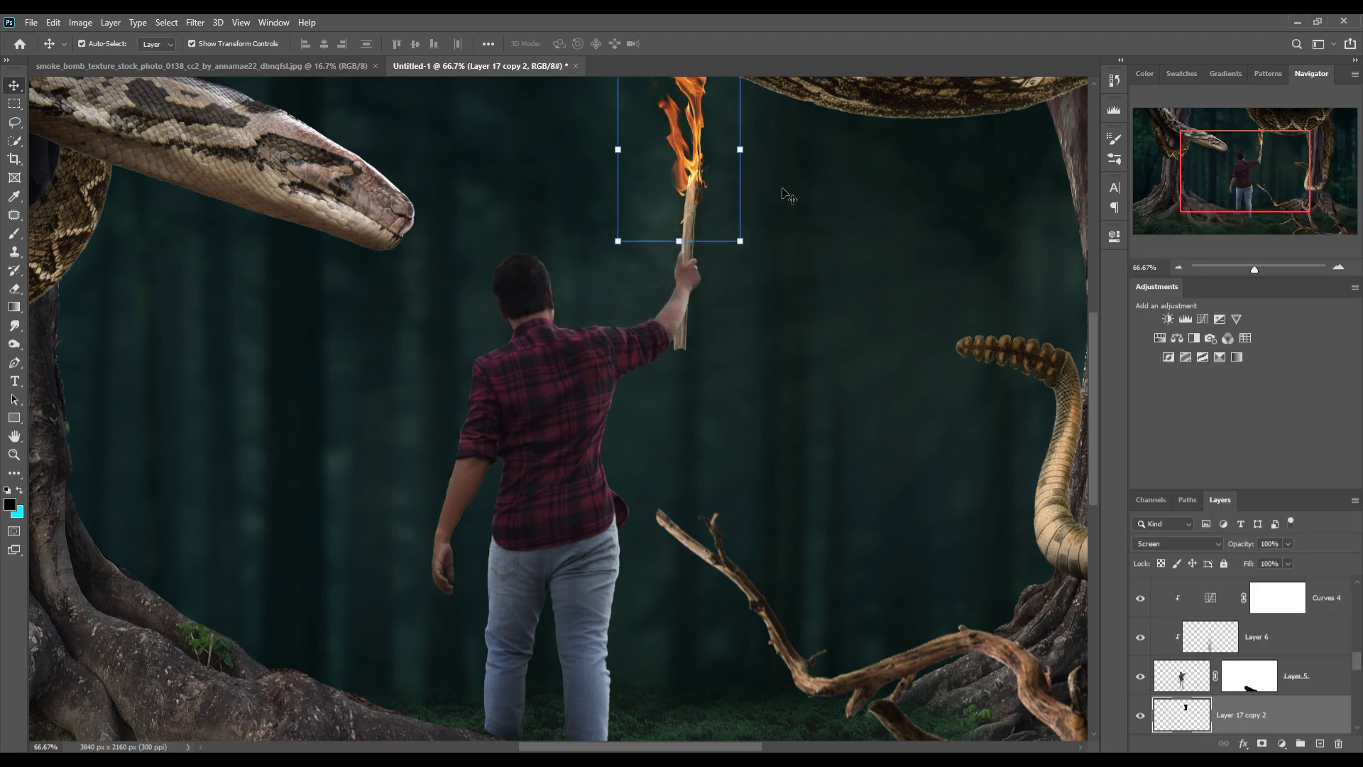
Step: Scale the flame copy to 39%, rotate it 21° onto the torch tip, and duplicate it again
mouse_move(745, 156)
mouse_down()
mouse_move(665, 157)
mouse_move(708, 169)
mouse_up()
drag(745, 118, 755, 143)
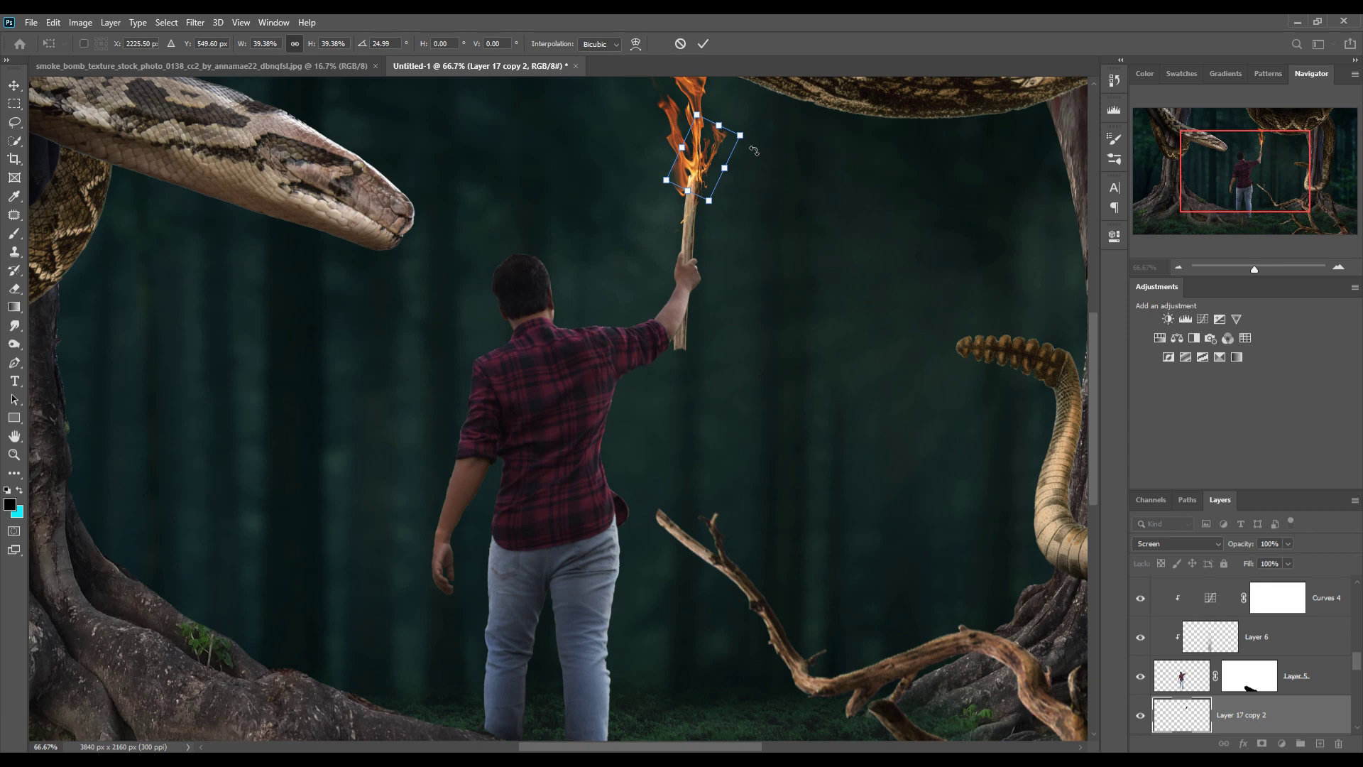
click(704, 44)
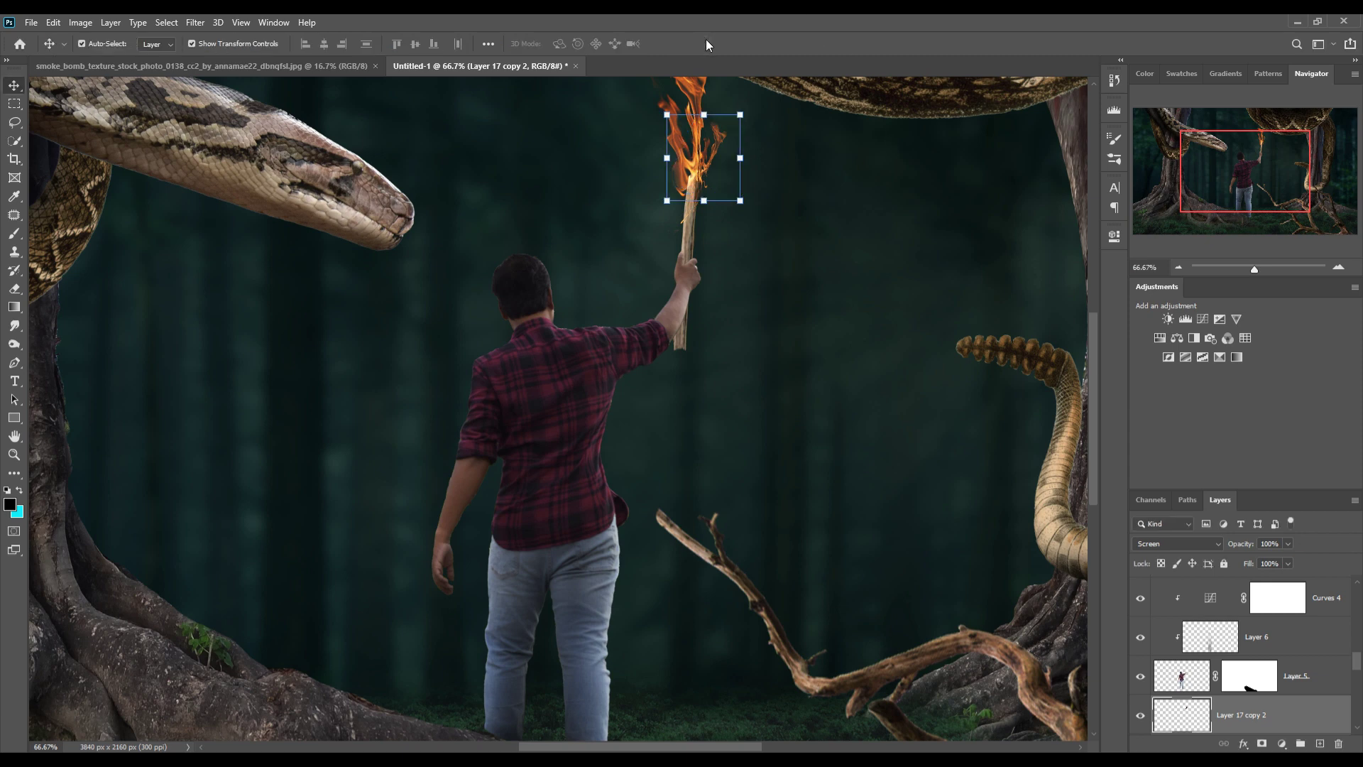
right_click(1290, 720)
click(1207, 189)
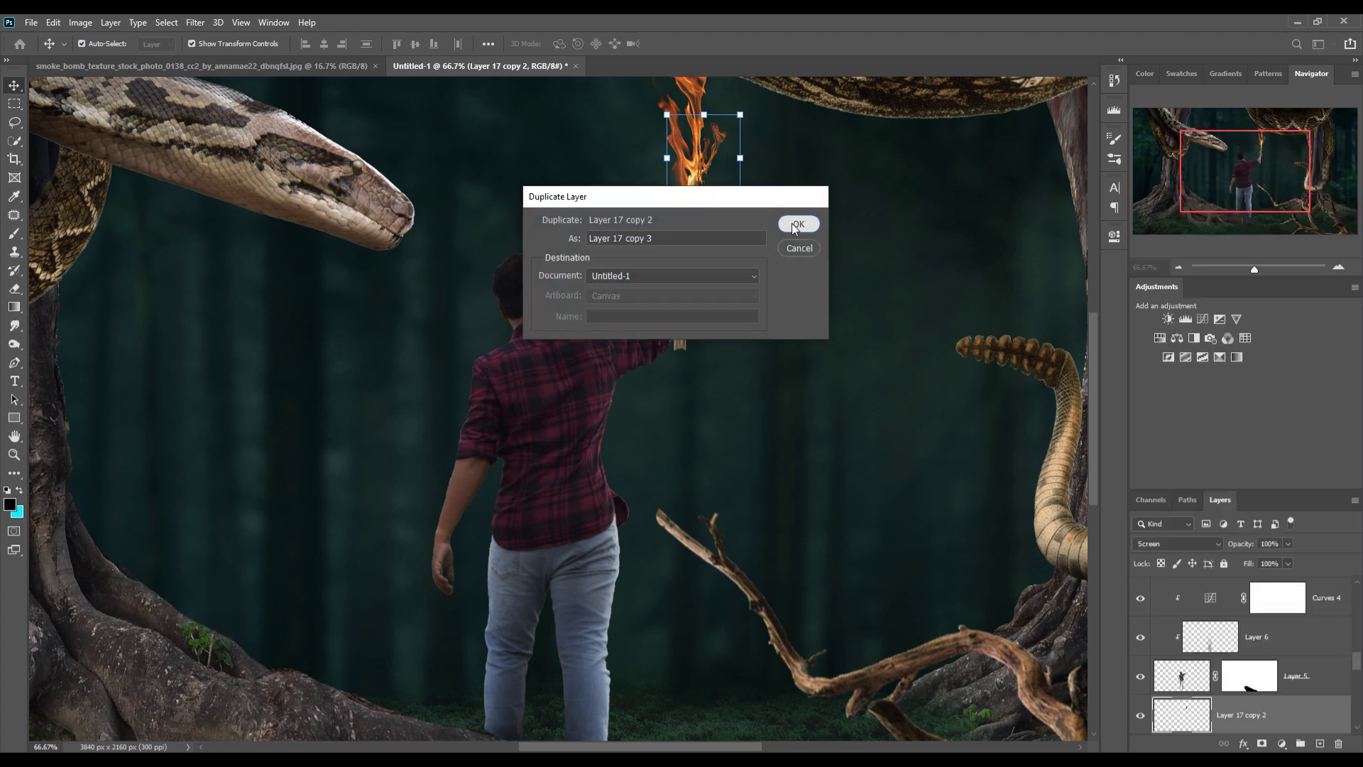
click(796, 225)
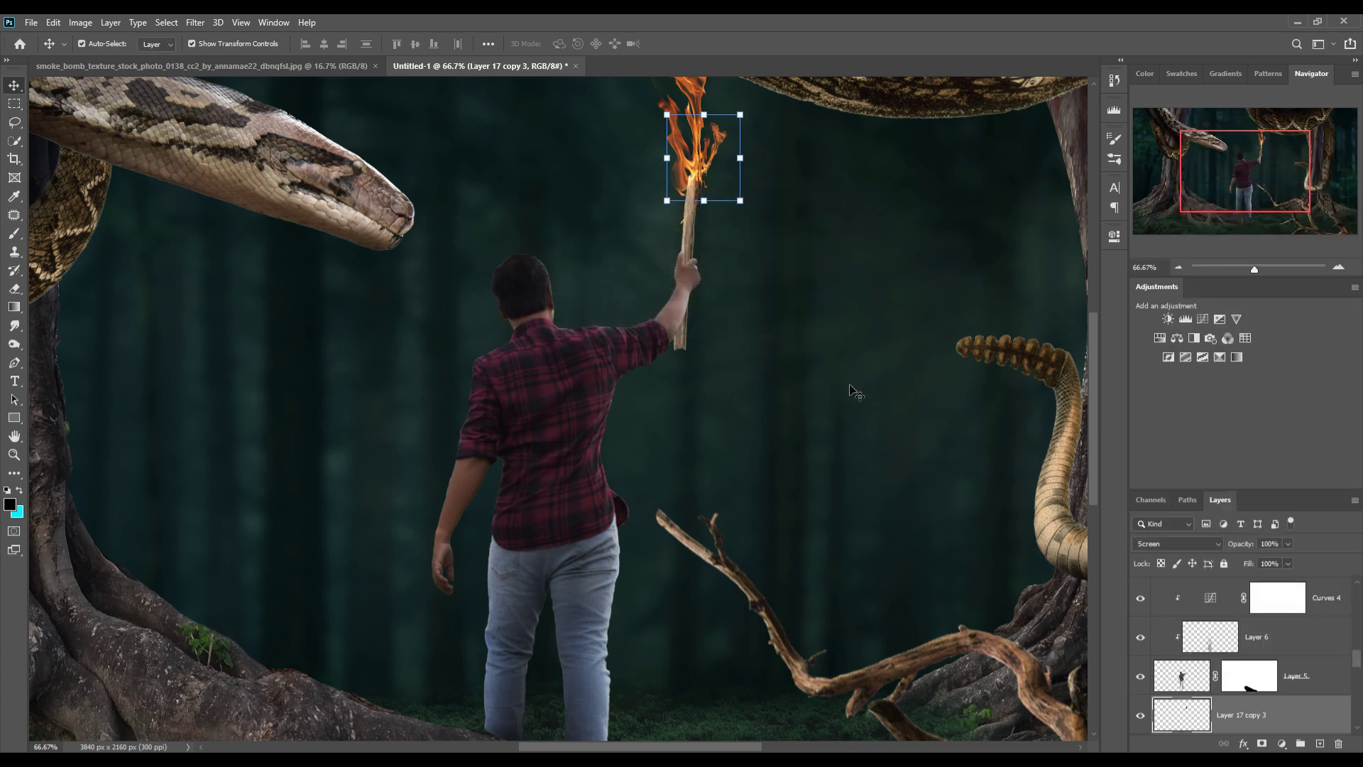
key(ctrl+minus)
key(ctrl+minus)
key(ctrl+minus)
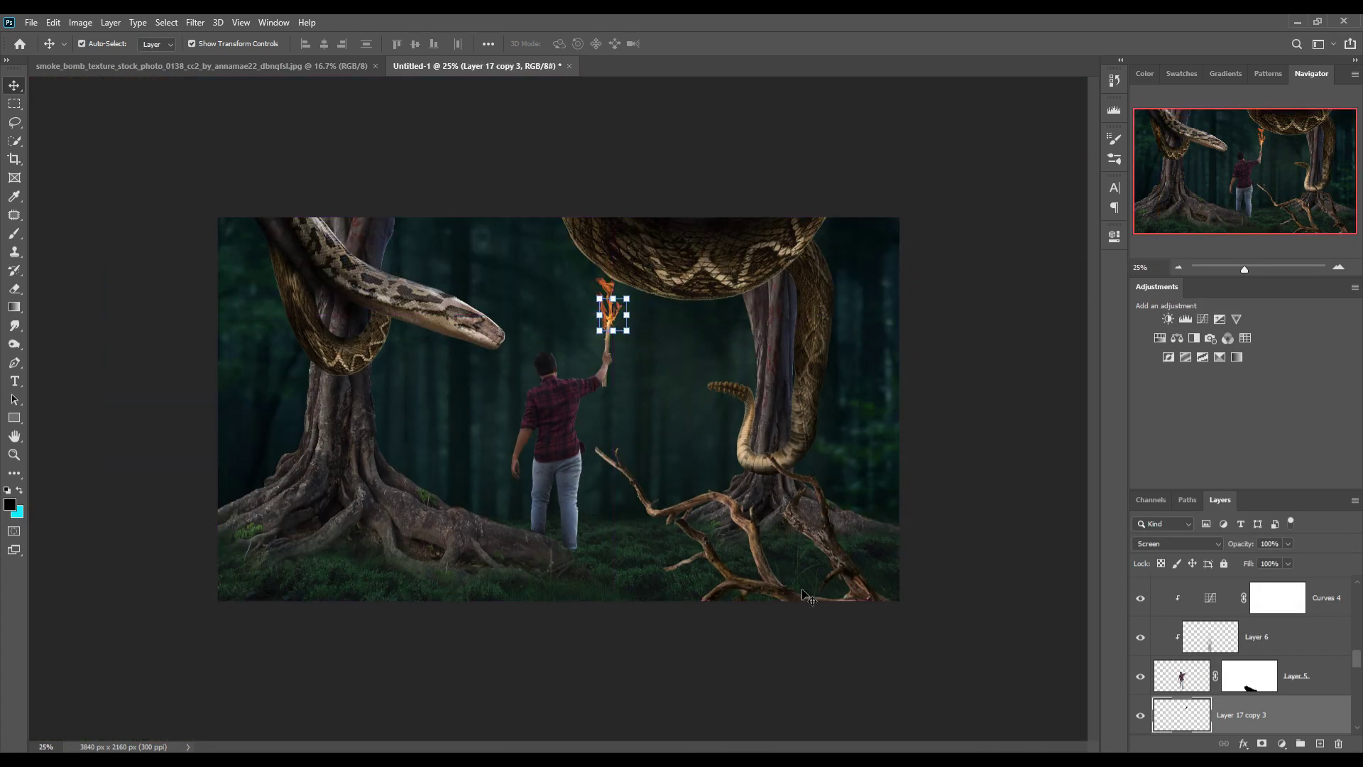
click(761, 561)
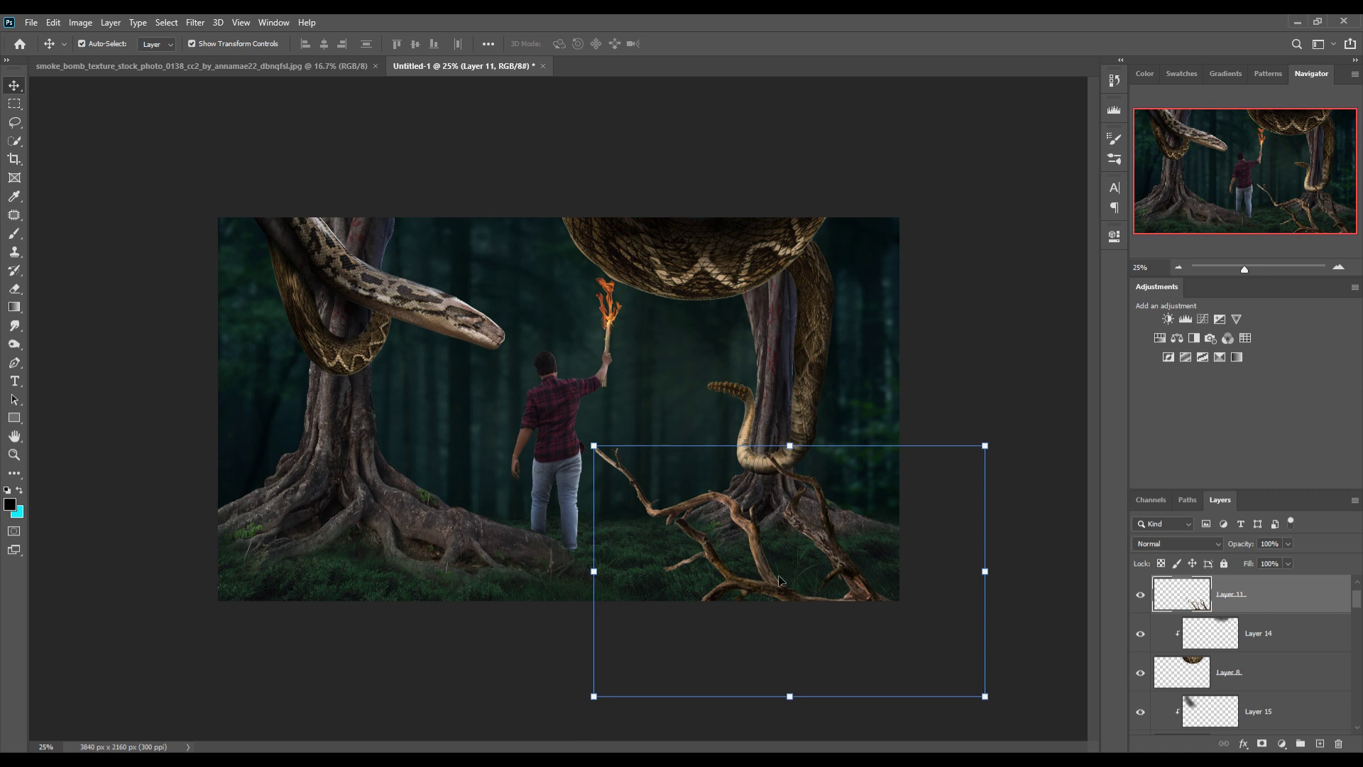
Step: Add an empty Layer 18 clipped to the branches layer and set the brush size to 300
click(1321, 743)
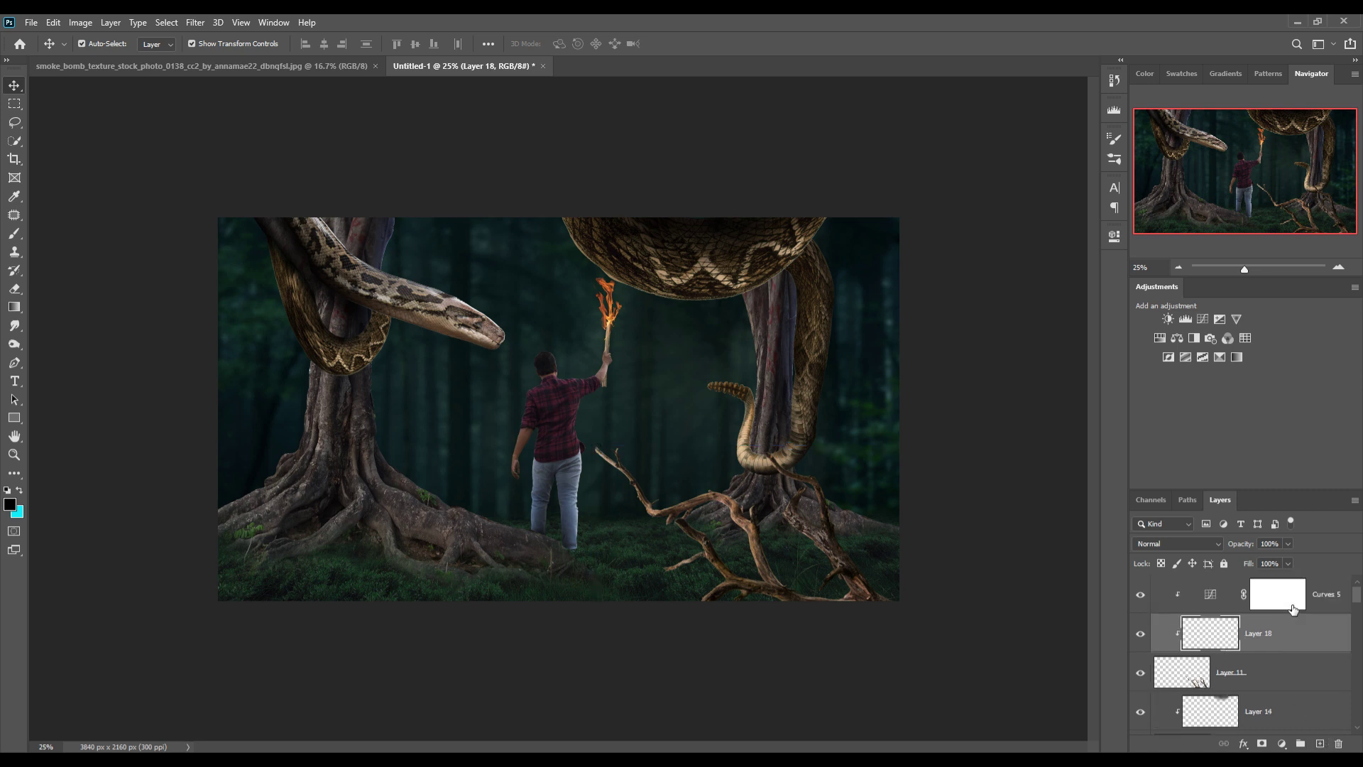
key(b)
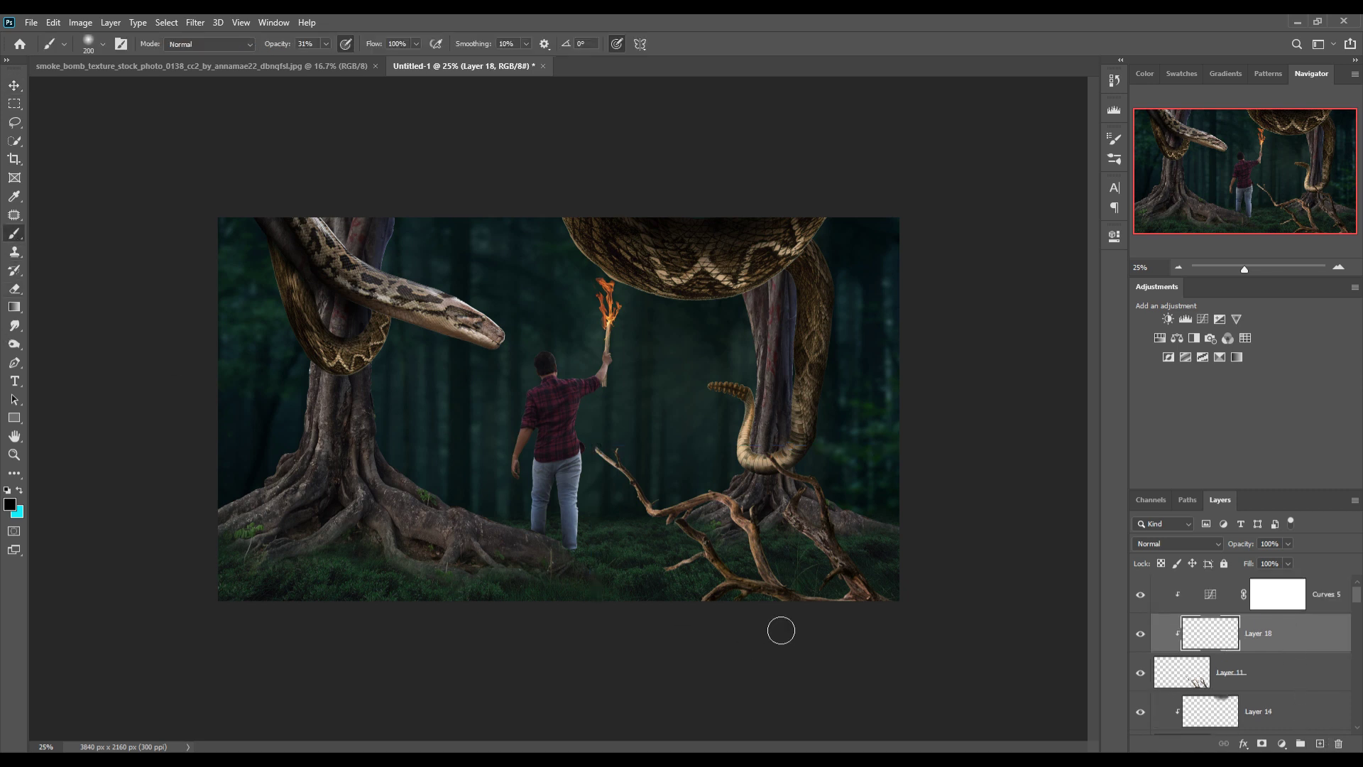
key(bracketright)
key(bracketright)
key(bracketright)
key(bracketright)
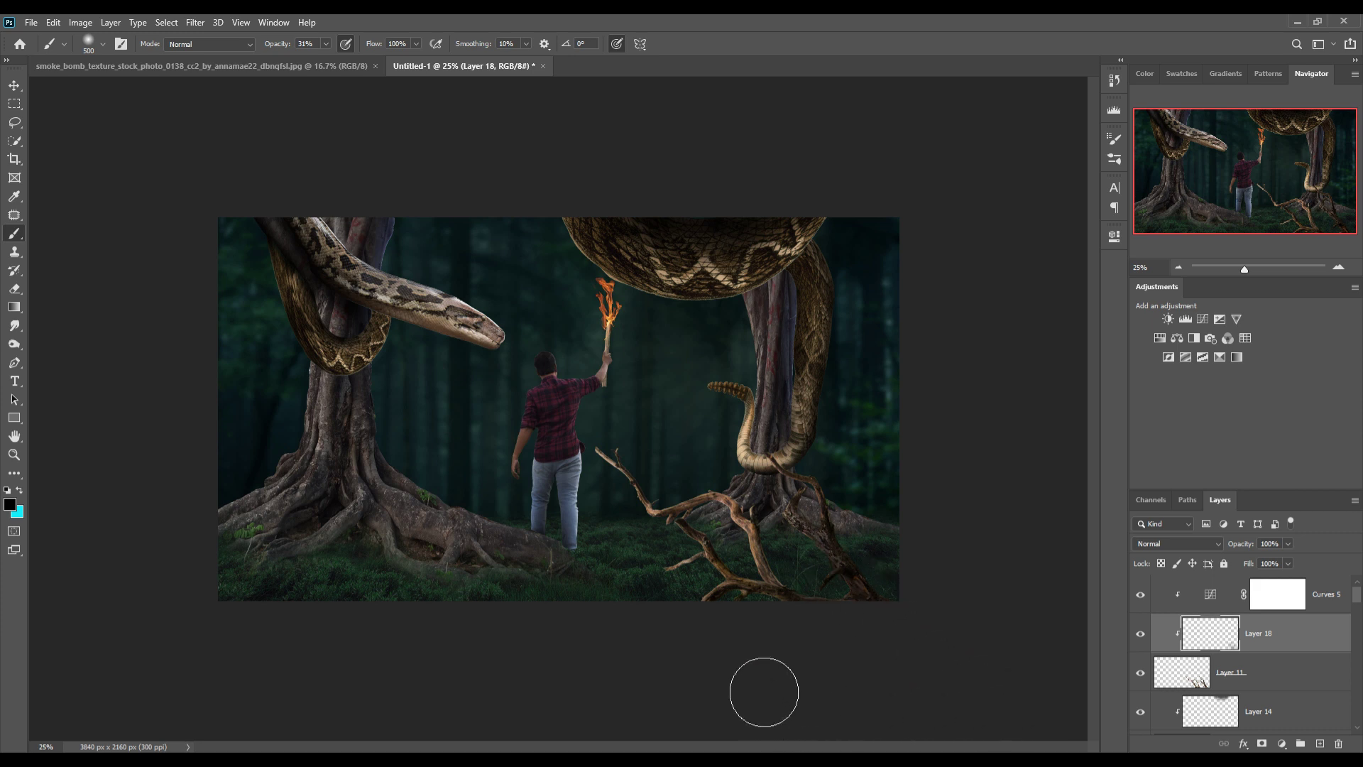
key(bracketleft)
key(bracketleft)
key(bracketleft)
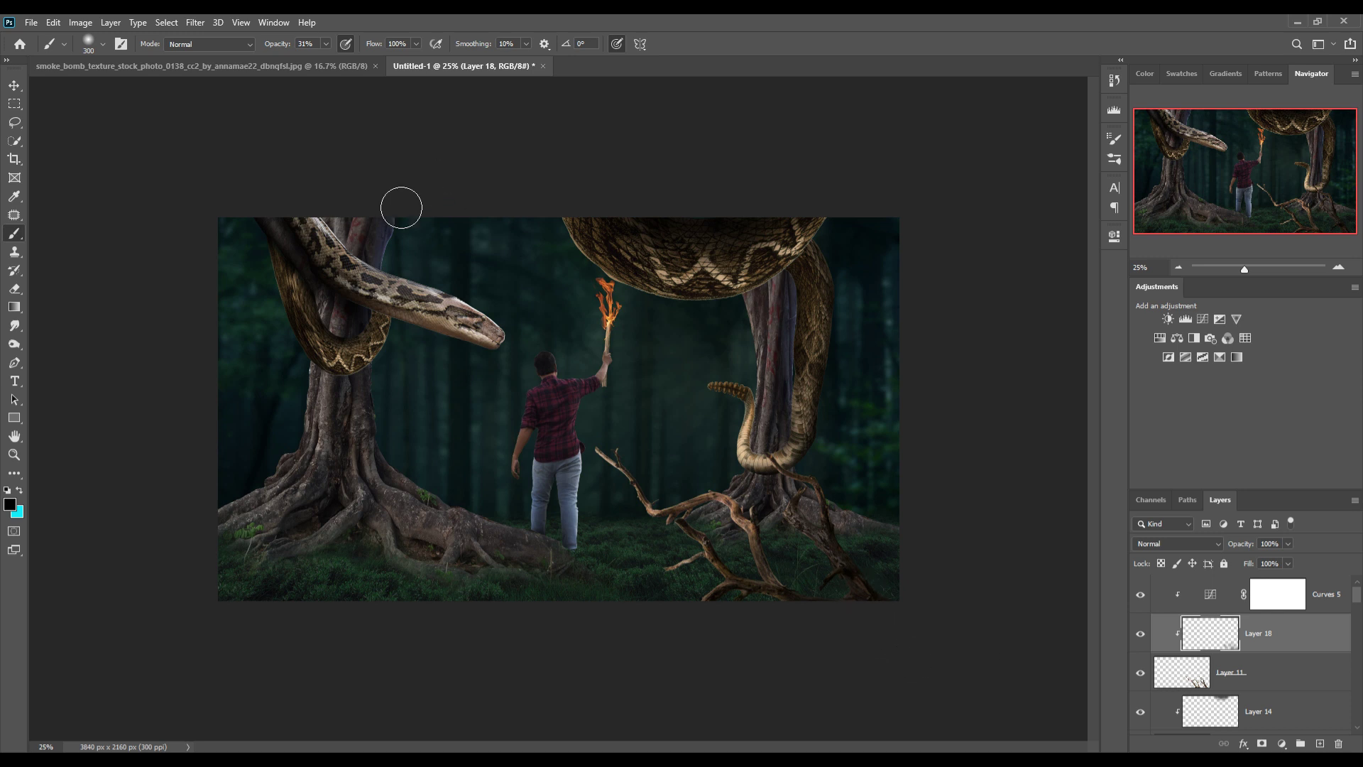
click(13, 86)
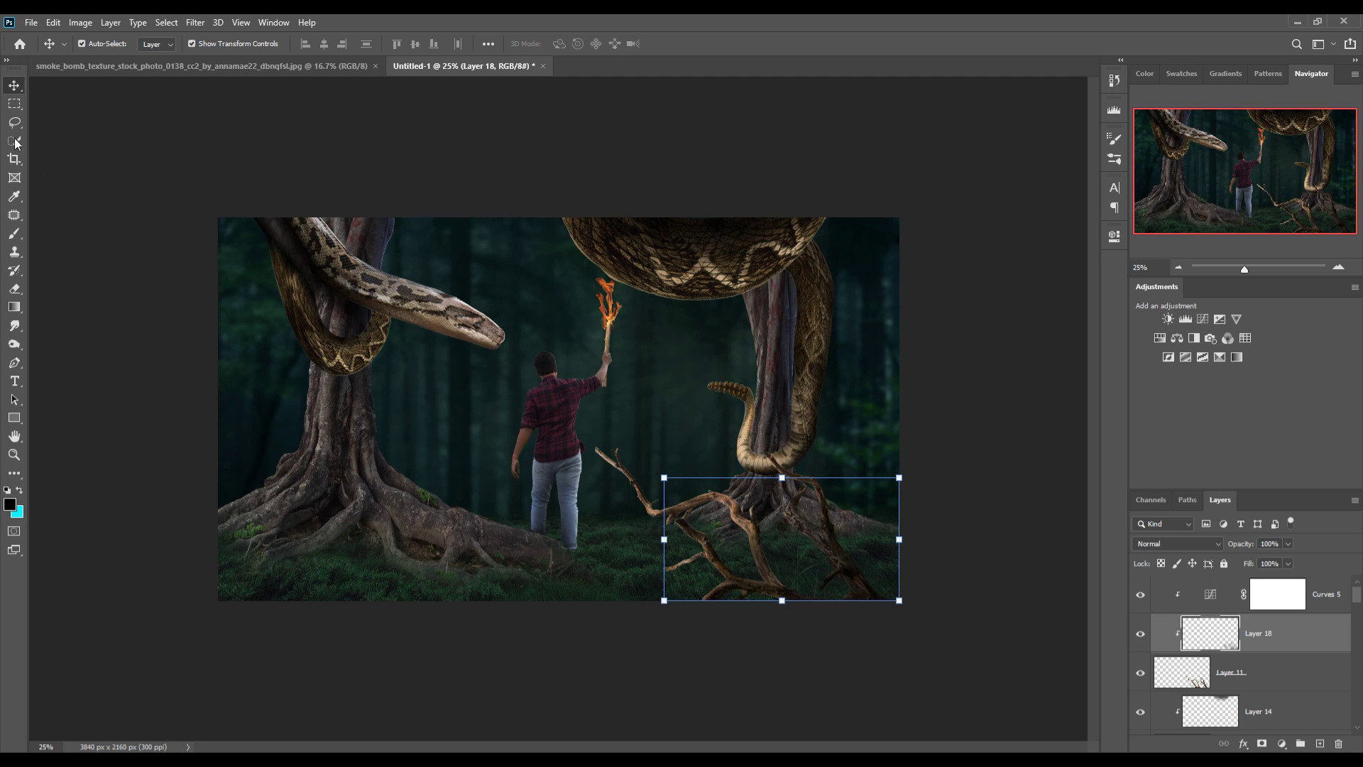
click(568, 426)
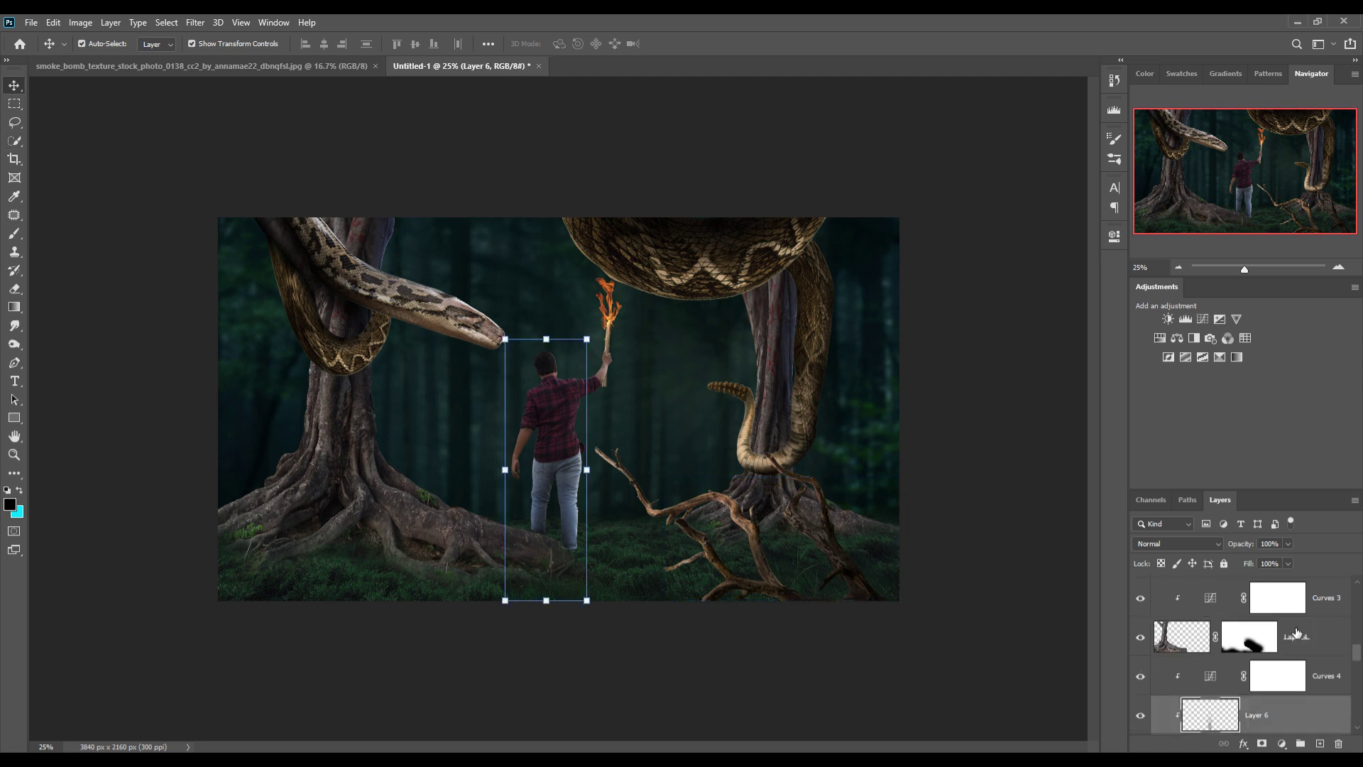
Step: Add a new layer above Curves 4, clipped and set to Linear Dodge (Add)
scroll(1299, 664, down, 1)
click(1332, 637)
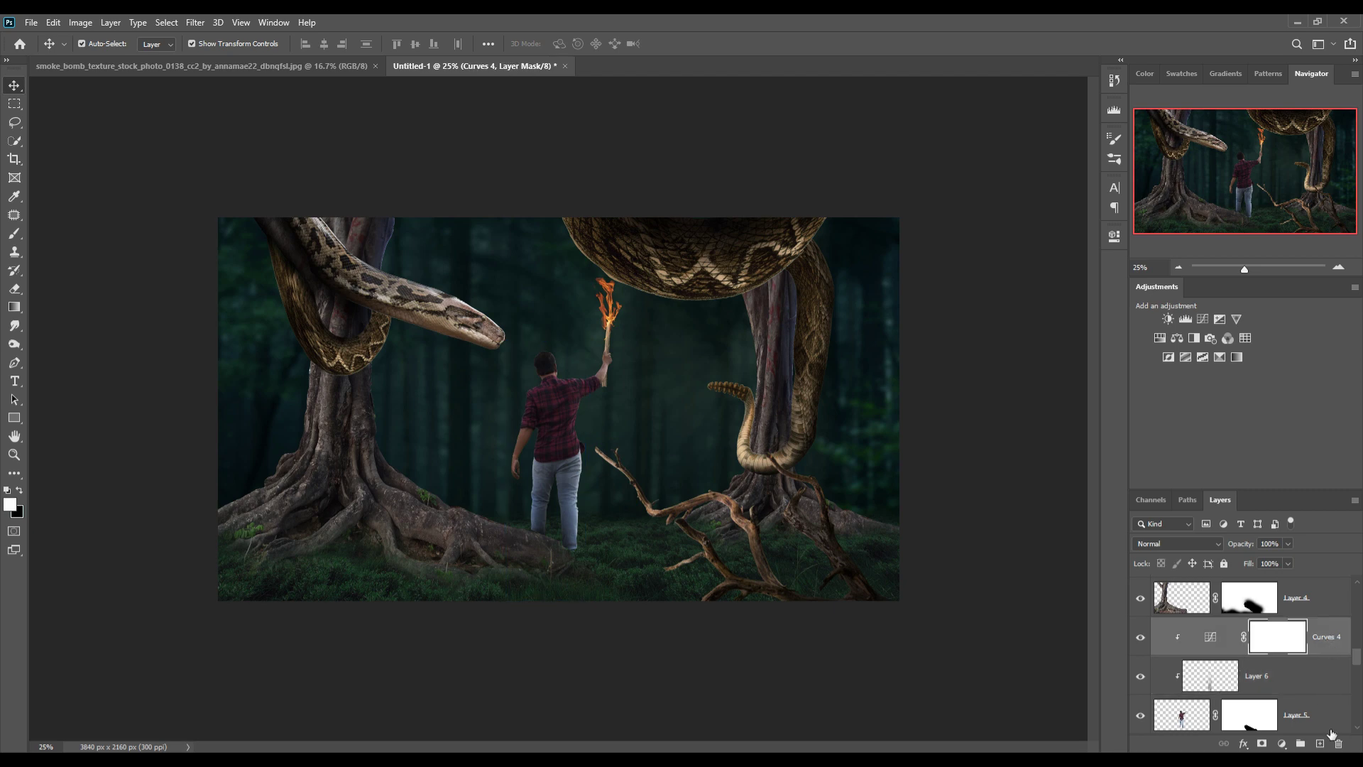
click(1320, 743)
right_click(1271, 642)
click(1237, 314)
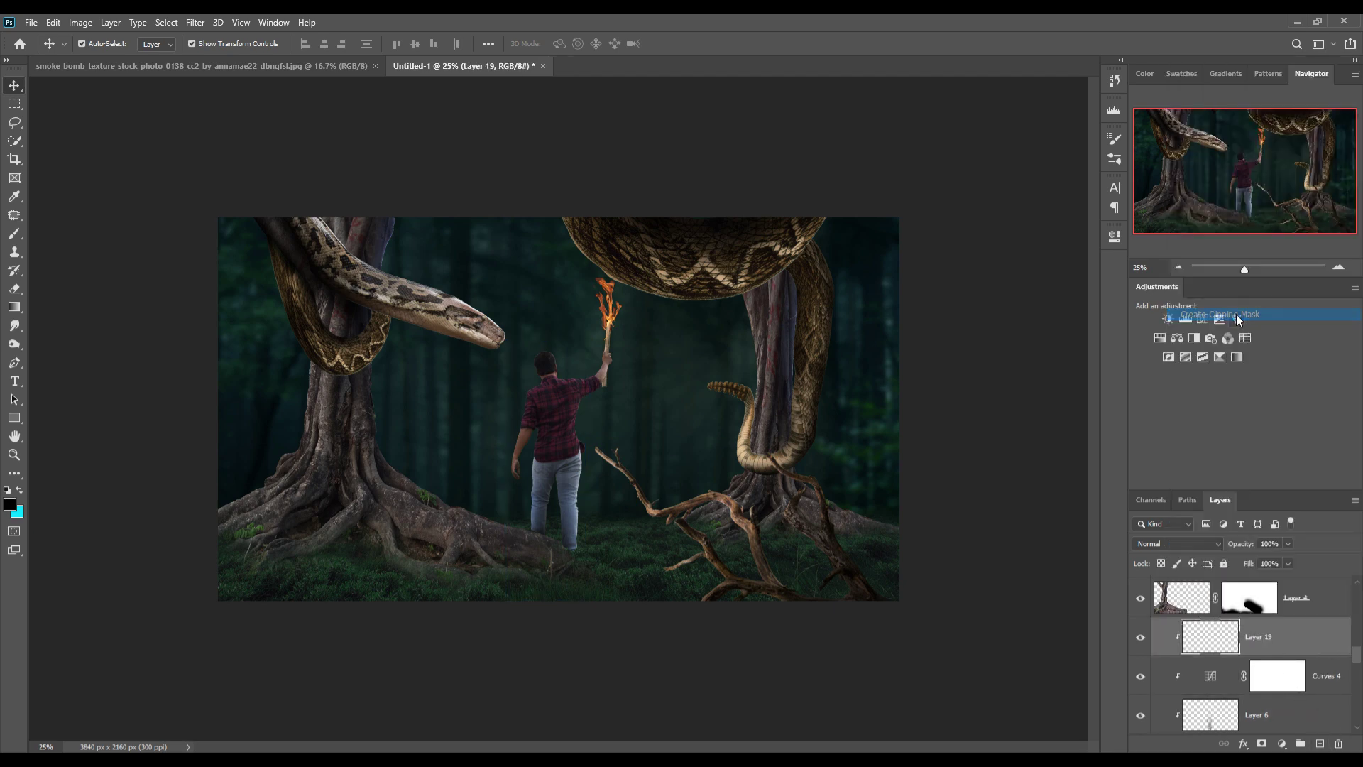
click(1213, 543)
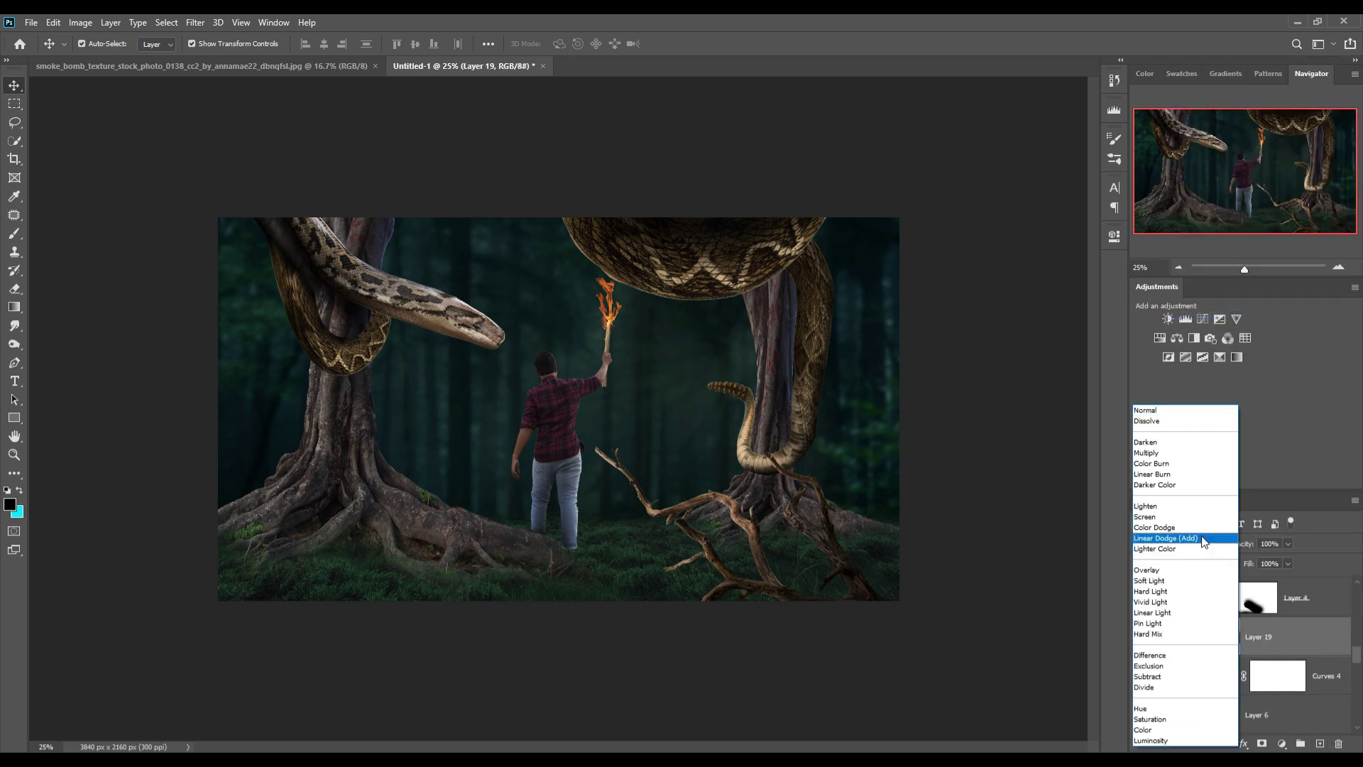
Step: Add a yellow-orange Solid Color fill layer (#fcb303) over the man
click(1282, 743)
click(1275, 487)
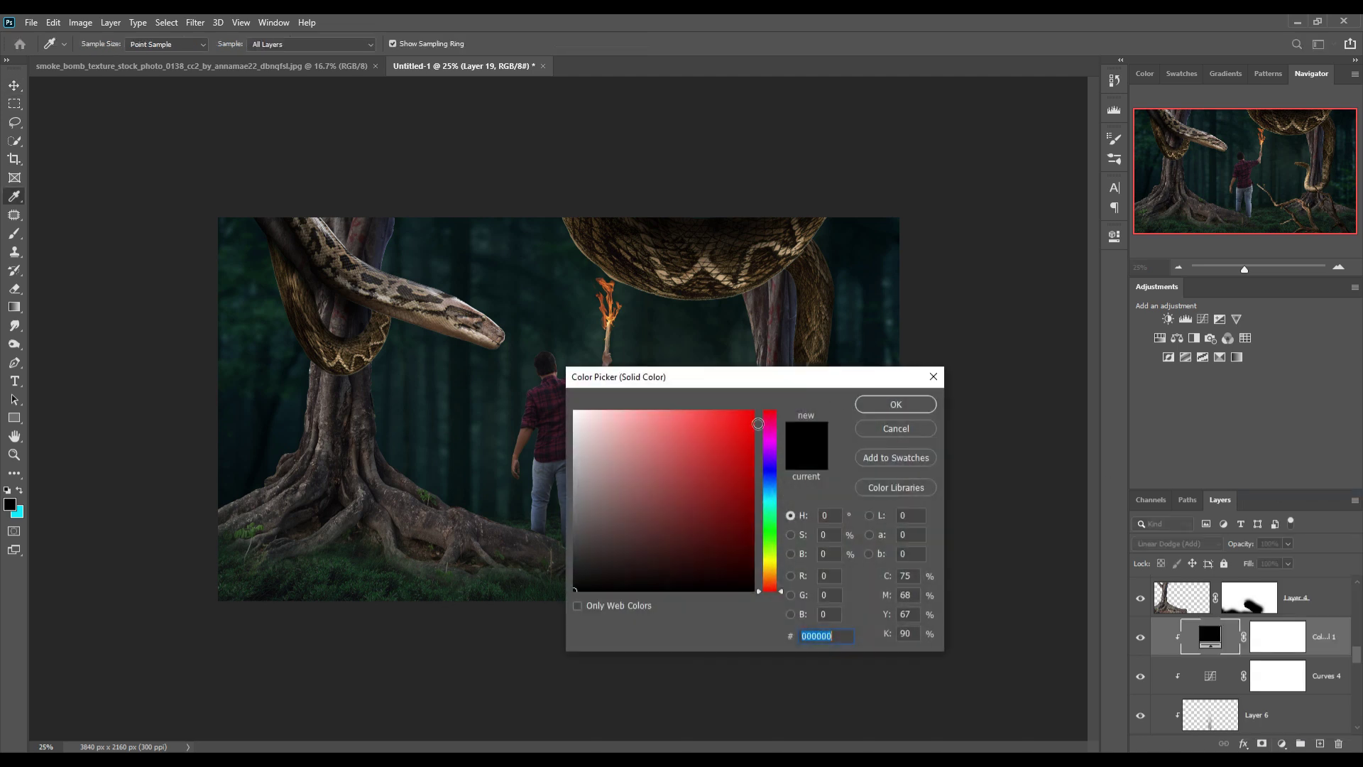
click(753, 413)
click(771, 572)
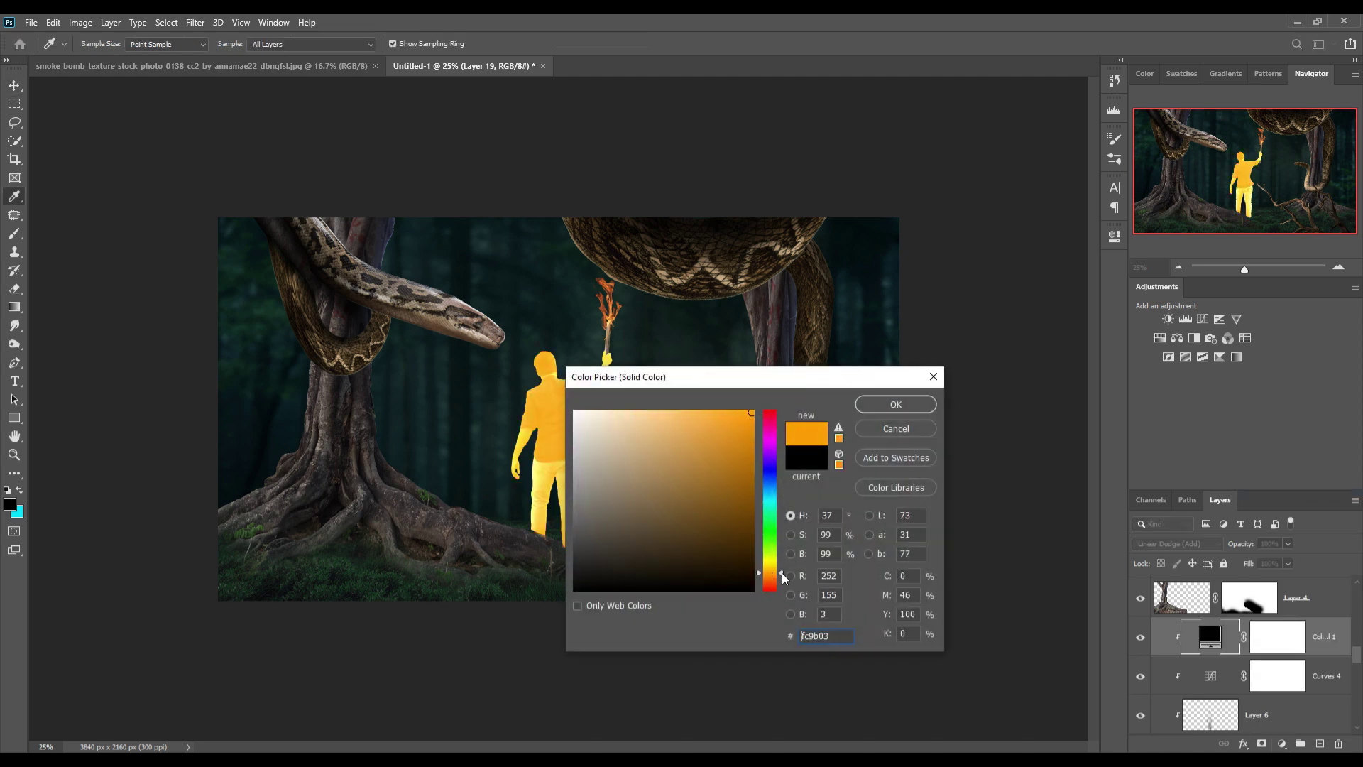
drag(783, 577, 783, 574)
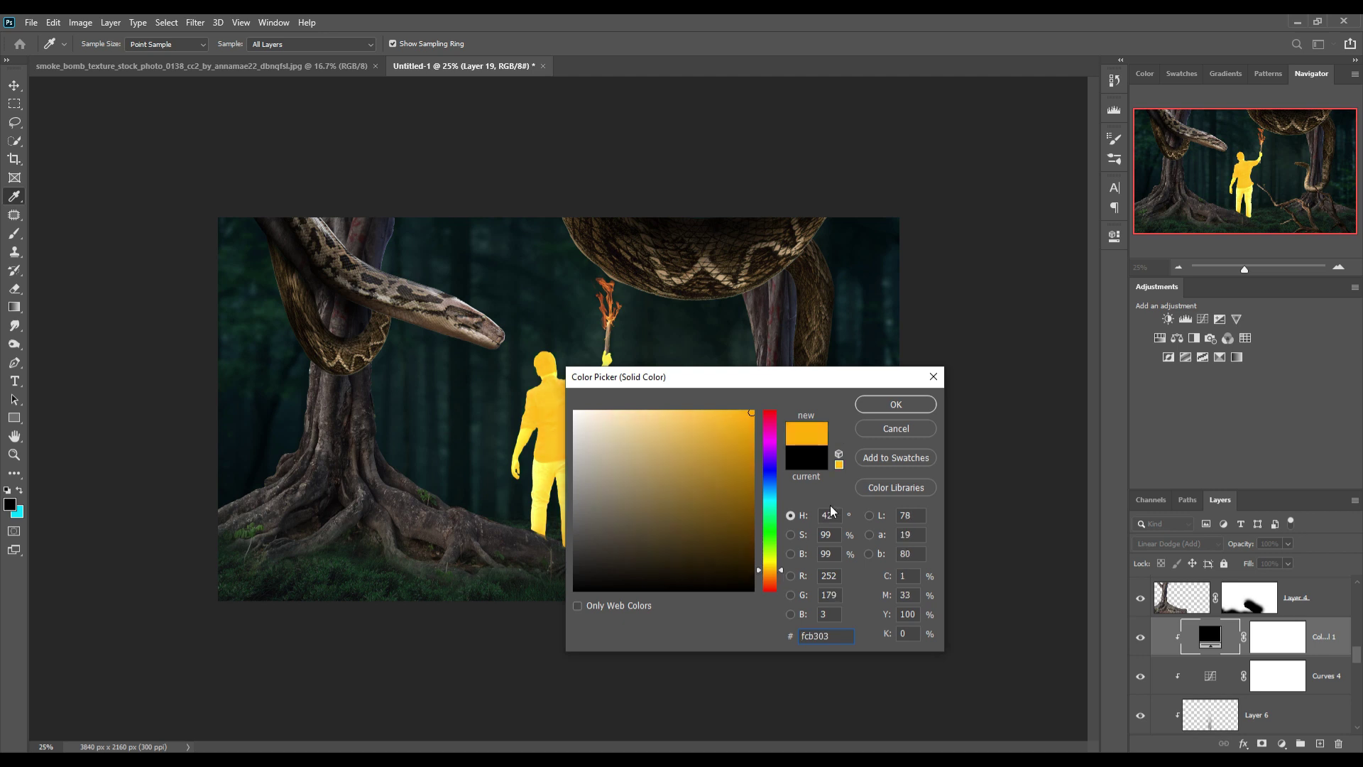
click(872, 411)
Step: Toggle the fill layer's mask with Ctrl+I and bring up its Blending Options
click(1288, 643)
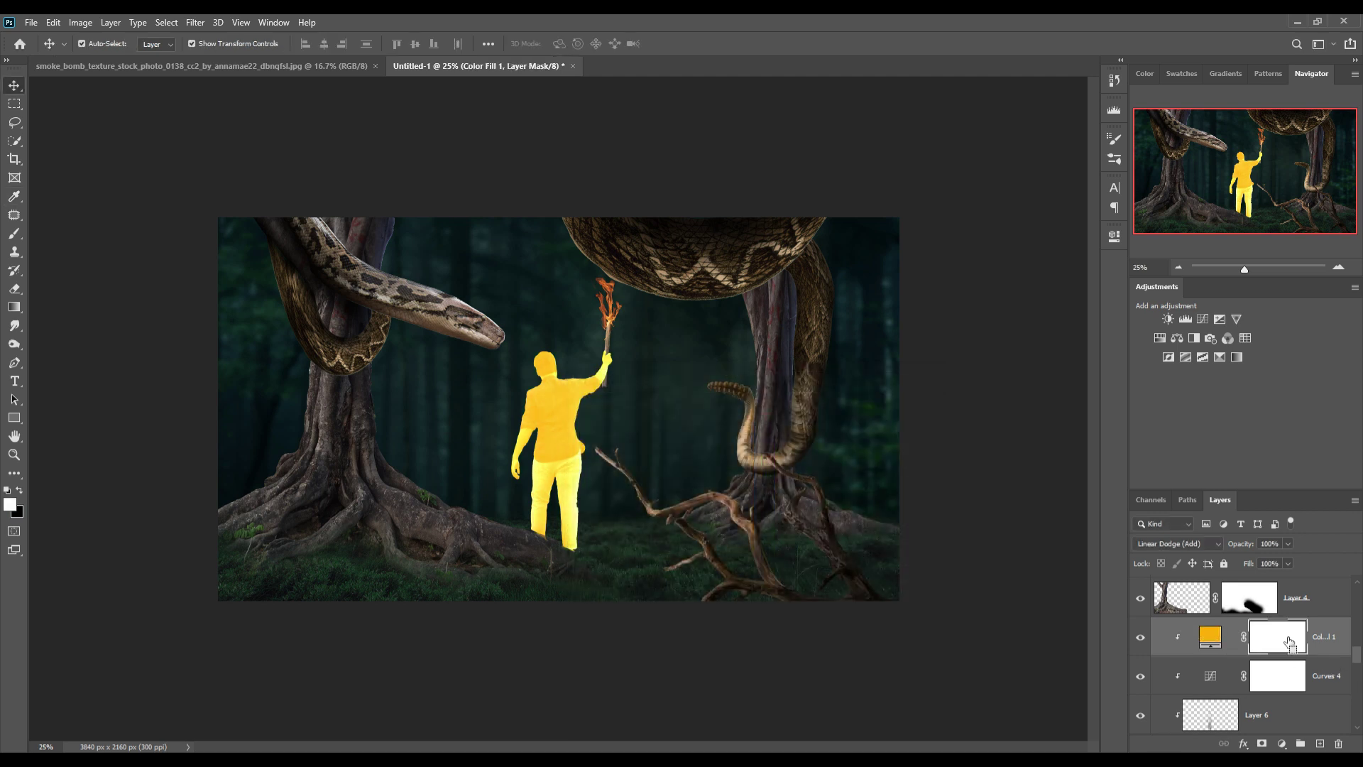
key(ctrl+i)
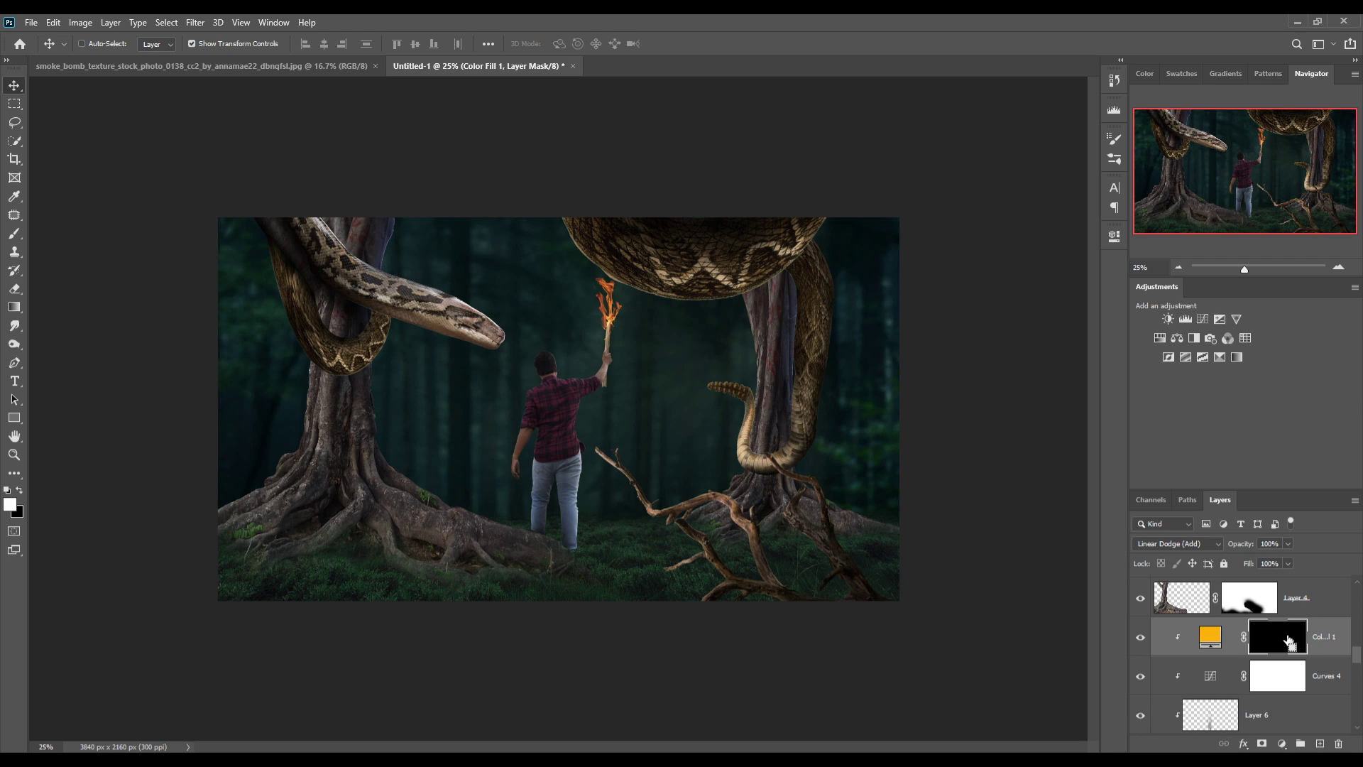
key(ctrl+i)
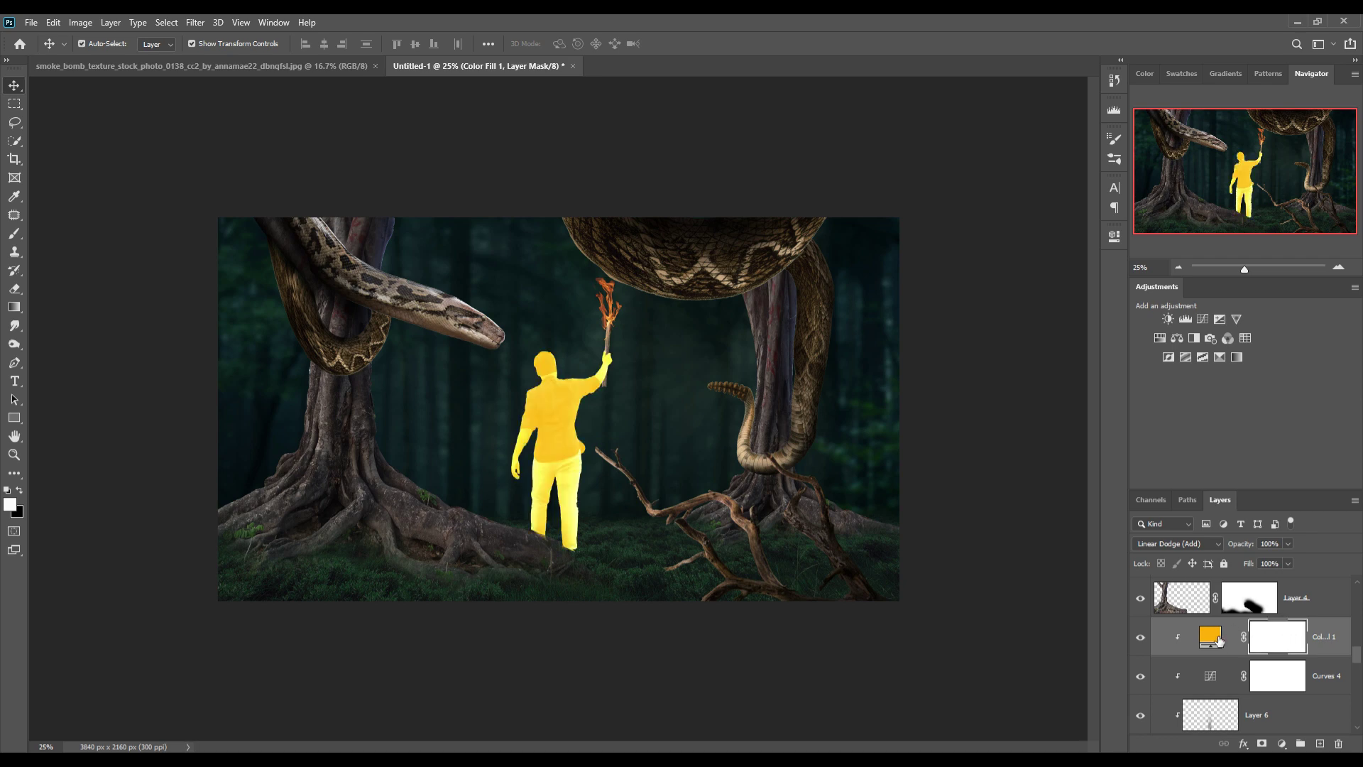
right_click(1219, 641)
click(1225, 359)
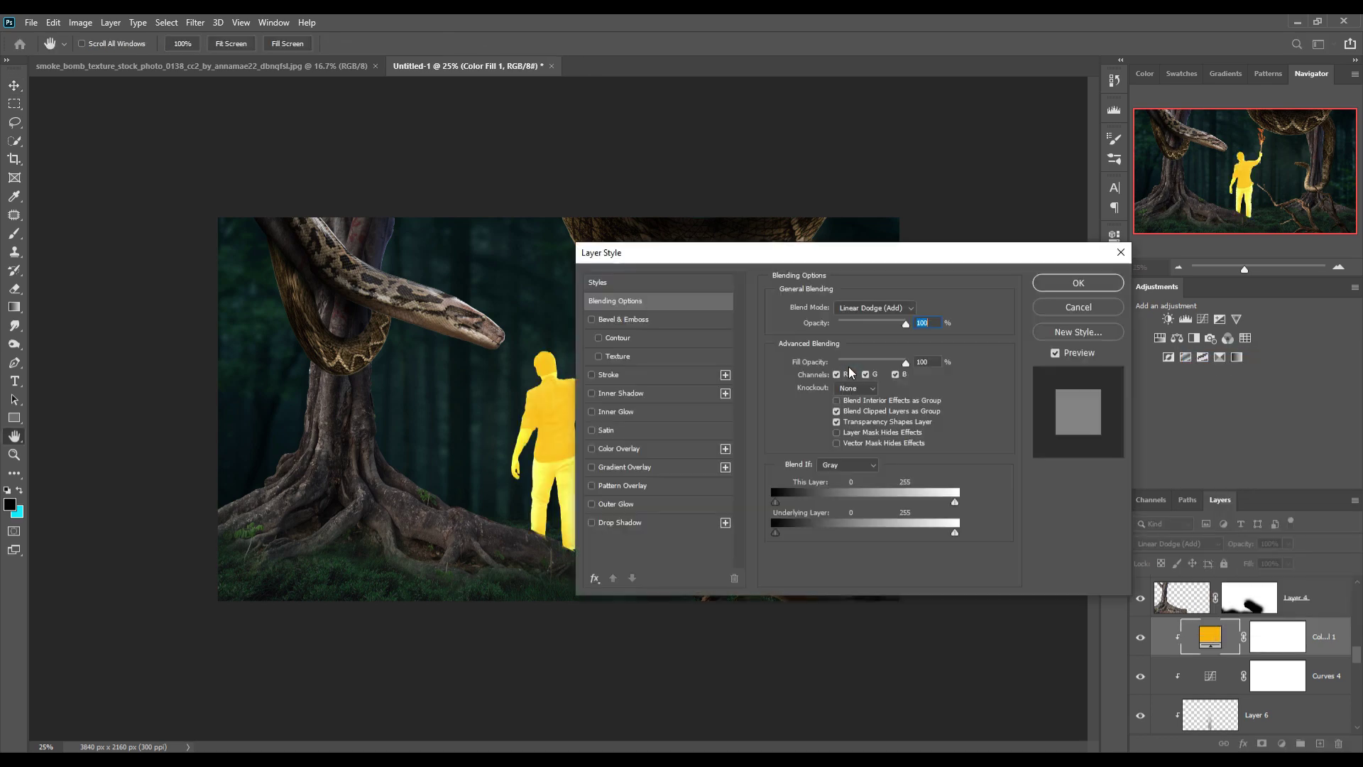
Step: Split the Underlying Layer black slider to about 0/57, then invert the fill's mask to black
drag(777, 534, 804, 534)
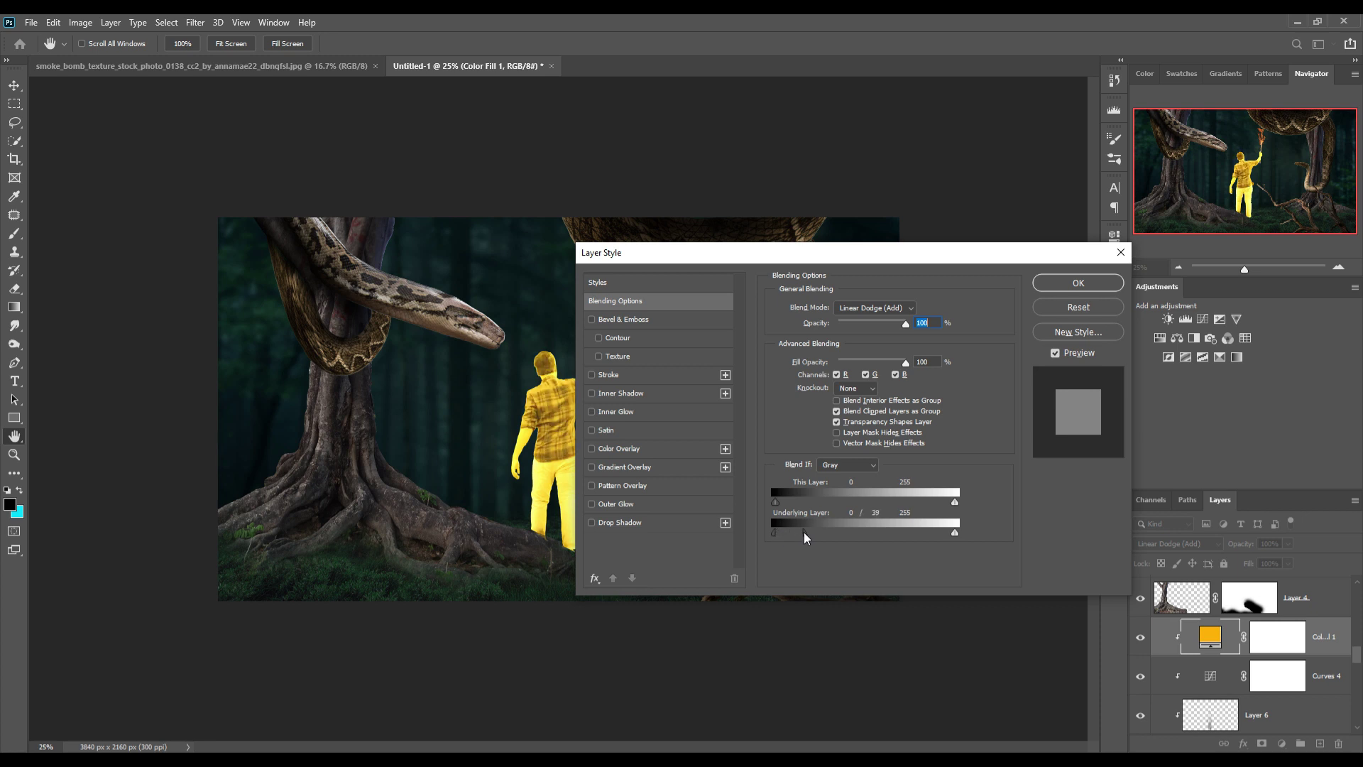
drag(837, 254, 943, 291)
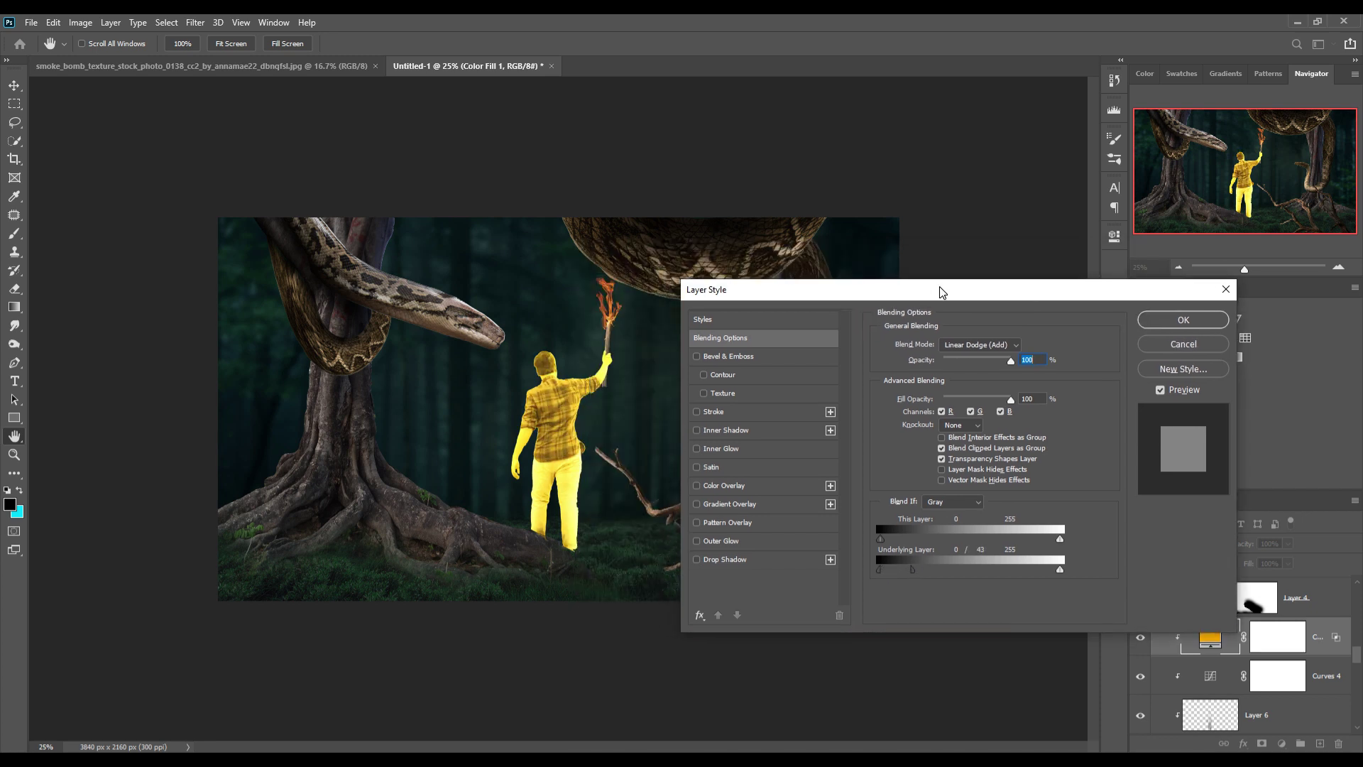
drag(932, 568, 943, 568)
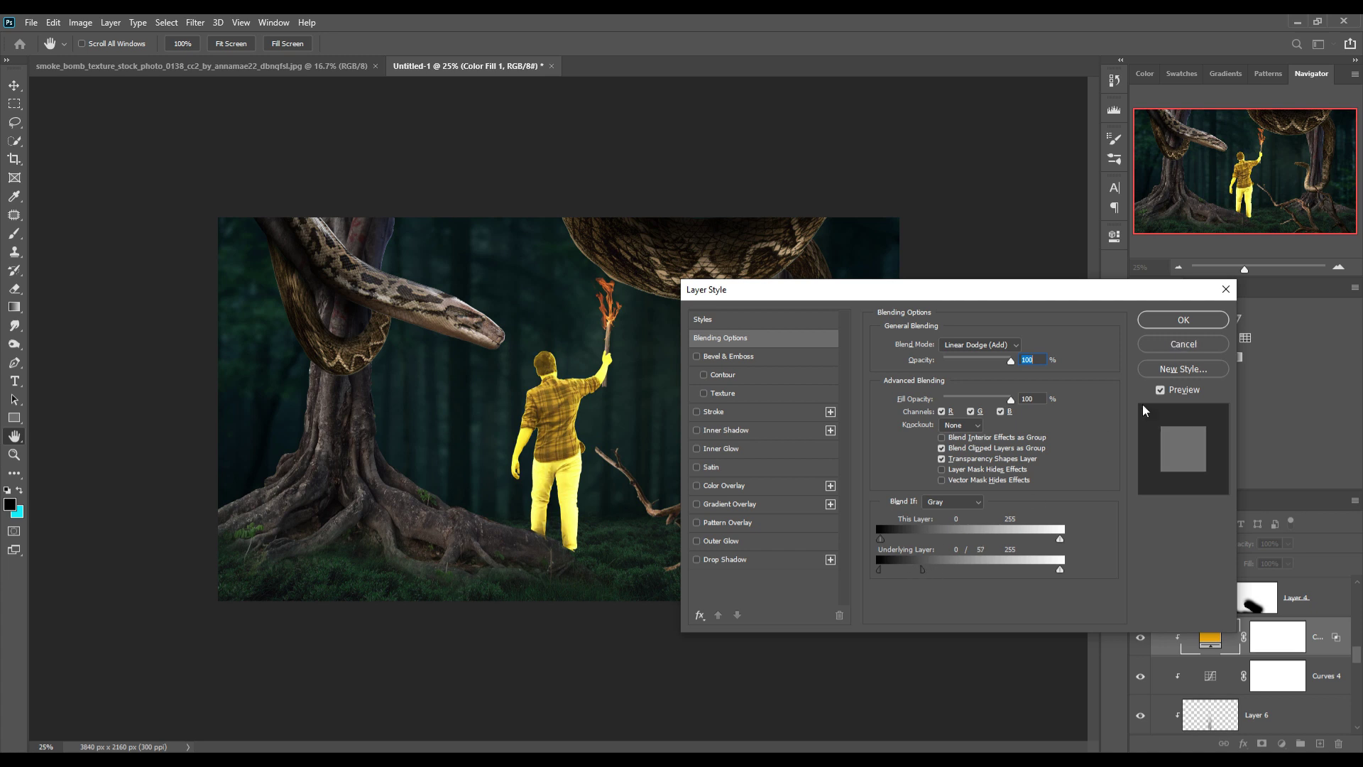
click(1166, 322)
click(1291, 643)
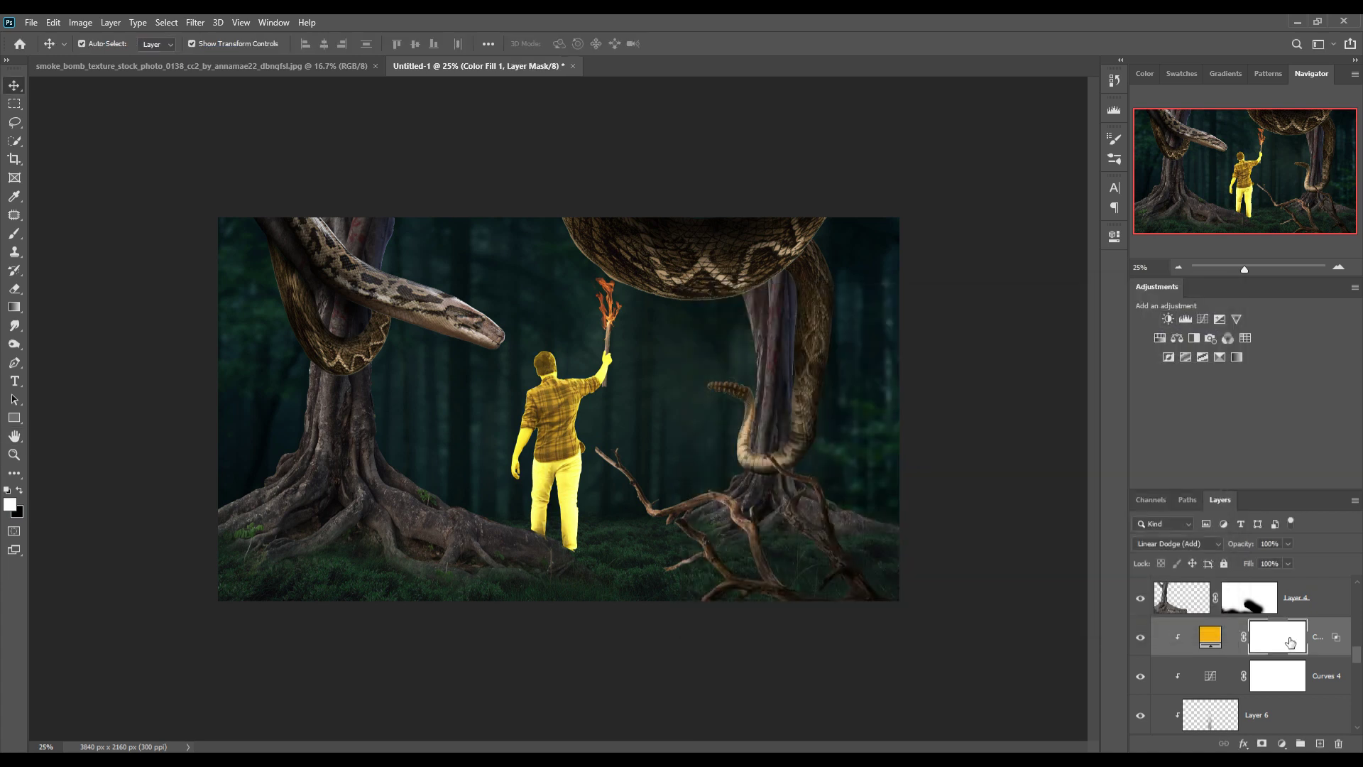
key(ctrl+i)
Step: At 100% zoom, paint glow along the raised shoulder, hair, shirt edge and left arm to hand
click(14, 234)
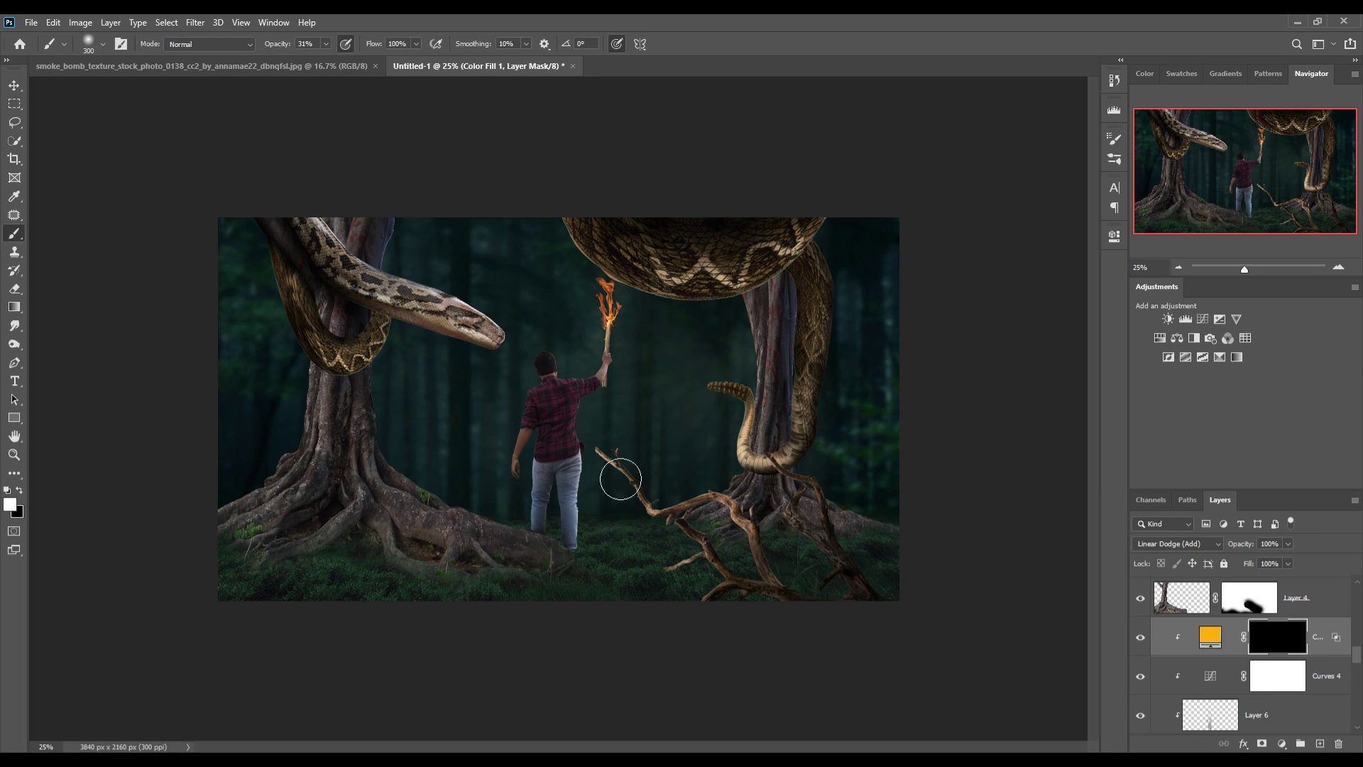
key(ctrl+1)
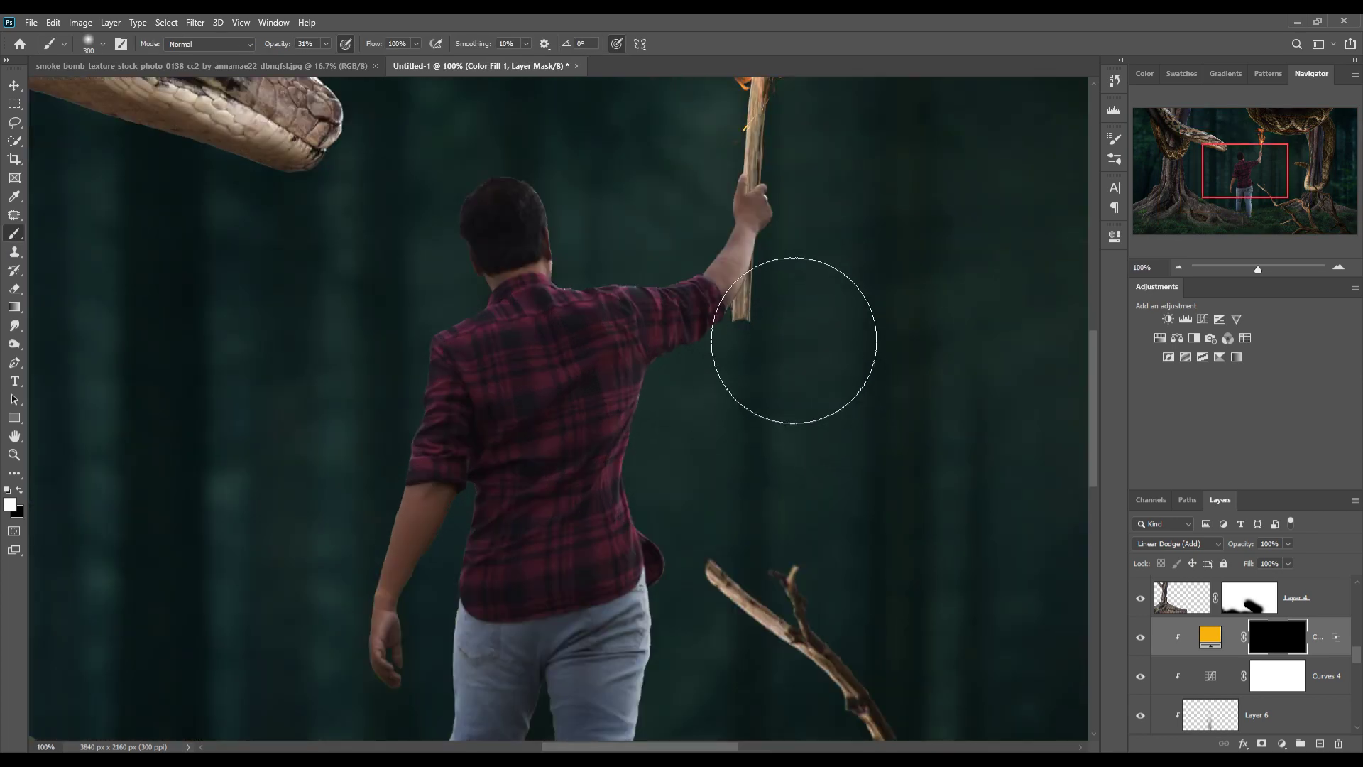
key(bracketleft)
key(bracketleft)
key(bracketleft)
key(bracketleft)
key(bracketleft)
key(bracketleft)
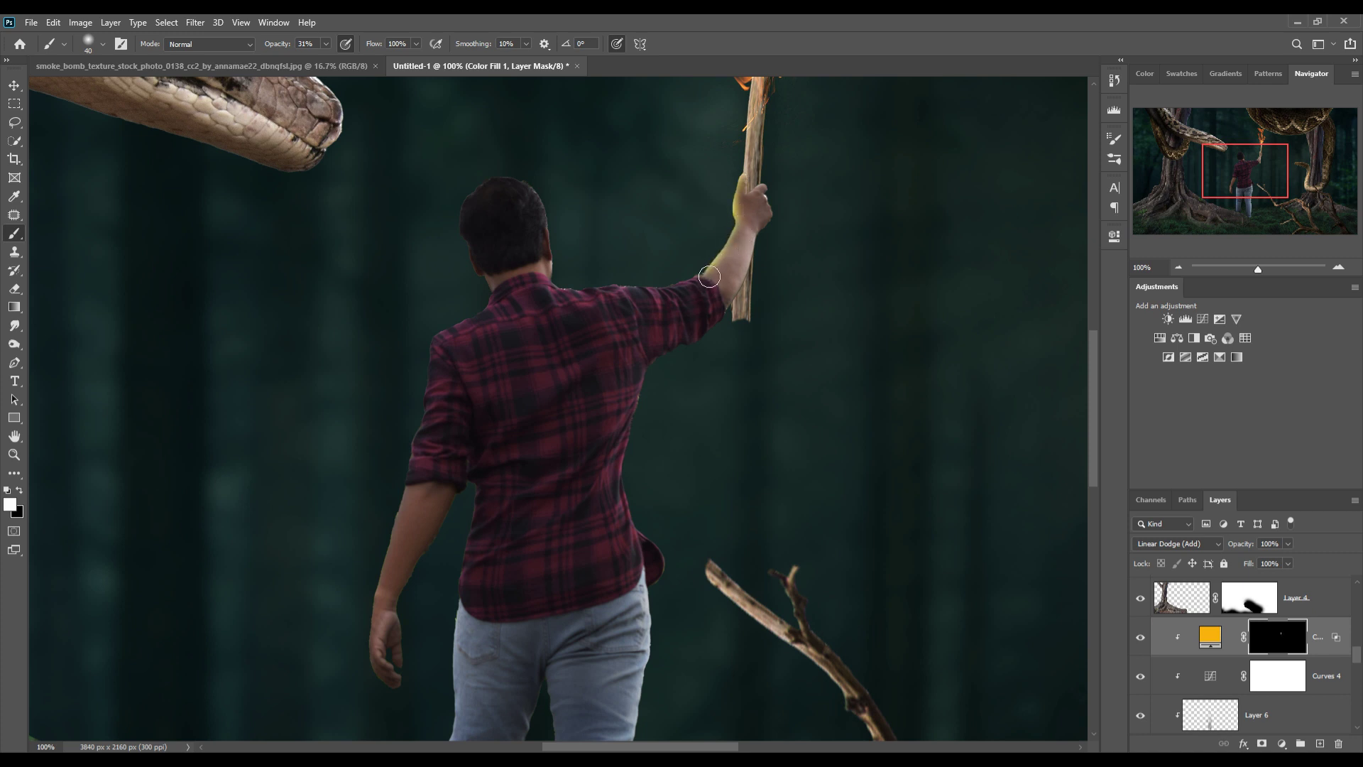
drag(709, 276, 600, 291)
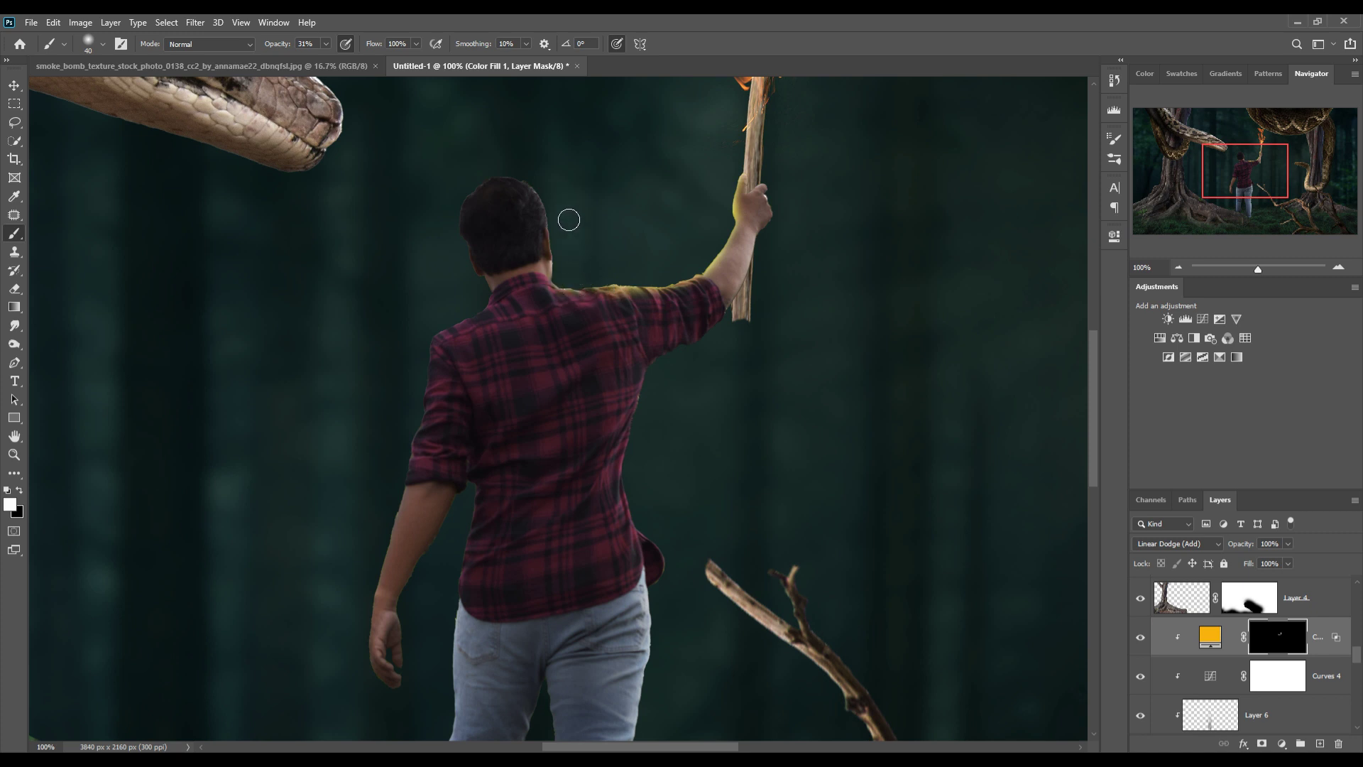
drag(566, 213, 487, 181)
drag(574, 266, 574, 245)
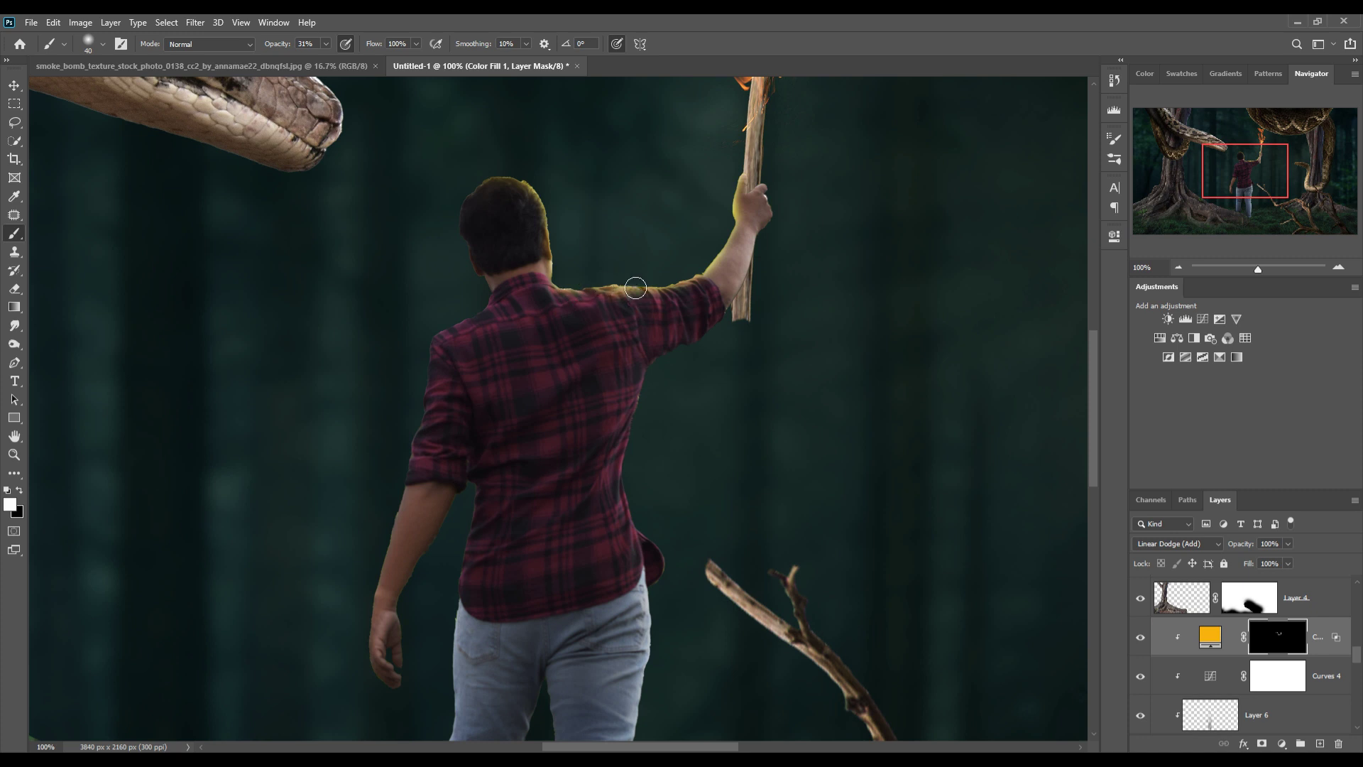
key(bracketright)
key(bracketright)
mouse_move(667, 475)
mouse_down()
mouse_move(651, 511)
mouse_move(657, 565)
mouse_up()
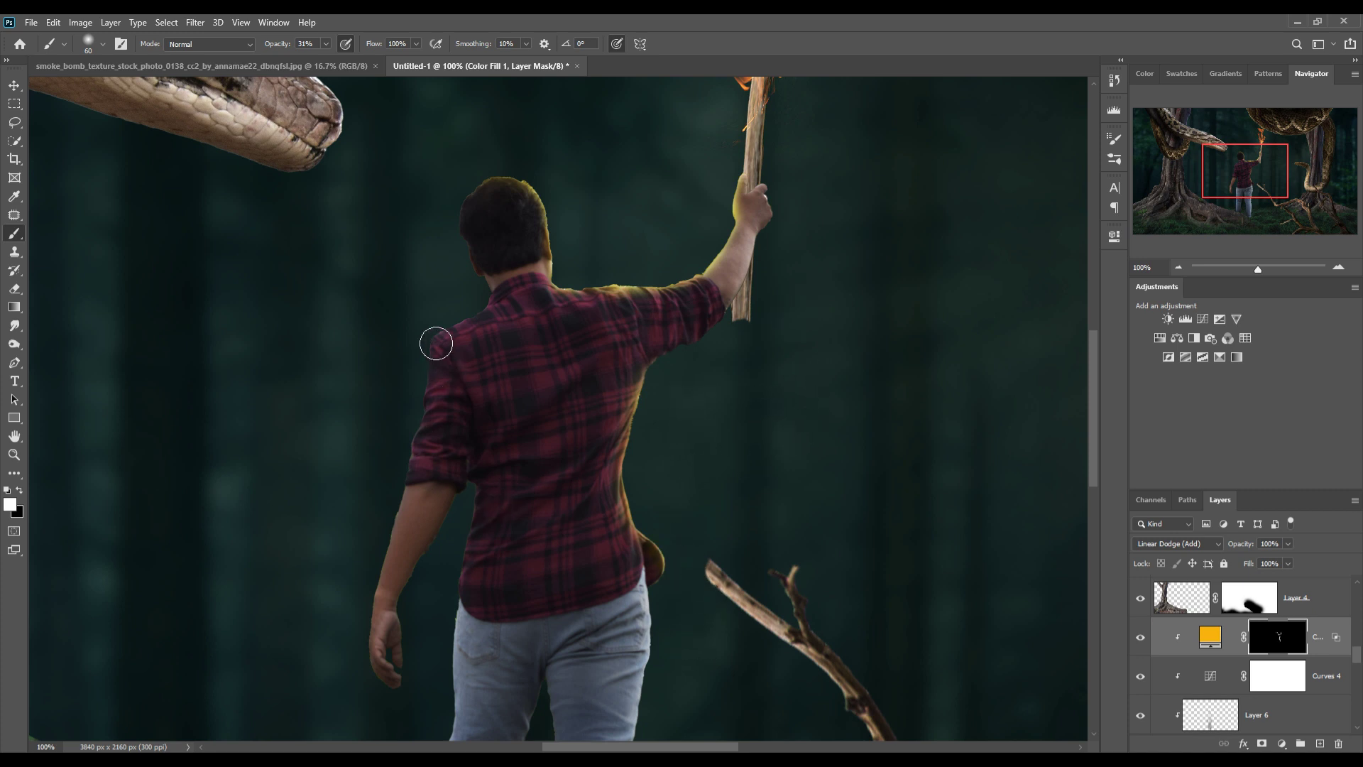
drag(435, 341, 426, 355)
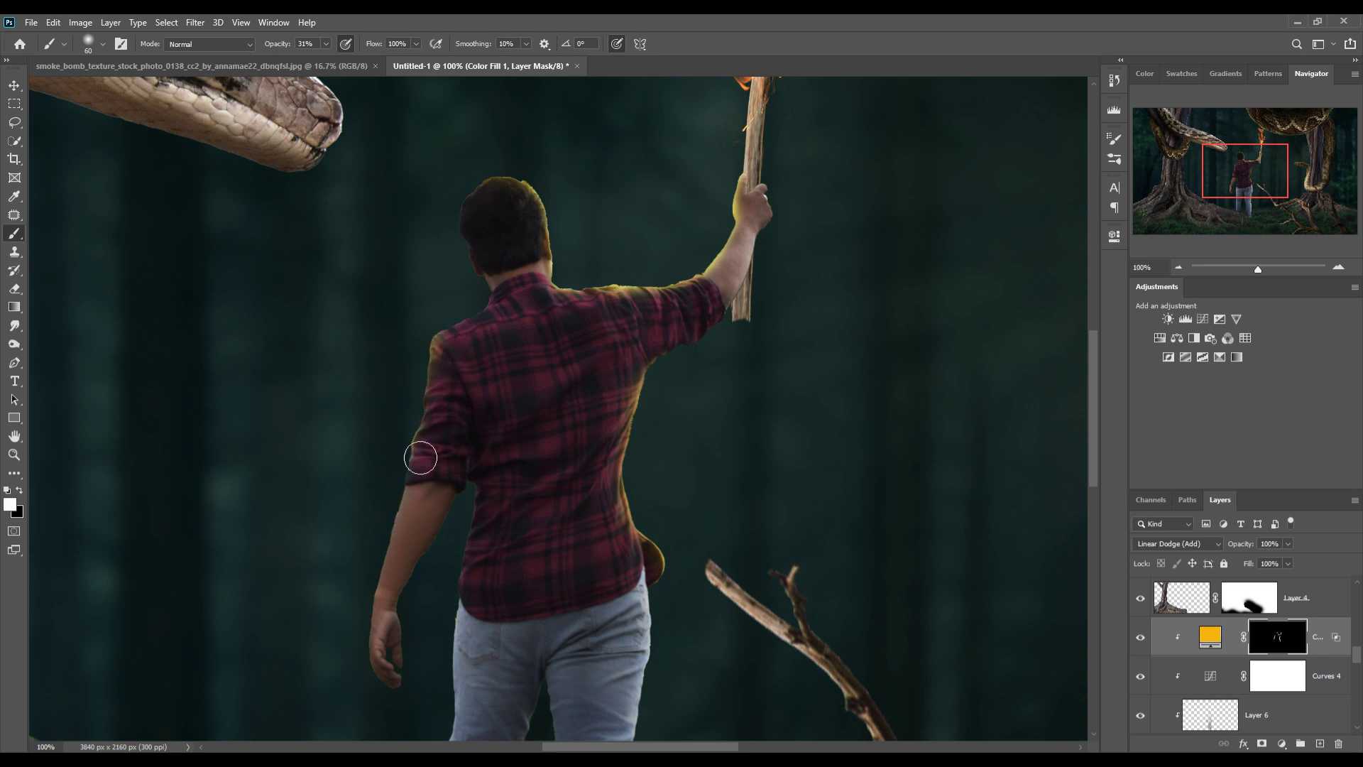
drag(420, 457, 370, 632)
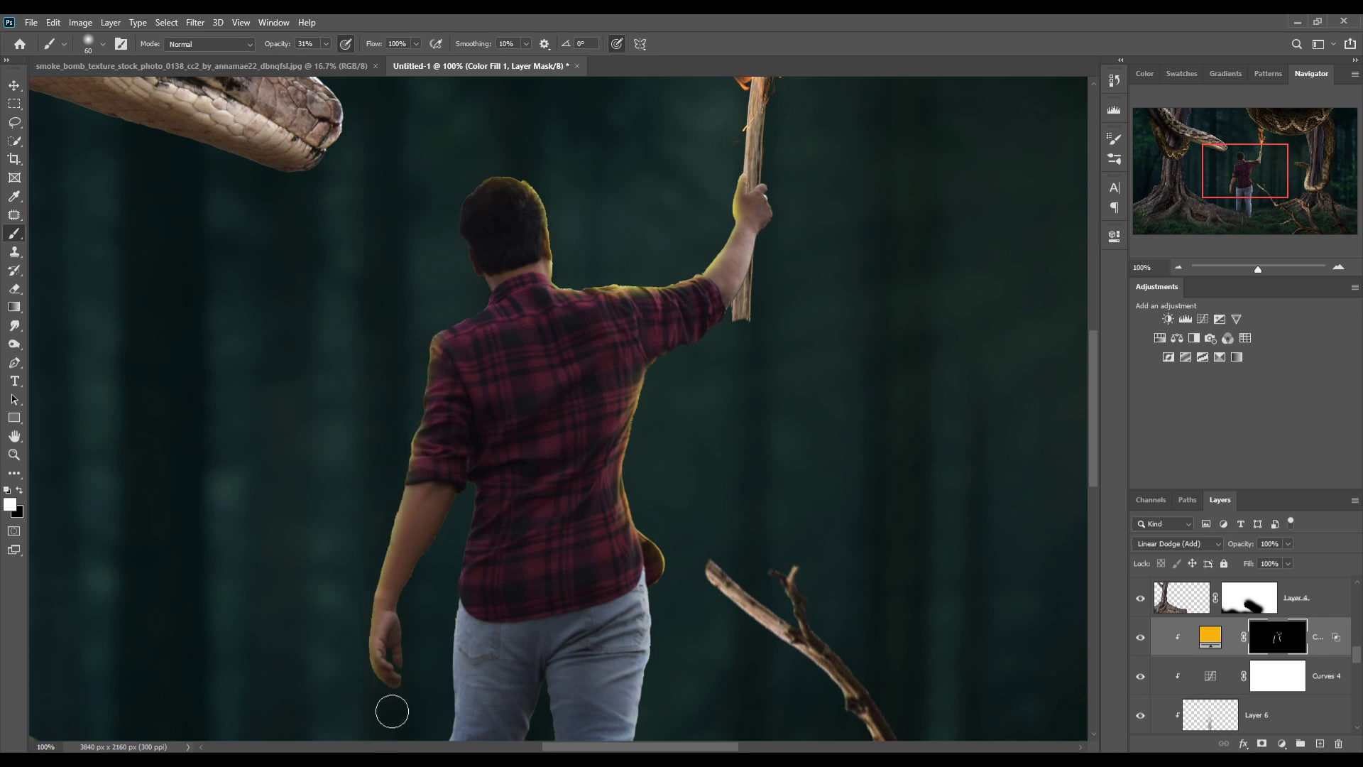
drag(450, 332, 494, 321)
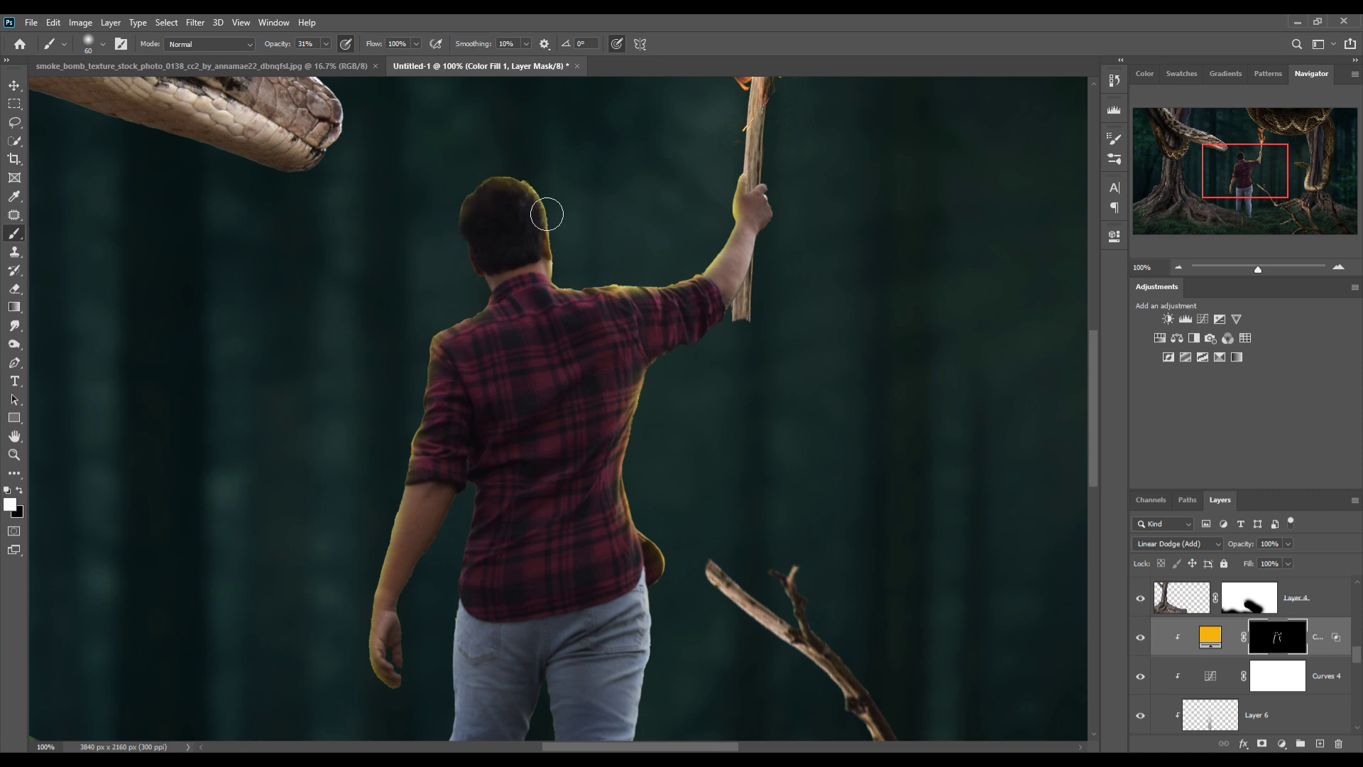
Step: Glow the back's right edge and right shoulder, then the head and neck at 21% opacity
key(bracketright)
key(bracketright)
key(bracketright)
key(bracketright)
key(bracketright)
drag(715, 466, 683, 613)
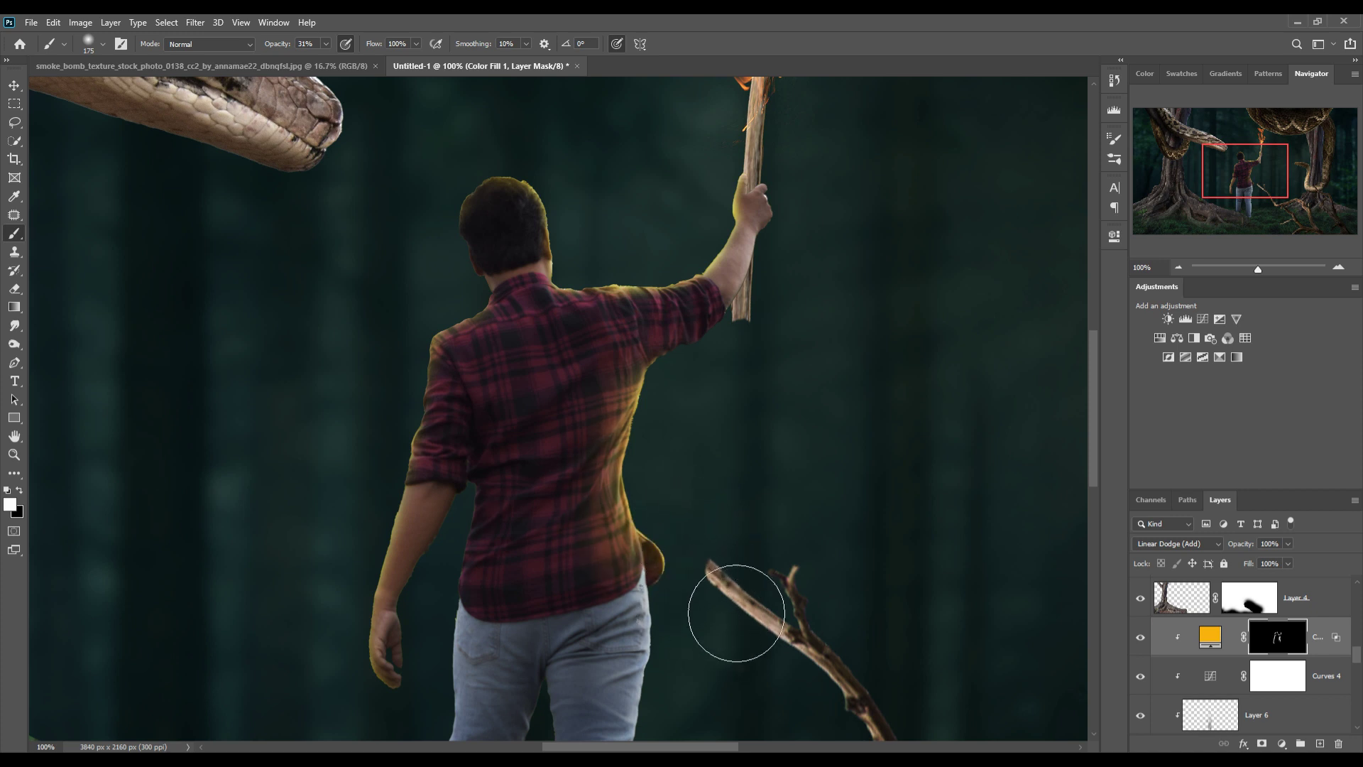
mouse_move(676, 310)
mouse_down()
mouse_move(648, 345)
mouse_move(694, 275)
mouse_move(731, 305)
mouse_move(631, 321)
mouse_up()
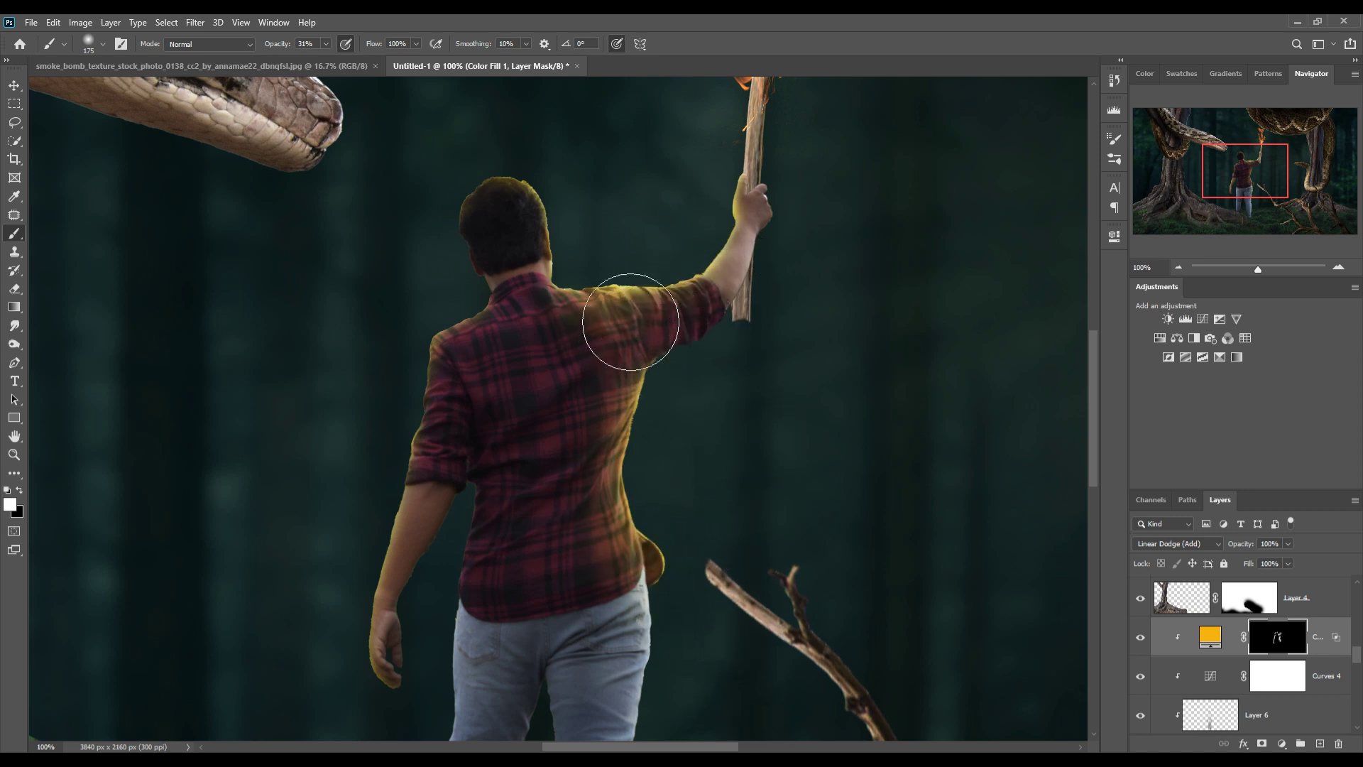
click(326, 43)
drag(320, 64, 319, 63)
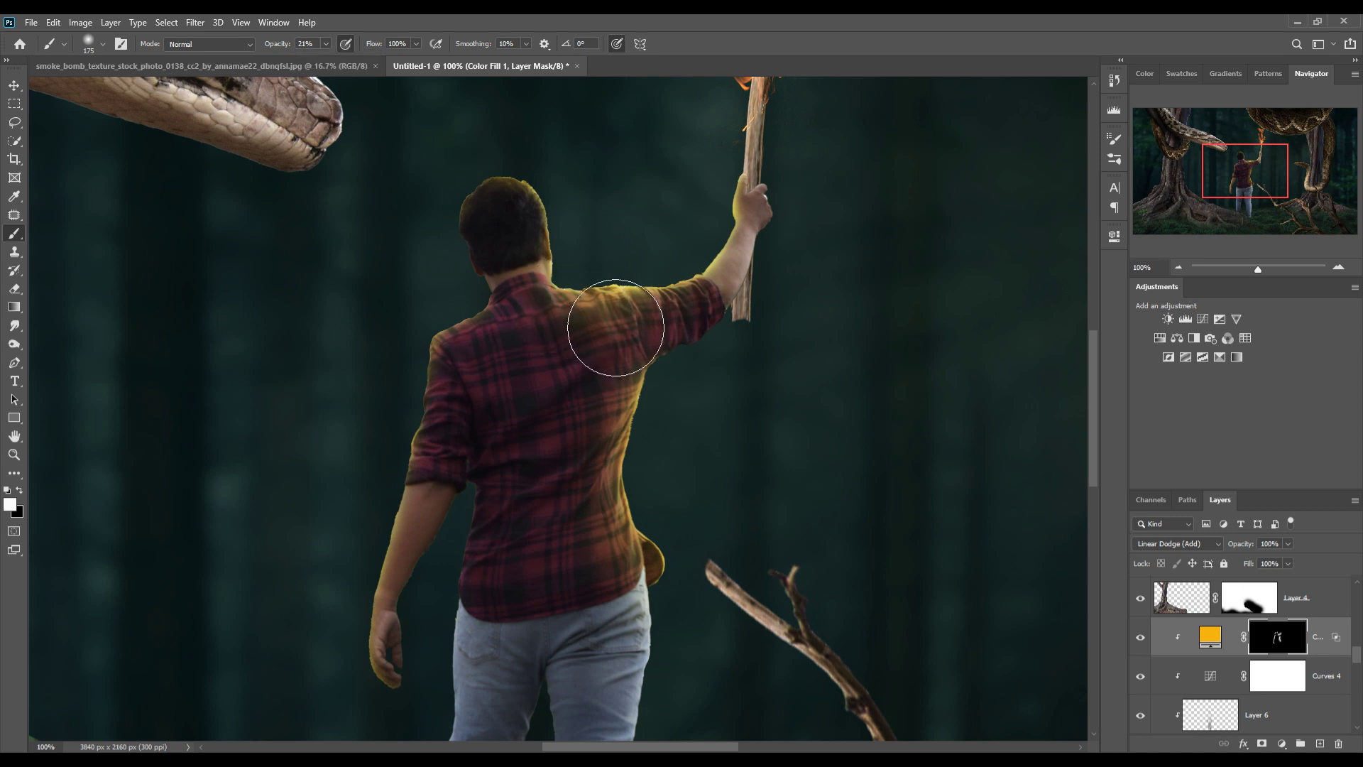
mouse_move(593, 258)
mouse_down()
mouse_move(578, 228)
mouse_move(518, 221)
mouse_up()
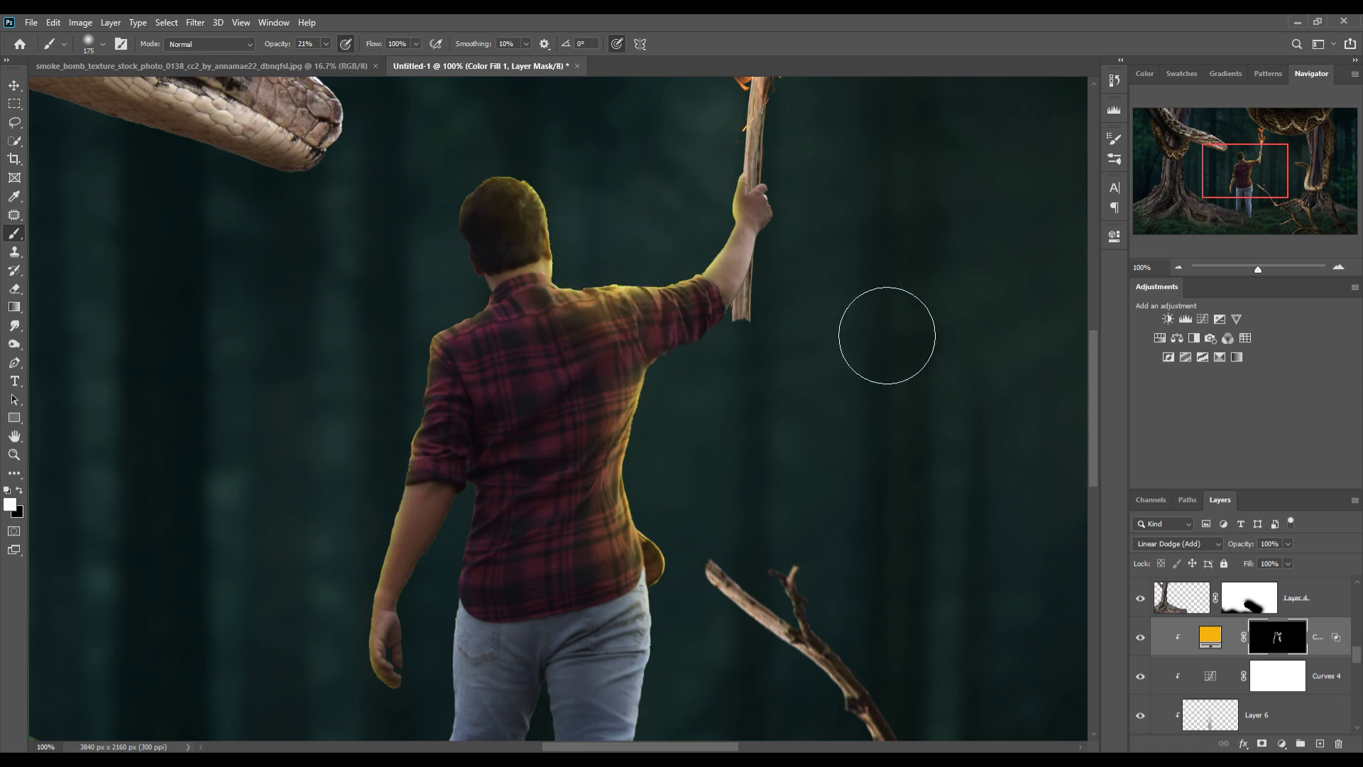
drag(699, 501, 669, 426)
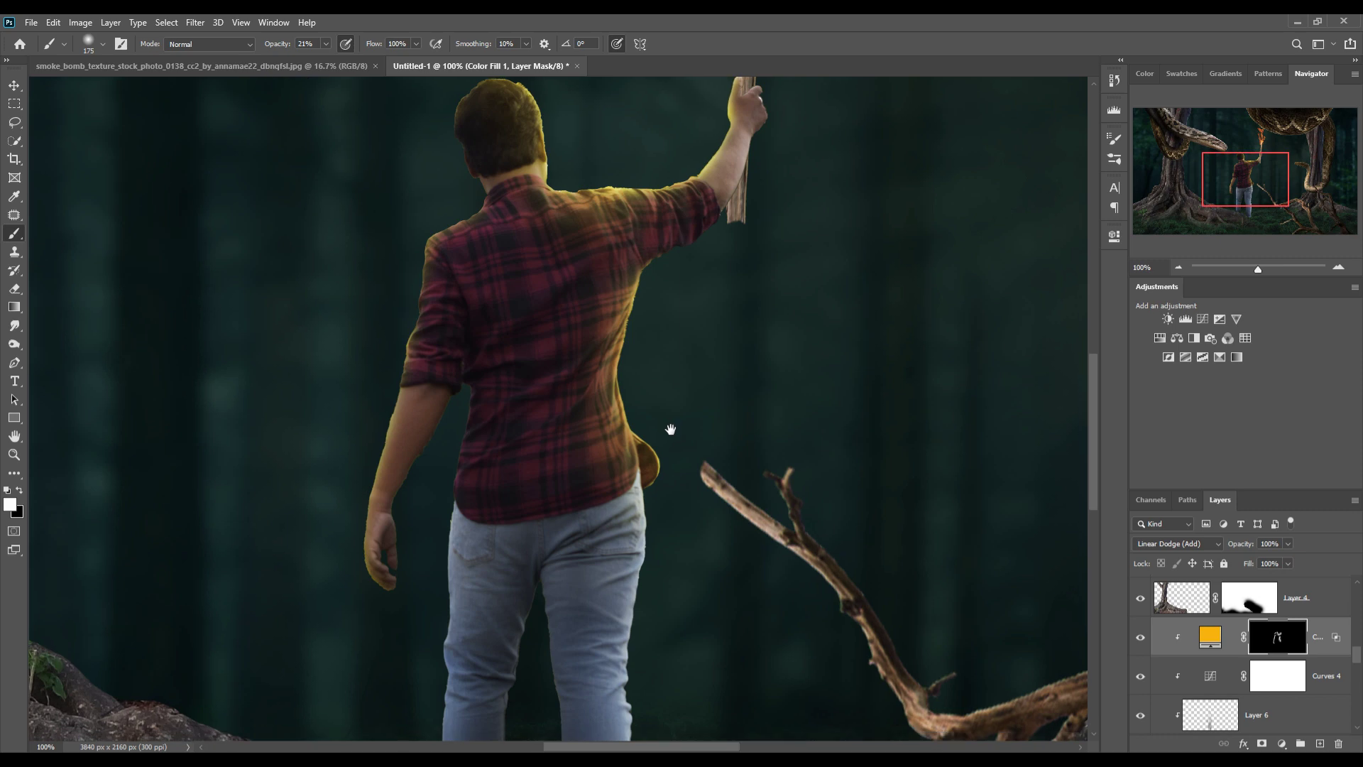
drag(694, 639, 727, 389)
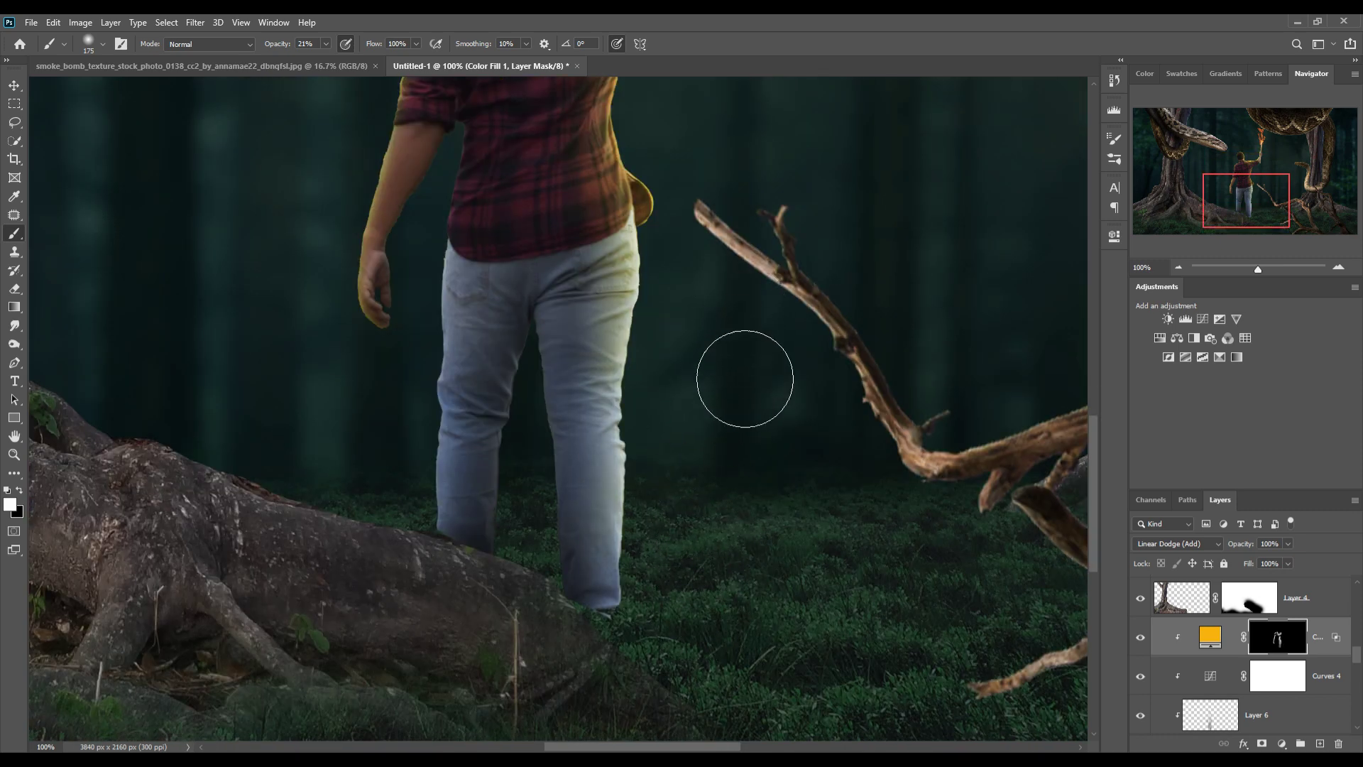
Step: With a 40 px brush, paint glow along the right leg's edge and the raised hand
key(bracketleft)
key(bracketleft)
key(bracketleft)
key(bracketleft)
key(bracketleft)
key(bracketleft)
click(326, 44)
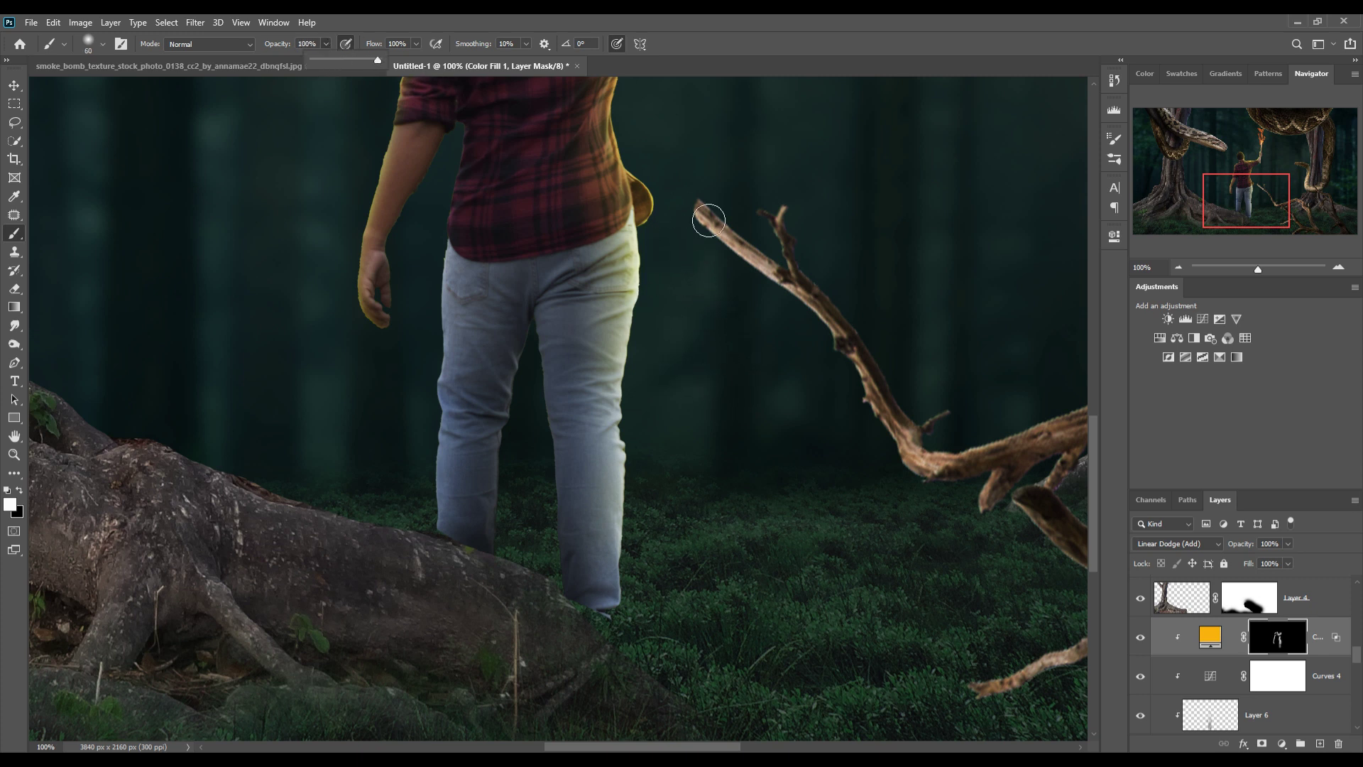
key(bracketleft)
key(bracketleft)
drag(639, 241, 633, 440)
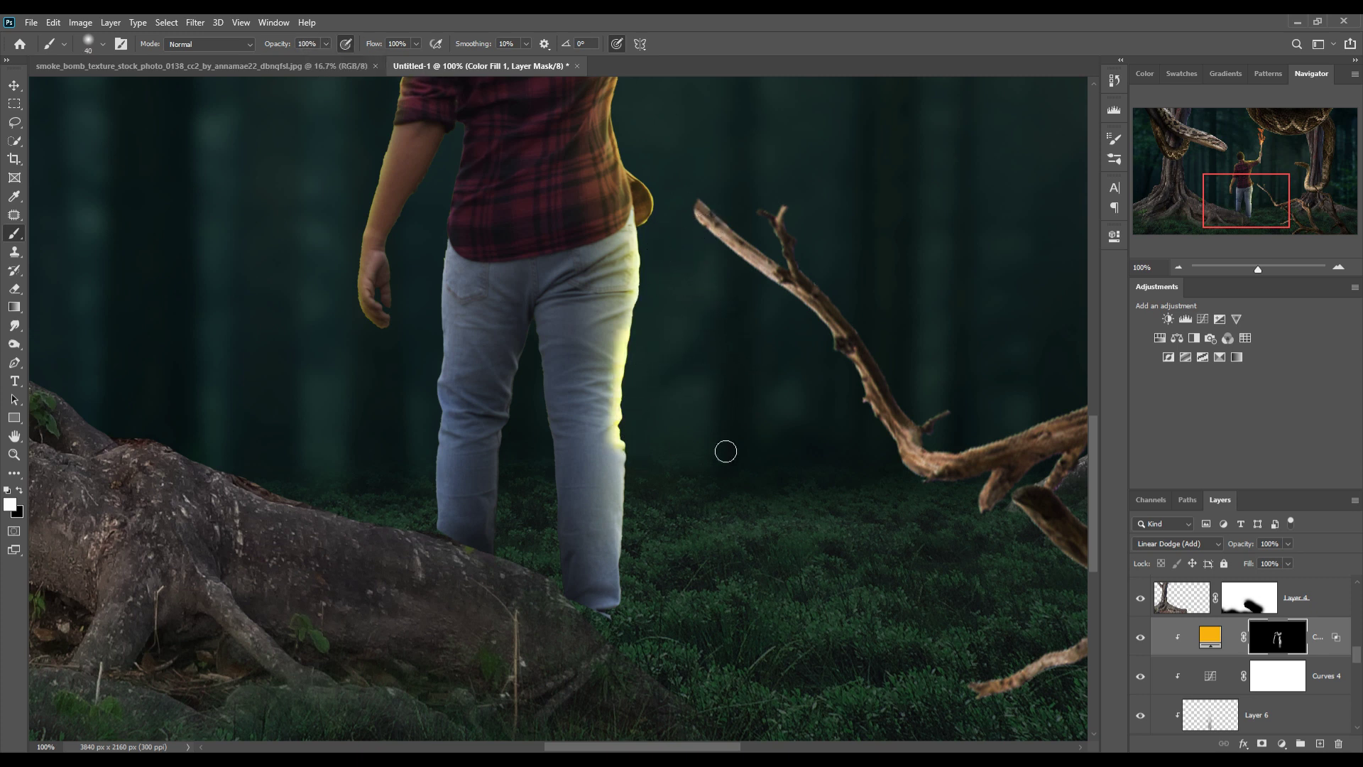
key(ctrl+z)
mouse_move(657, 280)
mouse_down()
mouse_move(639, 414)
mouse_move(660, 483)
mouse_up()
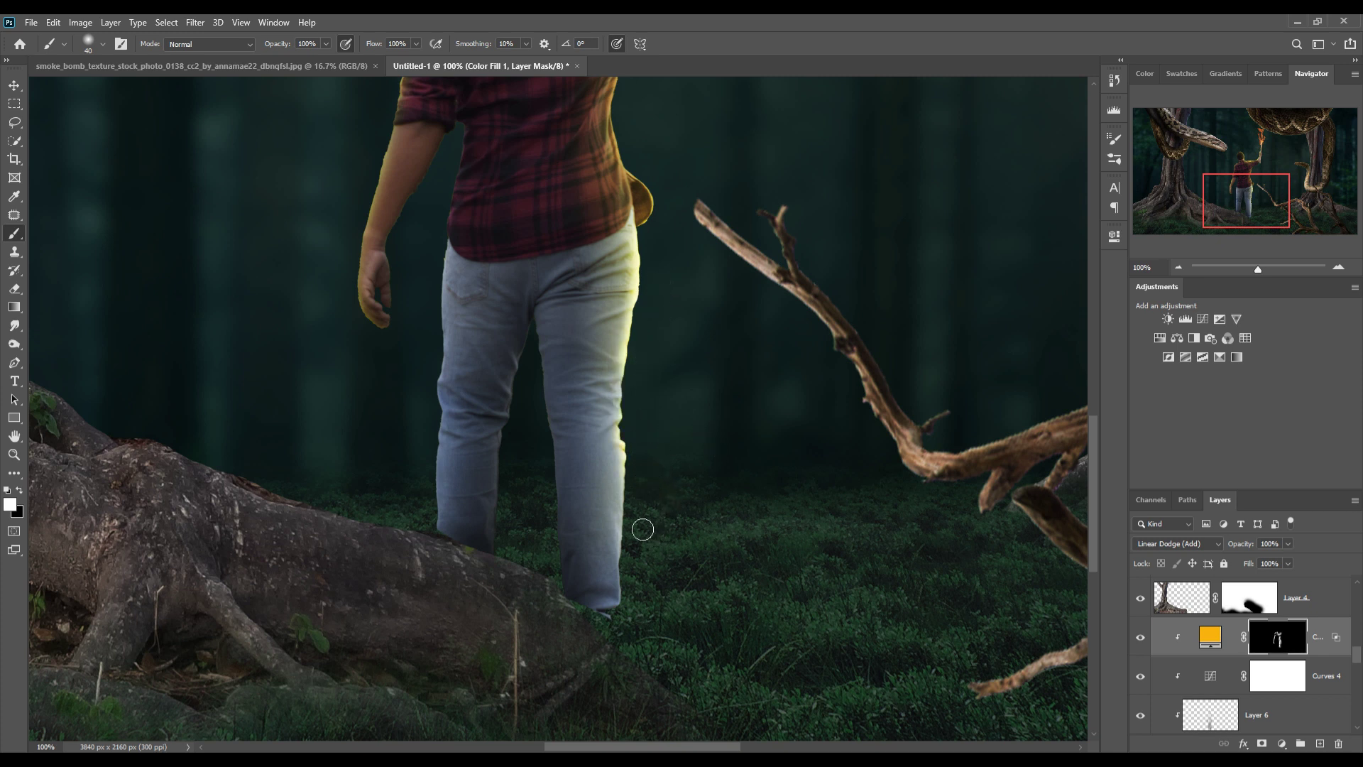
drag(624, 525, 616, 365)
drag(400, 123, 369, 173)
scroll(682, 299, up, 3)
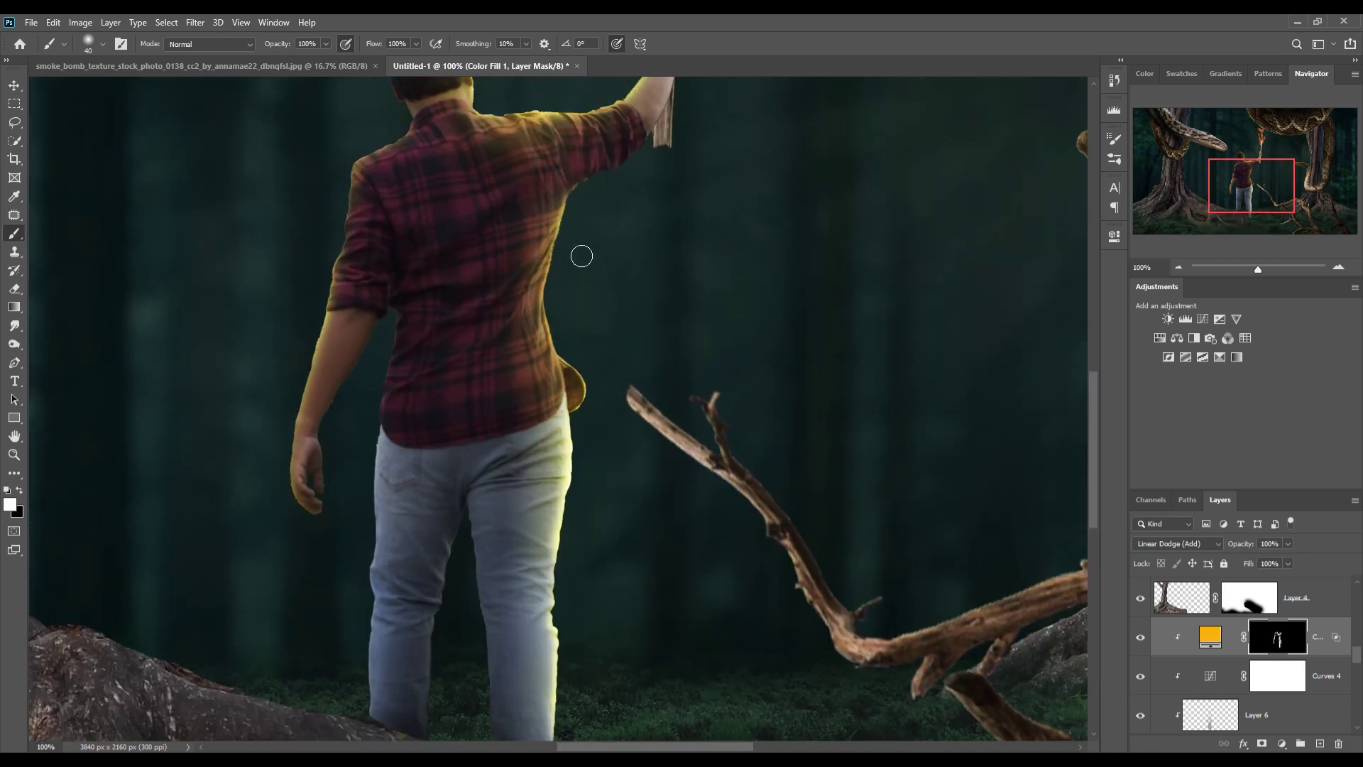
scroll(683, 315, up, 4)
mouse_move(703, 158)
mouse_down()
mouse_move(722, 182)
mouse_move(660, 309)
mouse_up()
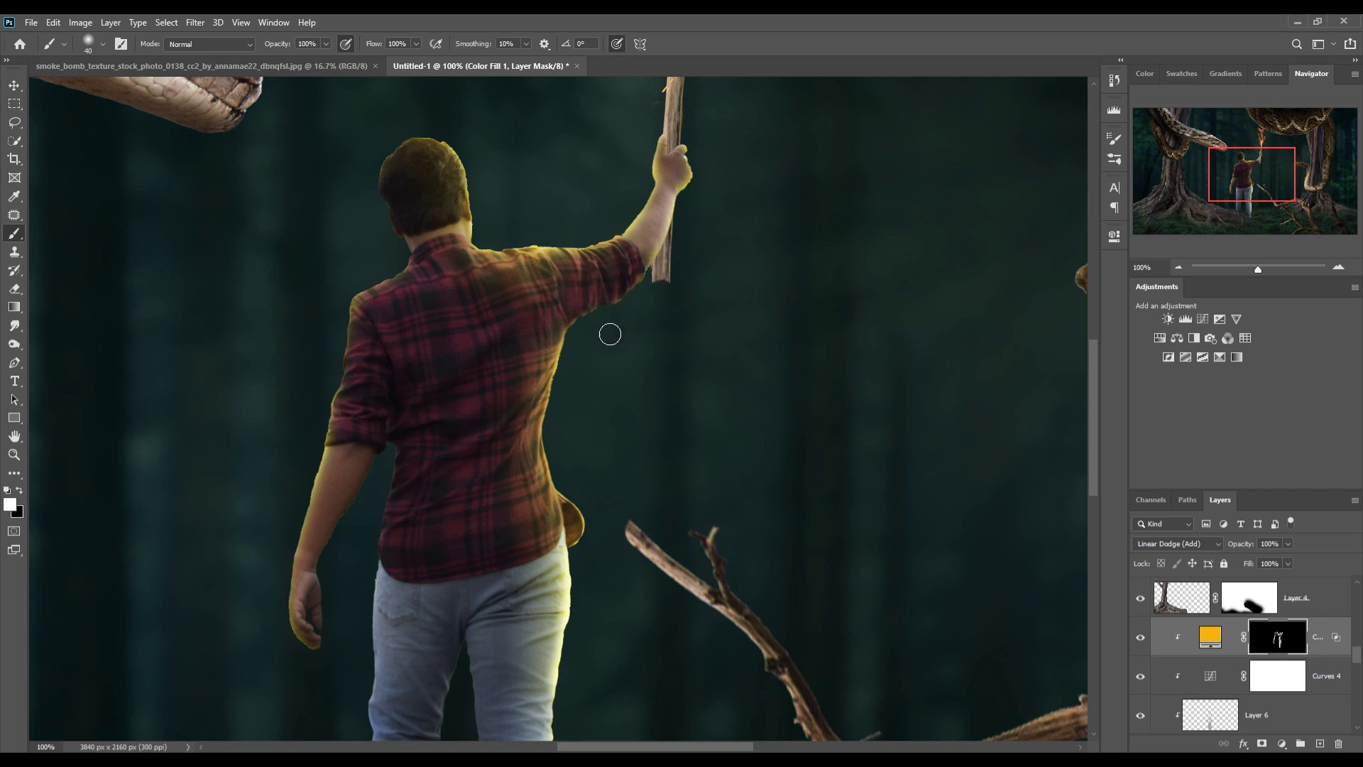
Step: Slightly darken the man's raised hand and forearm by brushing on Layer 6
key(alt+bracketleft)
key(alt+bracketleft)
click(326, 44)
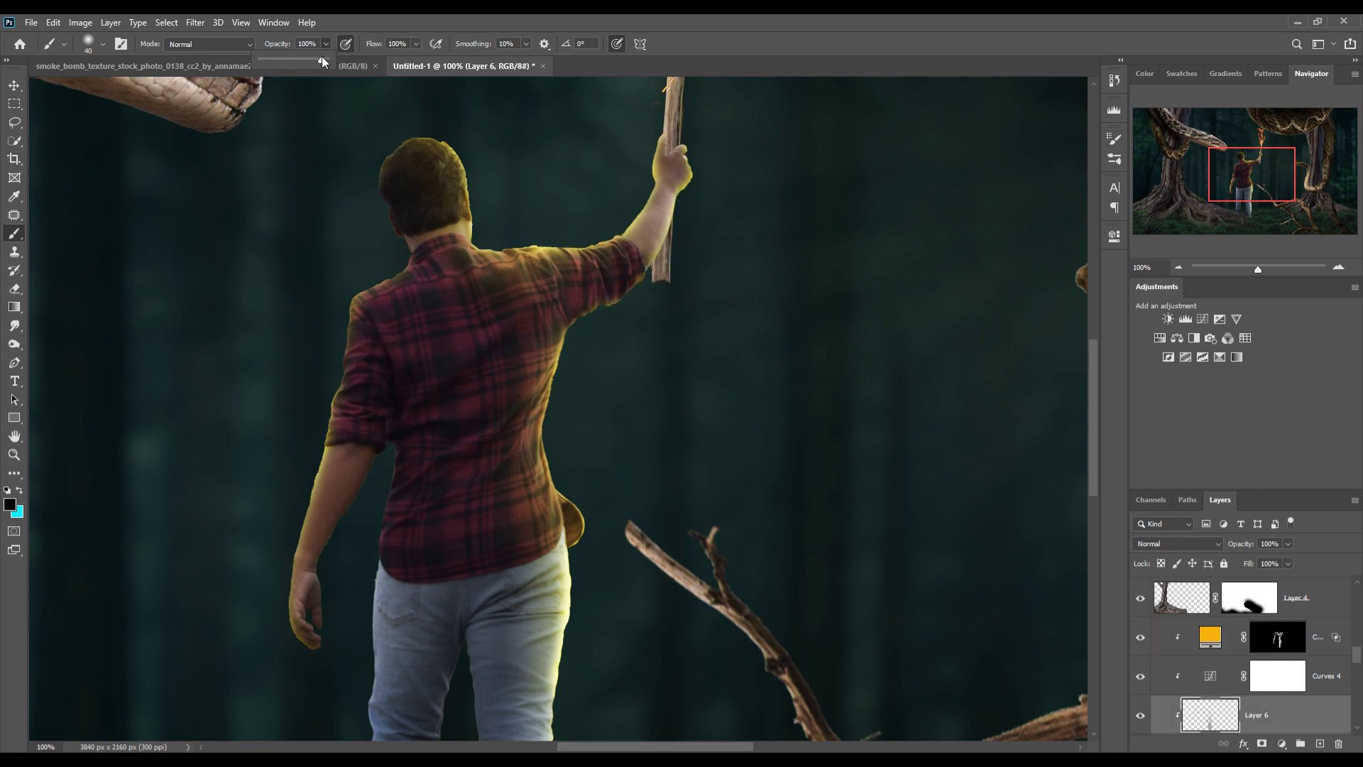
key(bracketleft)
key(bracketleft)
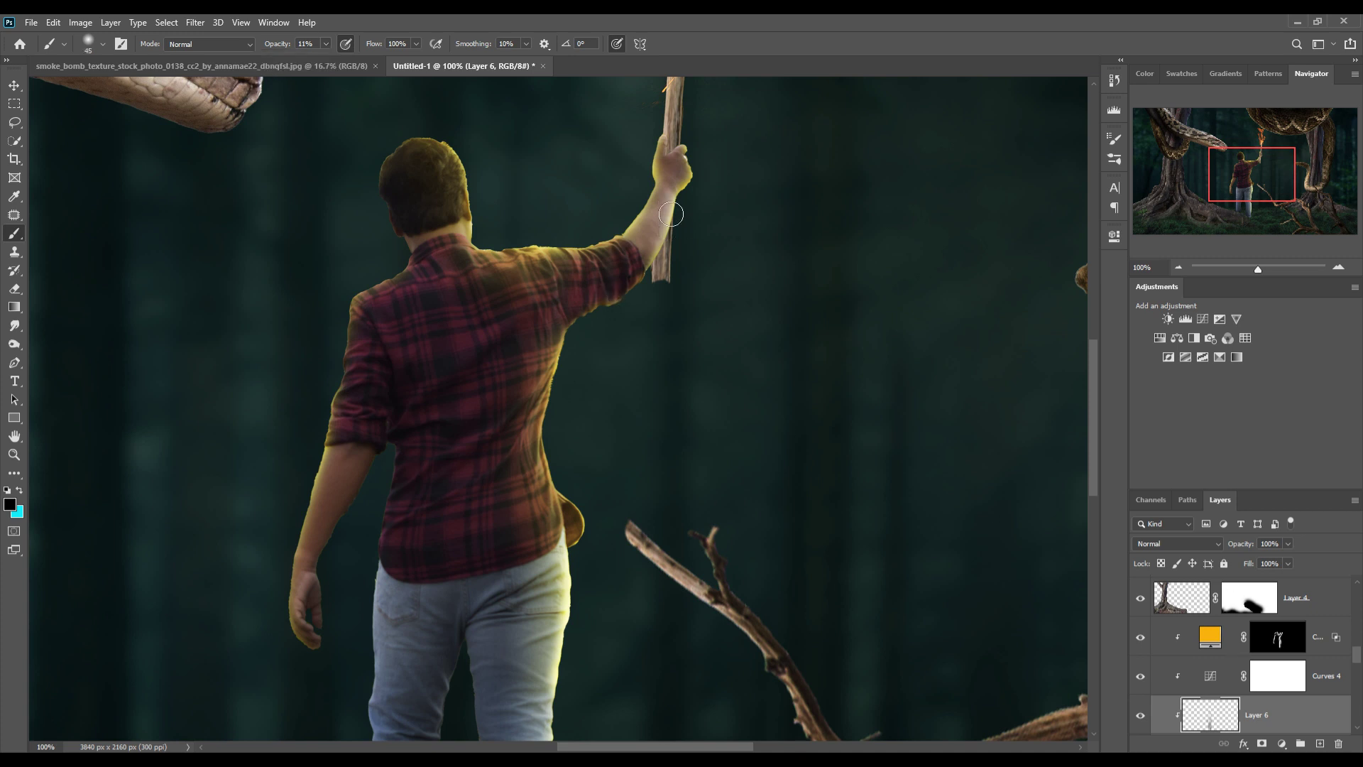
drag(682, 174, 639, 241)
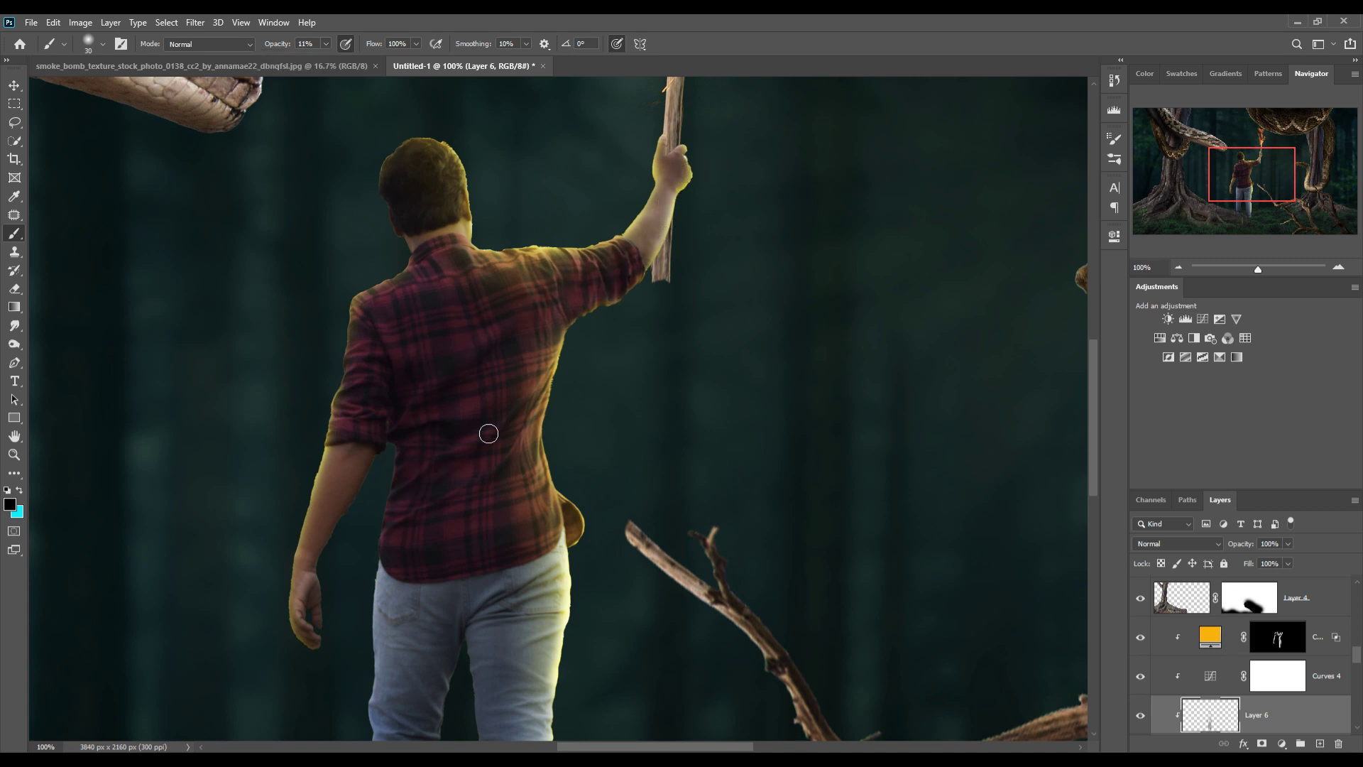
key(bracketright)
key(bracketright)
key(bracketright)
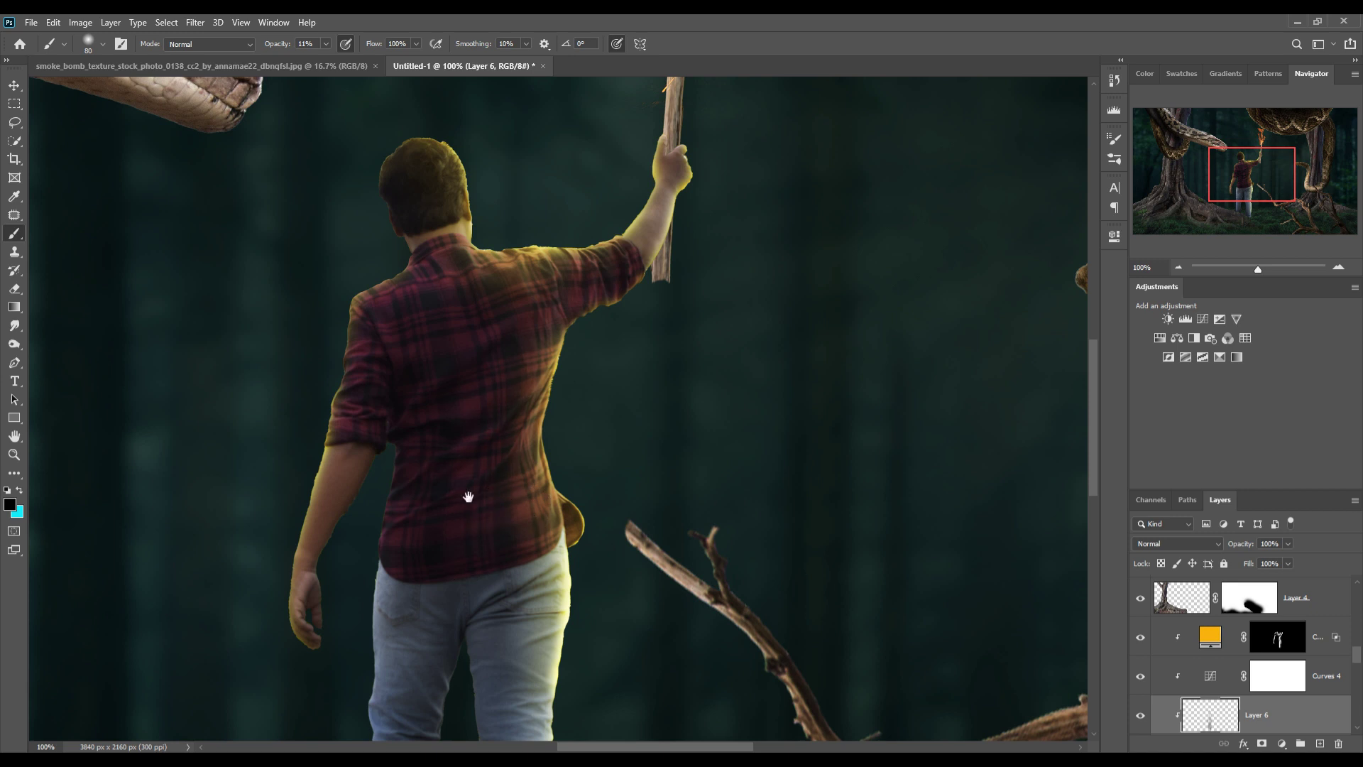
scroll(468, 492, down, 2)
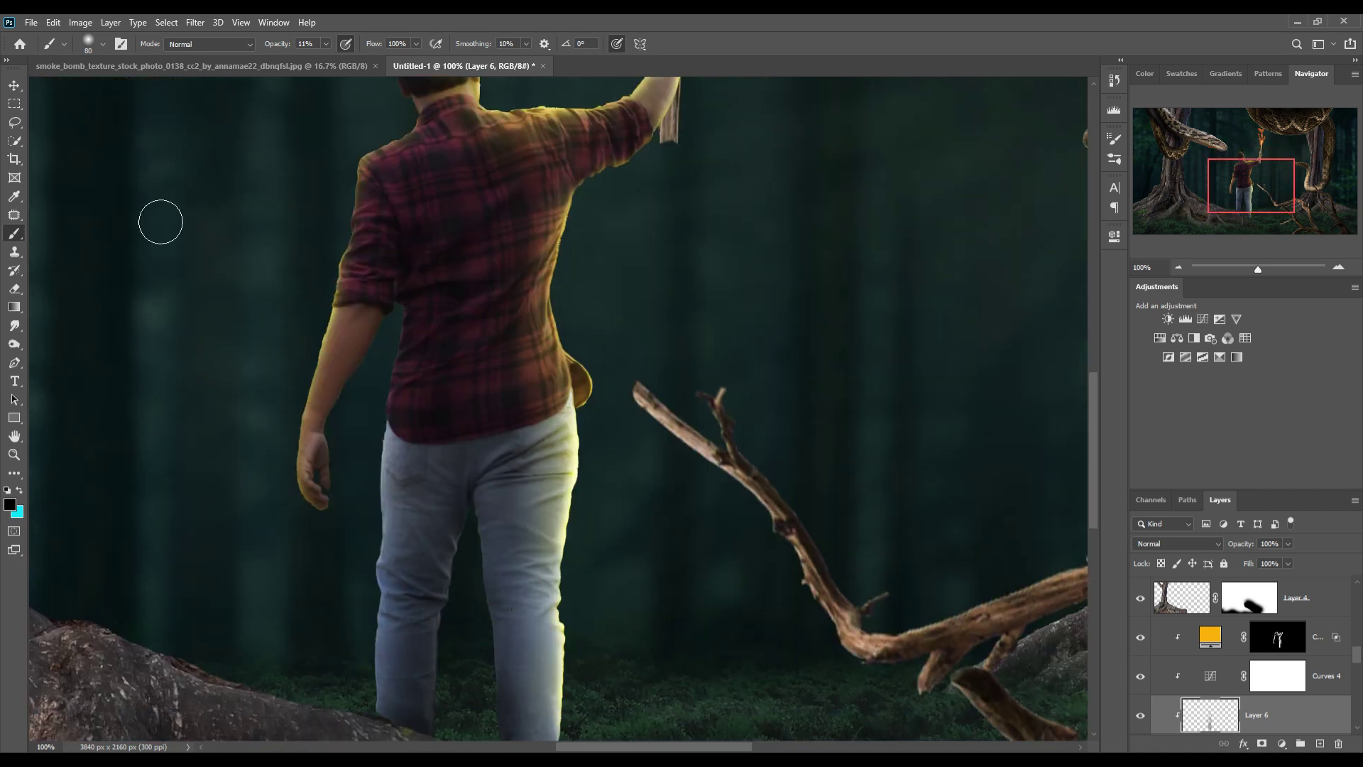
Step: Add a Brightness/Contrast adjustment at Brightness 150 above Color Fill 1 with its mask inverted to black
key(v)
click(1325, 644)
click(1282, 743)
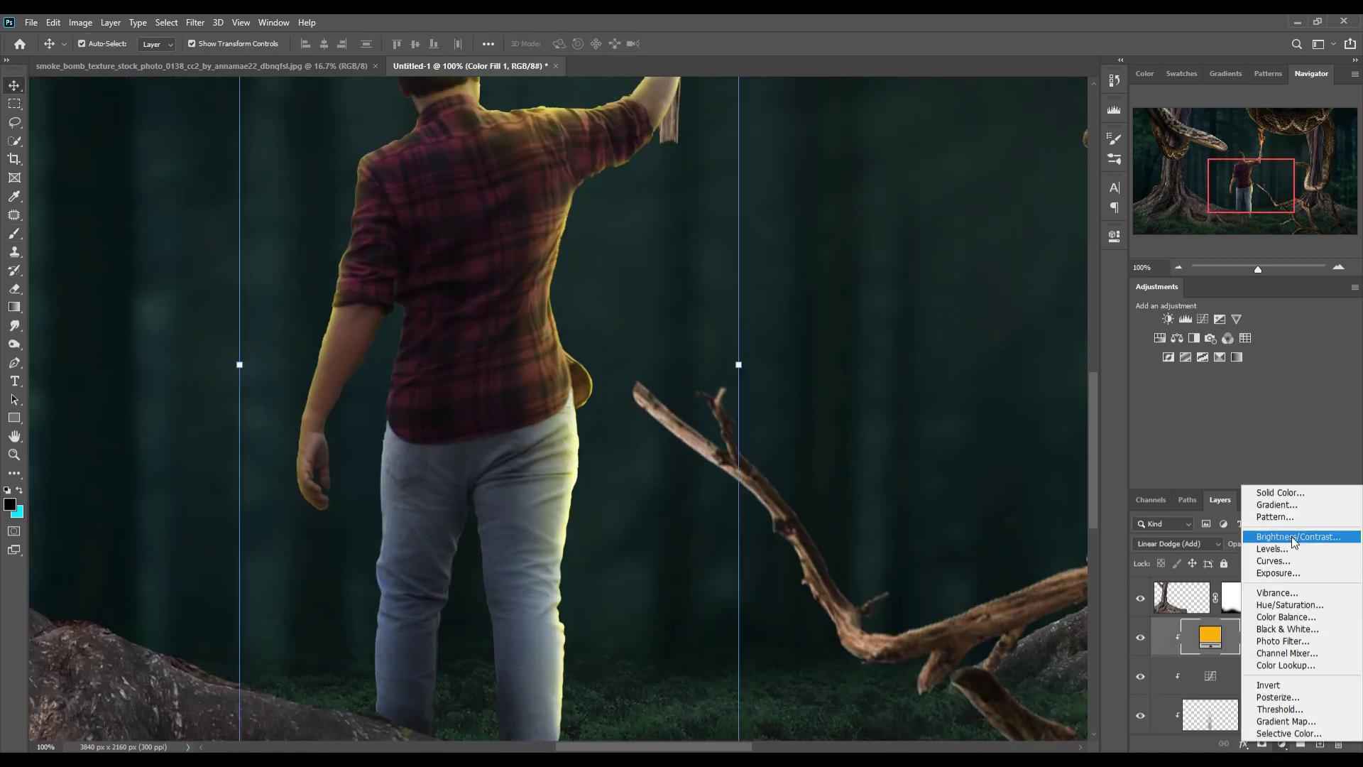
click(1278, 544)
drag(994, 313, 1074, 317)
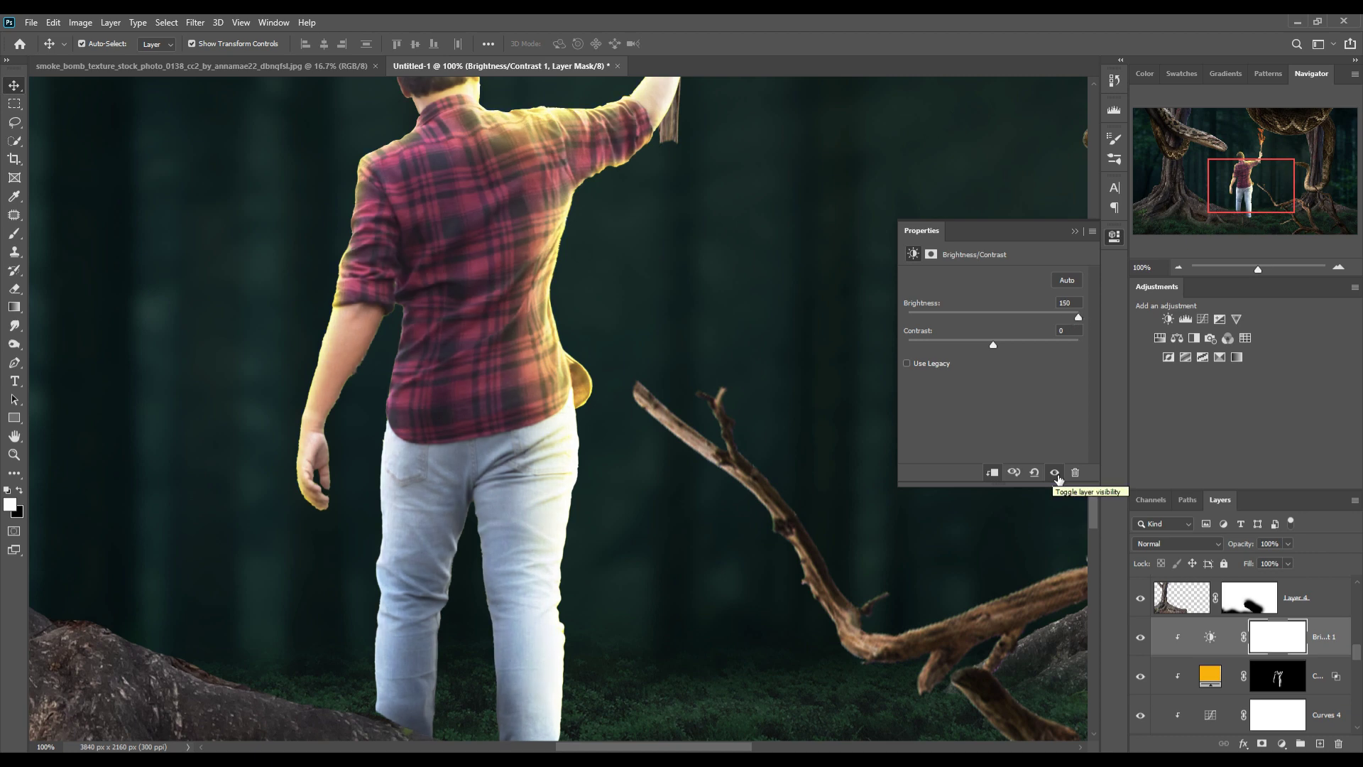
click(1114, 236)
key(ctrl+i)
Step: Paint the brightness back in at 60% opacity over the head, shoulder and upper shirt back
key(b)
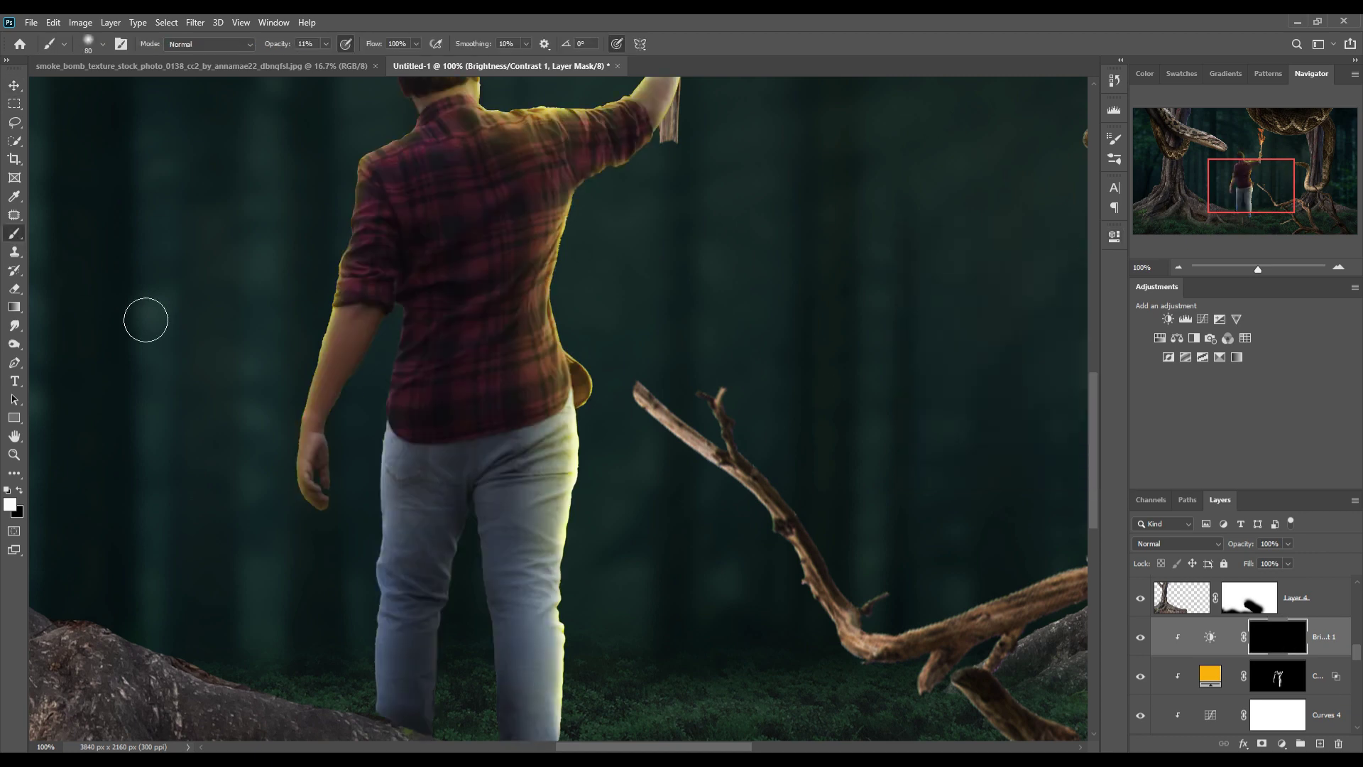
scroll(660, 249, up, 5)
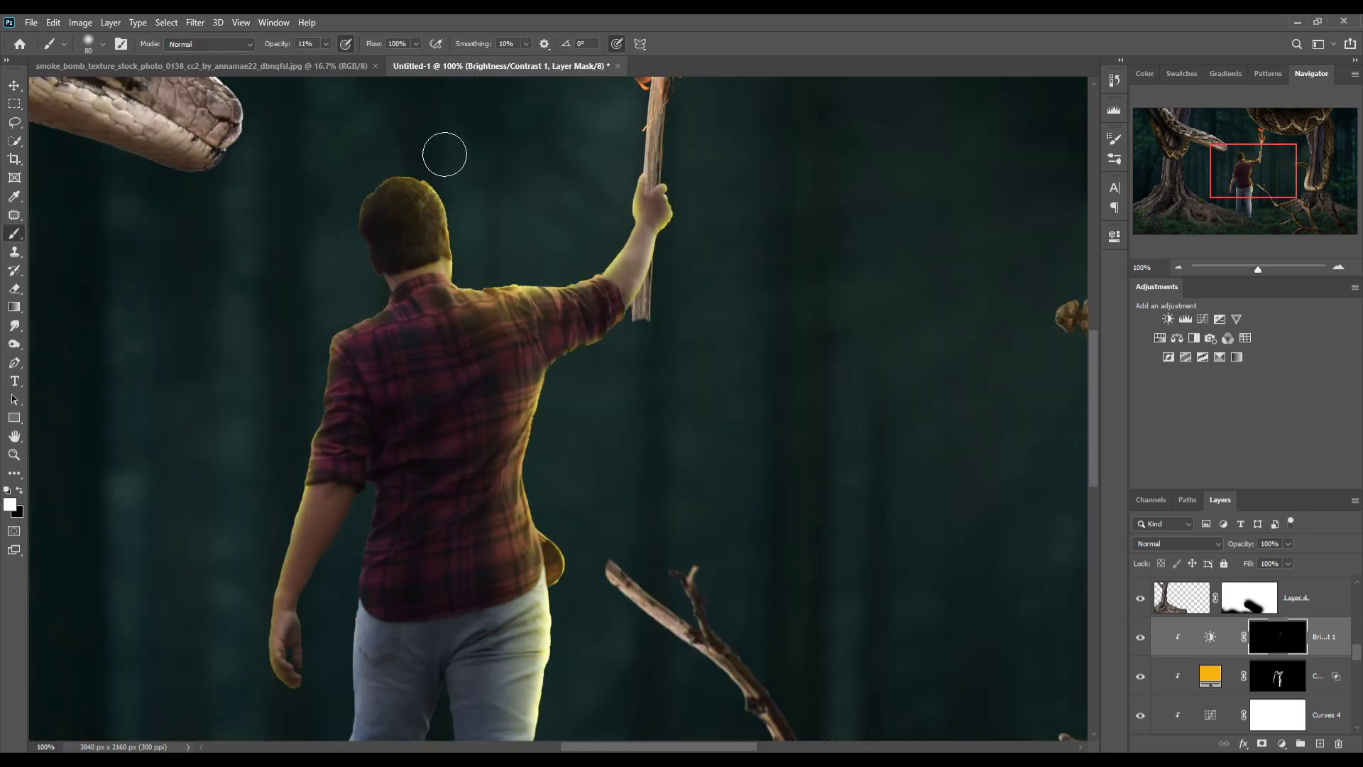
key(6)
mouse_move(381, 198)
mouse_down()
mouse_move(511, 259)
mouse_move(563, 320)
mouse_move(663, 274)
mouse_up()
key(bracketright)
key(bracketright)
key(bracketright)
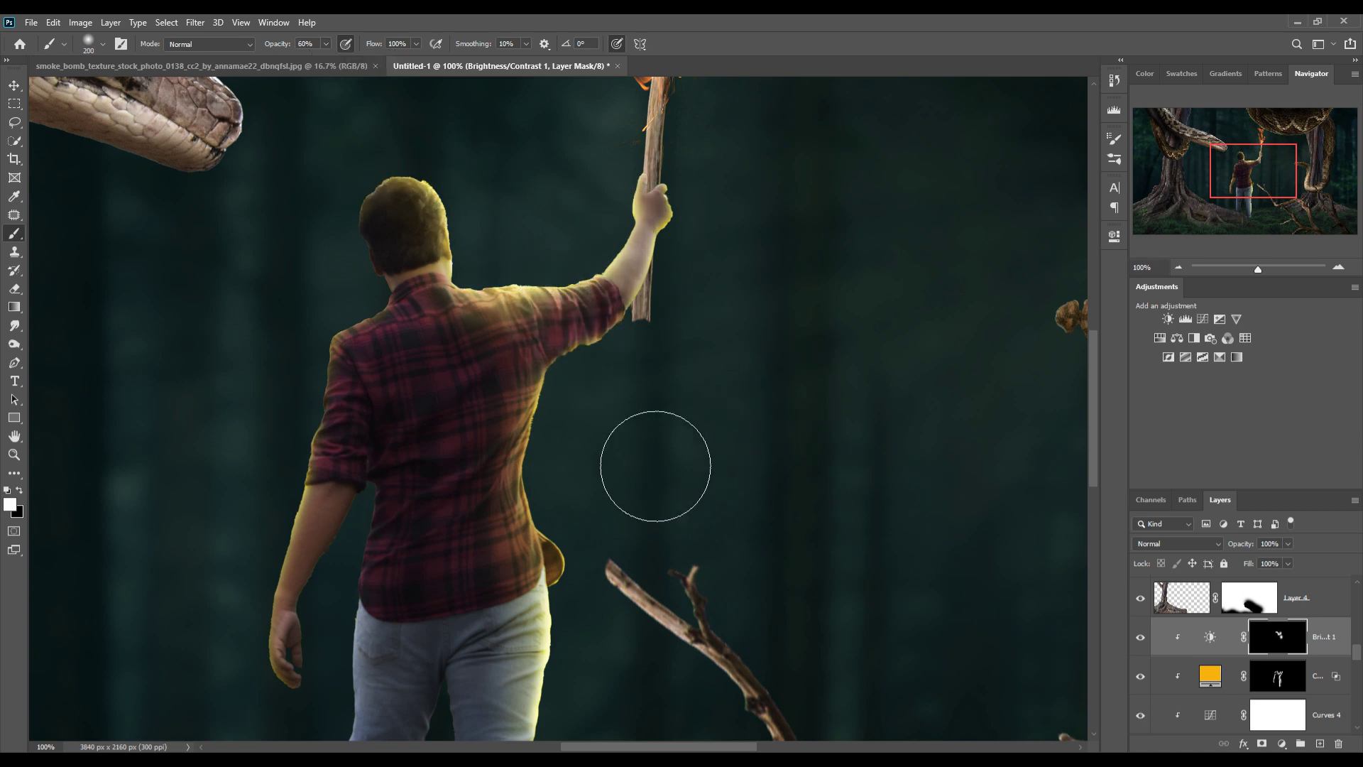
key(bracketright)
key(bracketright)
drag(524, 451, 572, 517)
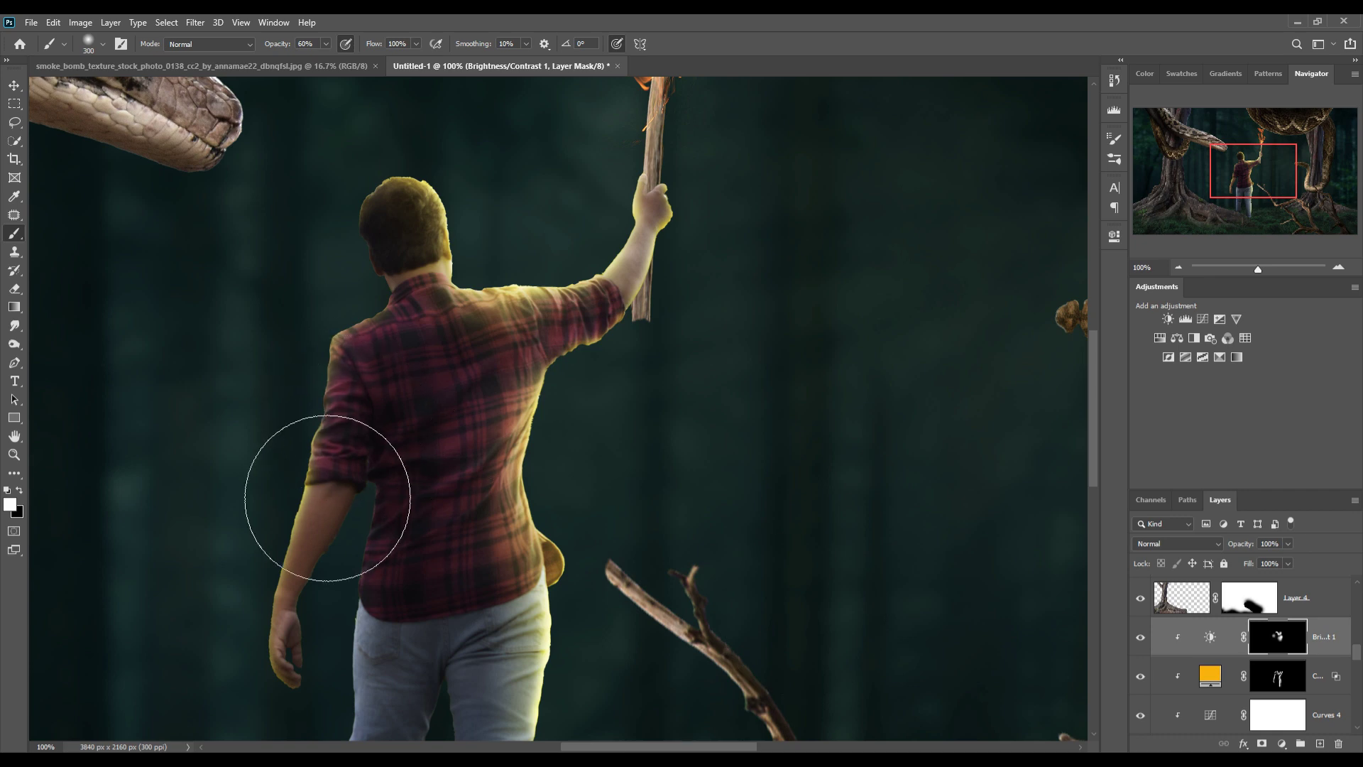
drag(243, 654, 154, 404)
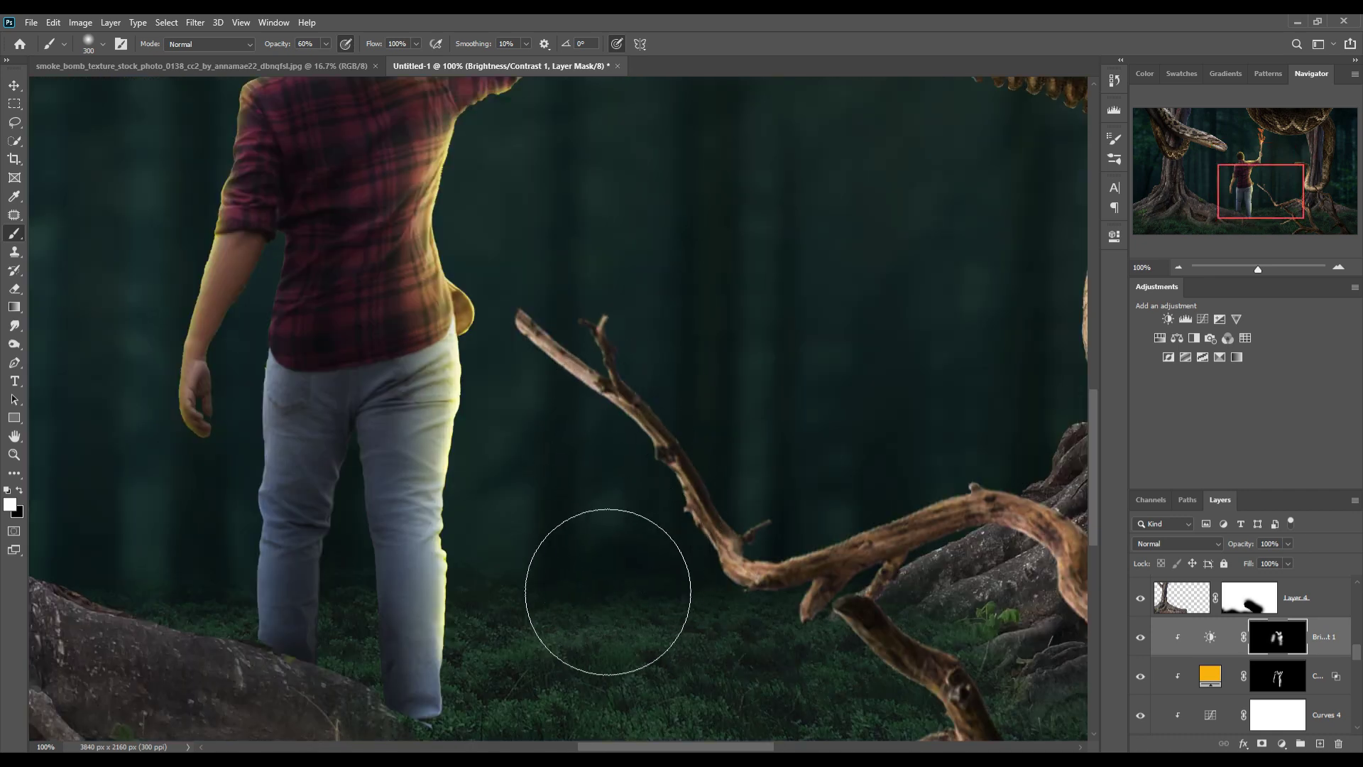
drag(643, 234, 654, 430)
Step: Set Color Fill 1 to Linear Dodge (Add) and brush faint glow onto the shirt back and hip
click(1321, 676)
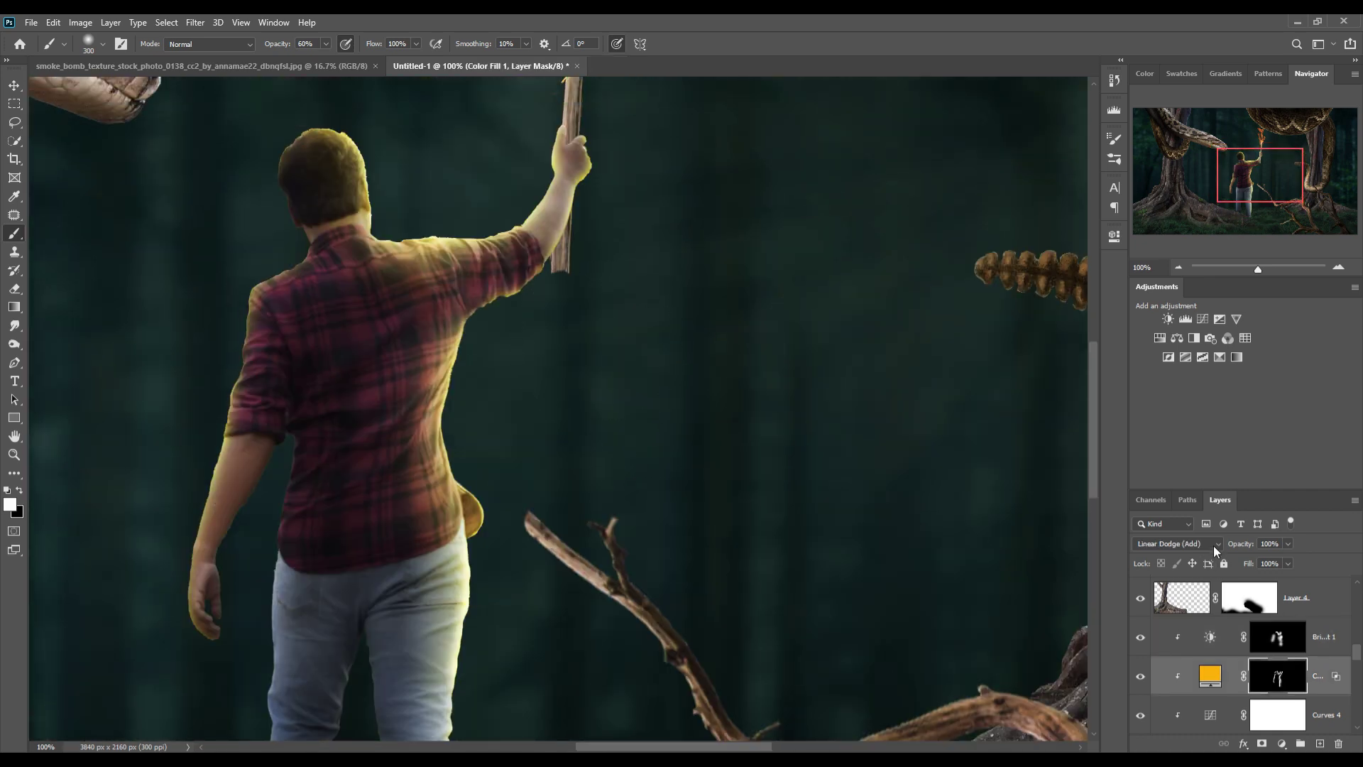
click(1179, 543)
click(1211, 548)
click(1207, 544)
click(1193, 538)
drag(398, 312, 430, 350)
key(0)
key(8)
drag(472, 426, 495, 542)
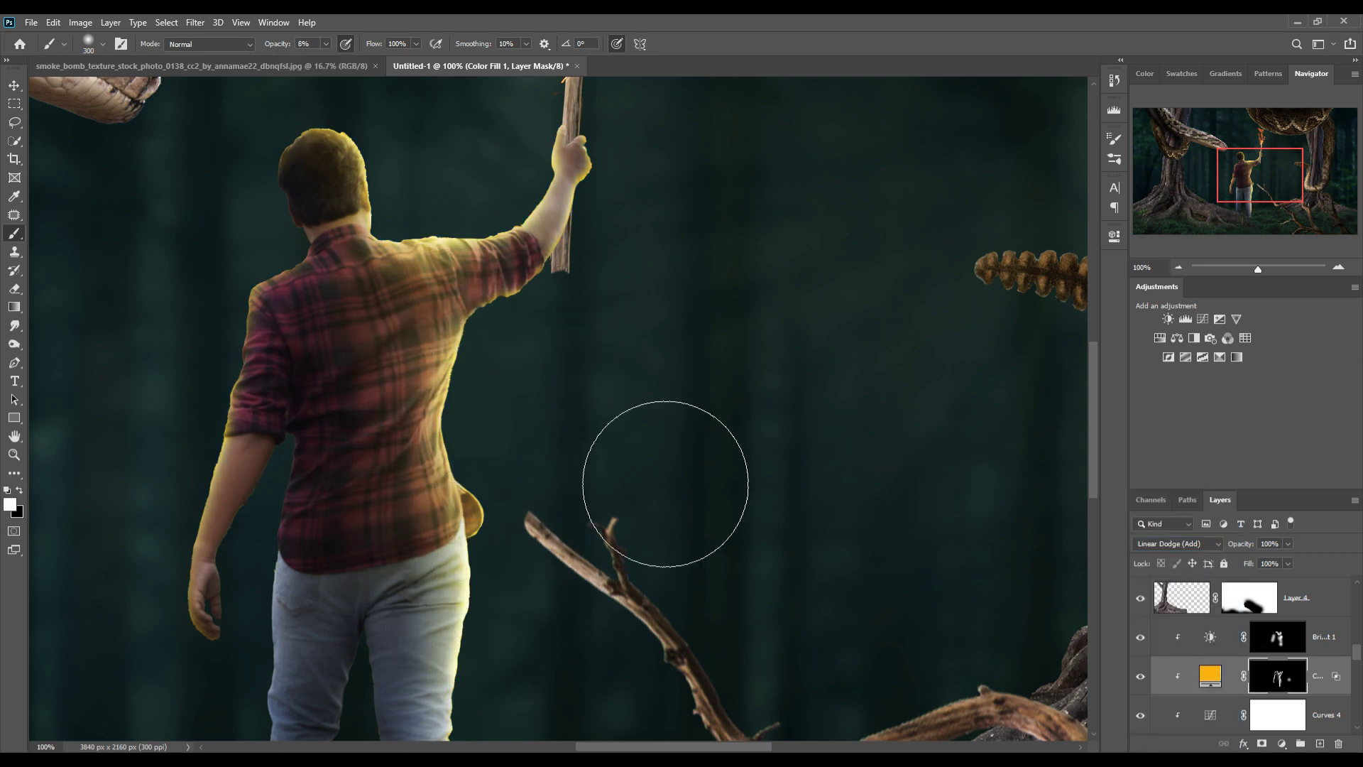
Step: Lower the Curves 4 midpoint slightly to darken the figure
key(v)
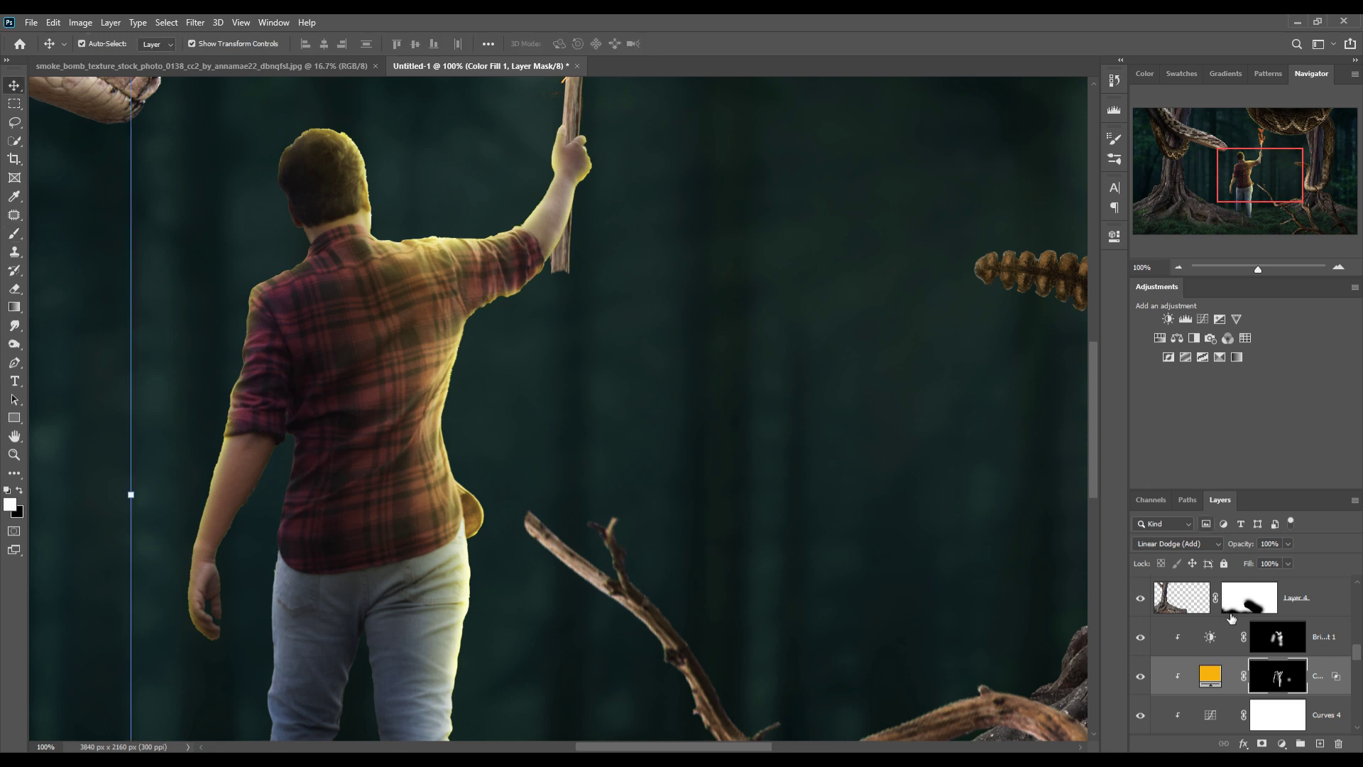
scroll(1250, 653, down, 3)
click(1211, 598)
drag(1022, 392, 1031, 395)
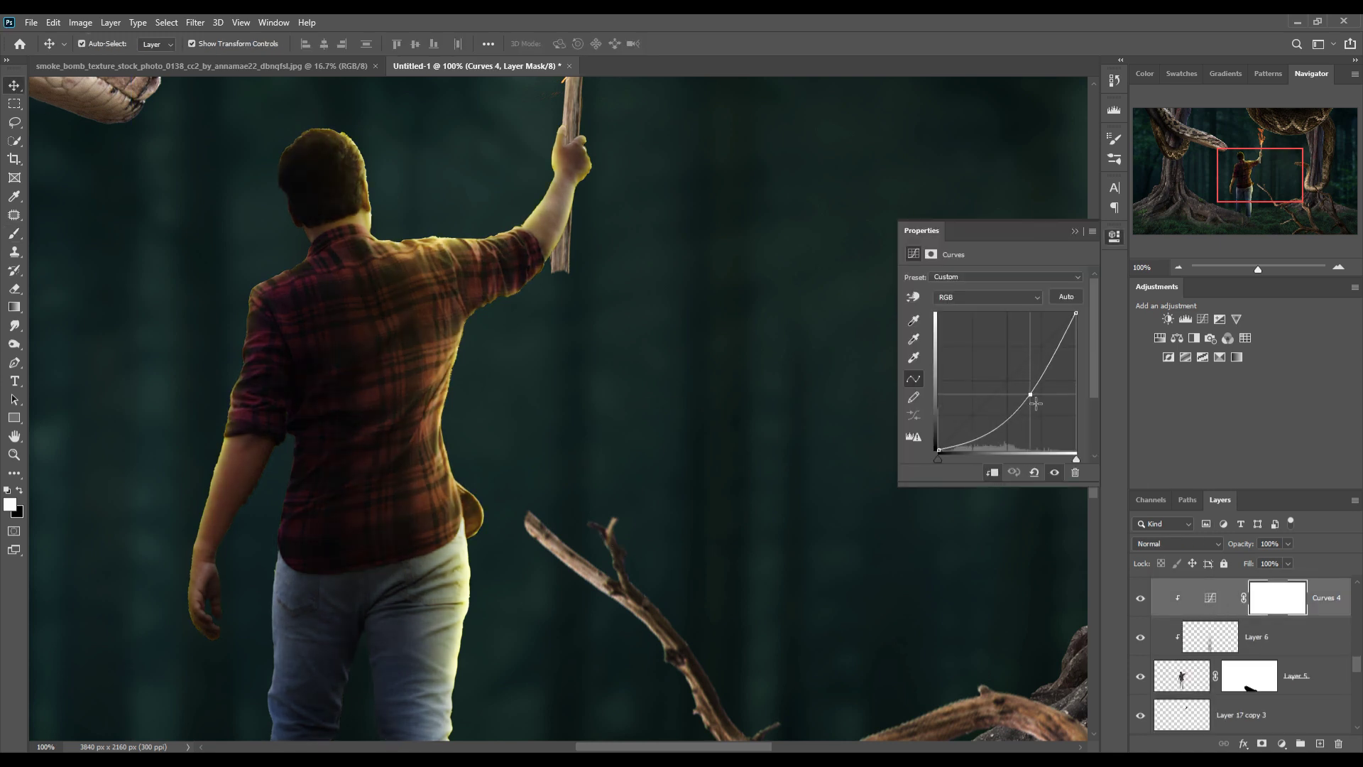
click(1075, 231)
scroll(746, 320, up, 3)
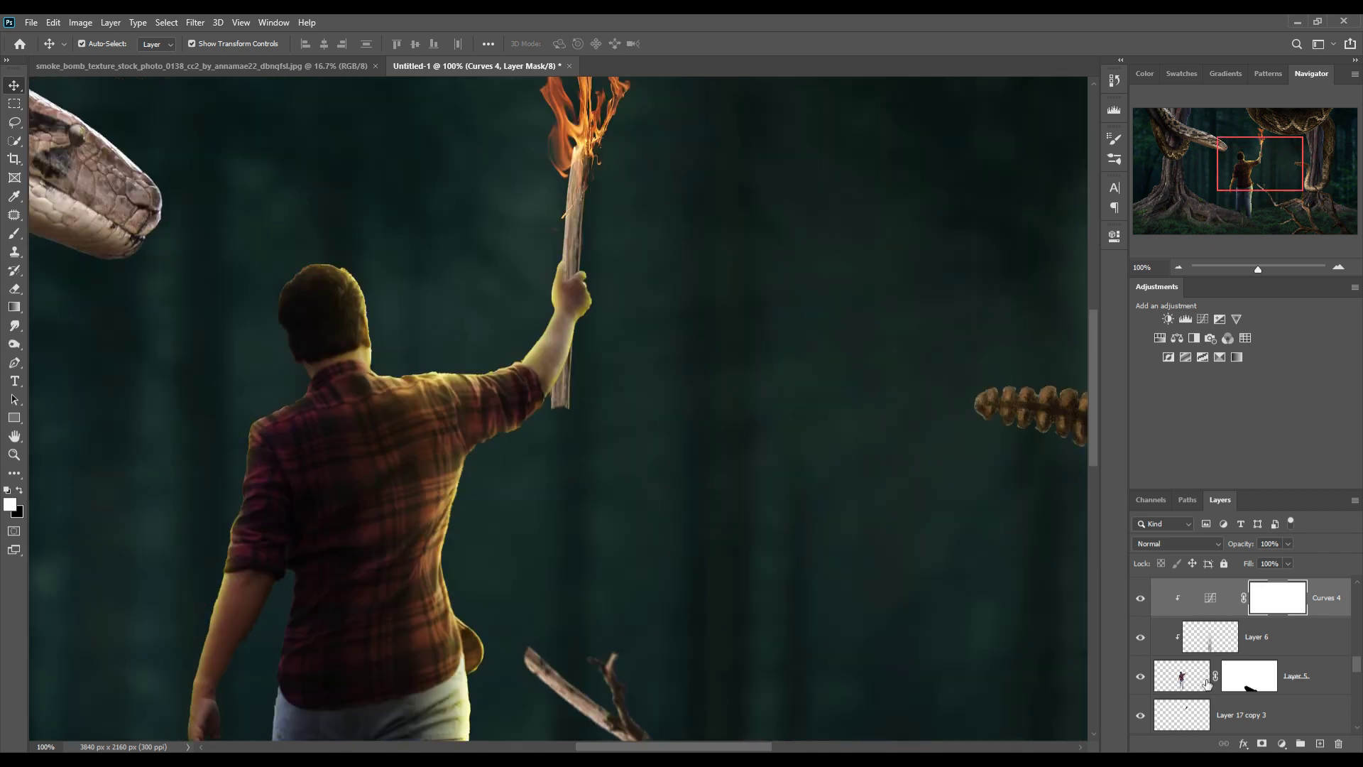
click(581, 252)
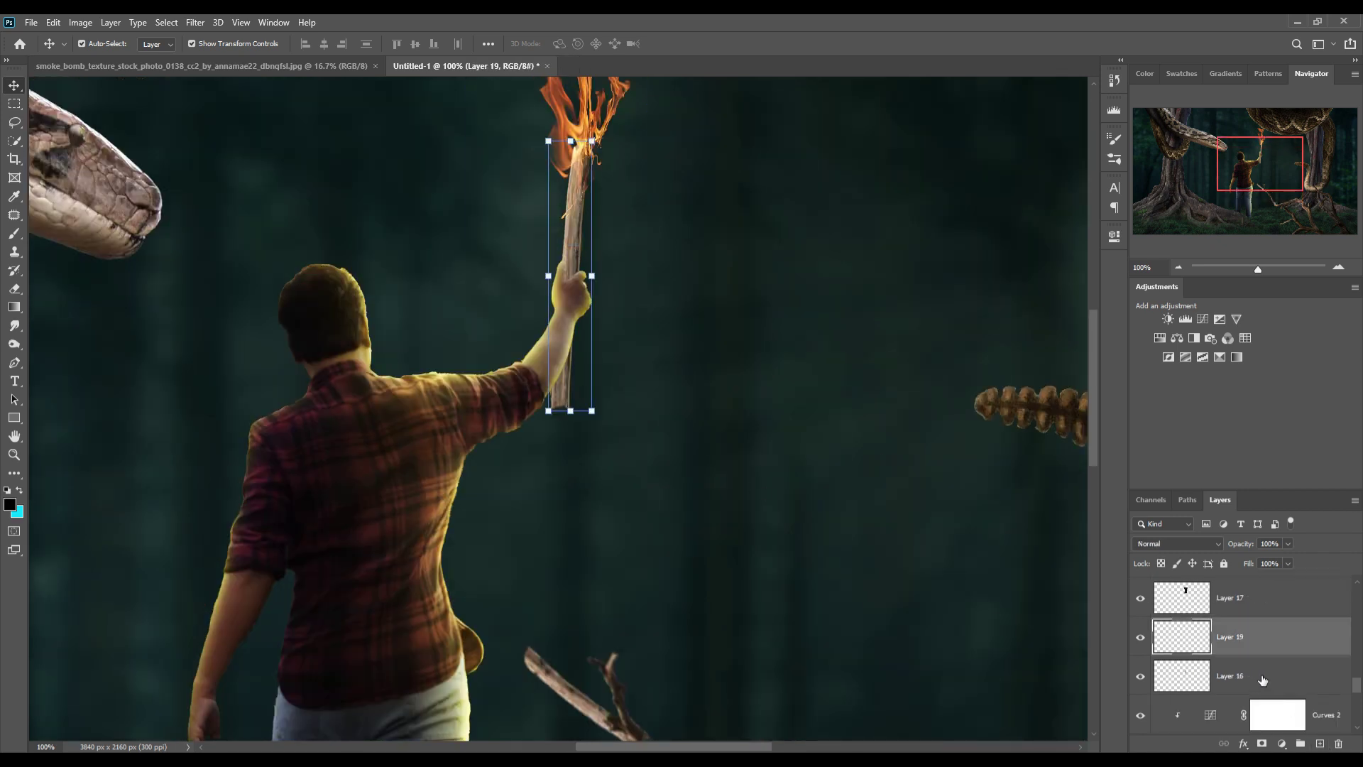
Step: Darken the torch stick with a clipped Curves 6 and add a clipped Linear Dodge (Add) layer
click(1283, 744)
click(1278, 565)
drag(1021, 368, 1026, 390)
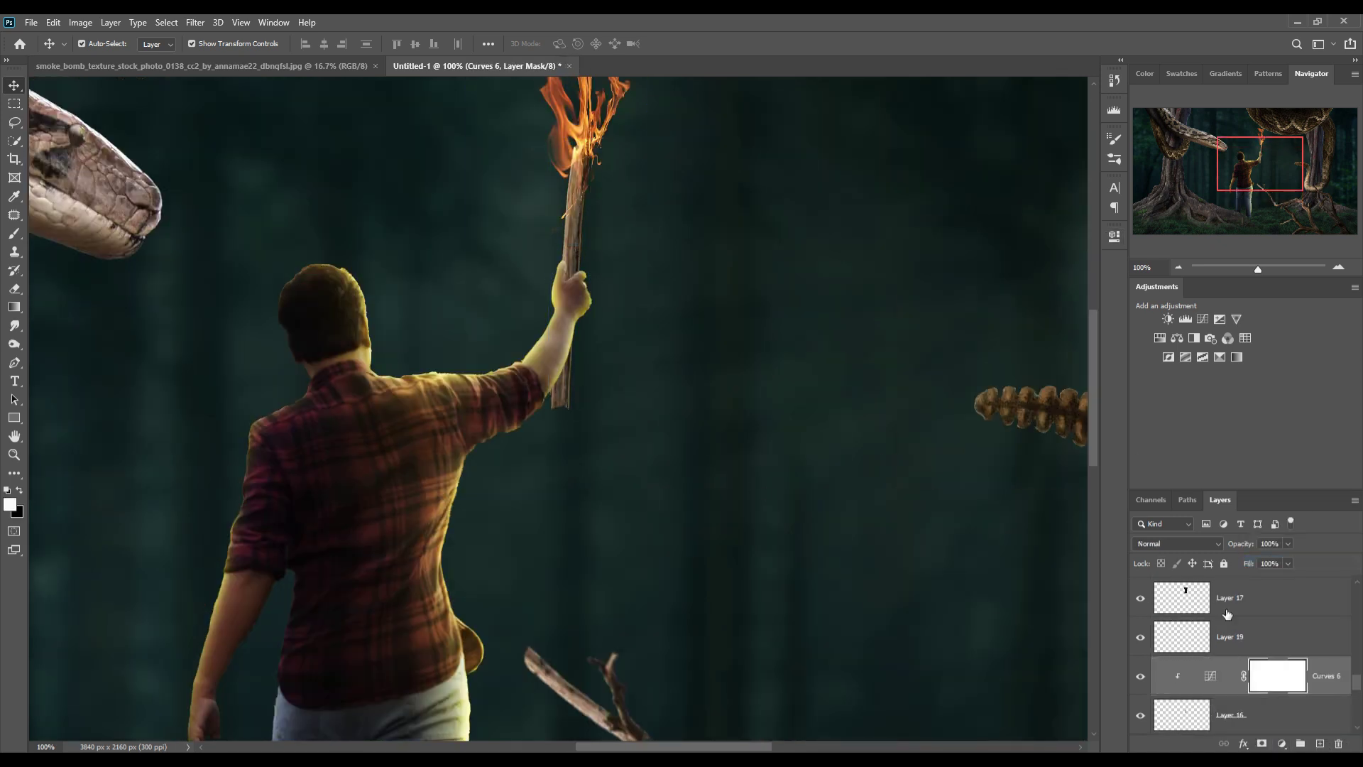
click(1320, 744)
key(ctrl+alt+g)
click(1190, 544)
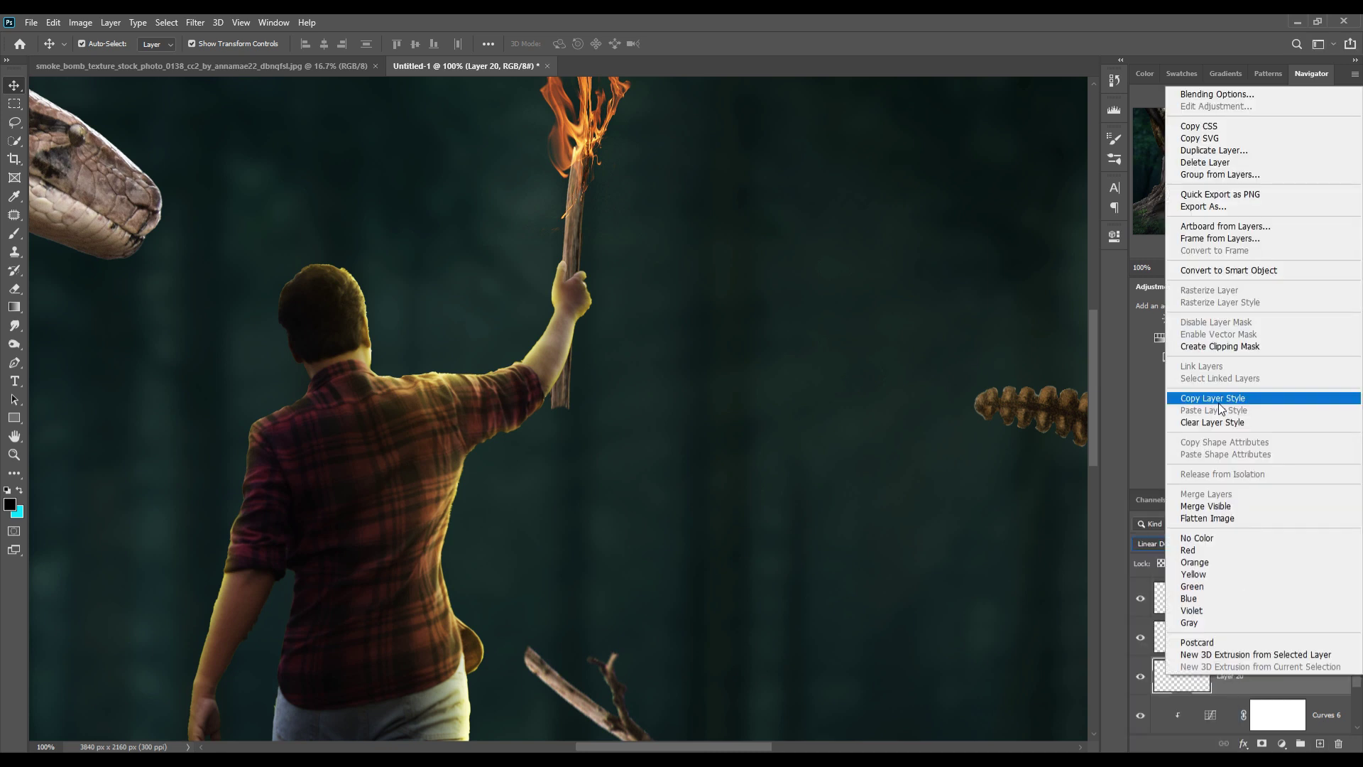
click(1219, 399)
Step: Add an orange Solid Color fill over the stick with its mask inverted to black
click(1283, 743)
click(1274, 488)
click(752, 415)
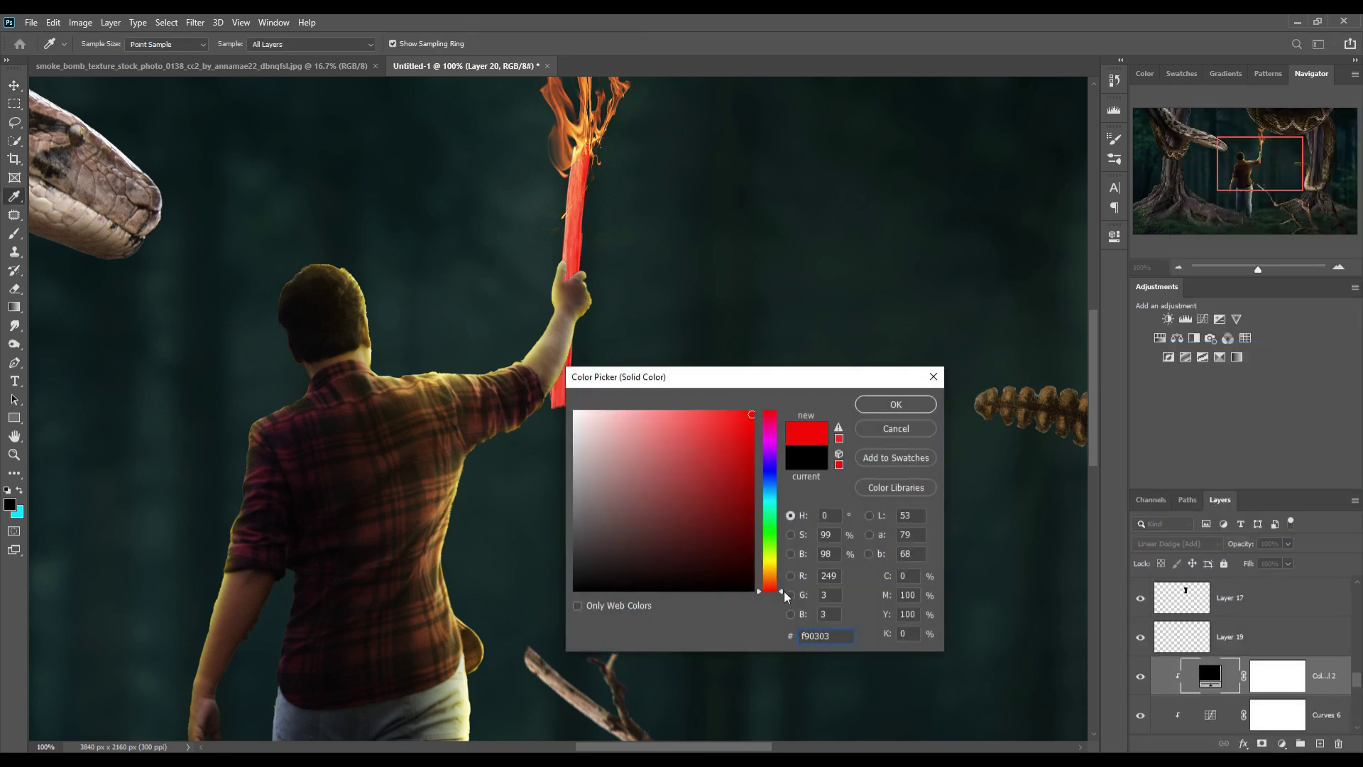
drag(779, 591, 779, 579)
click(896, 404)
key(d)
key(ctrl+i)
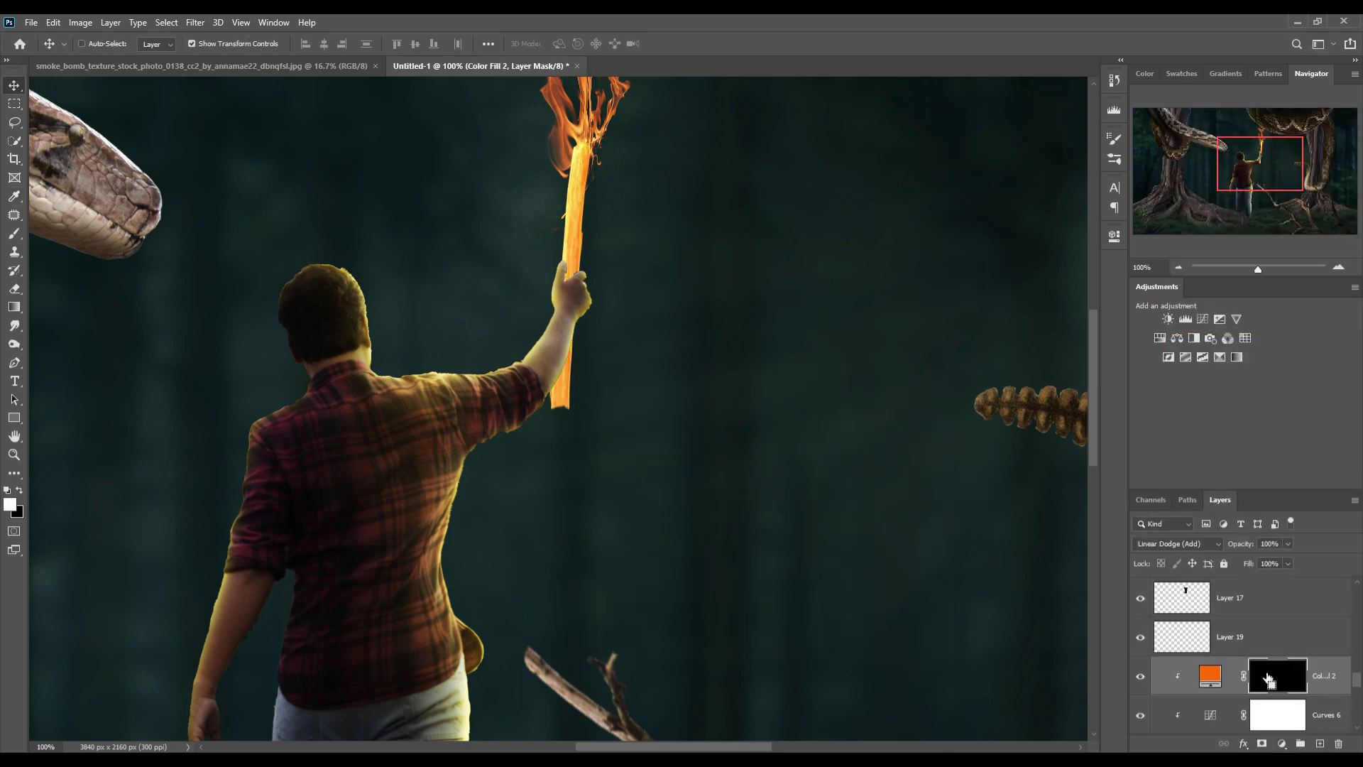
click(13, 240)
key(bracketleft)
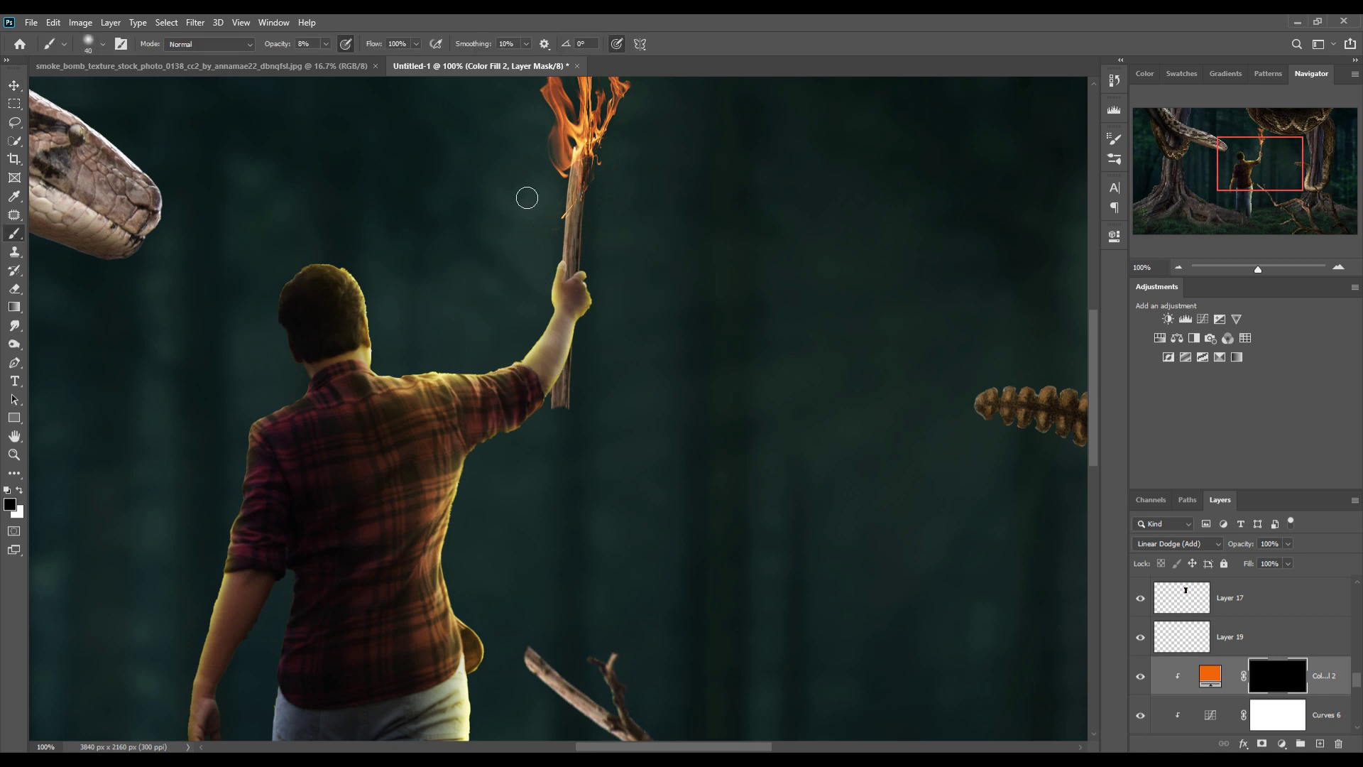
text(46)
key(ctrl+minus)
key(ctrl+minus)
key(ctrl+minus)
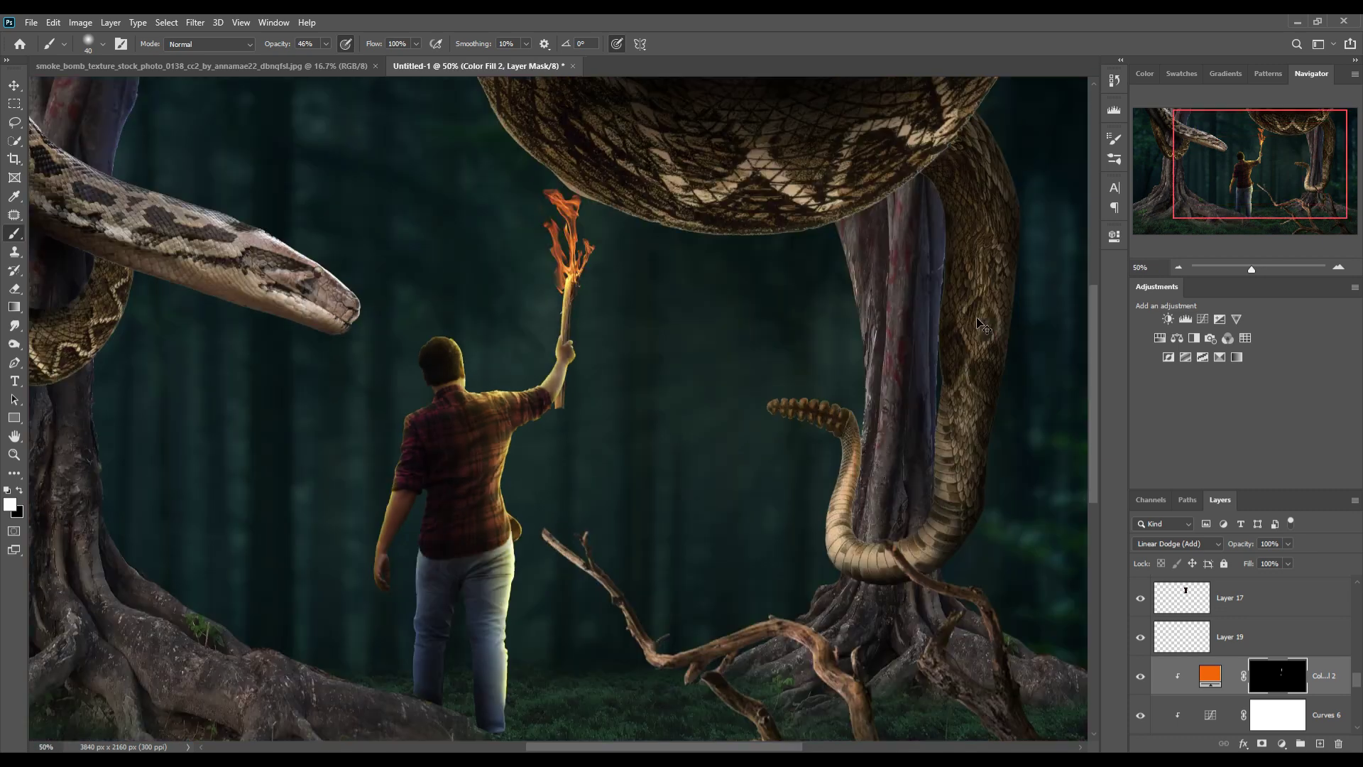
Step: Add an orange (feb401) solid colour fill above the left snake's layer
click(13, 86)
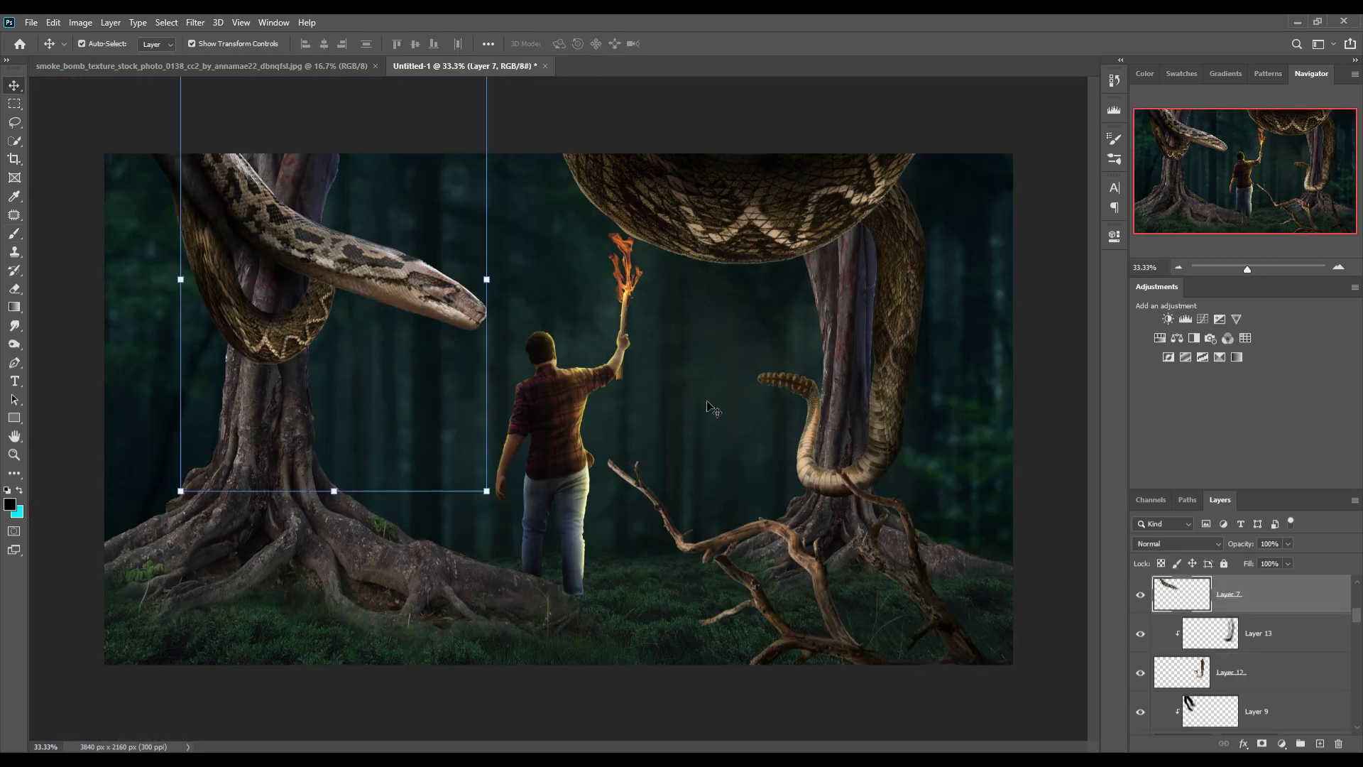
scroll(1287, 603, up, 2)
key(ctrl+shift+alt+n)
right_click(1289, 635)
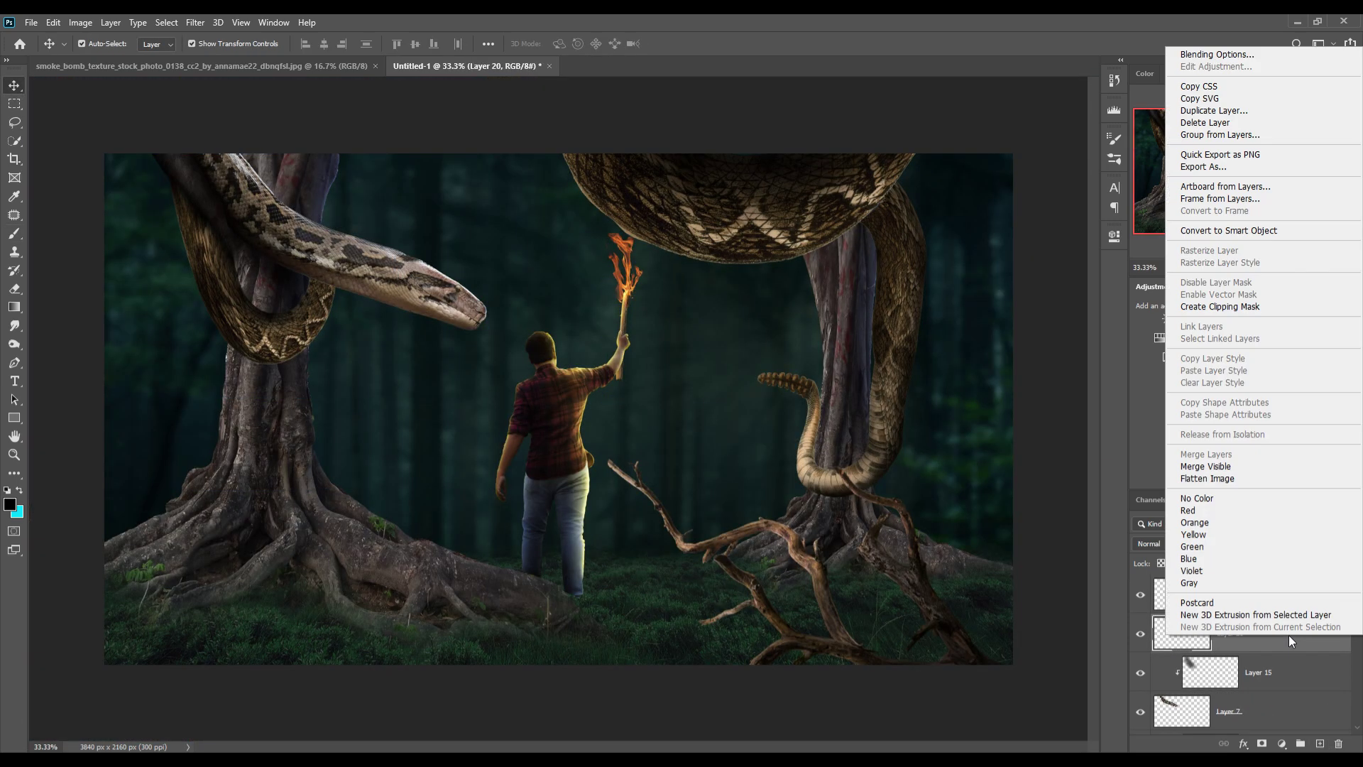
key(Escape)
click(1282, 743)
click(1271, 448)
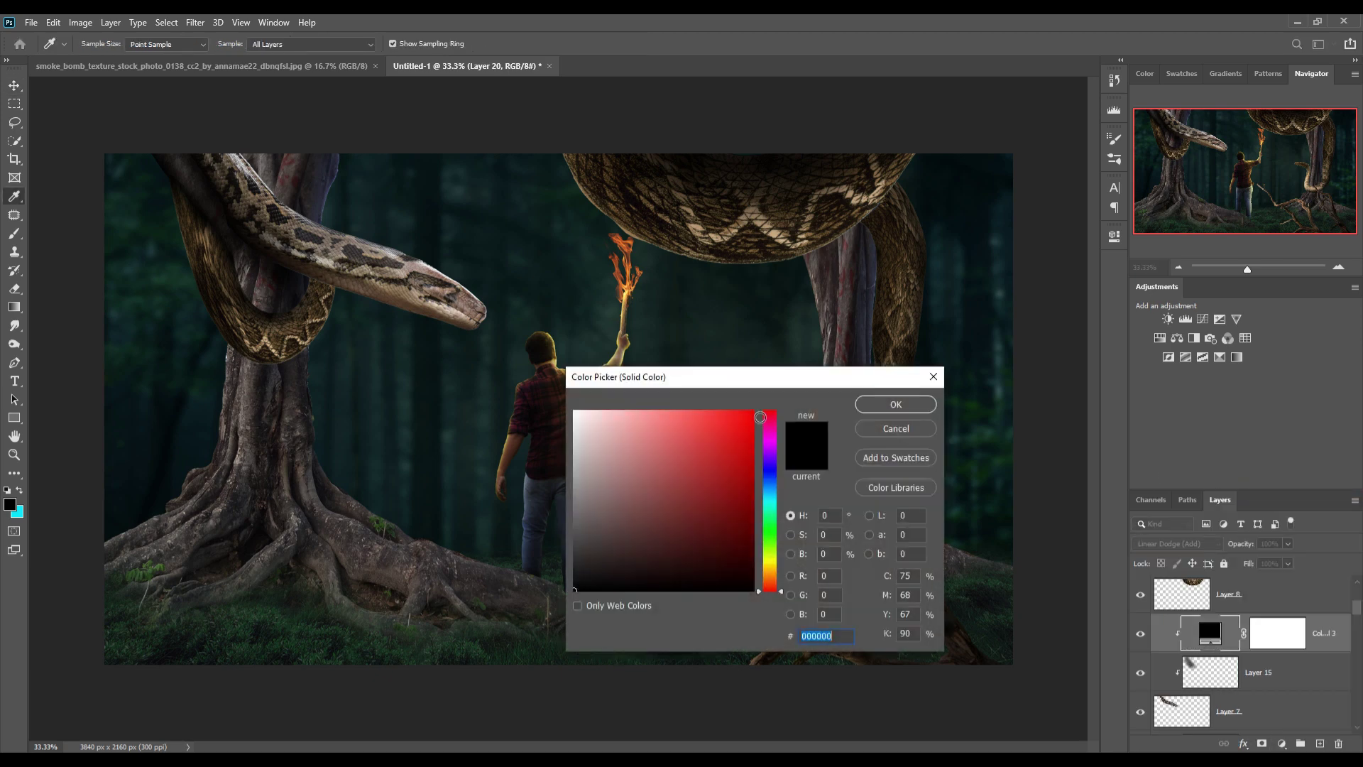
text(feb401)
drag(785, 577, 784, 582)
click(896, 404)
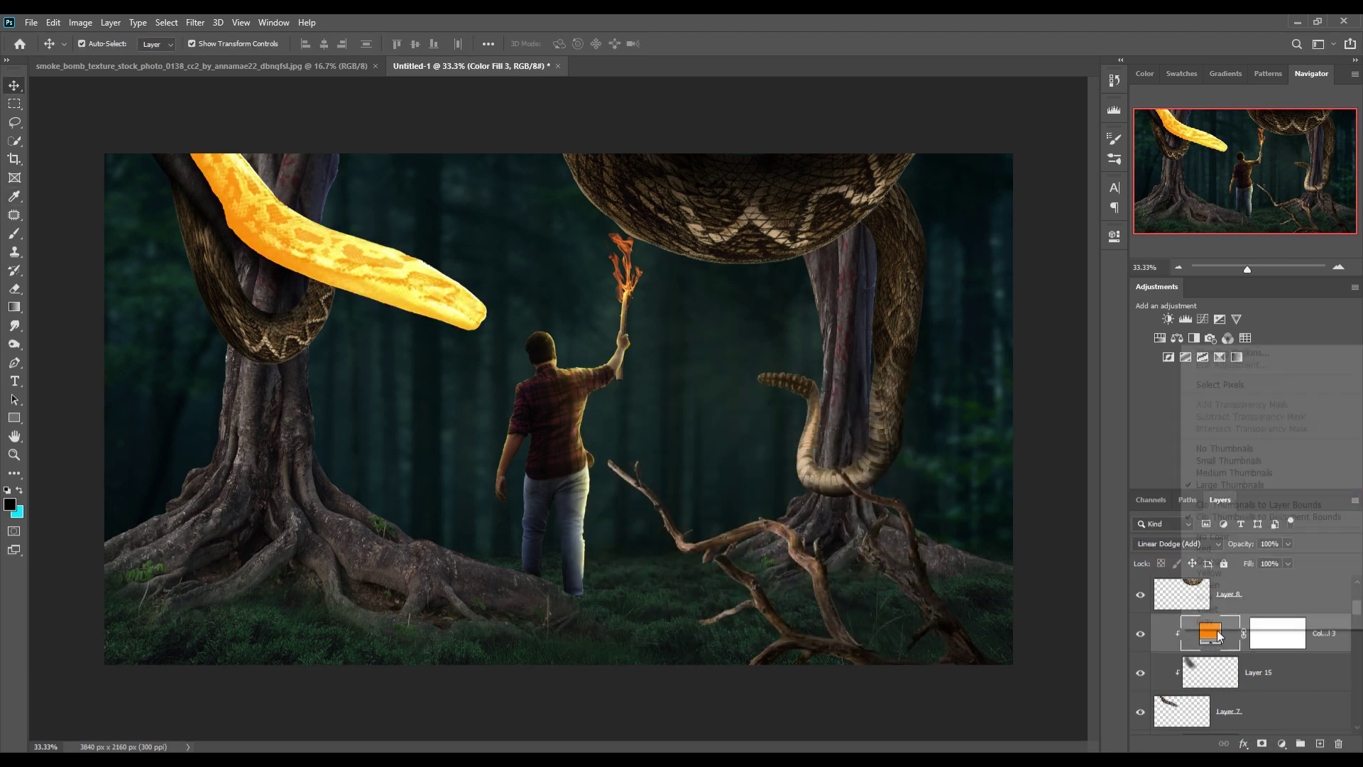
Step: Limit the fill to brighter tones with Blend If, invert its mask, and paint glow onto the snake's head and body
double_click(1321, 642)
drag(887, 575, 955, 571)
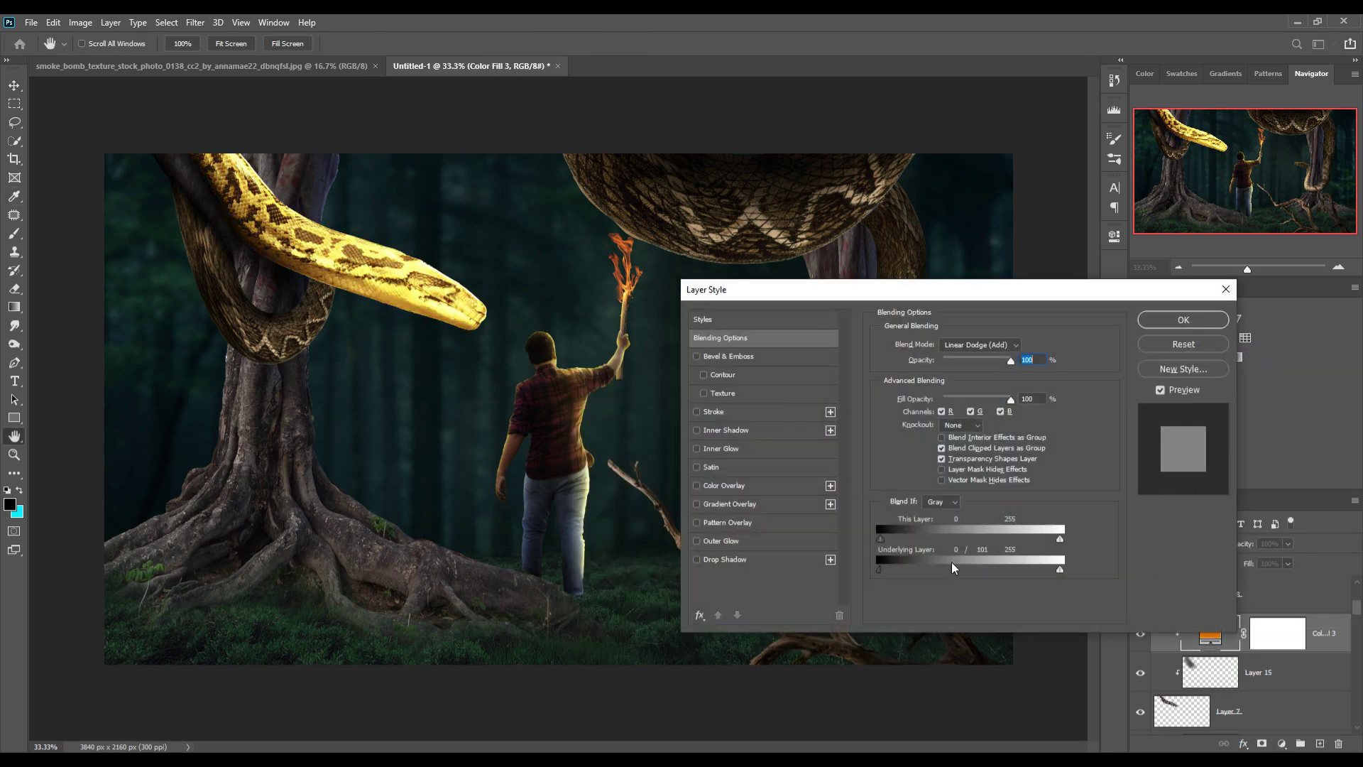
key(Return)
click(1305, 639)
key(d)
key(ctrl+i)
key(b)
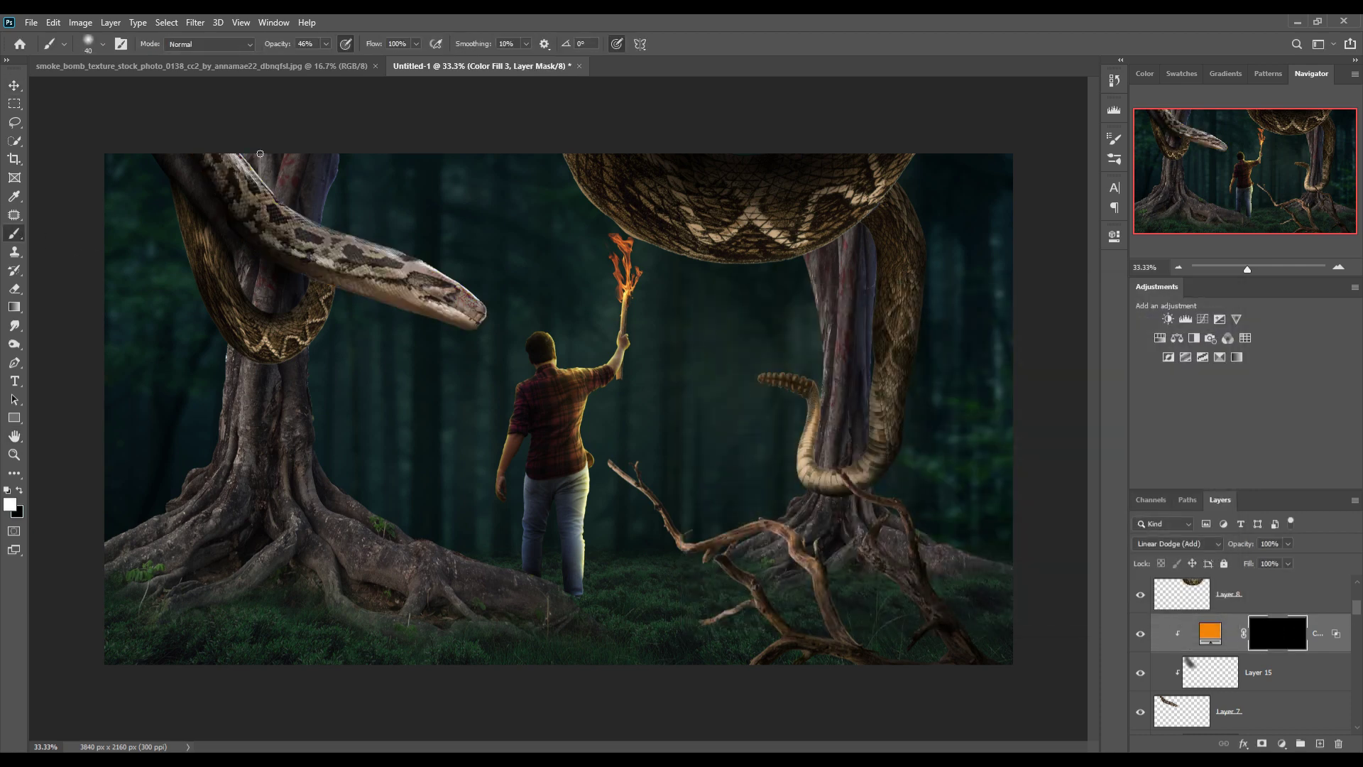
key(0)
drag(252, 158, 248, 153)
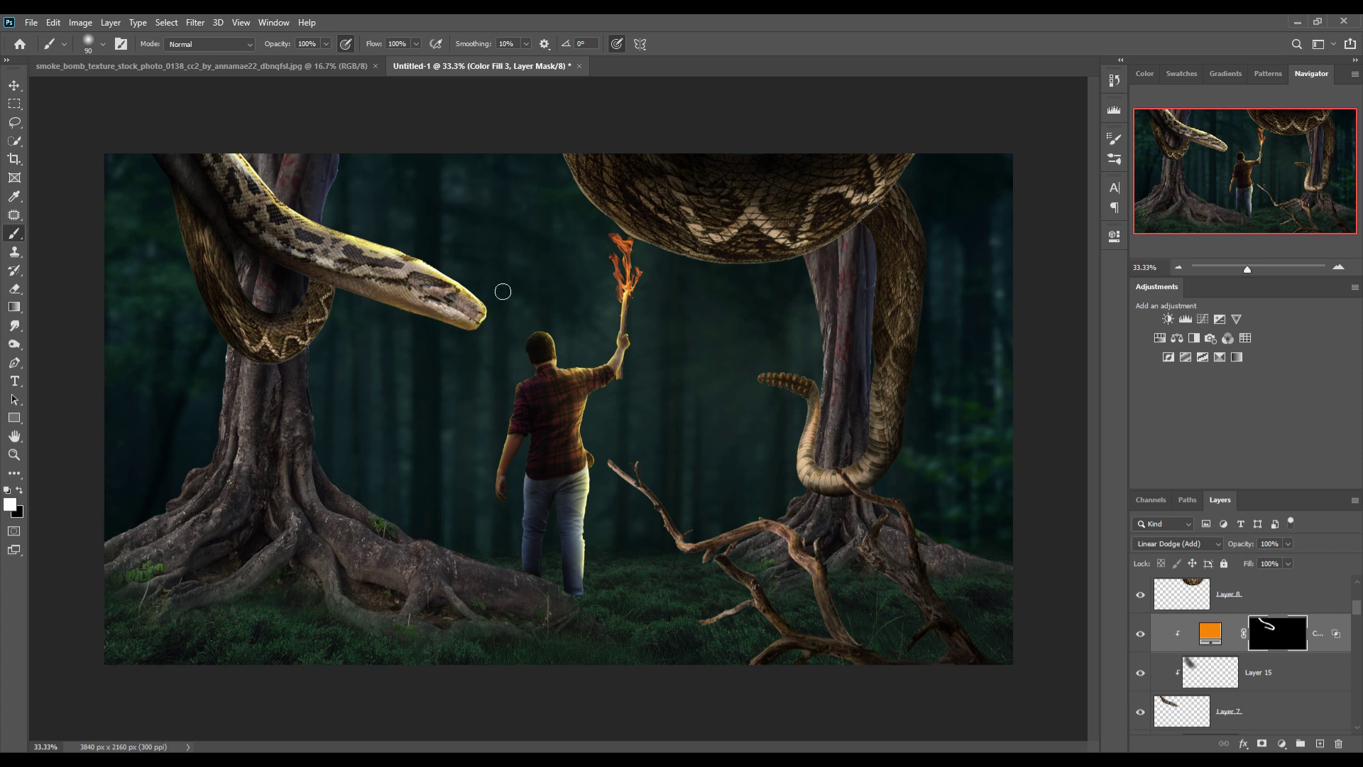
key(bracketright)
drag(450, 292, 472, 259)
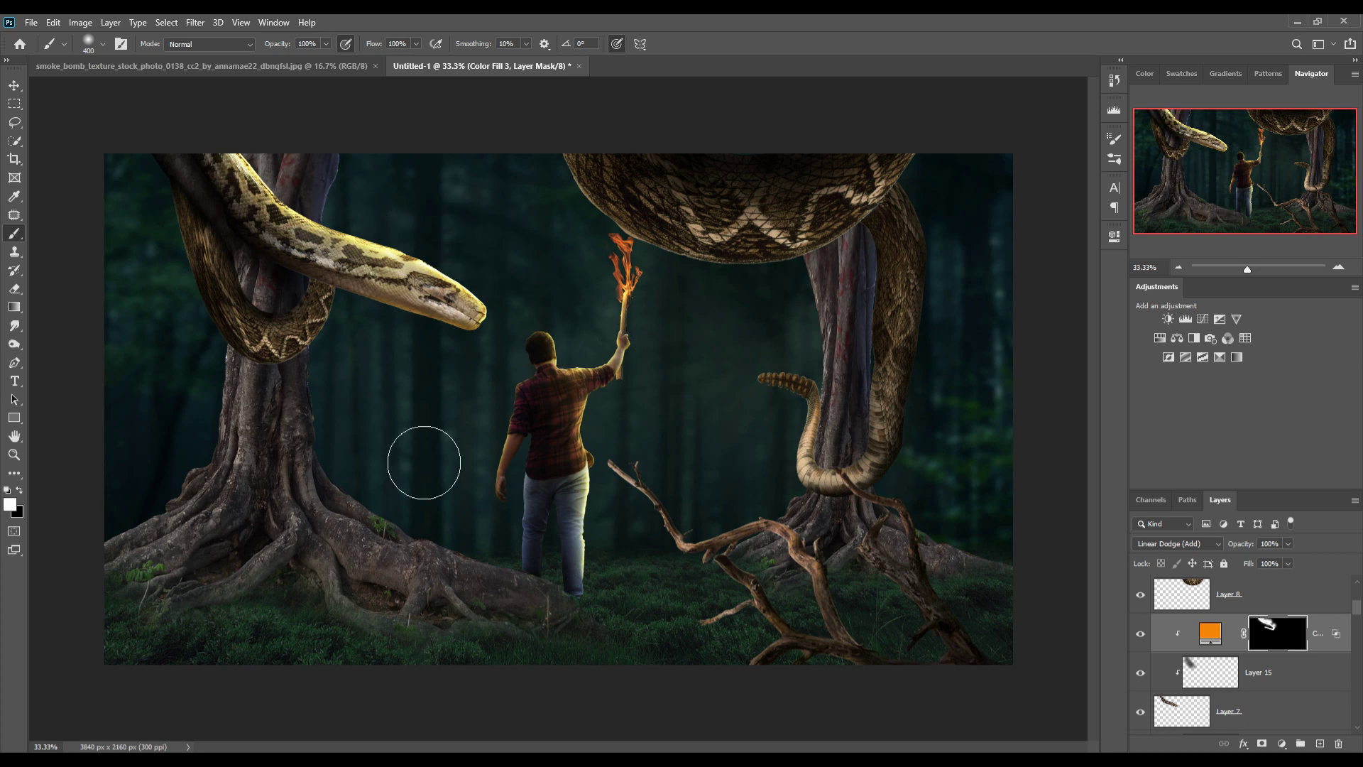
Step: On Layer 15, darken the left snake's upper coil with a smaller 18% opacity brush
click(1245, 678)
key(bracketleft)
key(bracketleft)
key(bracketleft)
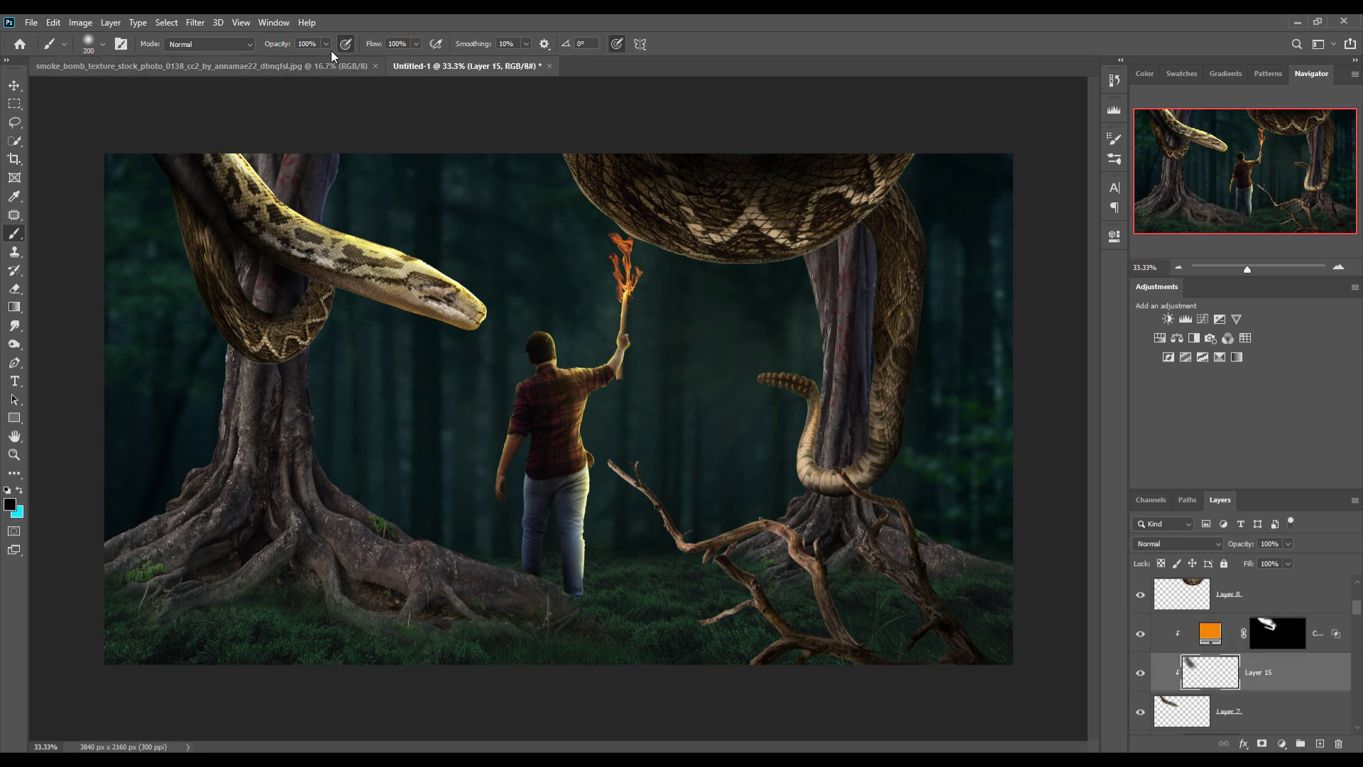
key(1)
key(8)
mouse_move(276, 230)
mouse_down()
mouse_move(342, 272)
mouse_move(455, 311)
mouse_up()
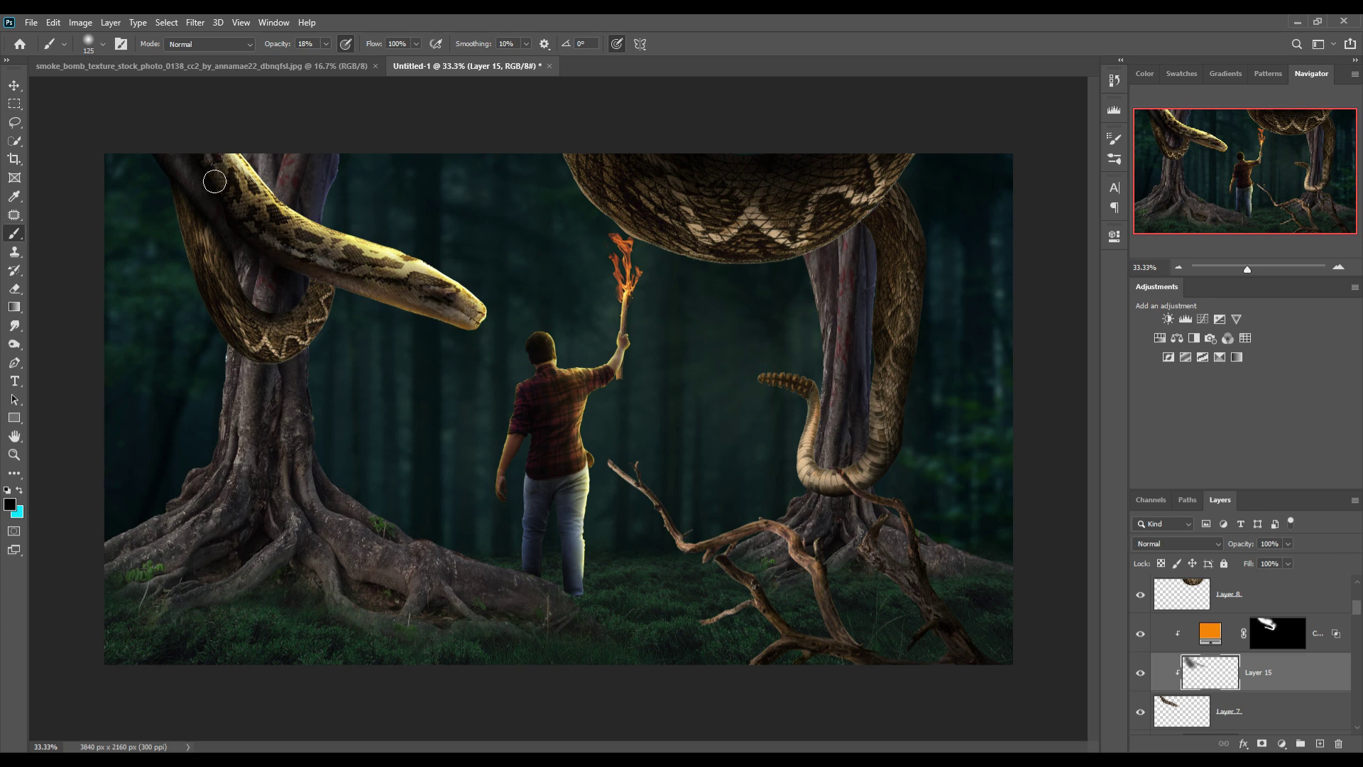
Step: Clip a new layer to Layer 14 and add a yellow-orange solid colour fill above it
key(v)
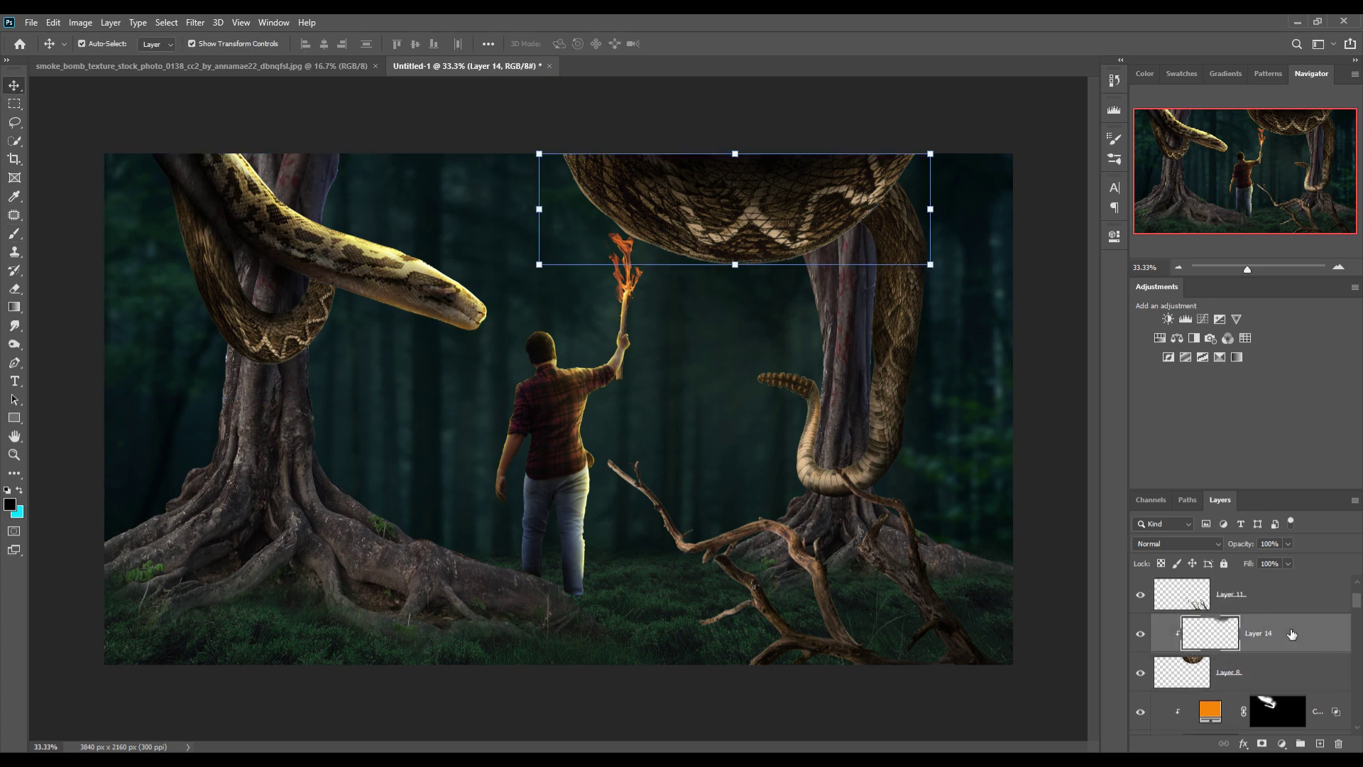
right_click(1229, 633)
click(1220, 309)
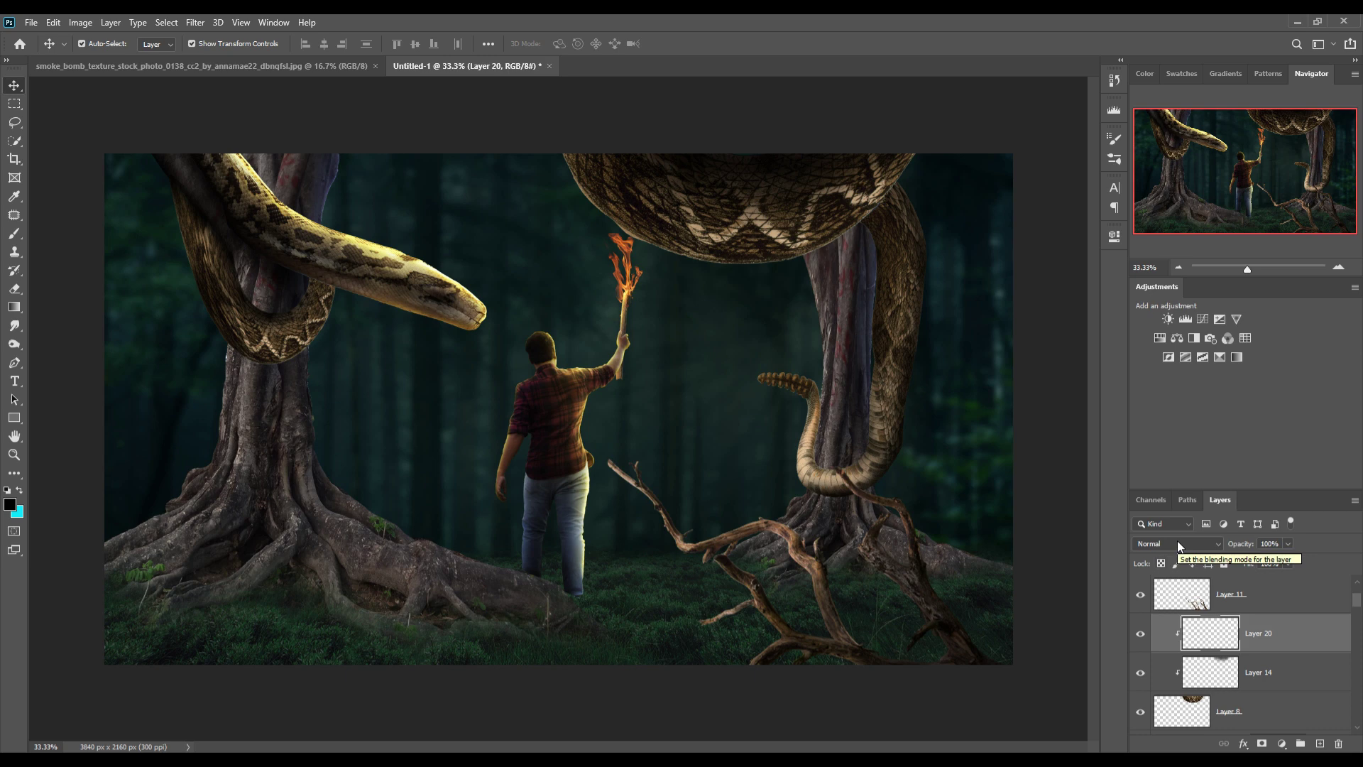
click(1281, 743)
click(1271, 410)
drag(737, 466, 754, 412)
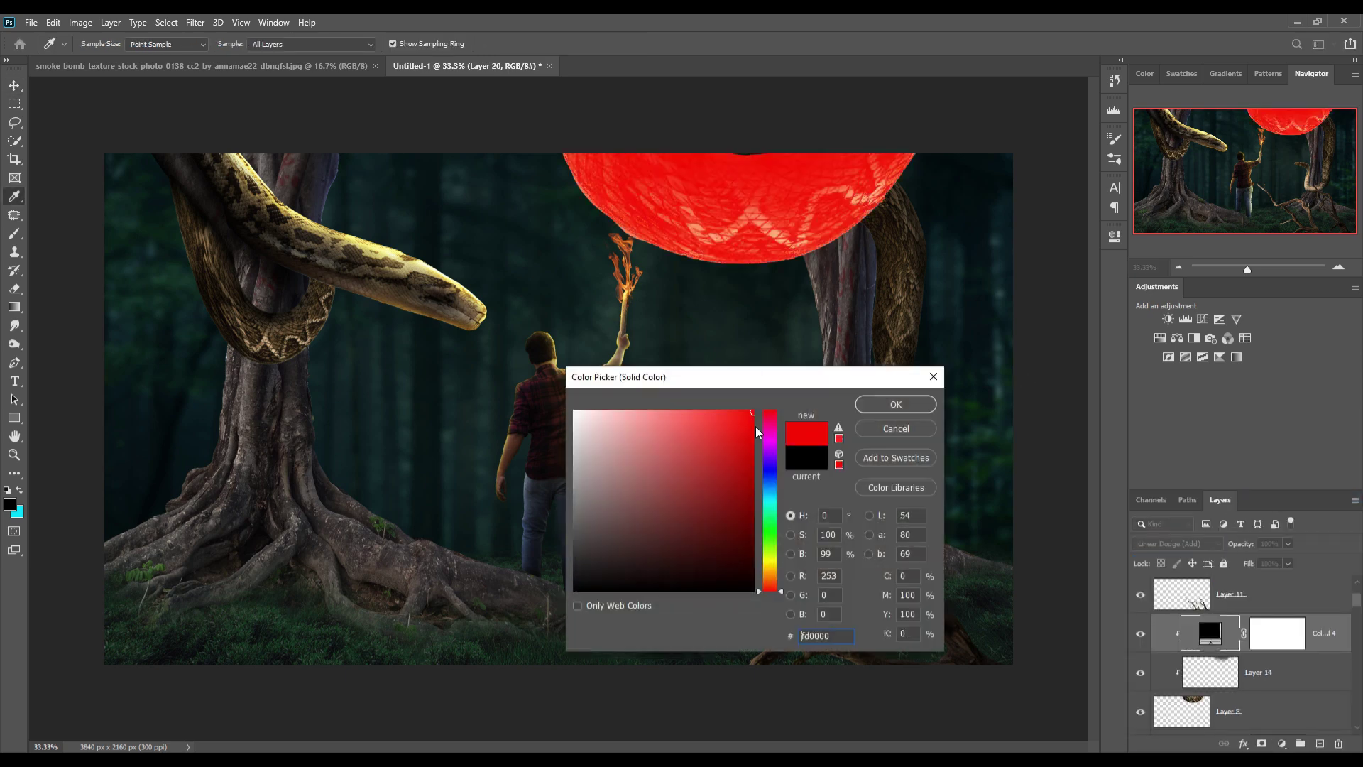
drag(781, 589, 782, 575)
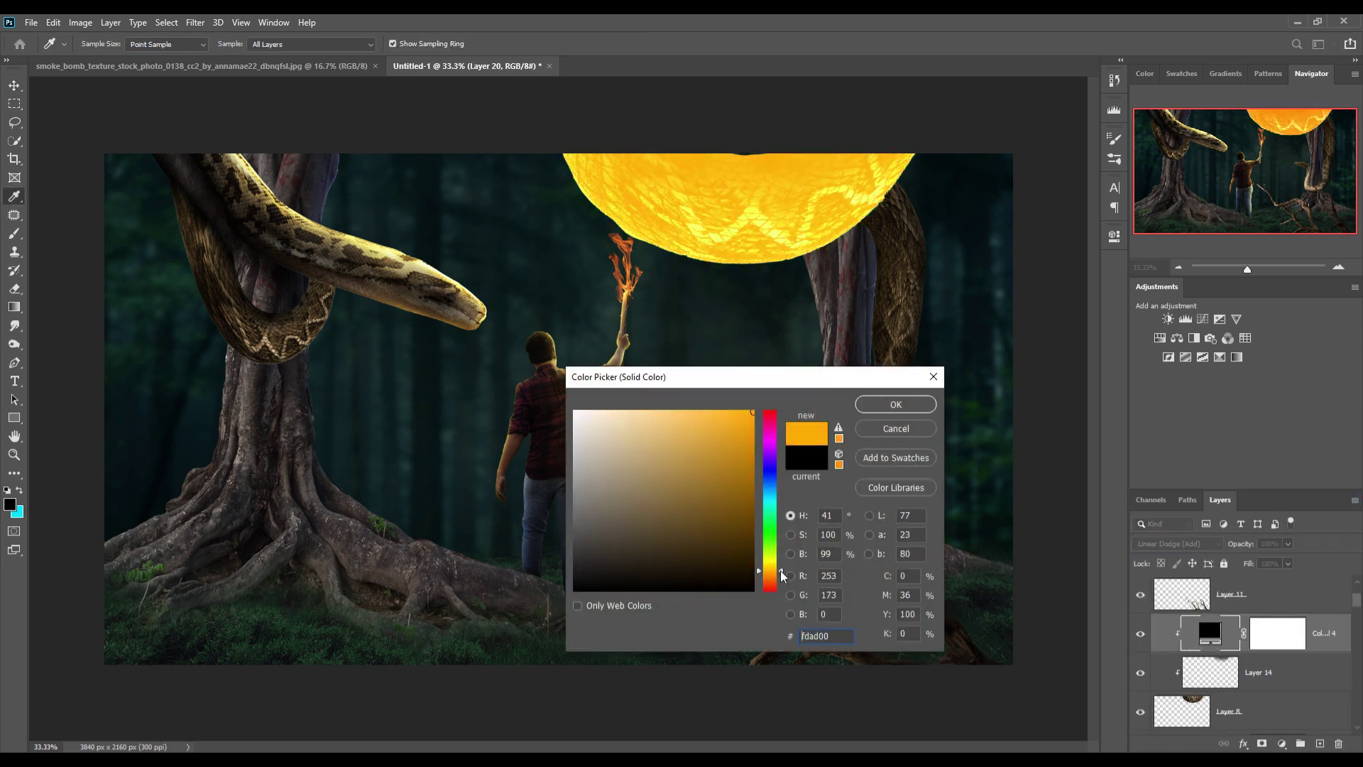
click(896, 404)
Step: Keep the fill off the snake's dark tones with Blend If underlying 87, refining the colour to fdad00
right_click(1207, 633)
click(1200, 349)
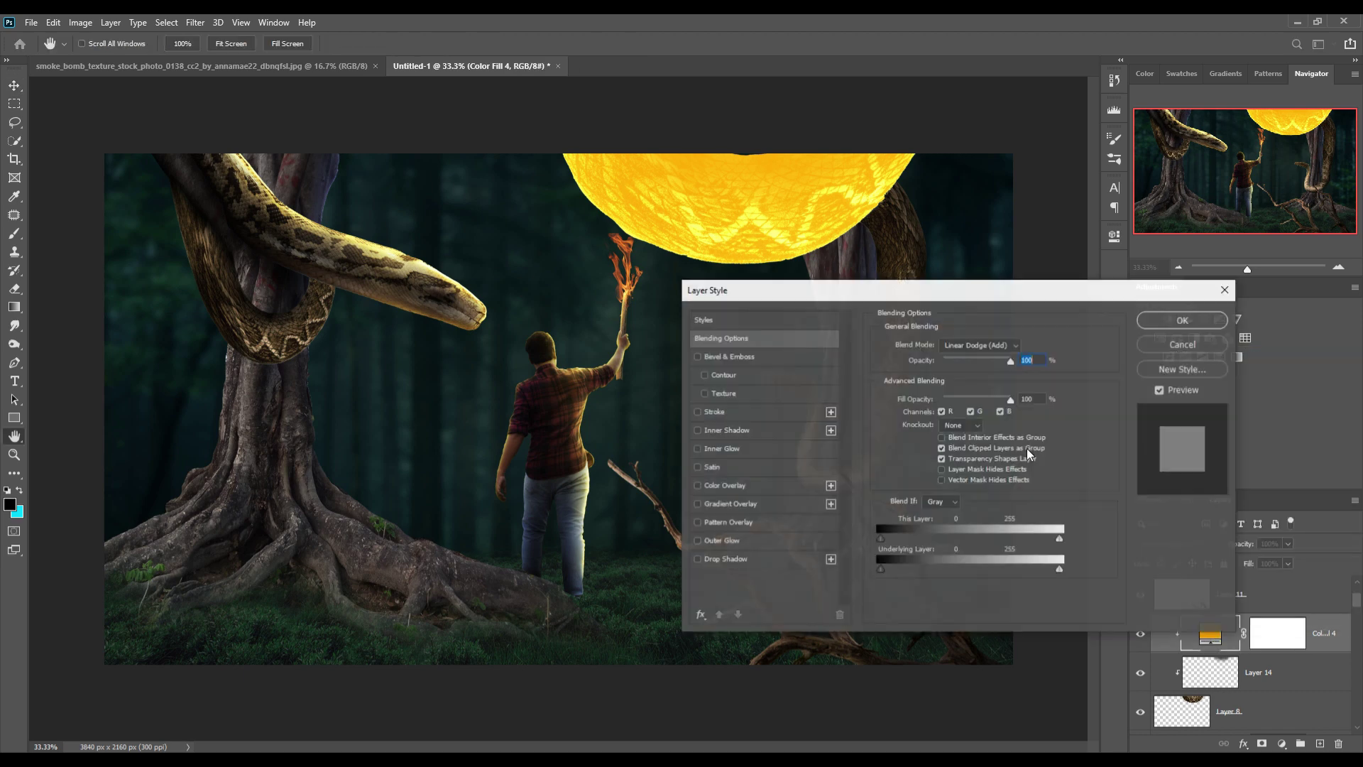
drag(881, 570, 943, 570)
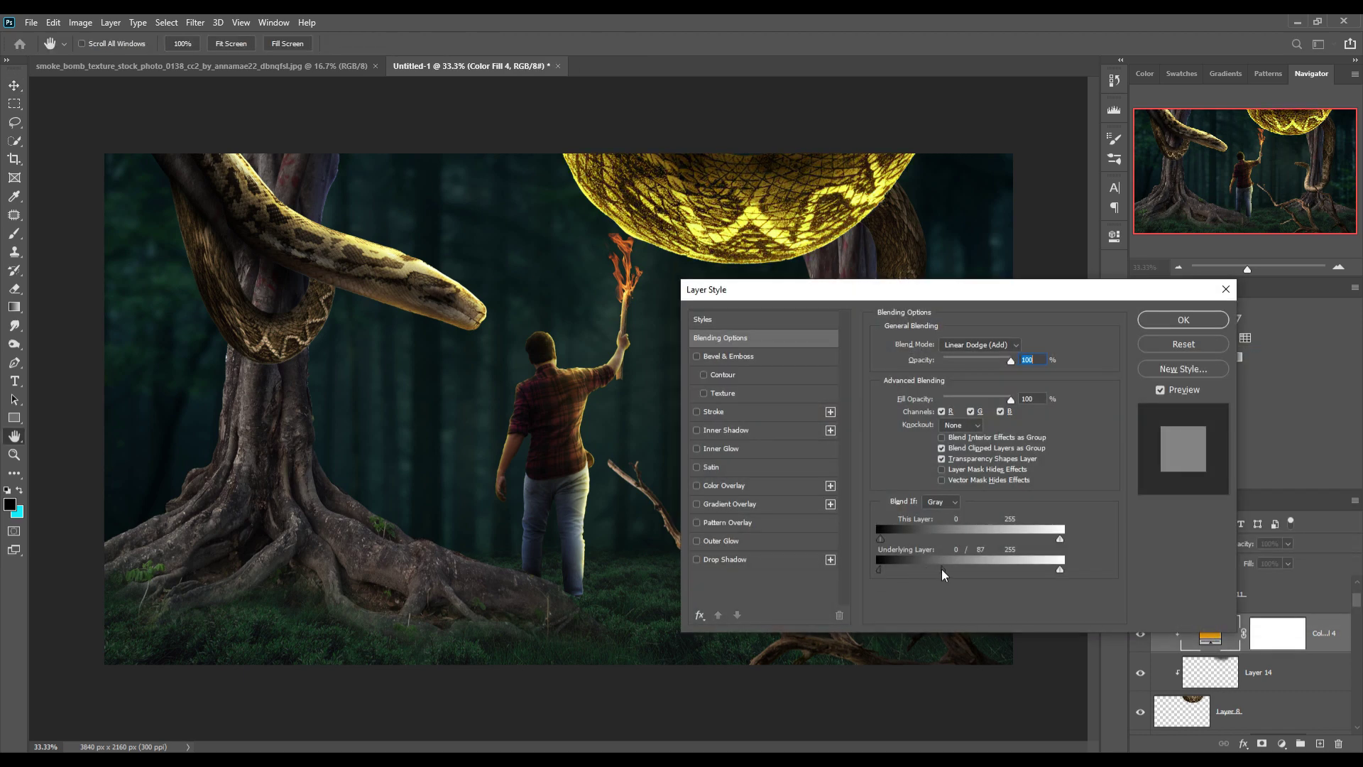
click(1172, 320)
double_click(1210, 634)
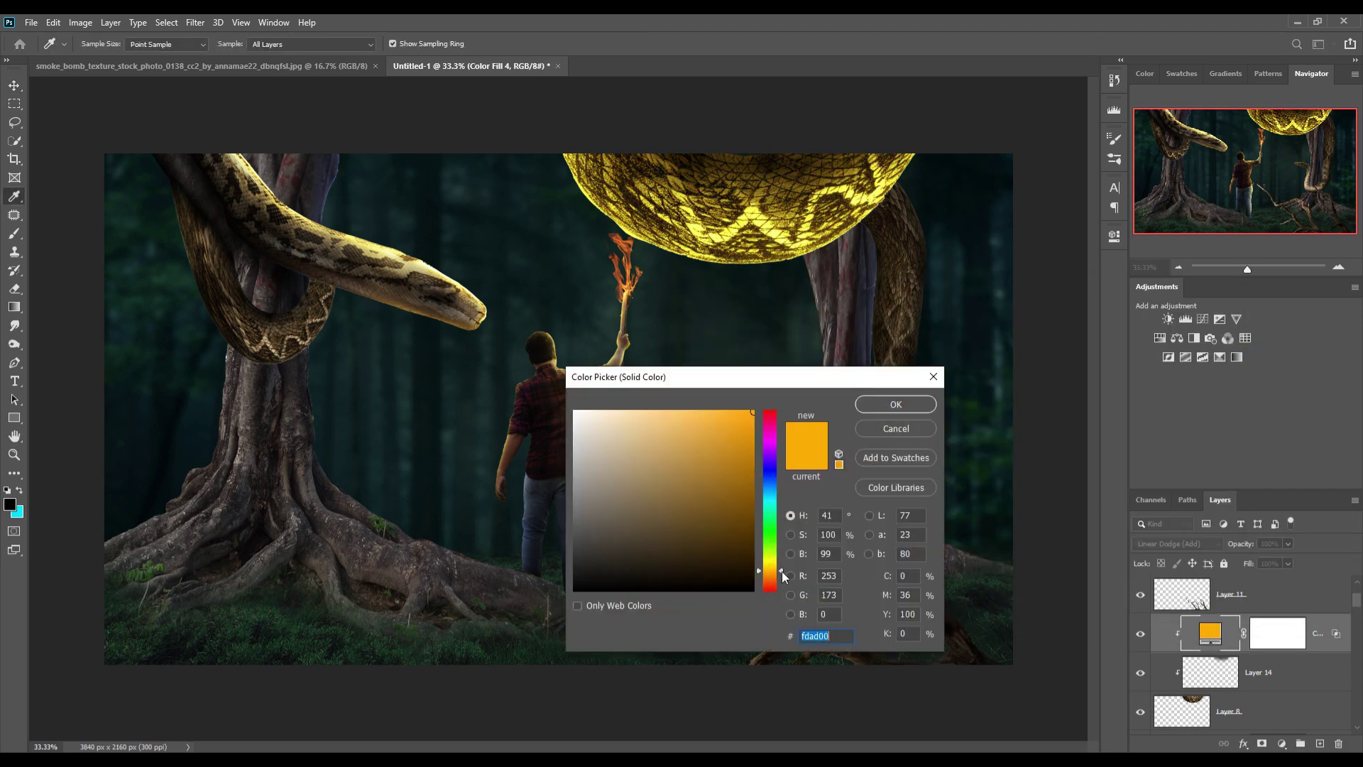
click(784, 577)
drag(786, 579, 787, 575)
key(Return)
Step: Invert the fill's mask and paint the glow at 100% along the big snake's underside
click(1278, 633)
key(ctrl+i)
key(b)
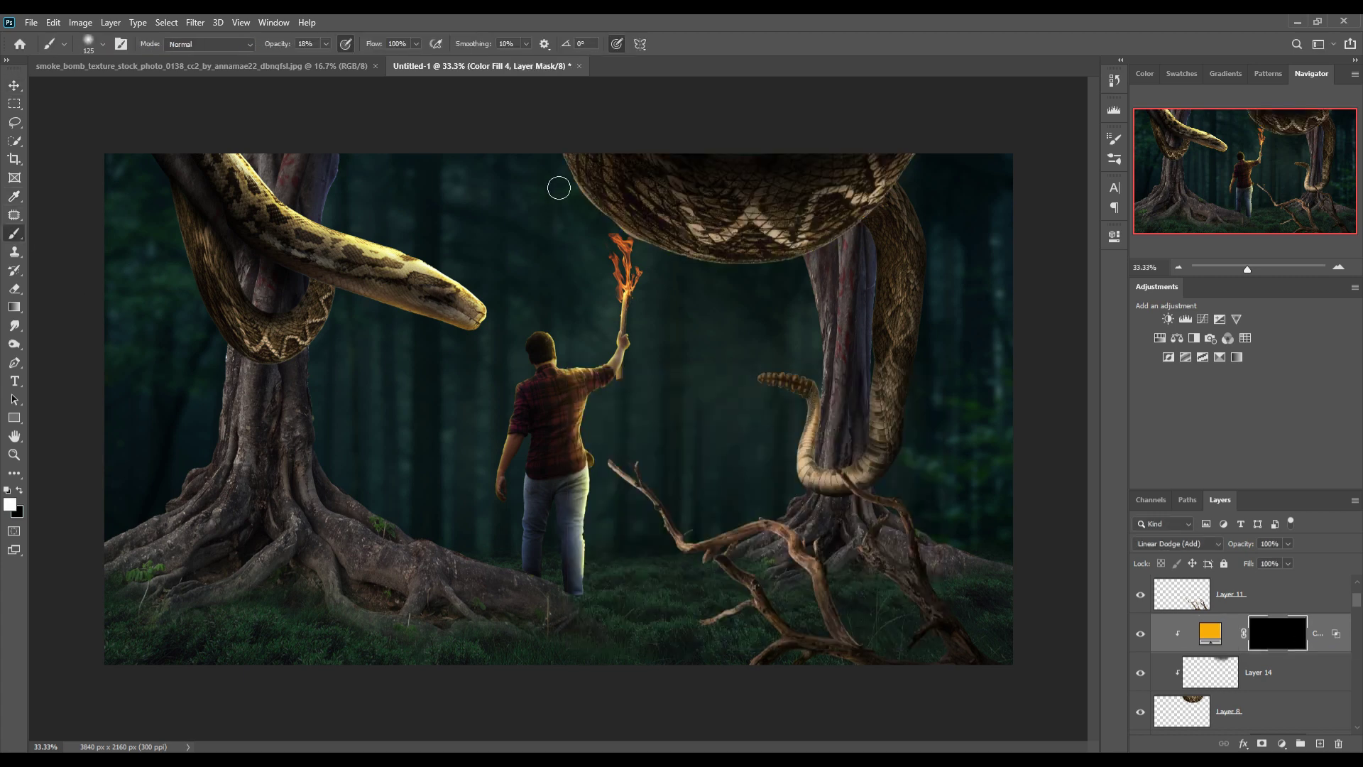
drag(329, 46, 387, 64)
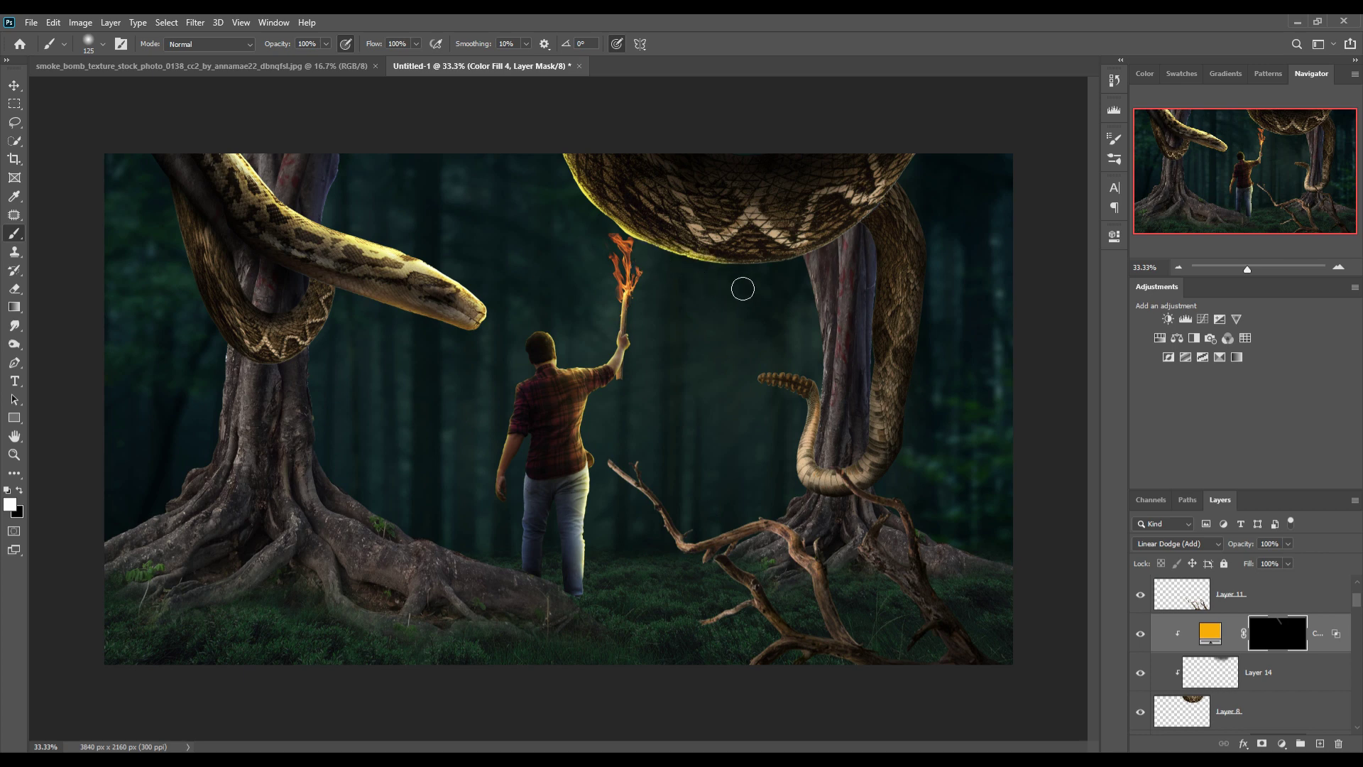
drag(855, 257, 768, 295)
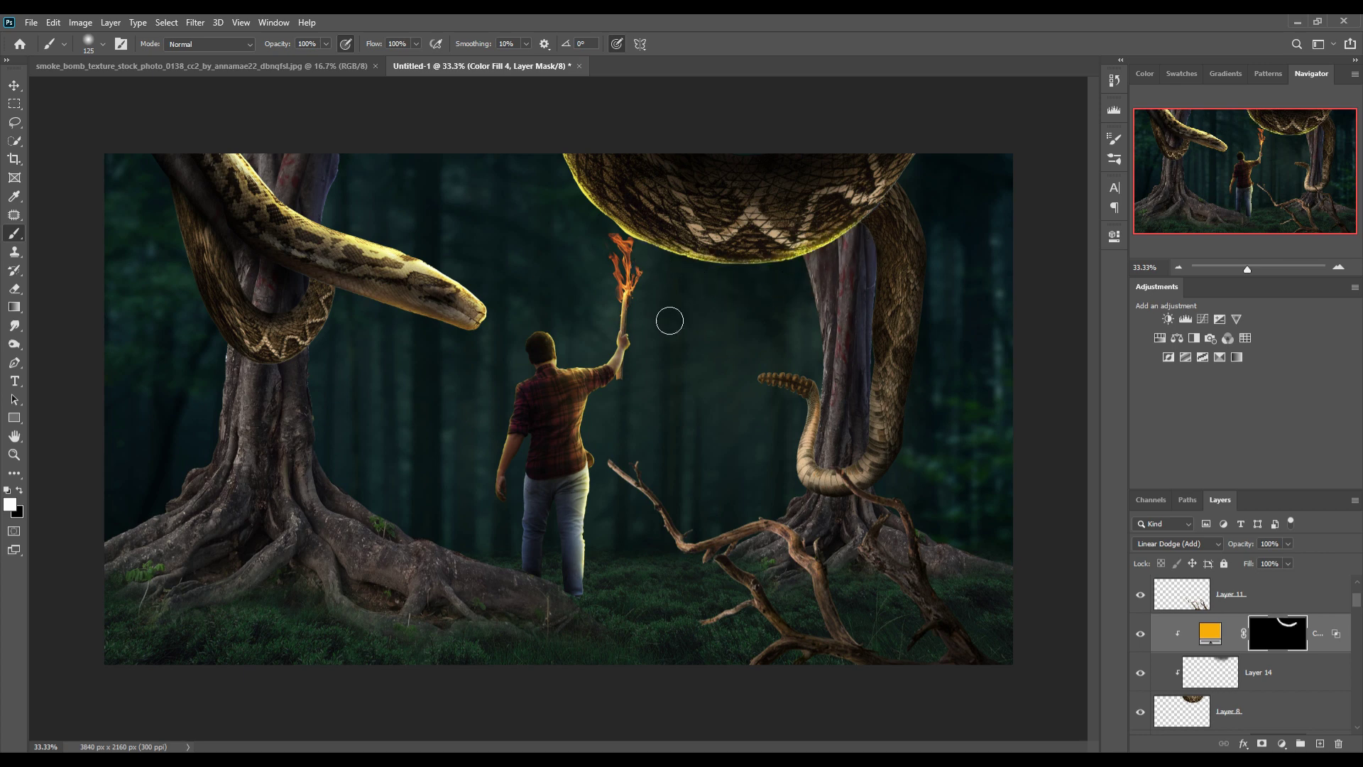
key(bracketright)
key(bracketright)
key(bracketright)
mouse_move(699, 350)
mouse_down()
mouse_move(883, 365)
mouse_move(654, 335)
mouse_up()
click(15, 85)
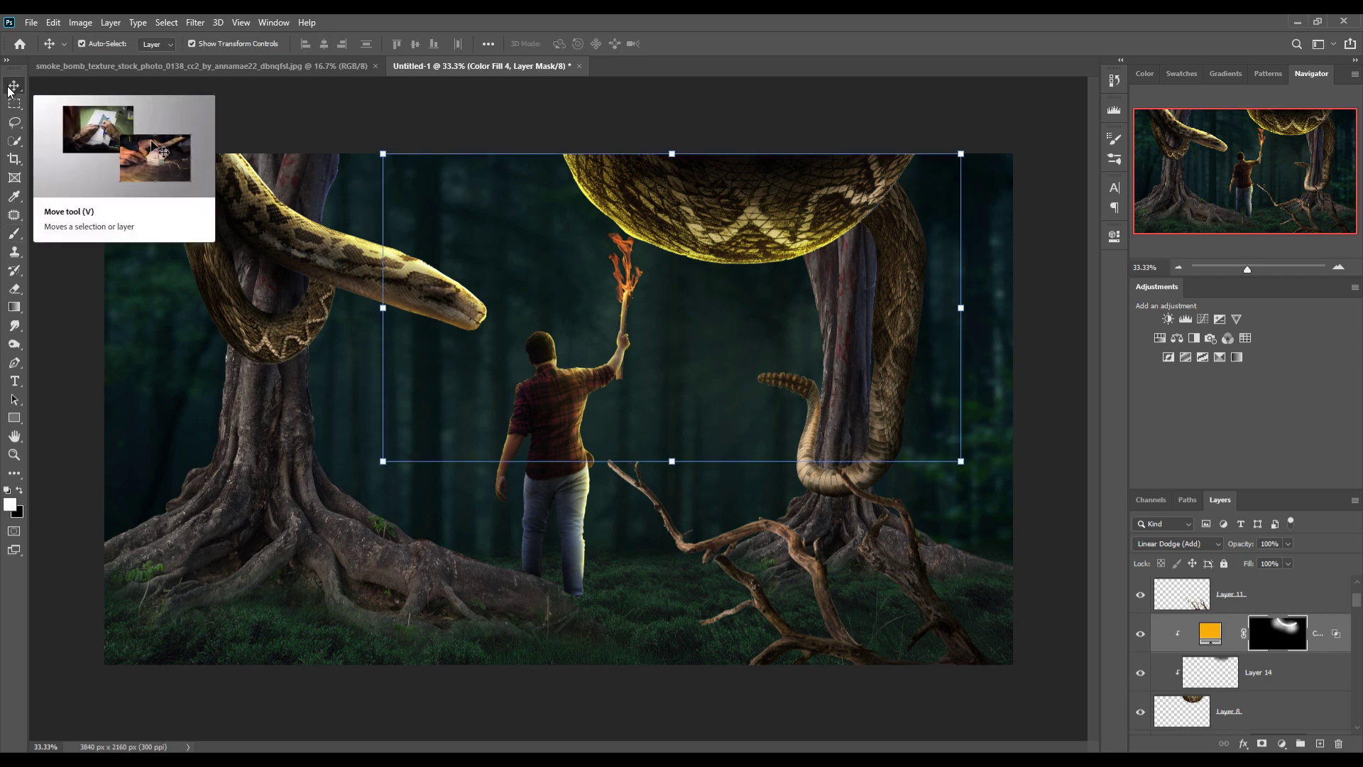
Step: Add a clipped Linear Dodge (Add) Layer 20, hide it, and add an empty Layer 21
click(347, 250)
click(1320, 743)
right_click(1275, 636)
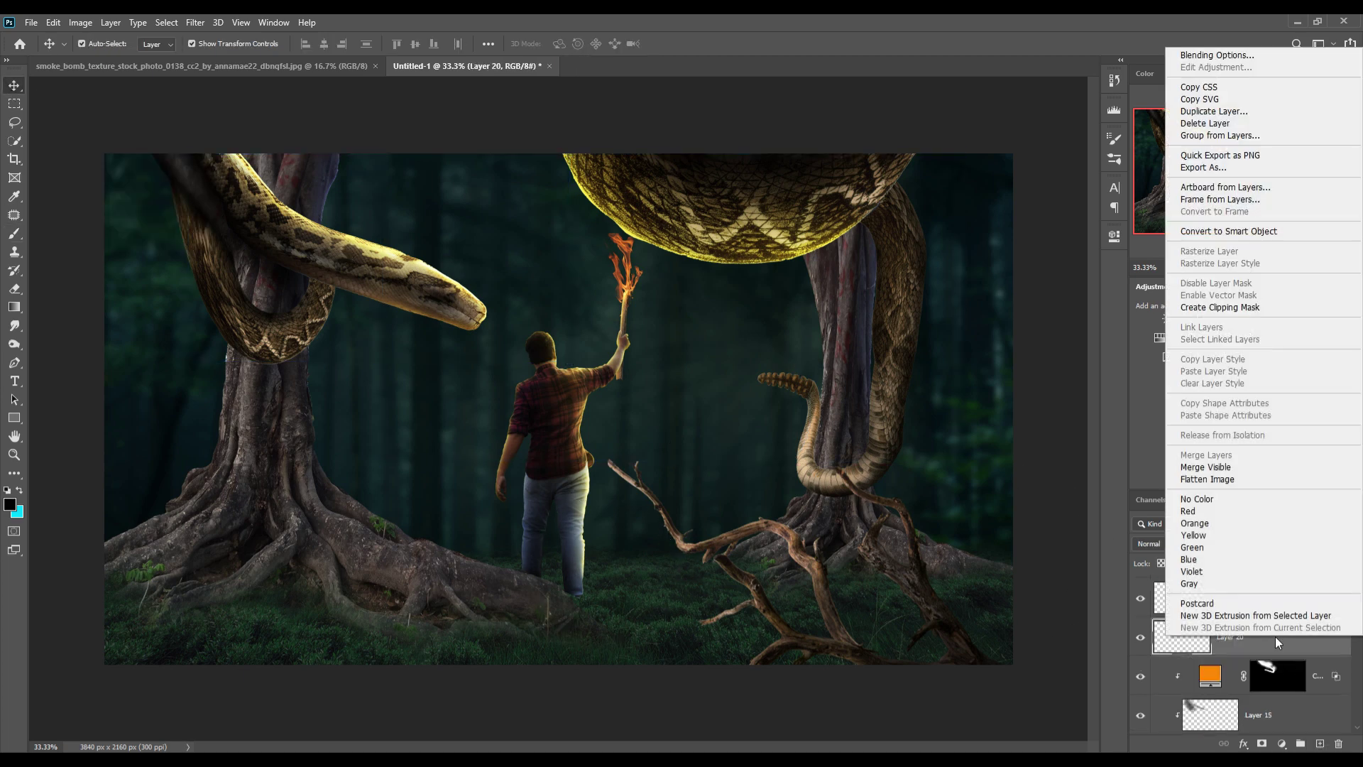
click(1220, 321)
click(1176, 543)
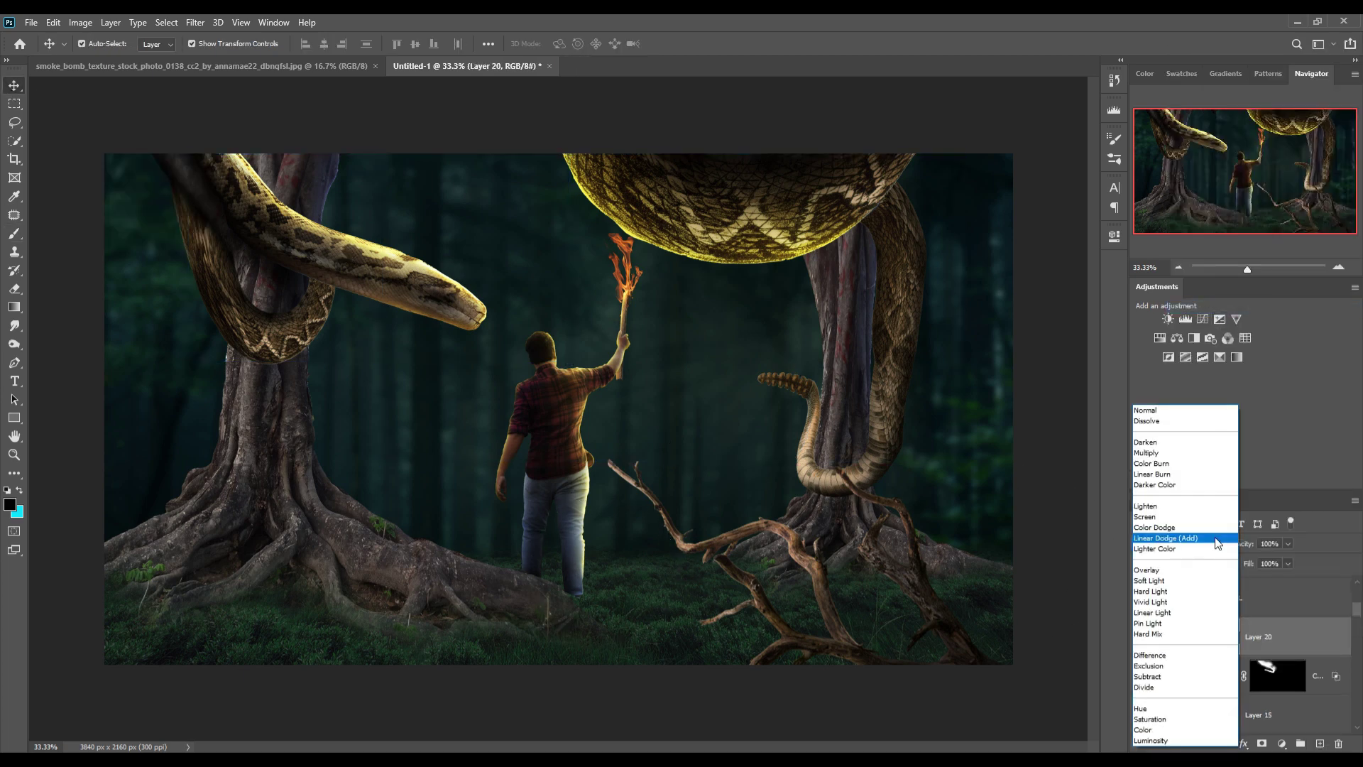
click(1105, 431)
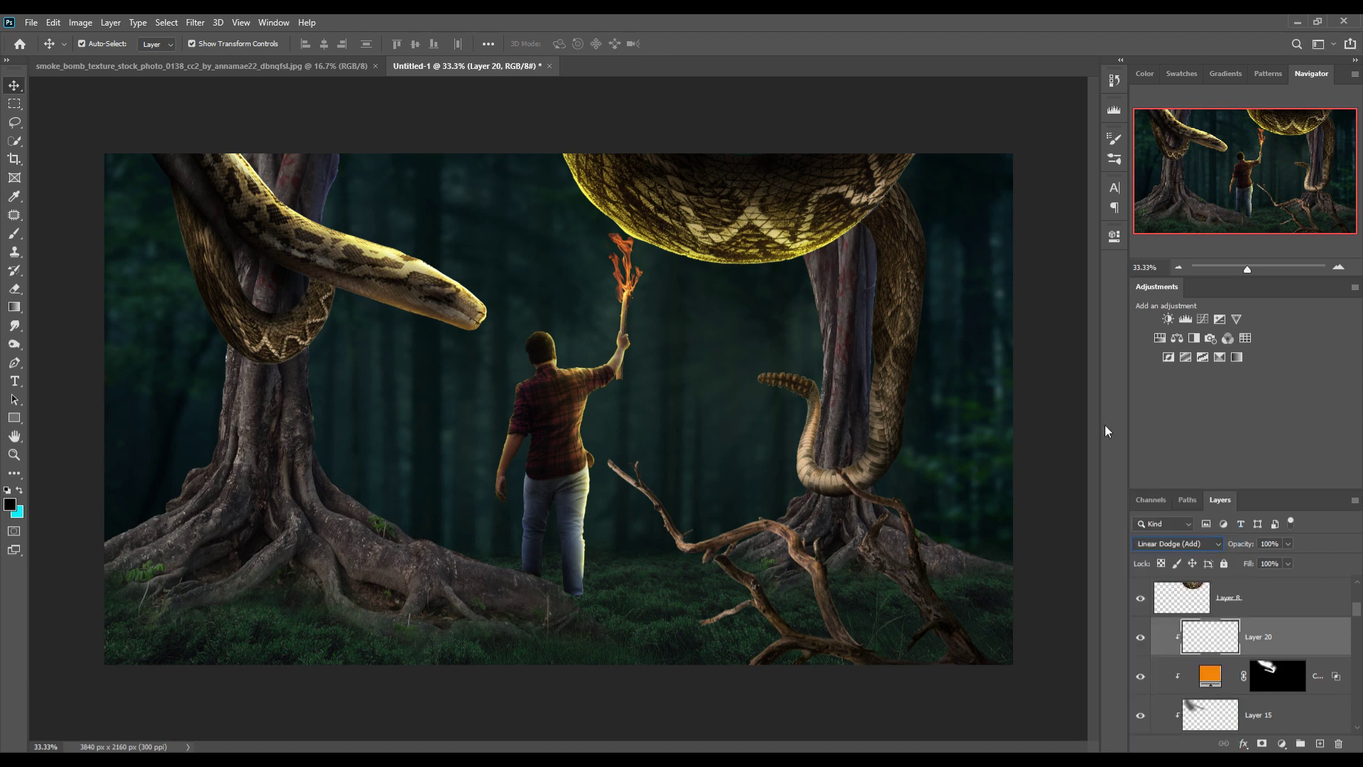
click(1141, 637)
ctrl+click(1320, 742)
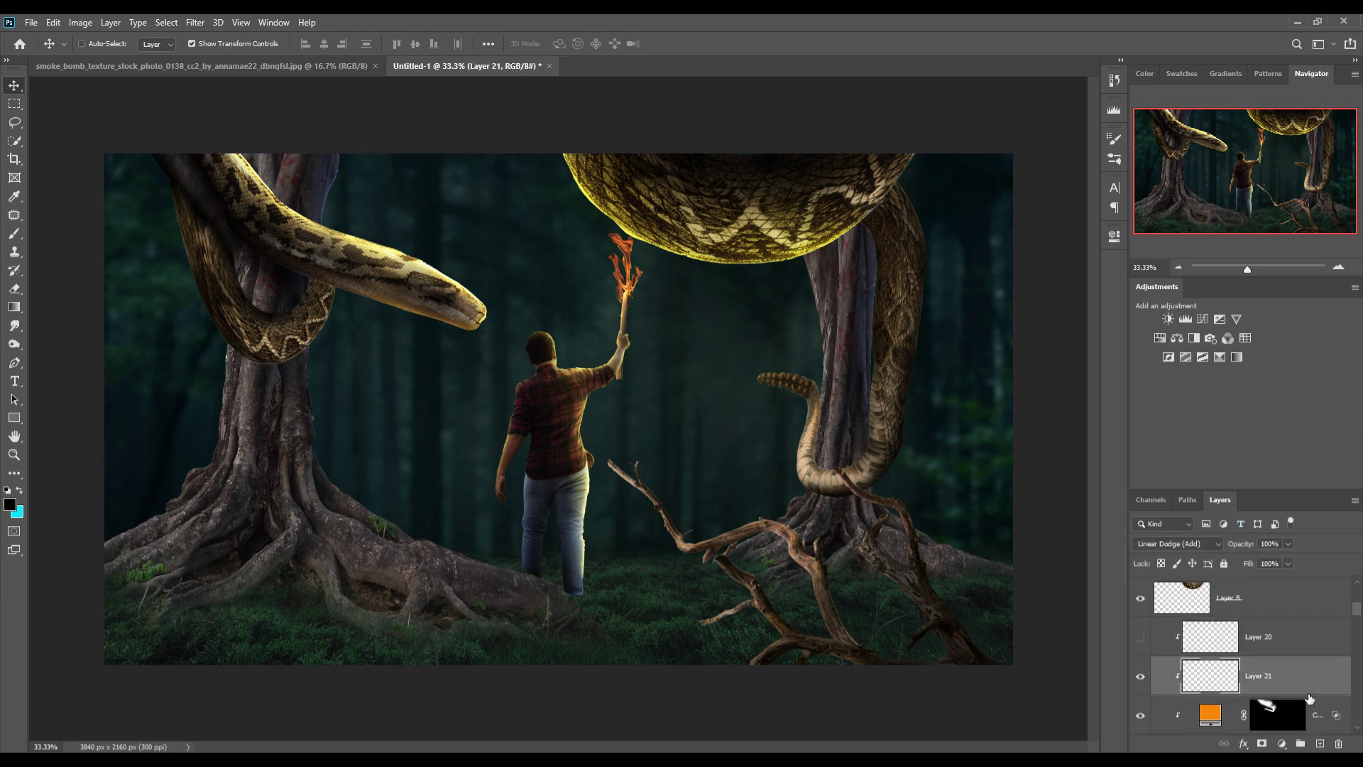
drag(1310, 699, 1310, 639)
Step: Add a clipped Brightness/Contrast of 94 with an inverted mask and brighten the left snake's head
click(1282, 743)
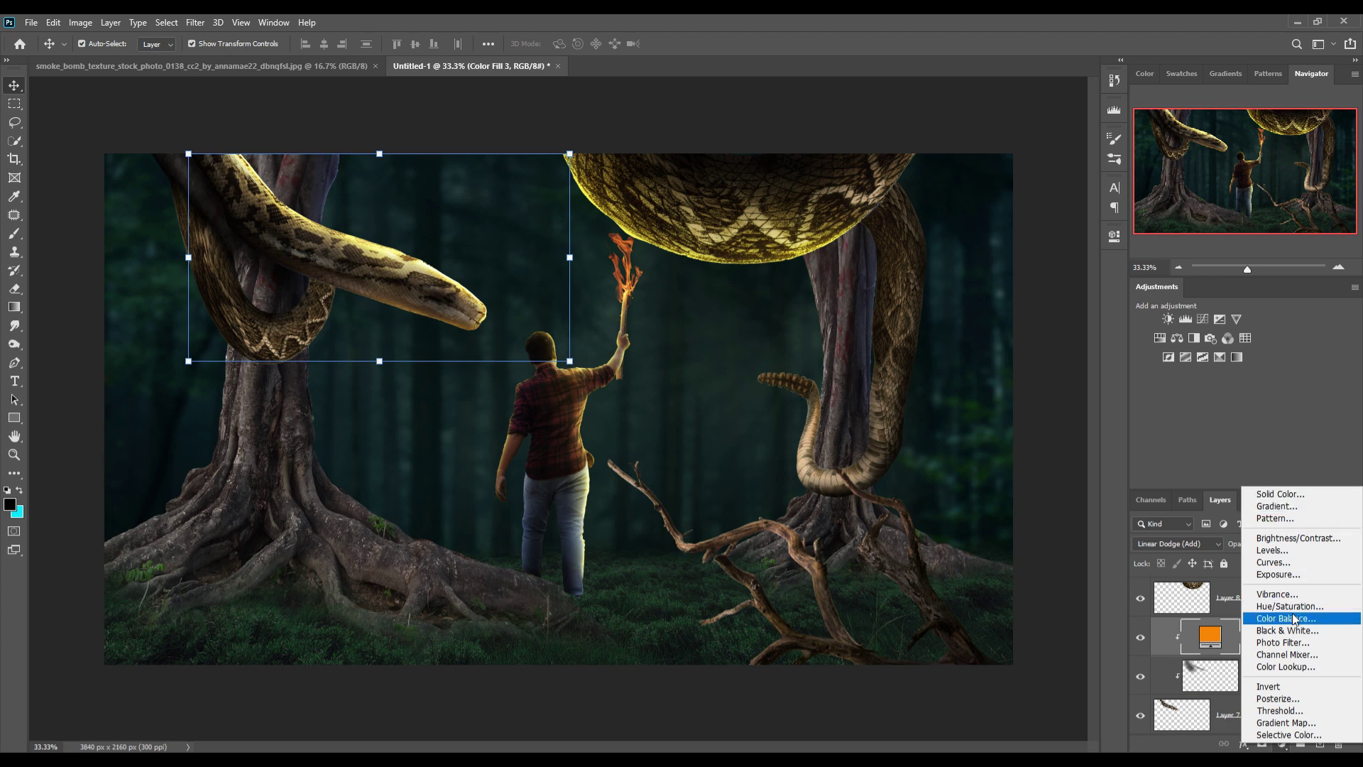
click(1282, 538)
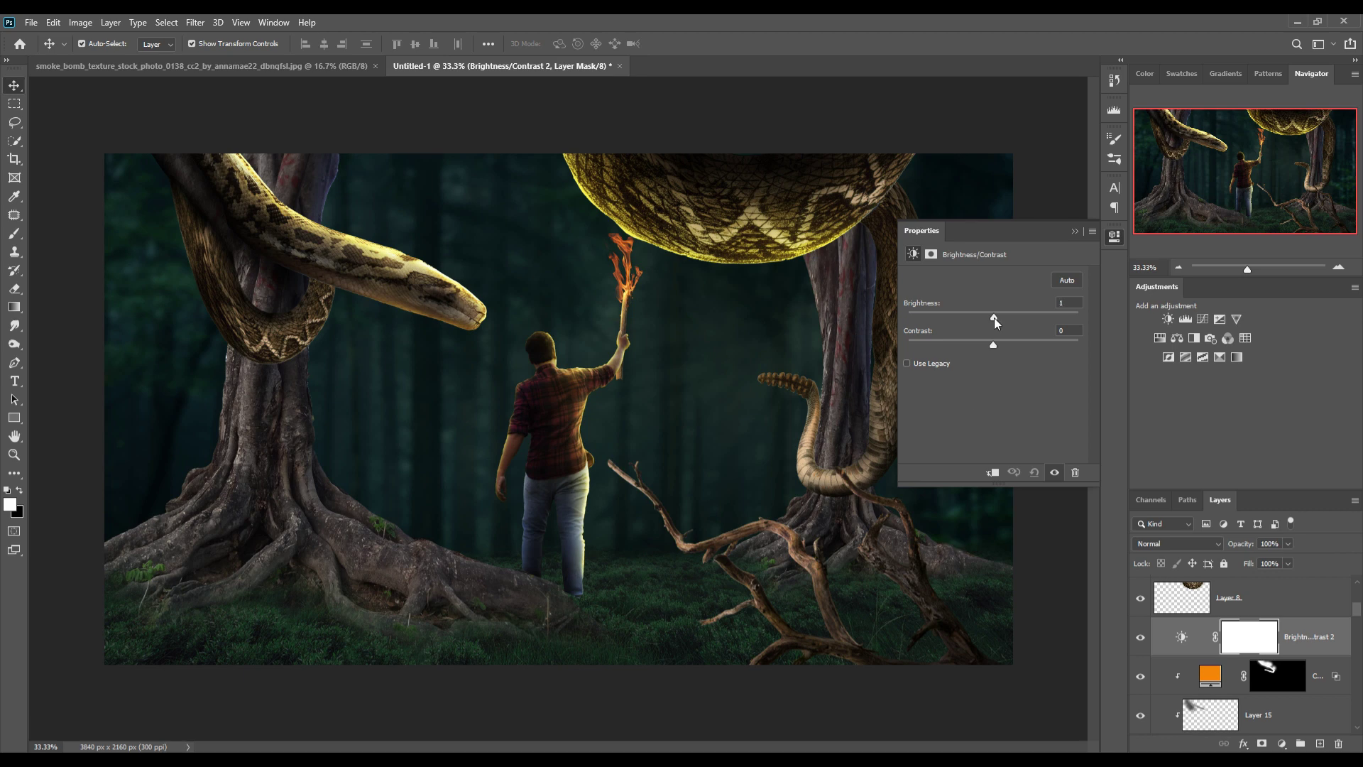
drag(994, 317, 1047, 317)
click(992, 472)
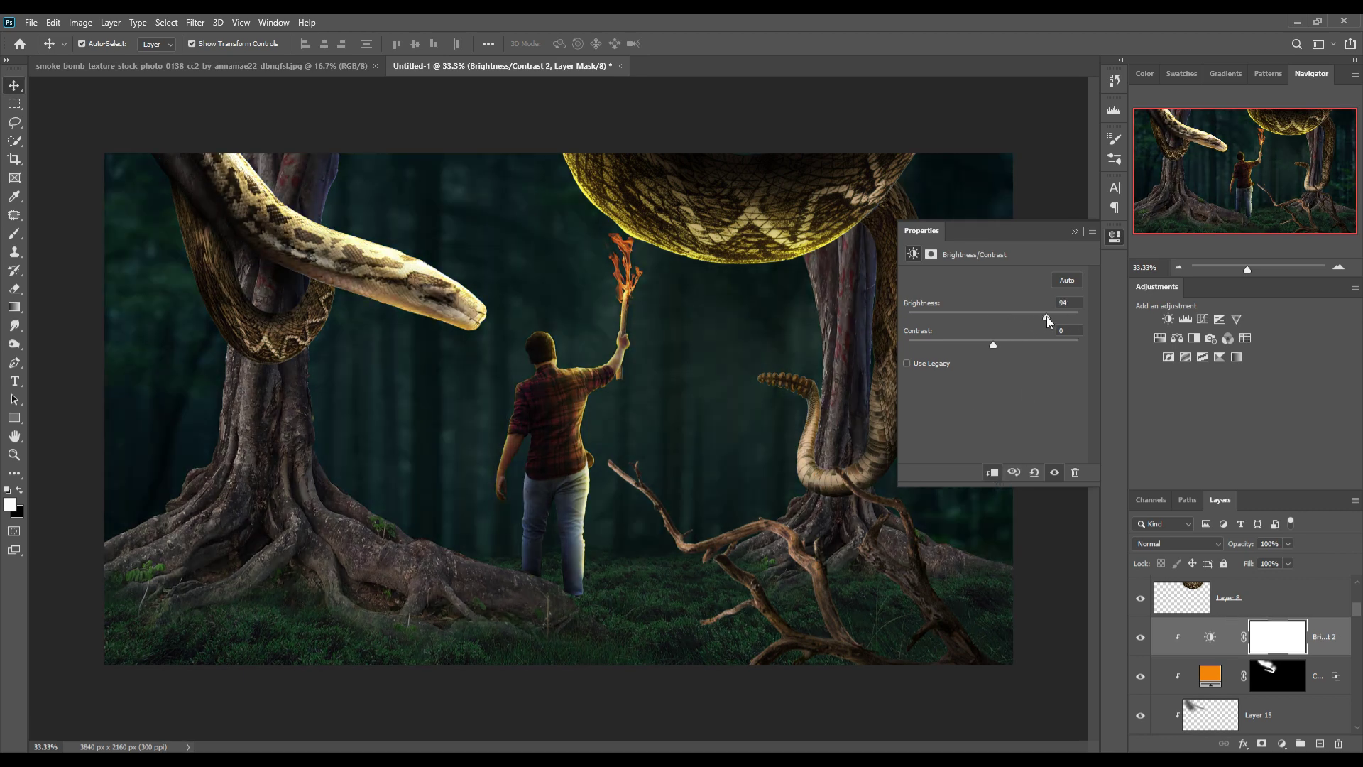
click(1290, 654)
key(ctrl+i)
key(b)
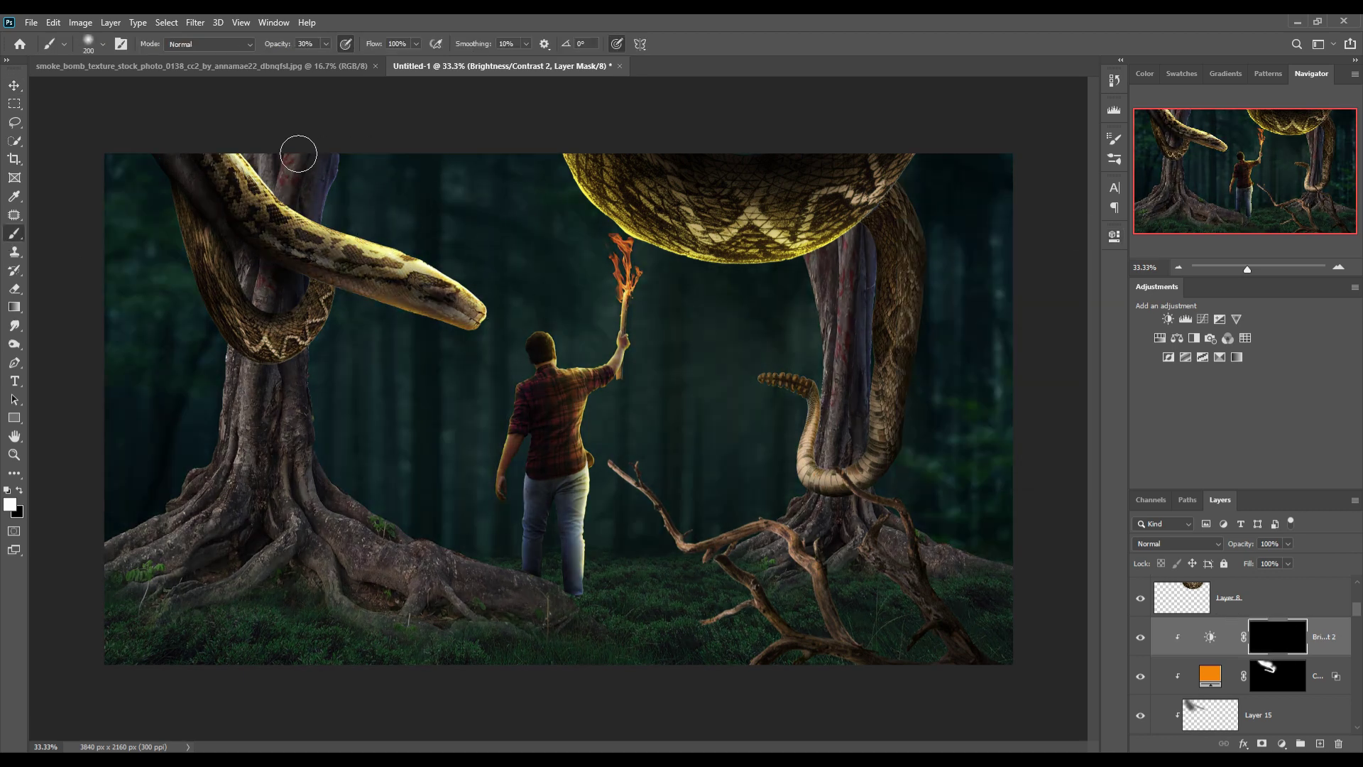
drag(319, 221, 523, 320)
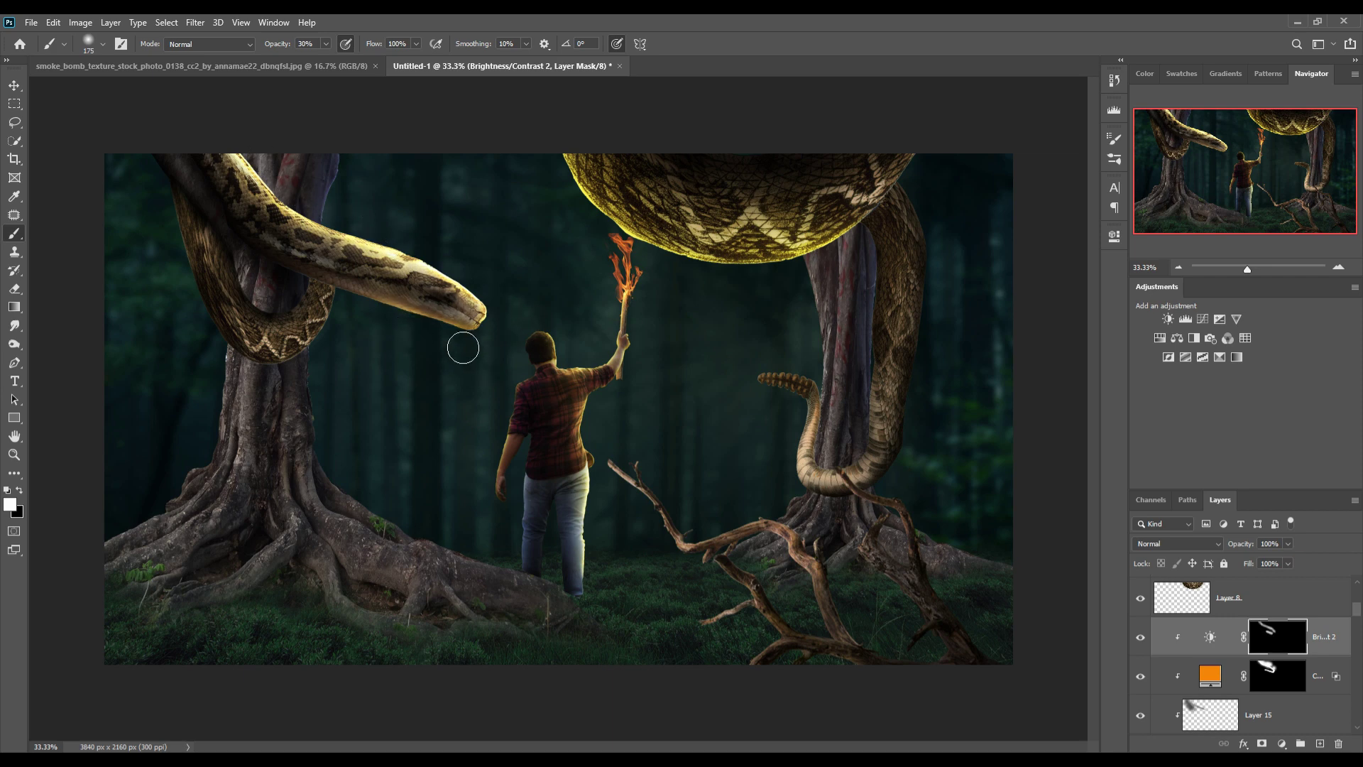
Step: Delete the unused empty Layer 20
scroll(1257, 625, up, 2)
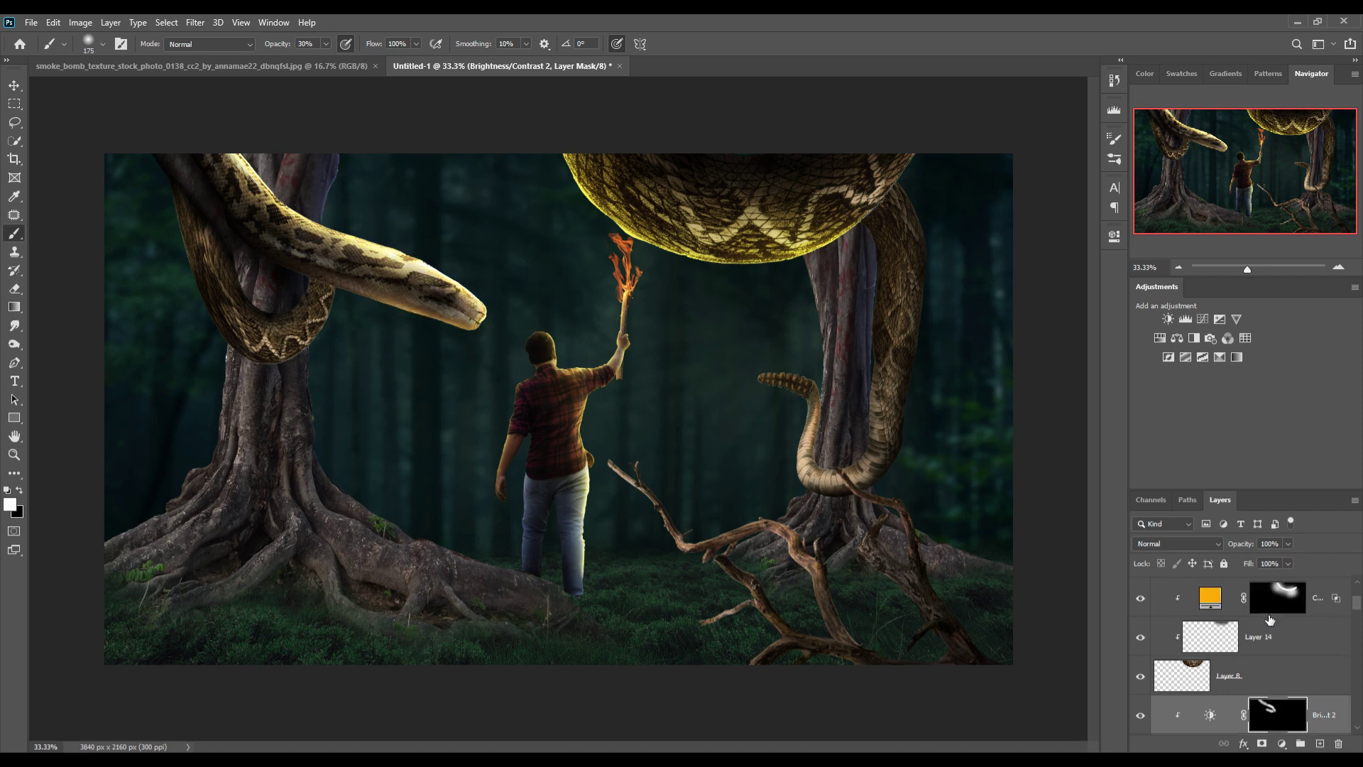
scroll(1271, 622, up, 2)
click(1281, 638)
key(Delete)
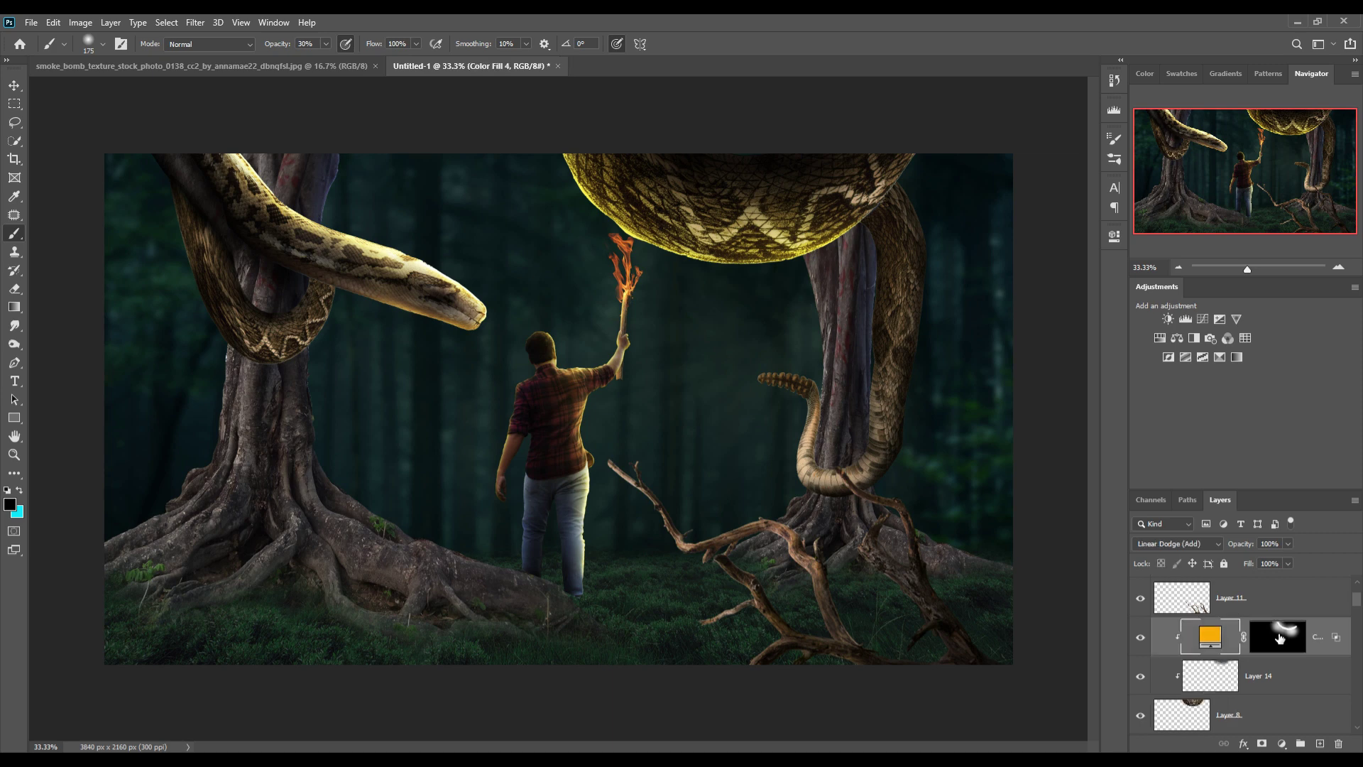
Step: Add a Brightness/Contrast of 129 with an inverted mask and brighten the big snake's underside near the torch
click(1283, 743)
click(1293, 530)
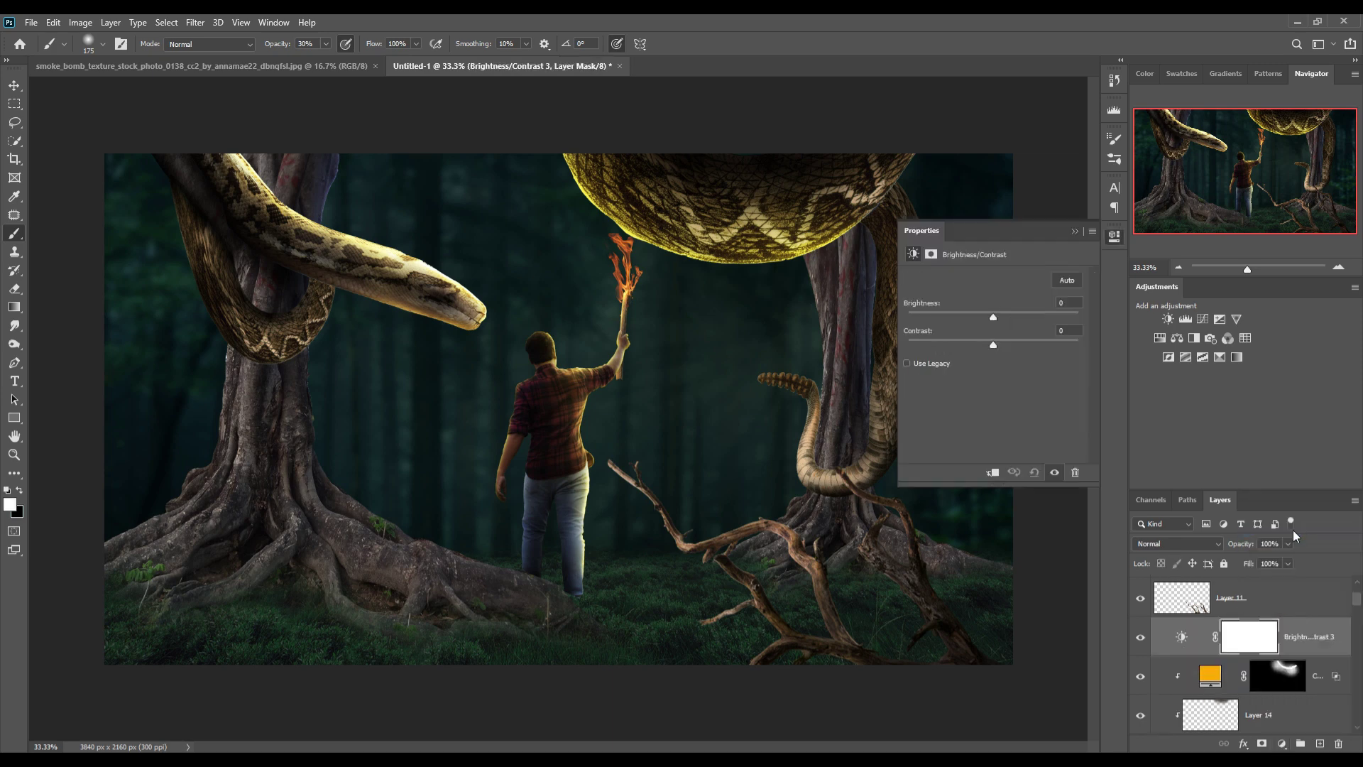
drag(994, 314, 1066, 316)
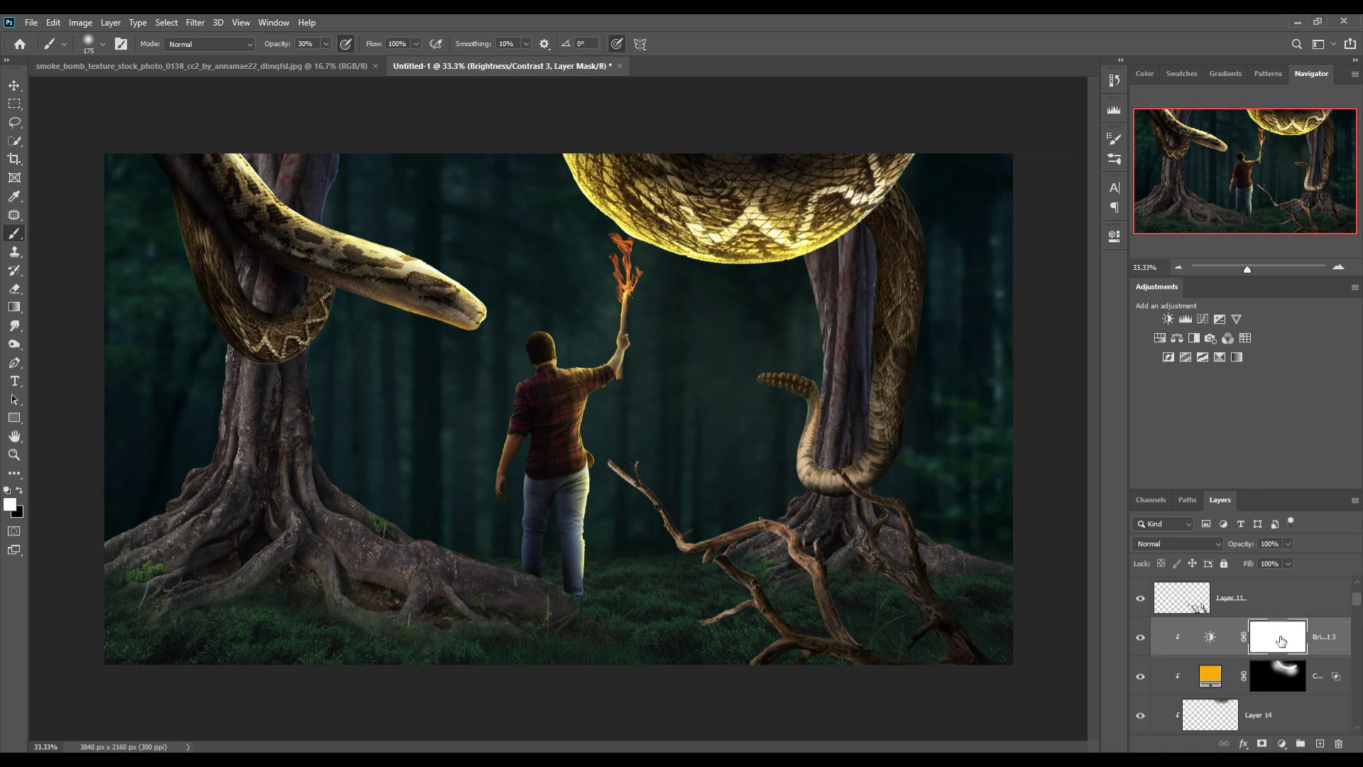
key(ctrl+i)
key(bracketright)
key(bracketright)
key(bracketright)
click(594, 258)
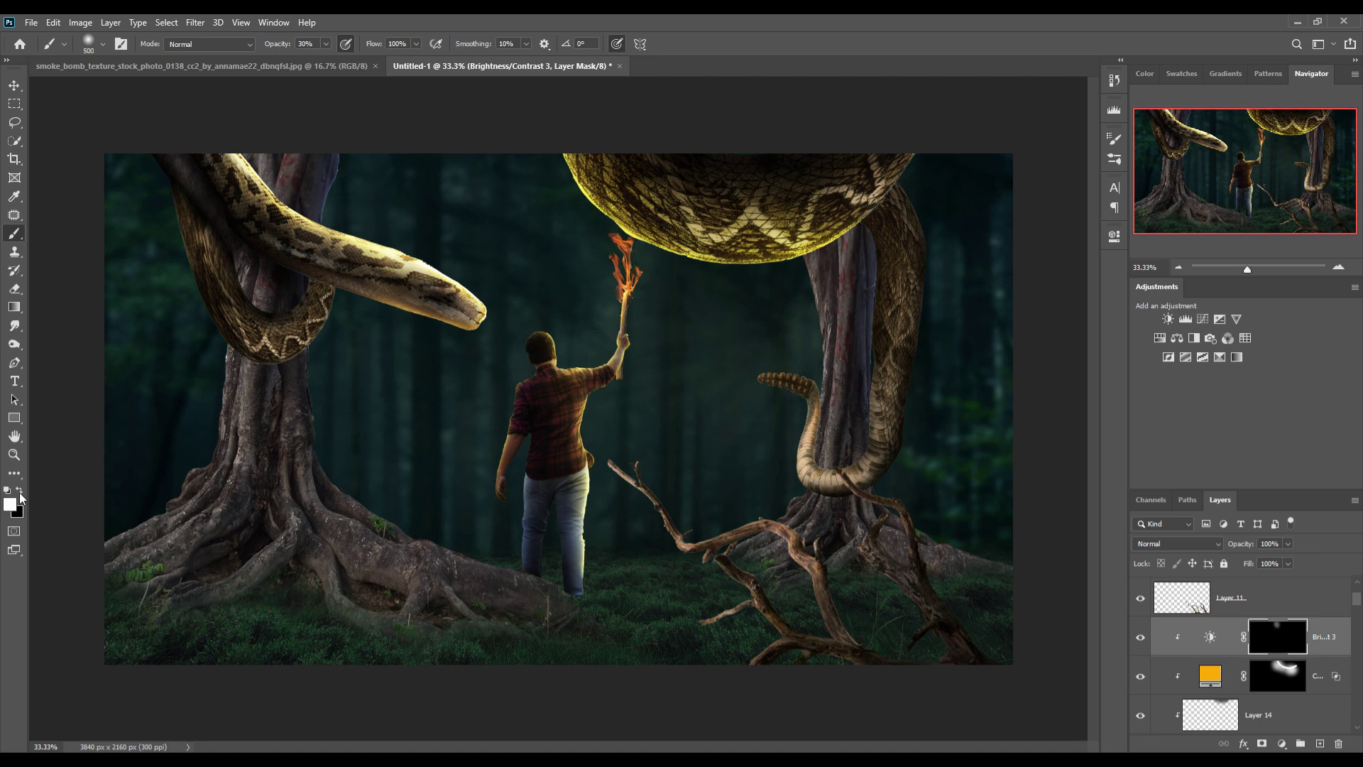
mouse_move(513, 235)
mouse_down()
mouse_move(669, 304)
mouse_move(816, 334)
mouse_move(710, 377)
mouse_up()
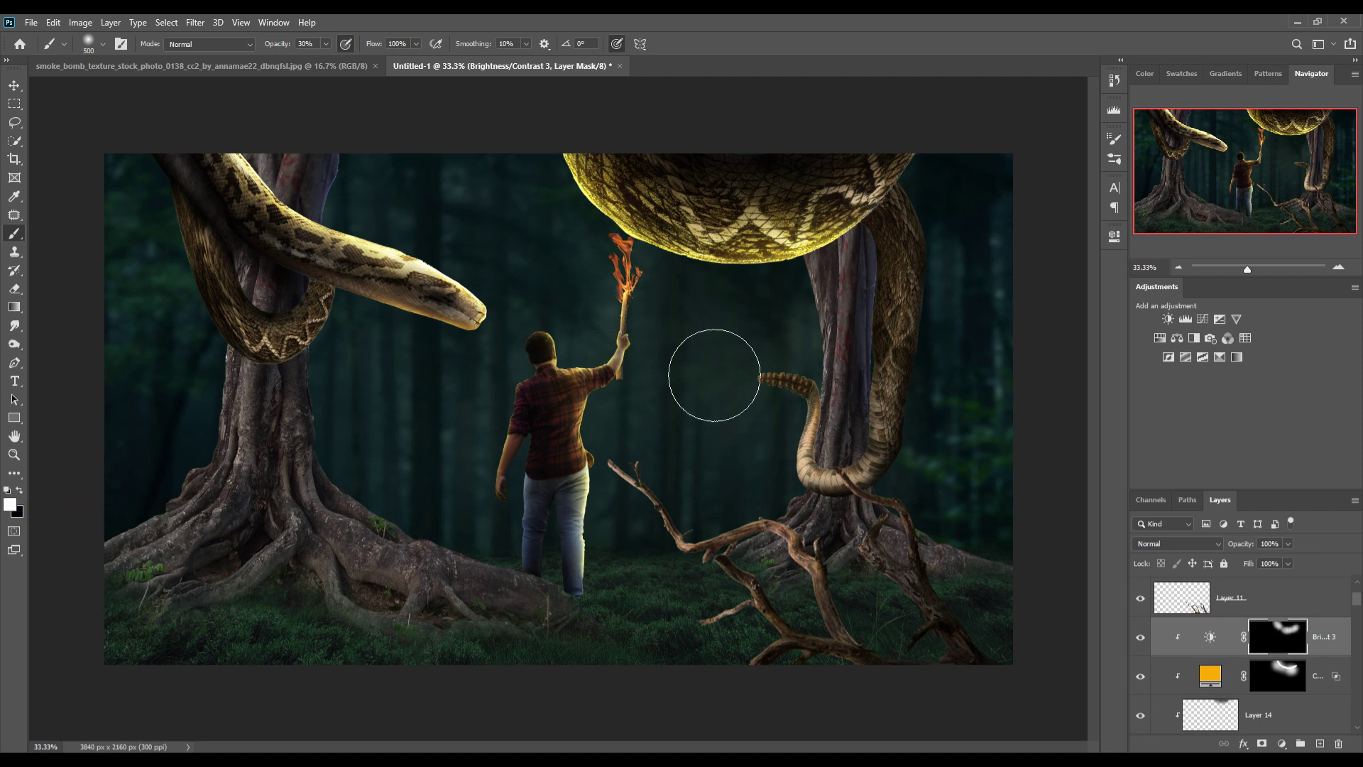
Step: Add a new empty layer clipped to Layer 10, set to Linear Dodge (Add)
key(v)
scroll(1327, 649, down, 3)
click(1327, 675)
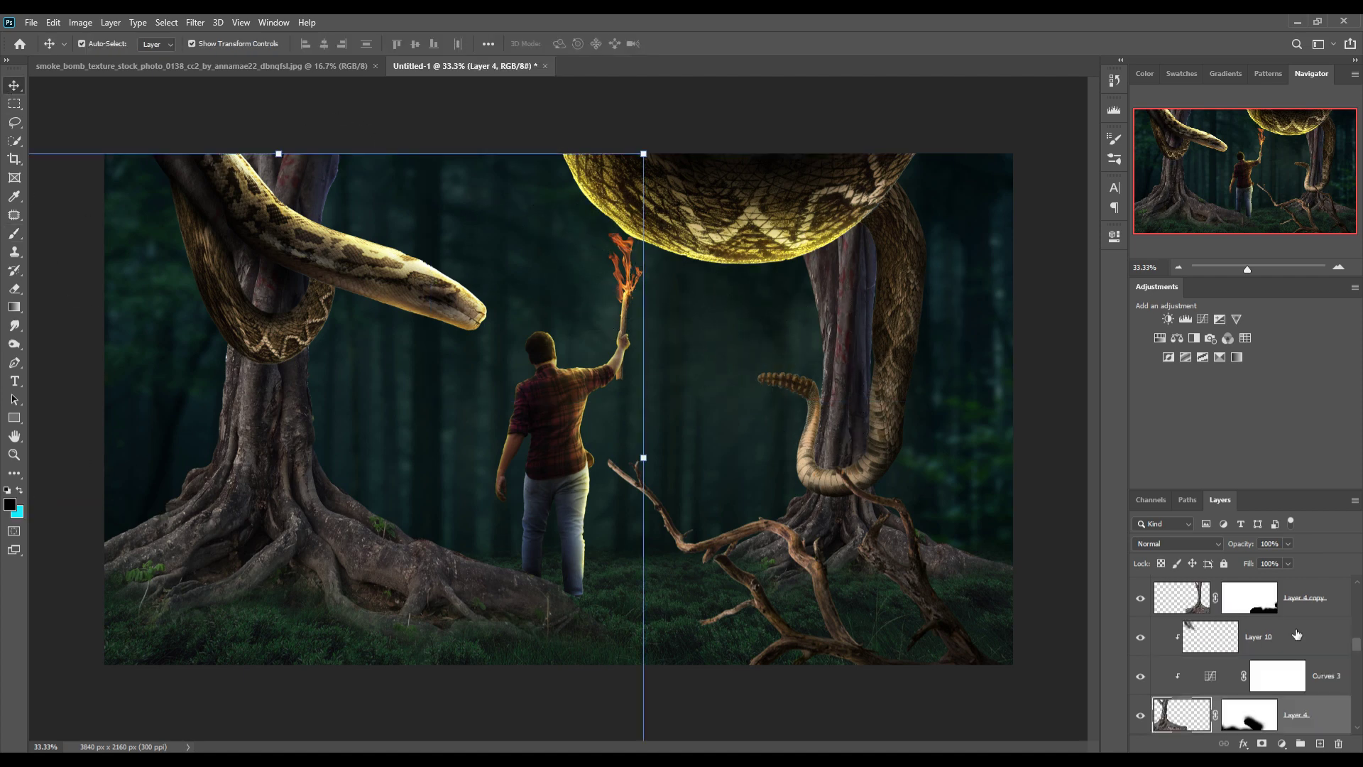
key(ctrl+shift+alt+n)
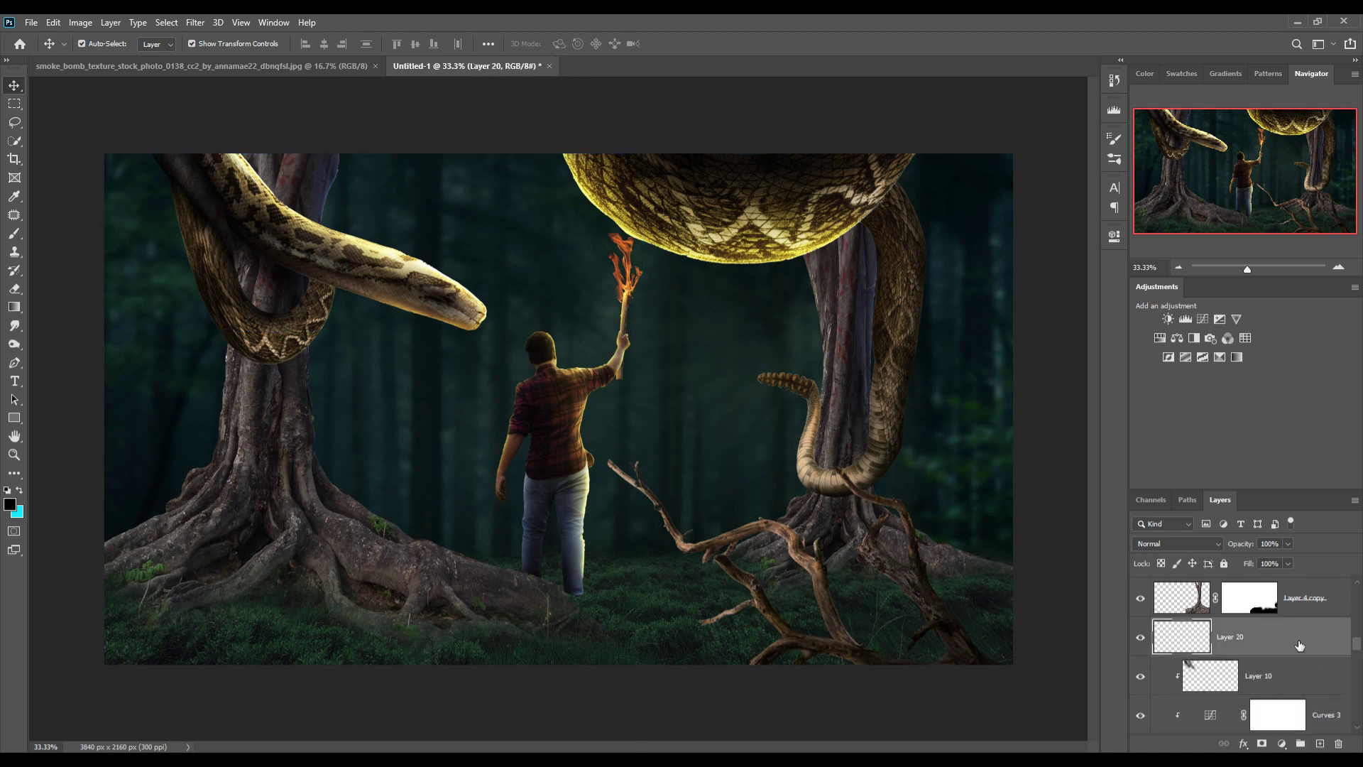
right_click(1299, 645)
click(1200, 341)
click(1177, 544)
click(1173, 544)
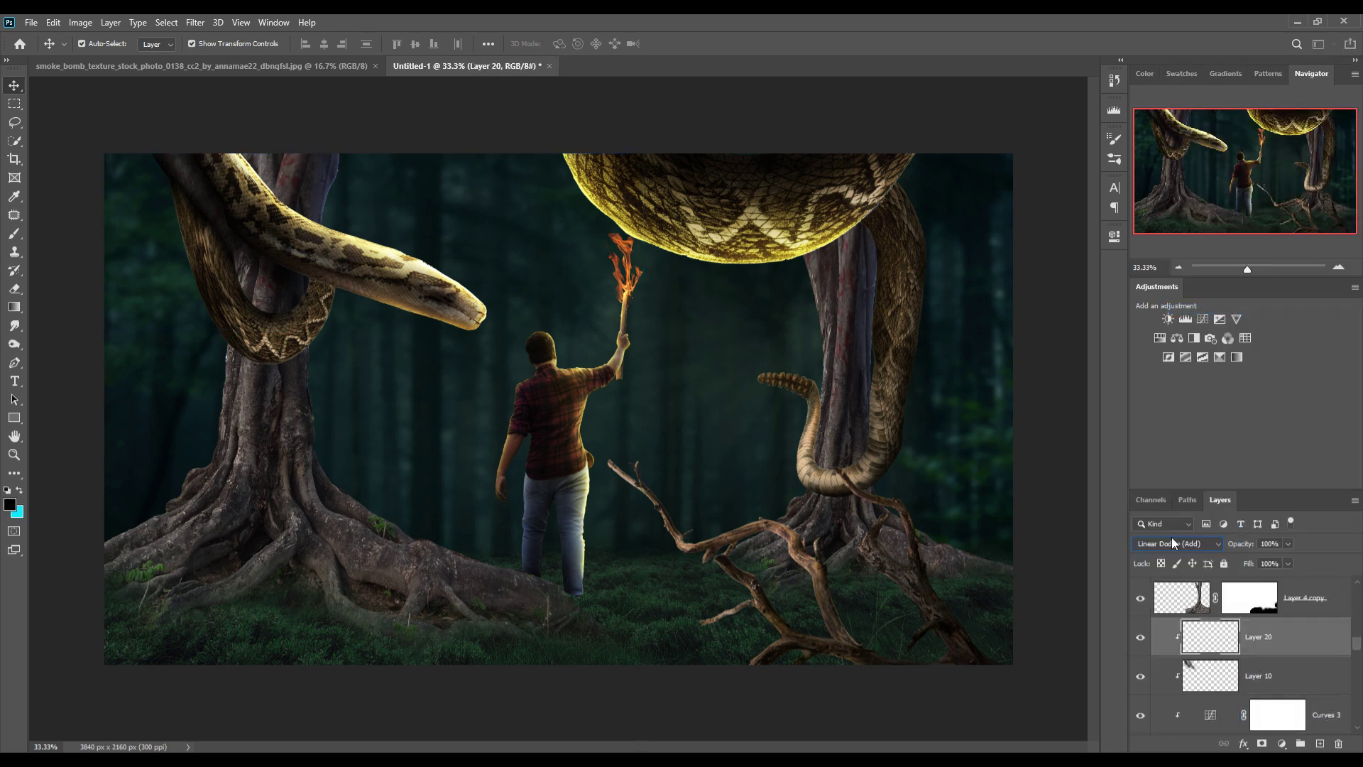
Step: Add an orange fc9400 solid colour fill limited to brighter areas with Blend If underlying 0/76
click(1282, 744)
click(1257, 409)
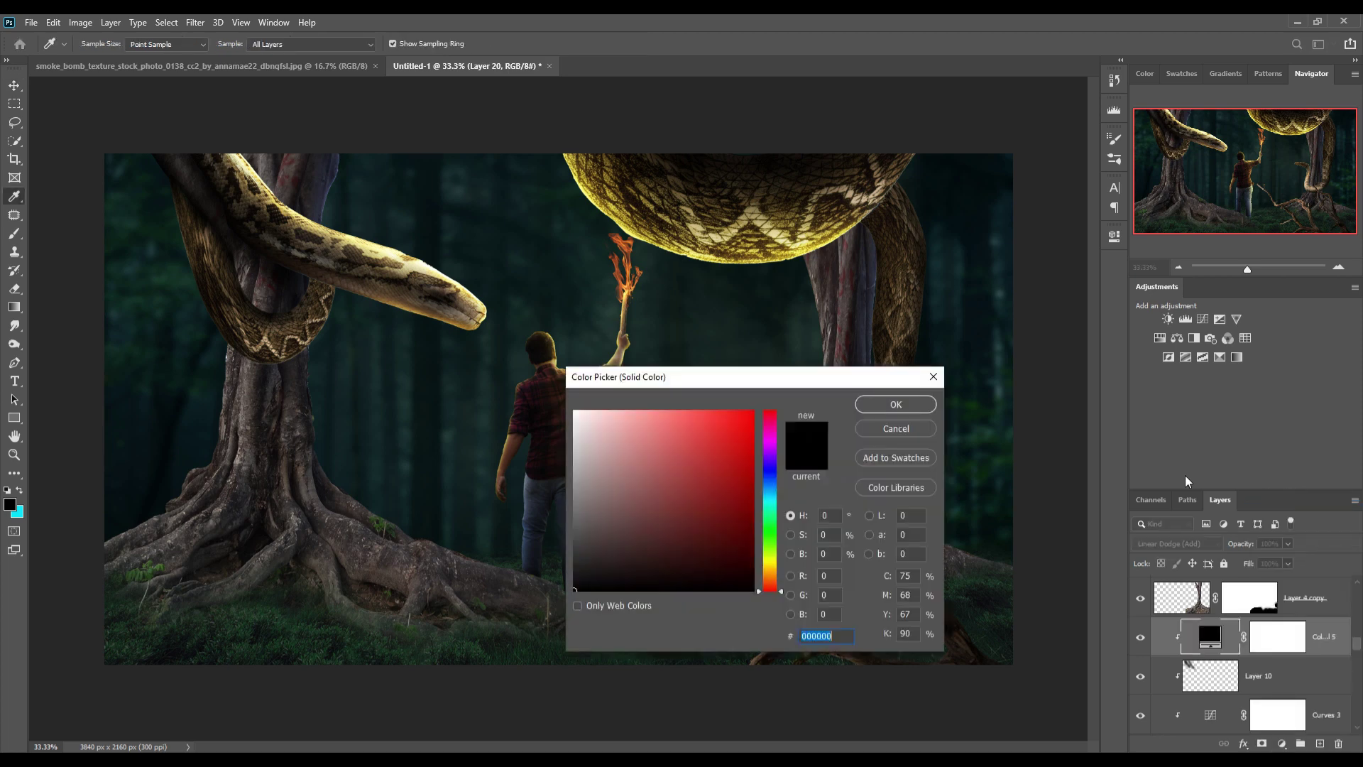
click(754, 413)
drag(782, 599, 781, 579)
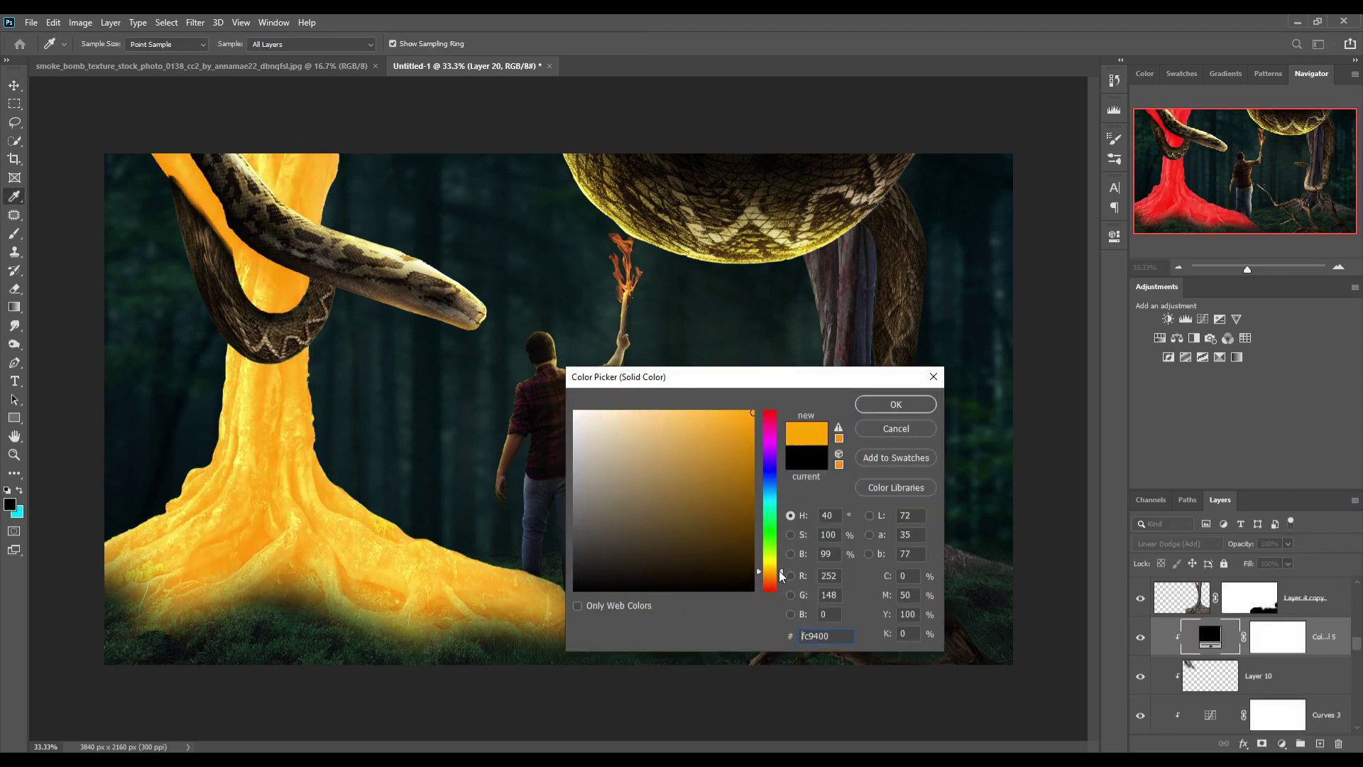
click(896, 404)
right_click(1207, 637)
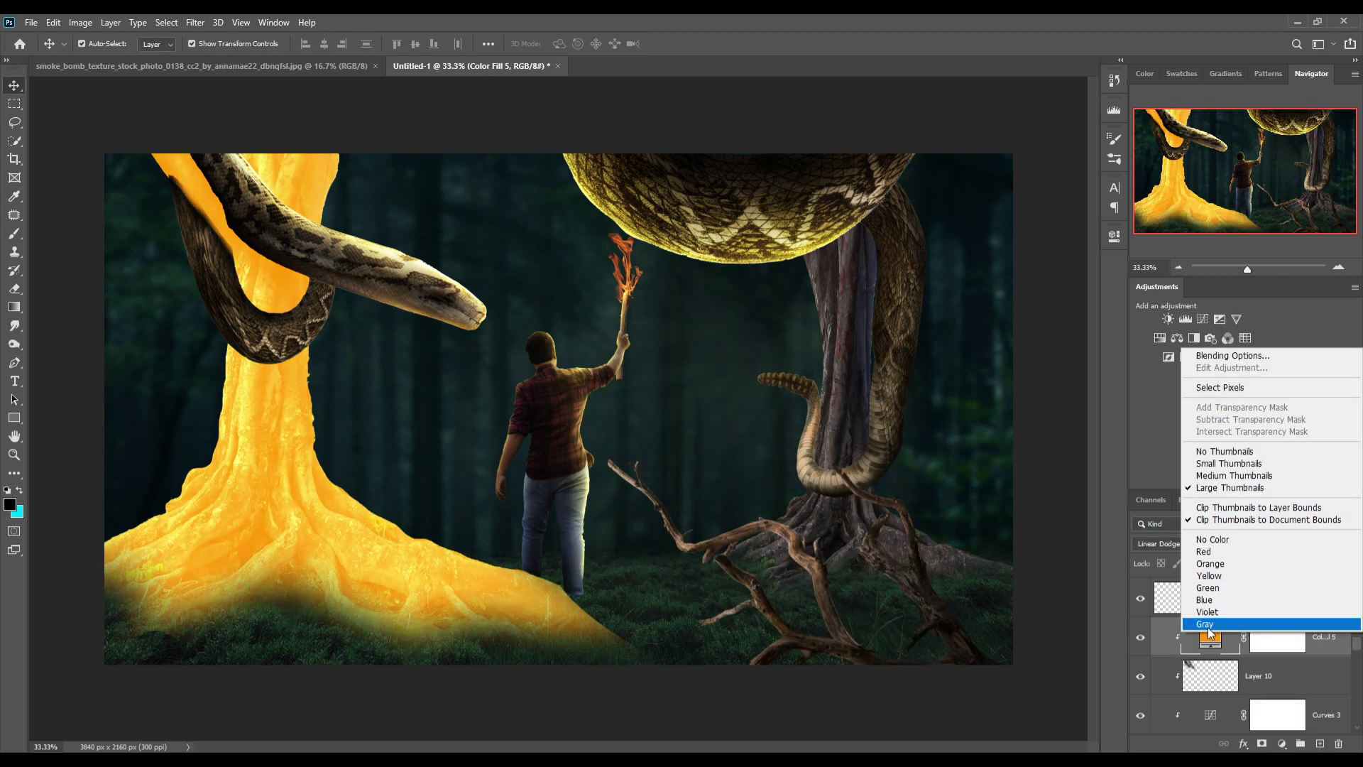
click(1207, 358)
drag(881, 570, 935, 570)
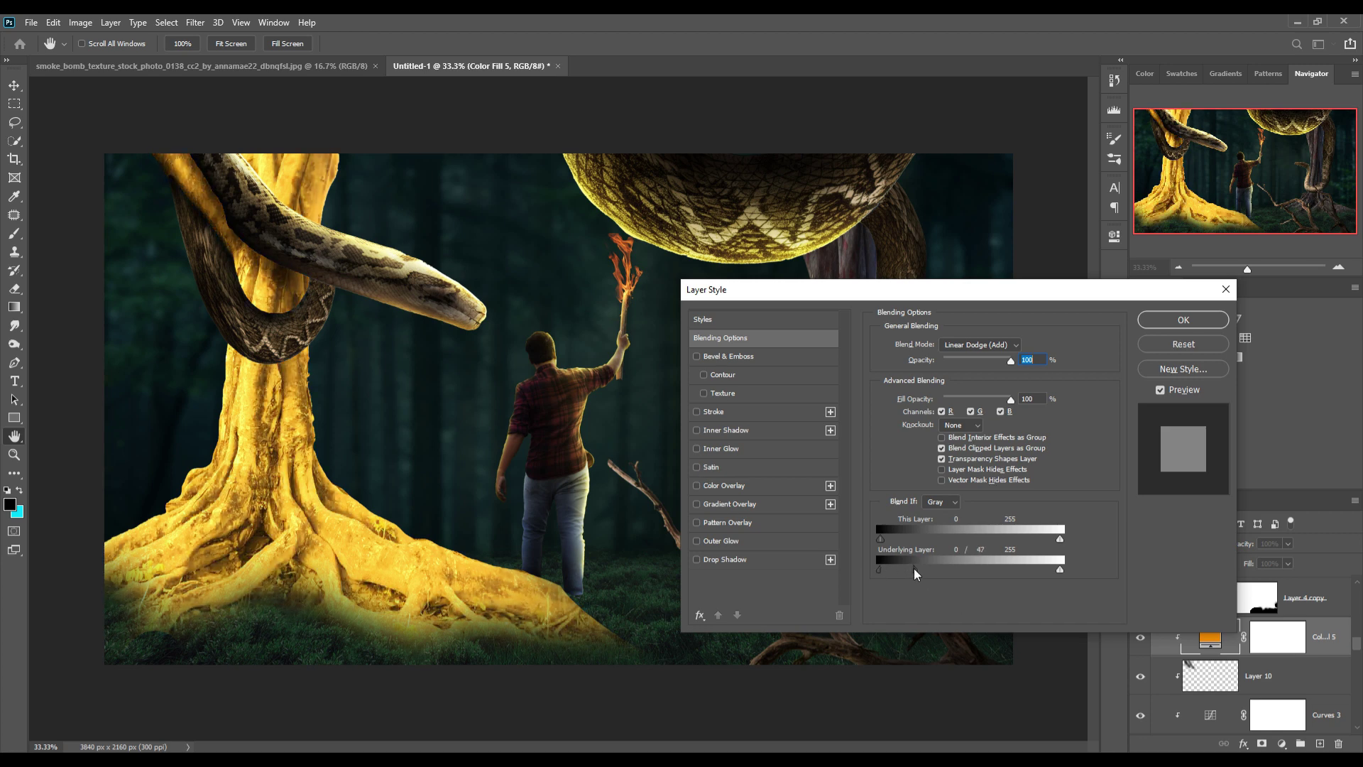
click(1183, 320)
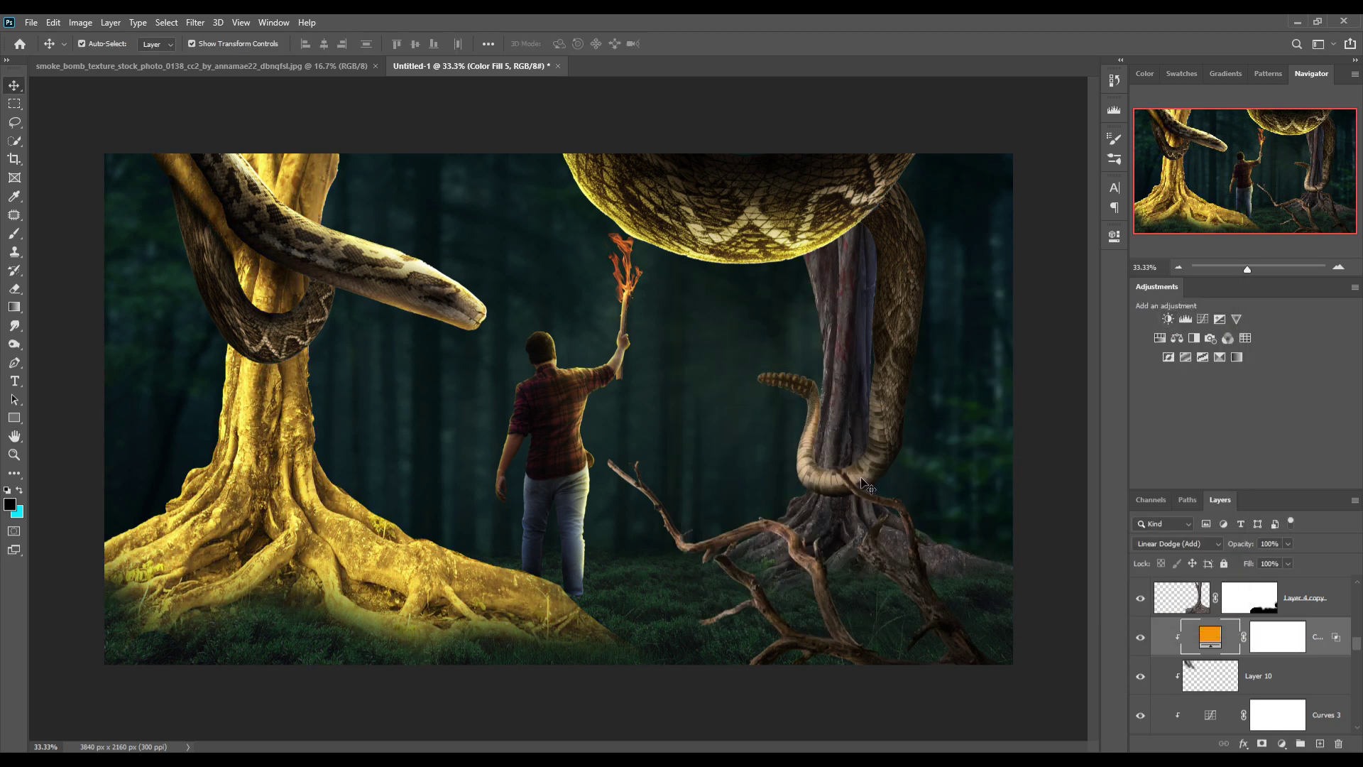
Step: Invert the orange fill's mask and set up a soft, low-opacity brush of size 600
click(1275, 642)
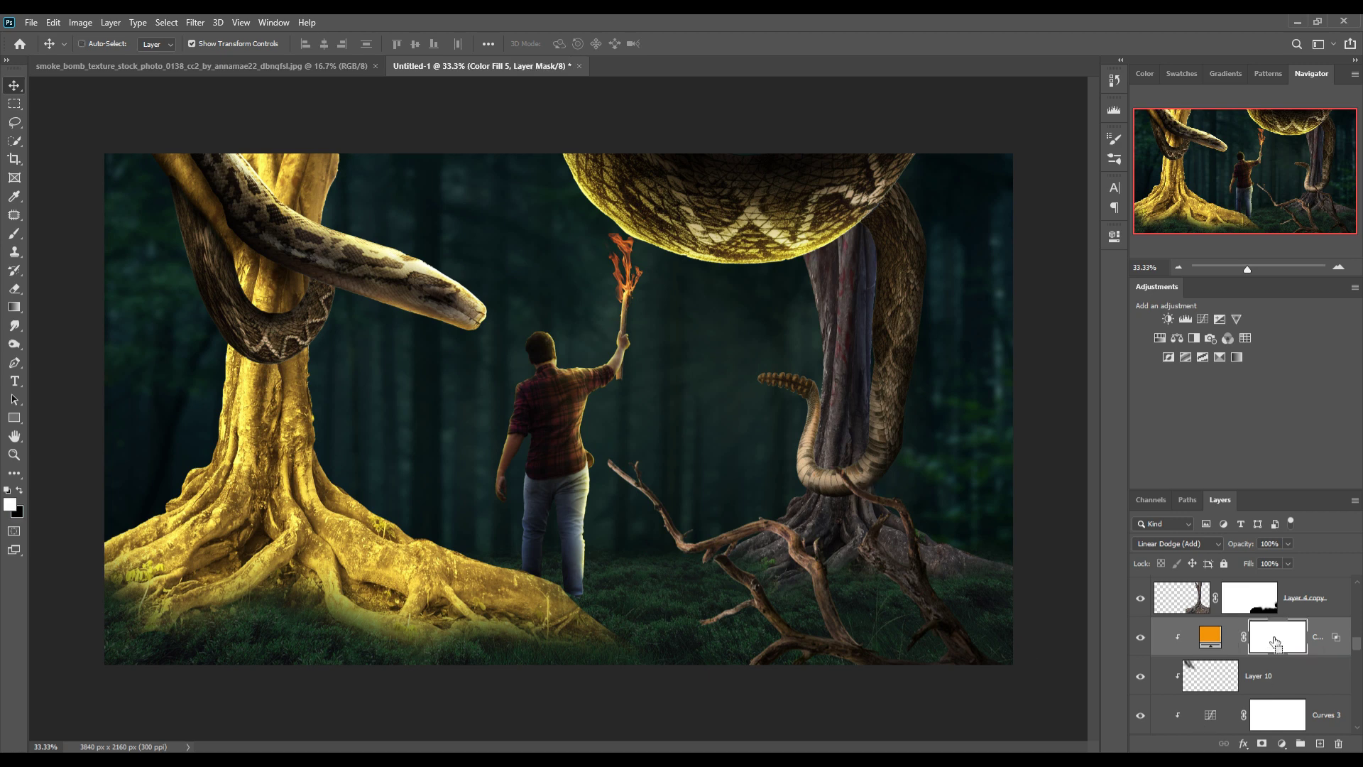
key(ctrl+i)
key(b)
click(326, 44)
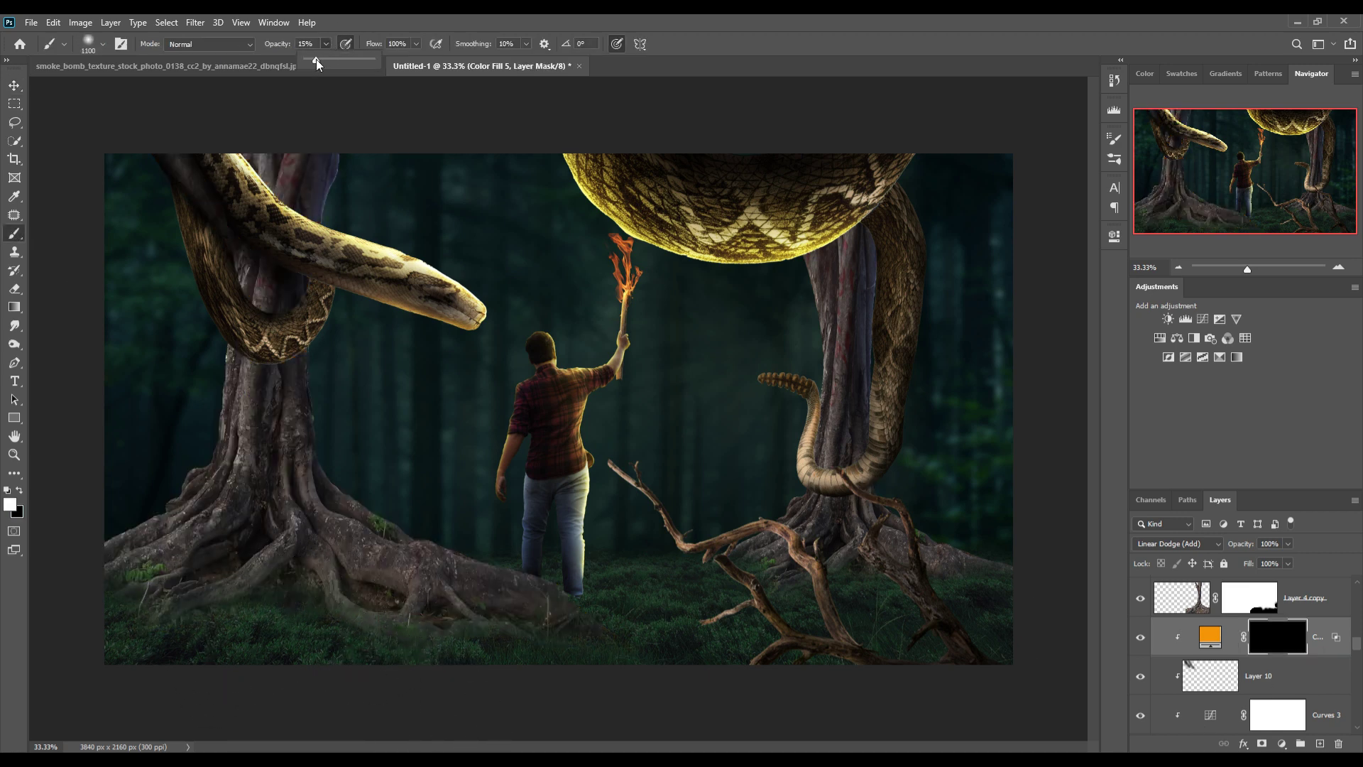
key(alt+bracketleft)
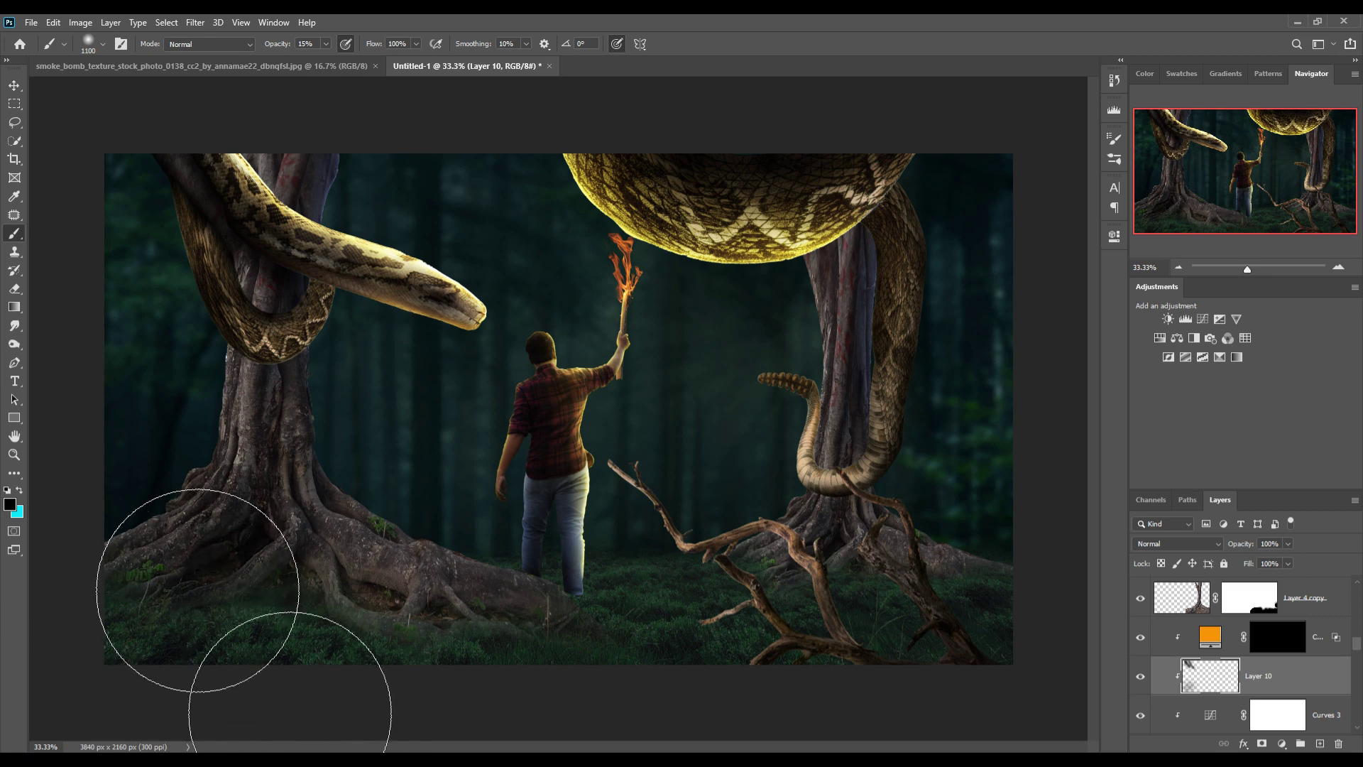
key(bracketleft)
key(bracketleft)
key(bracketleft)
key(bracketleft)
key(bracketleft)
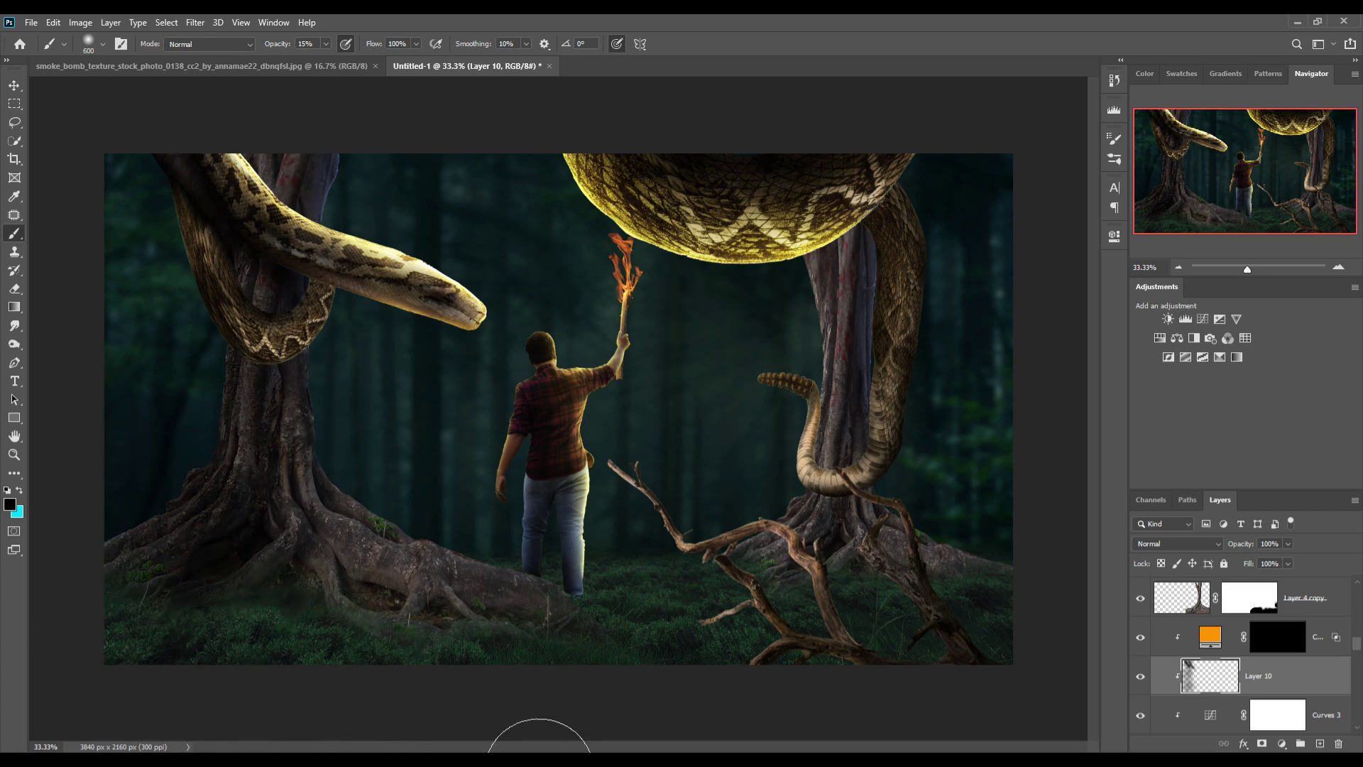
Step: Clip Layer 20 to the layer below and darken the bottom grass with a 900 brush
scroll(1338, 642, down, 3)
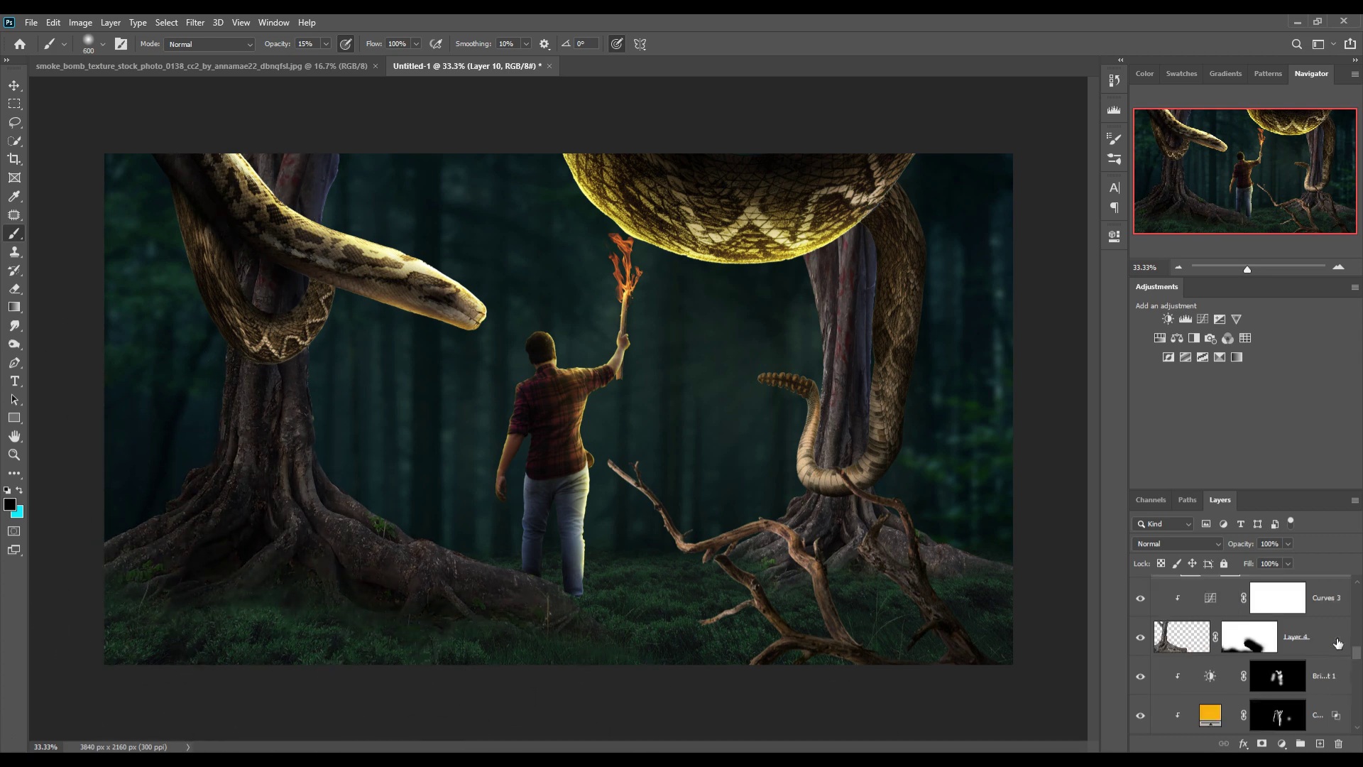
scroll(1337, 642, down, 3)
scroll(1338, 642, down, 2)
click(1264, 678)
right_click(1264, 679)
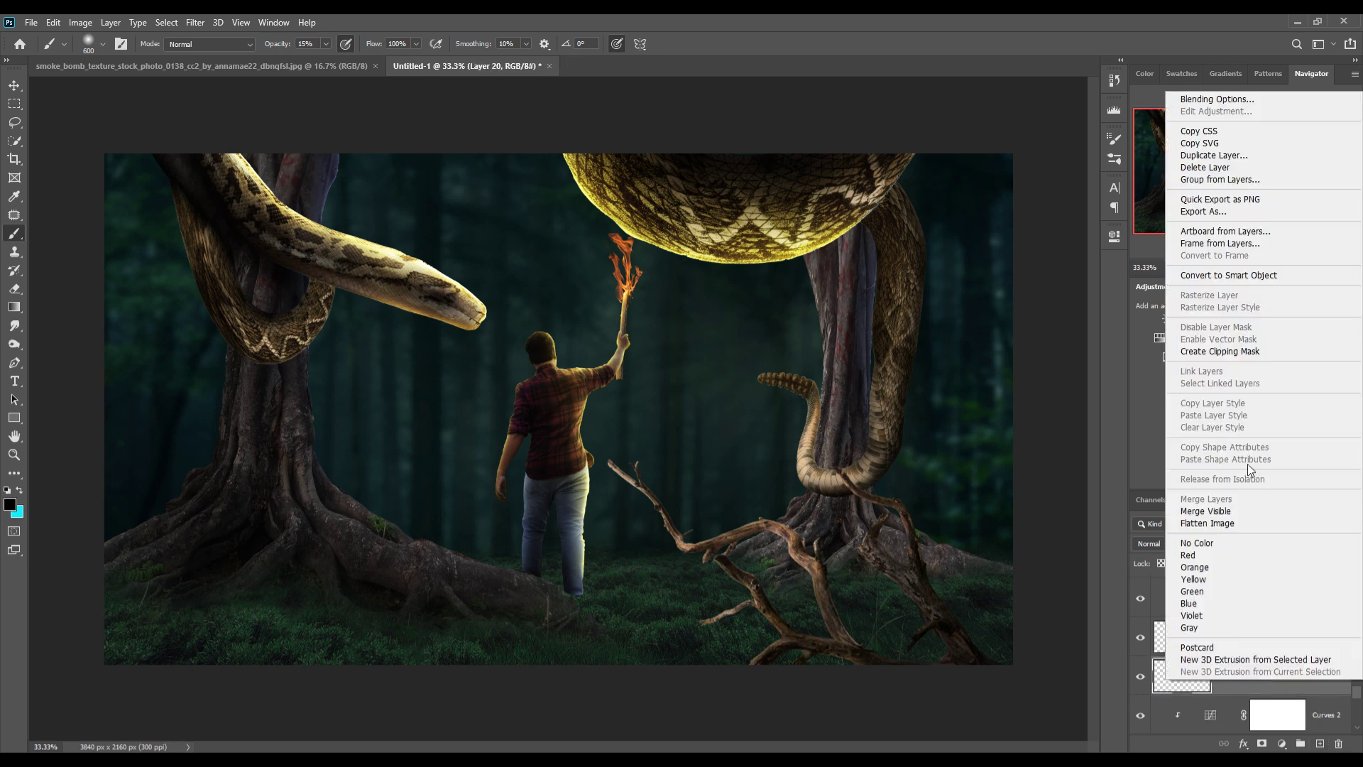
click(1220, 351)
key(bracketright)
key(bracketright)
mouse_move(198, 684)
mouse_down()
mouse_move(344, 676)
mouse_move(989, 735)
mouse_move(926, 730)
mouse_up()
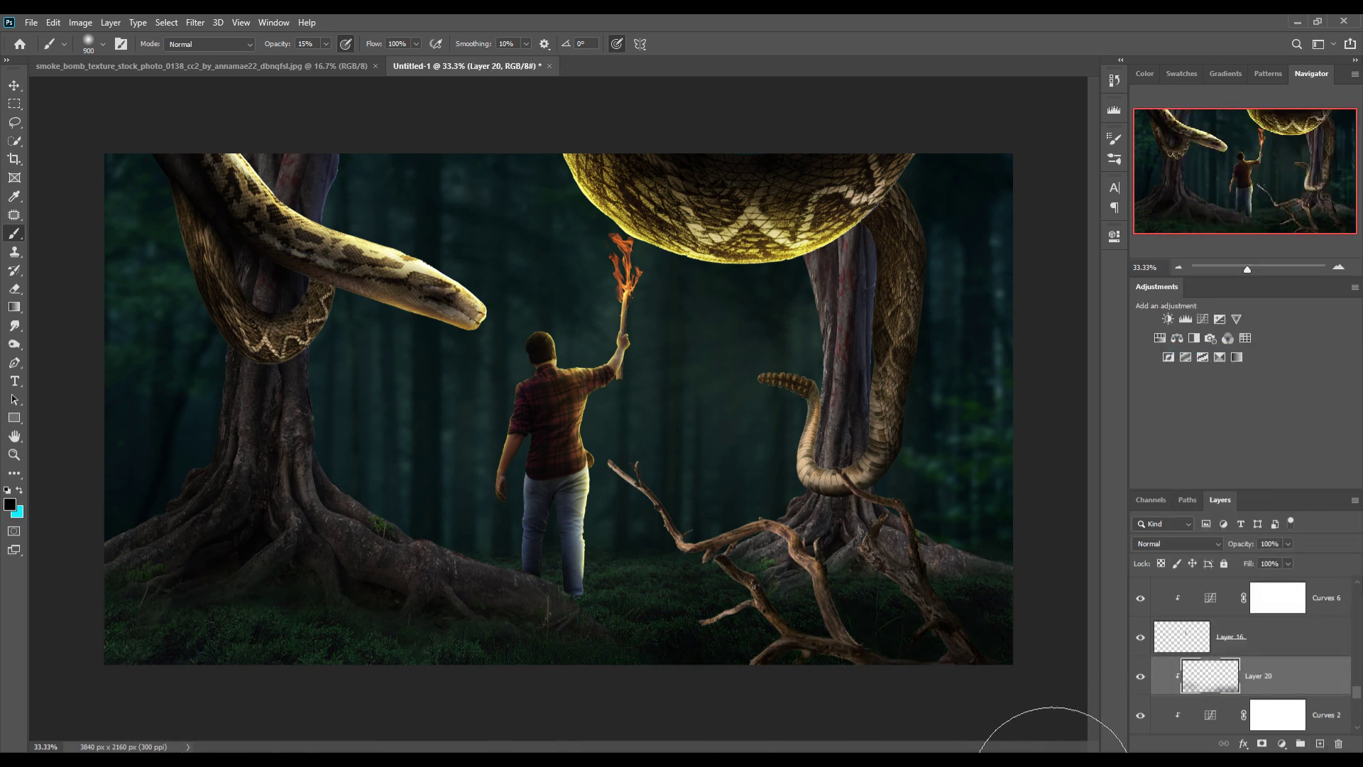
Step: Paint warm glow at 29% opacity onto the left tree's trunk, roots and base
key(v)
scroll(1335, 625, up, 3)
click(1339, 600)
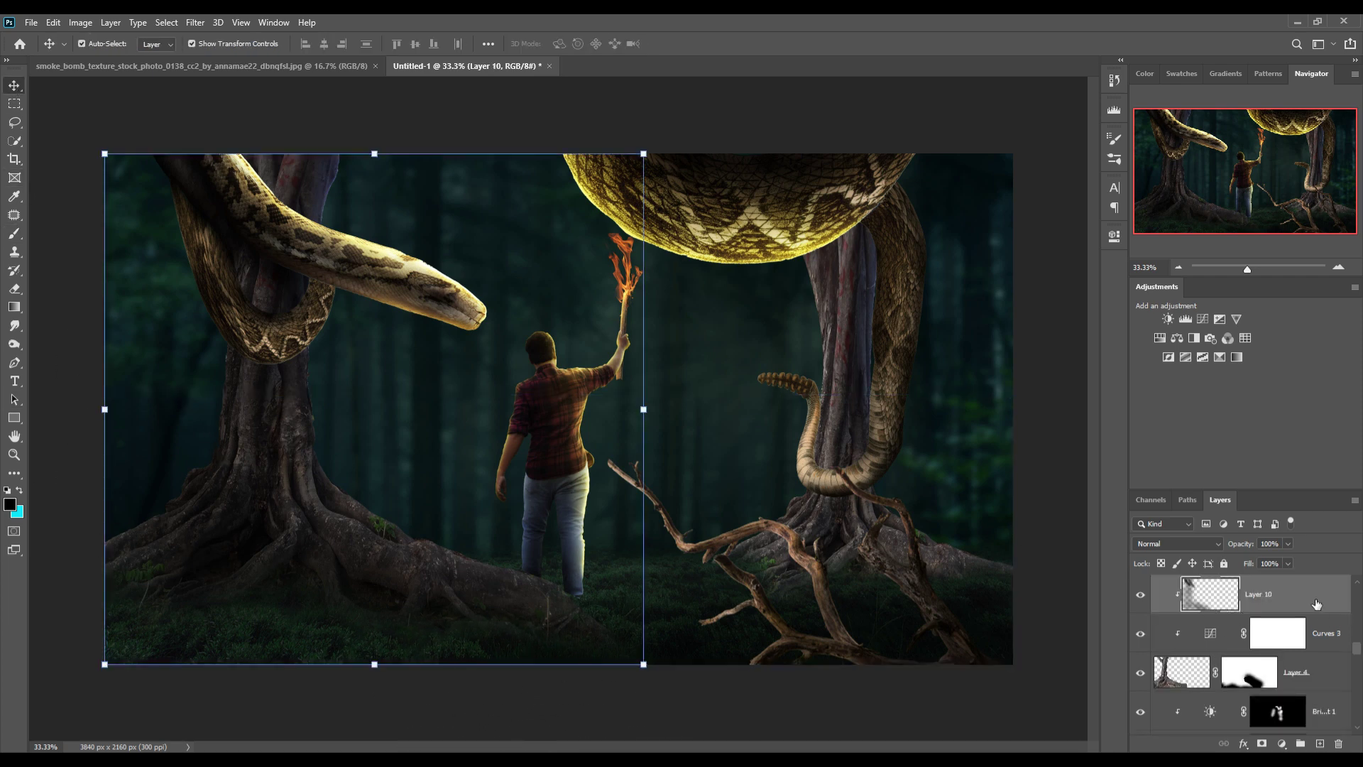
key(b)
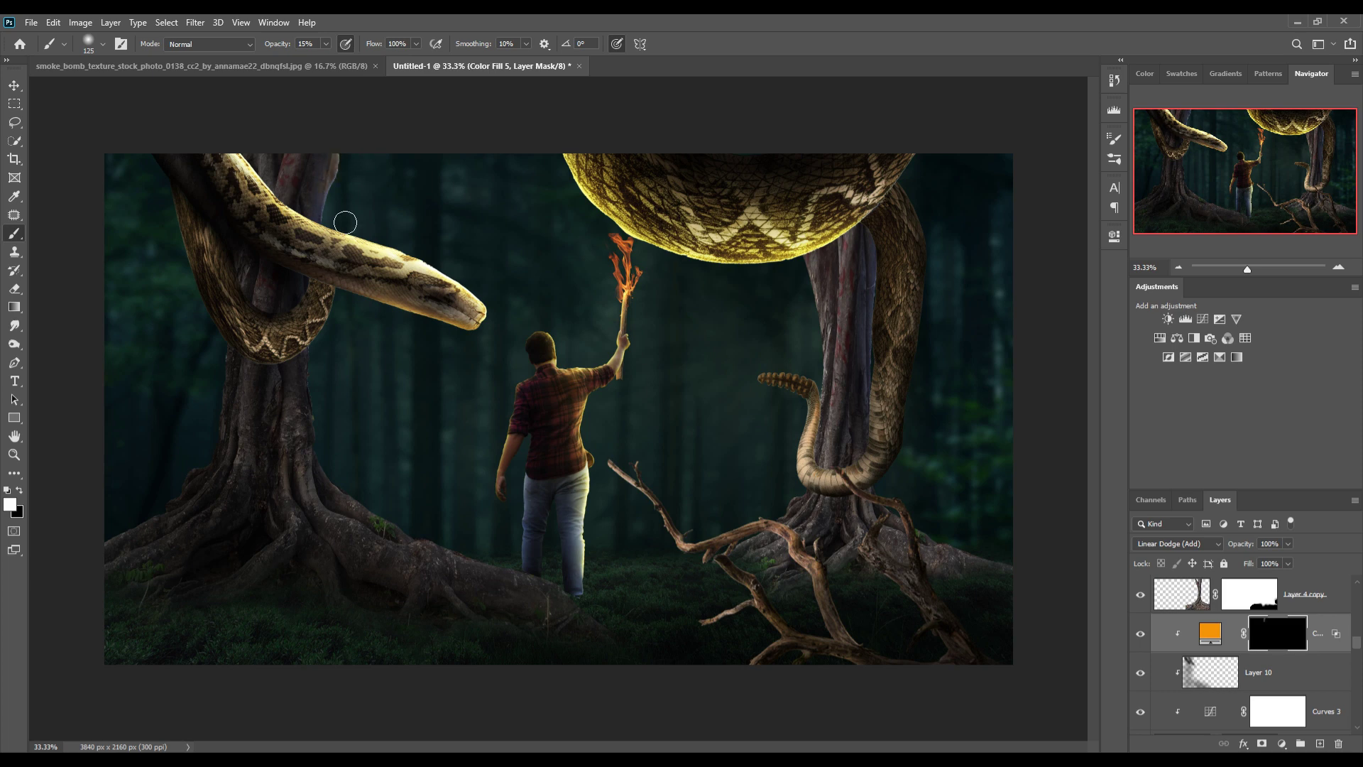
key(0)
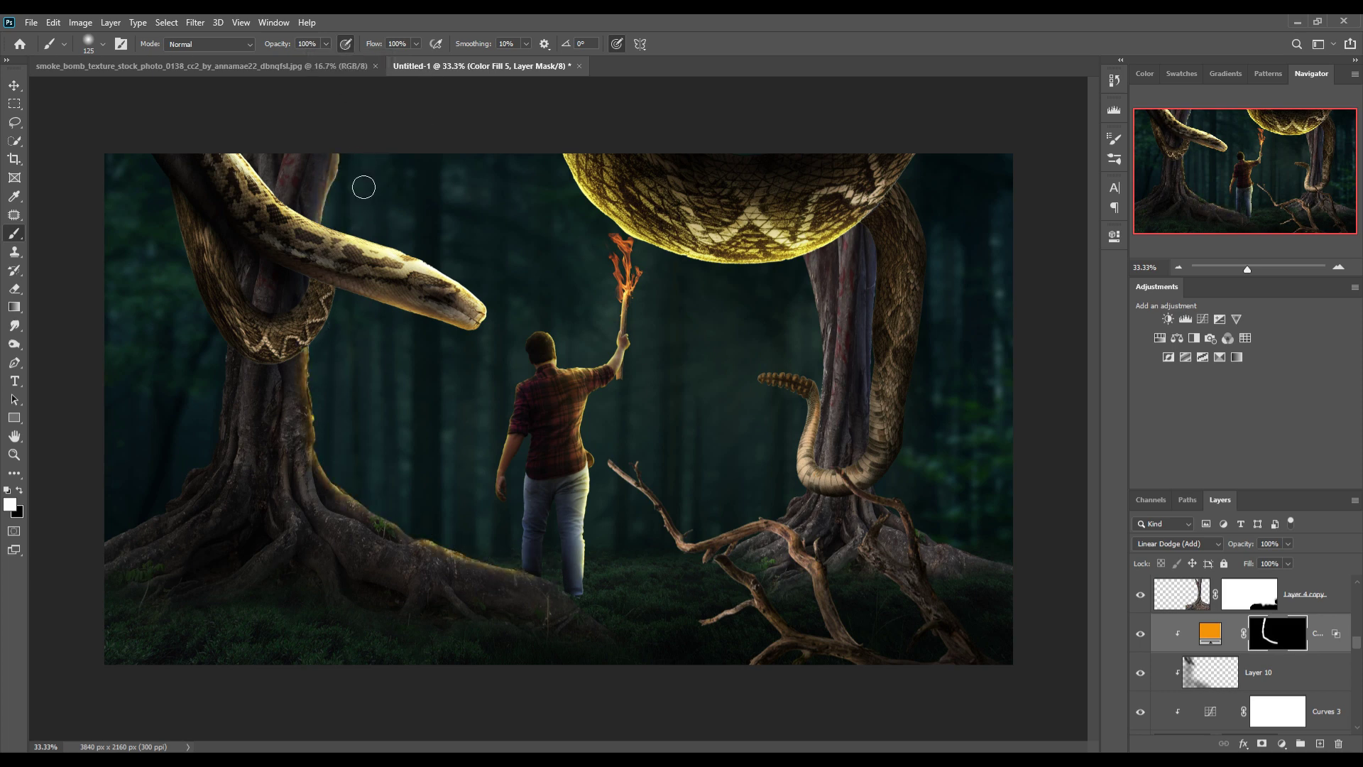
key(bracketright)
key(bracketright)
key(bracketright)
key(2)
key(9)
drag(341, 234, 411, 344)
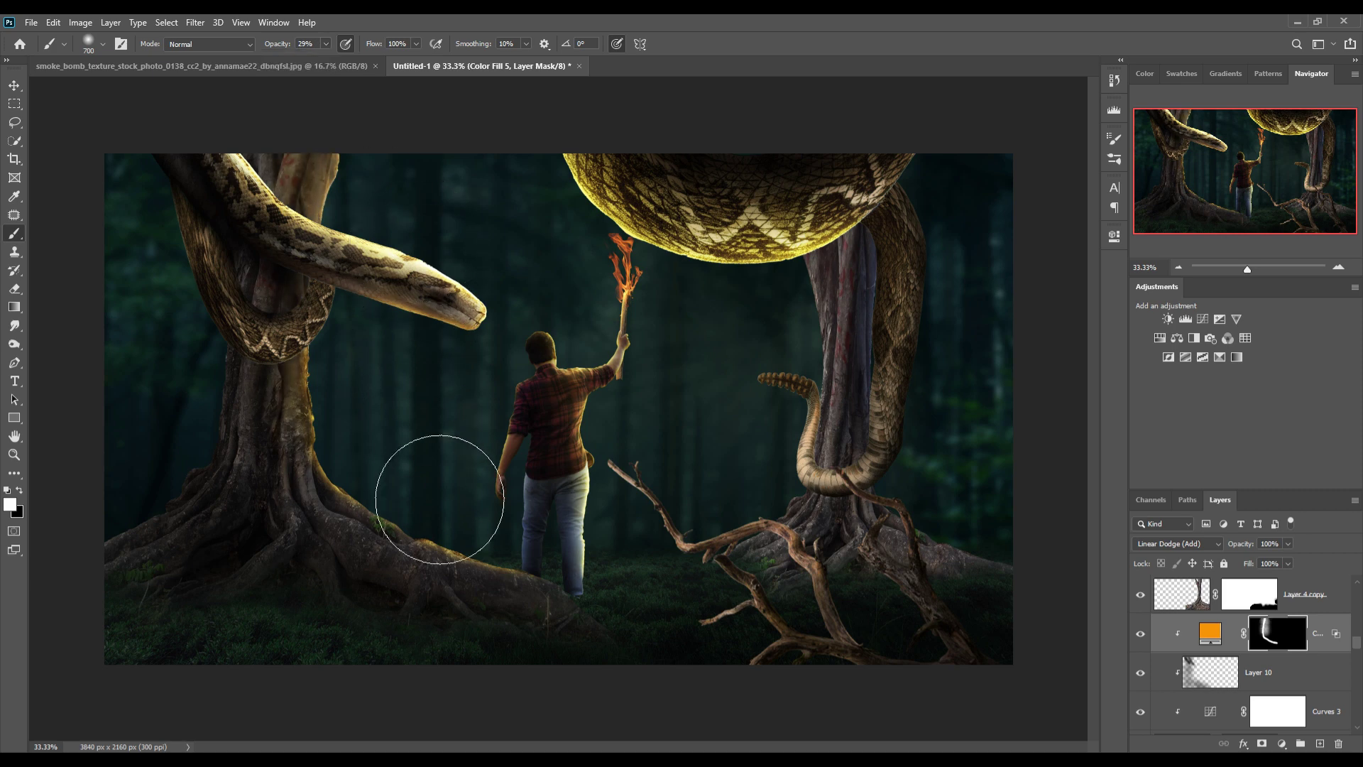
drag(355, 490, 523, 587)
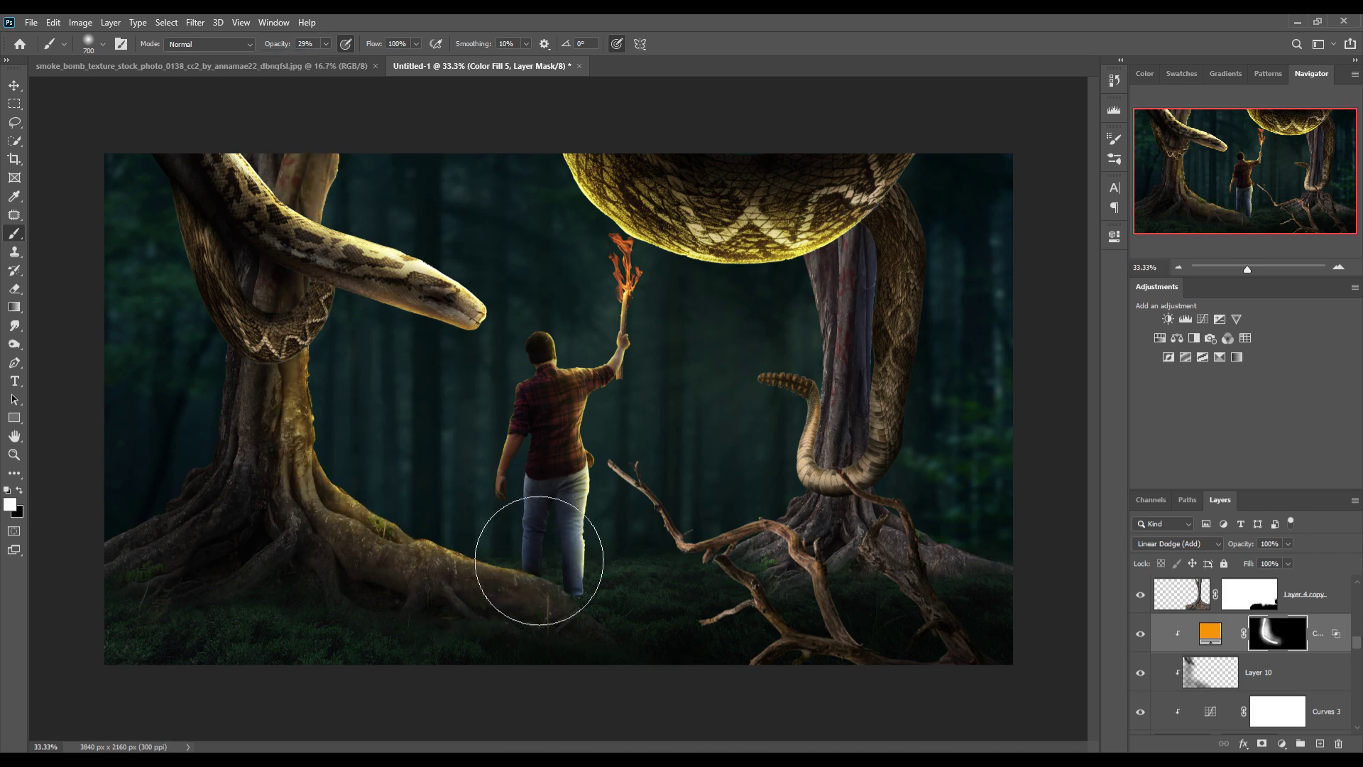
key(v)
click(854, 302)
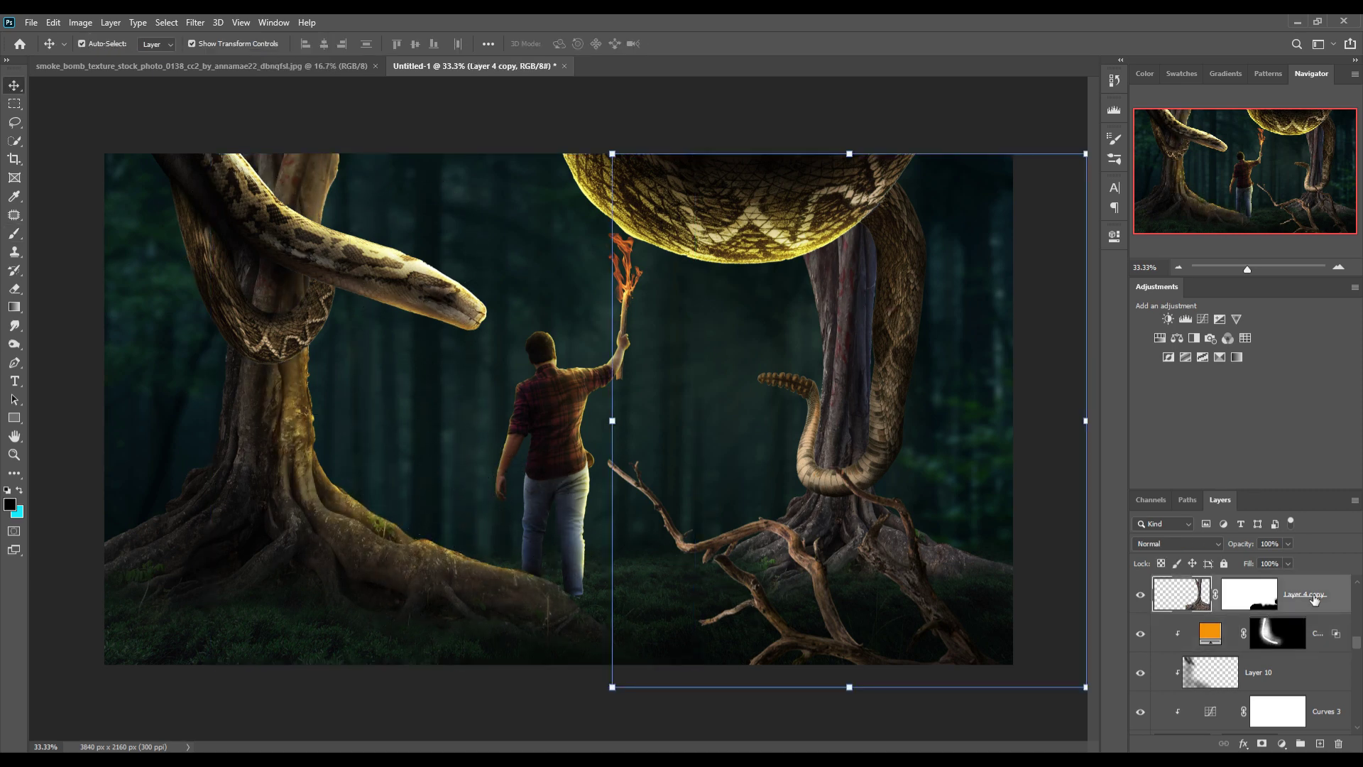
Step: Add Layer 22 above Curves 3 copy, clipped, in Linear Dodge (Add) blend mode
click(1322, 743)
click(1333, 637)
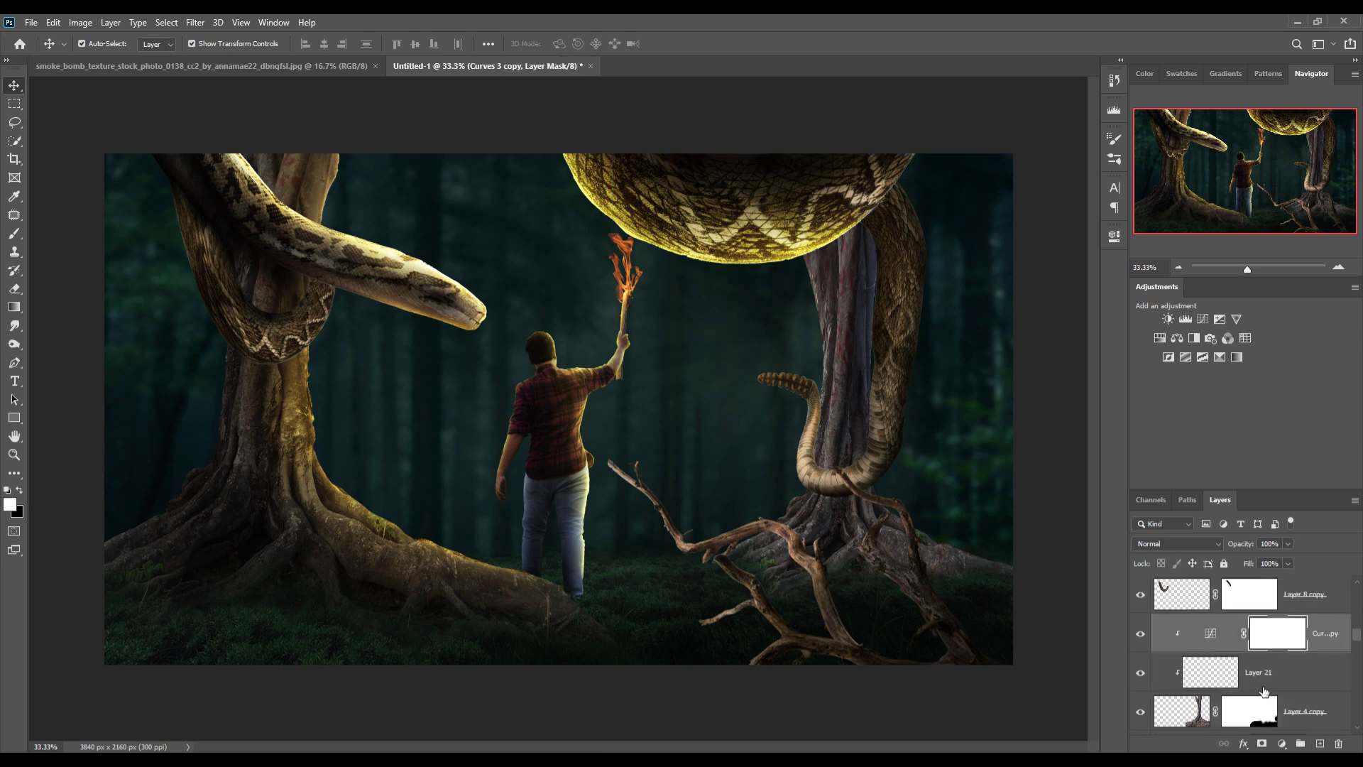
click(1321, 743)
right_click(1278, 633)
click(1235, 472)
click(1178, 543)
click(1172, 546)
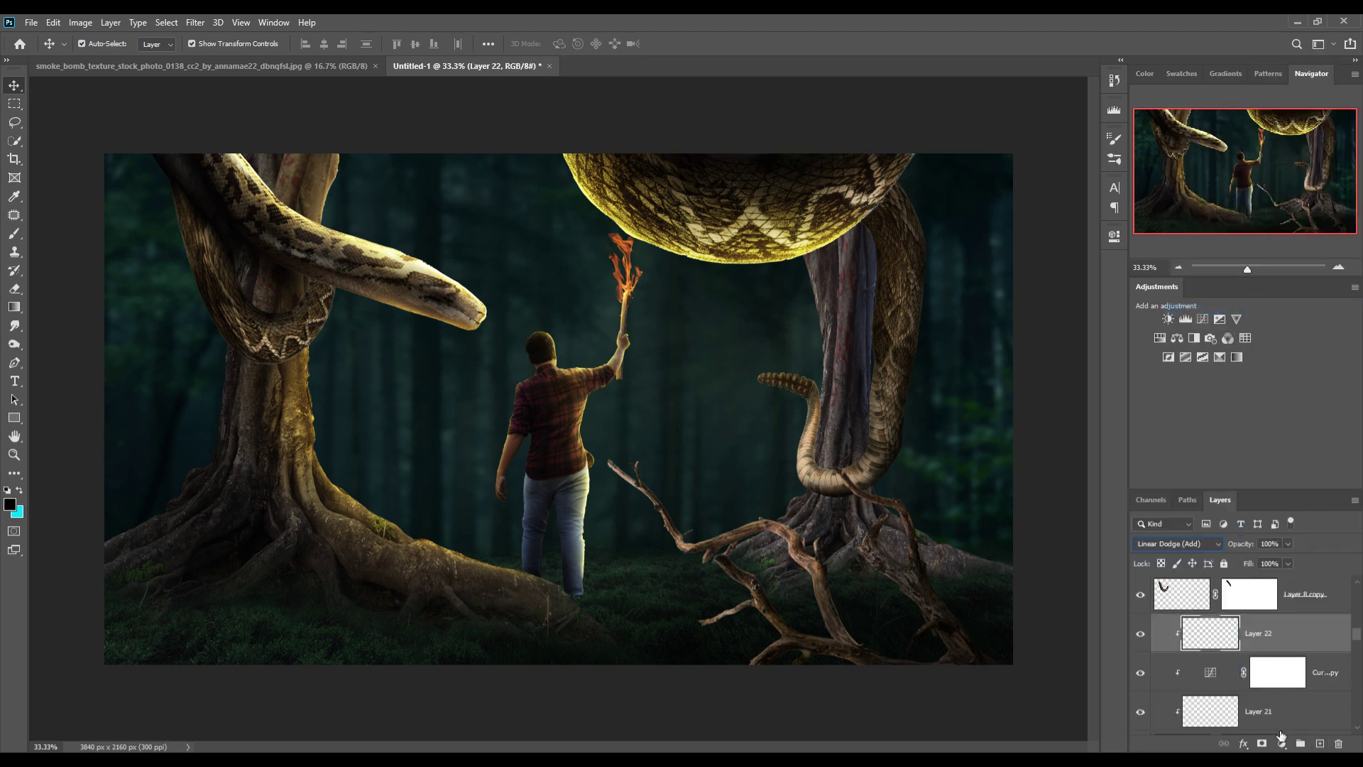
Step: Add an orange Solid Color fill, Color Fill 6, with a split Blend If Underlying slider
click(1282, 743)
click(1267, 494)
click(767, 582)
click(895, 402)
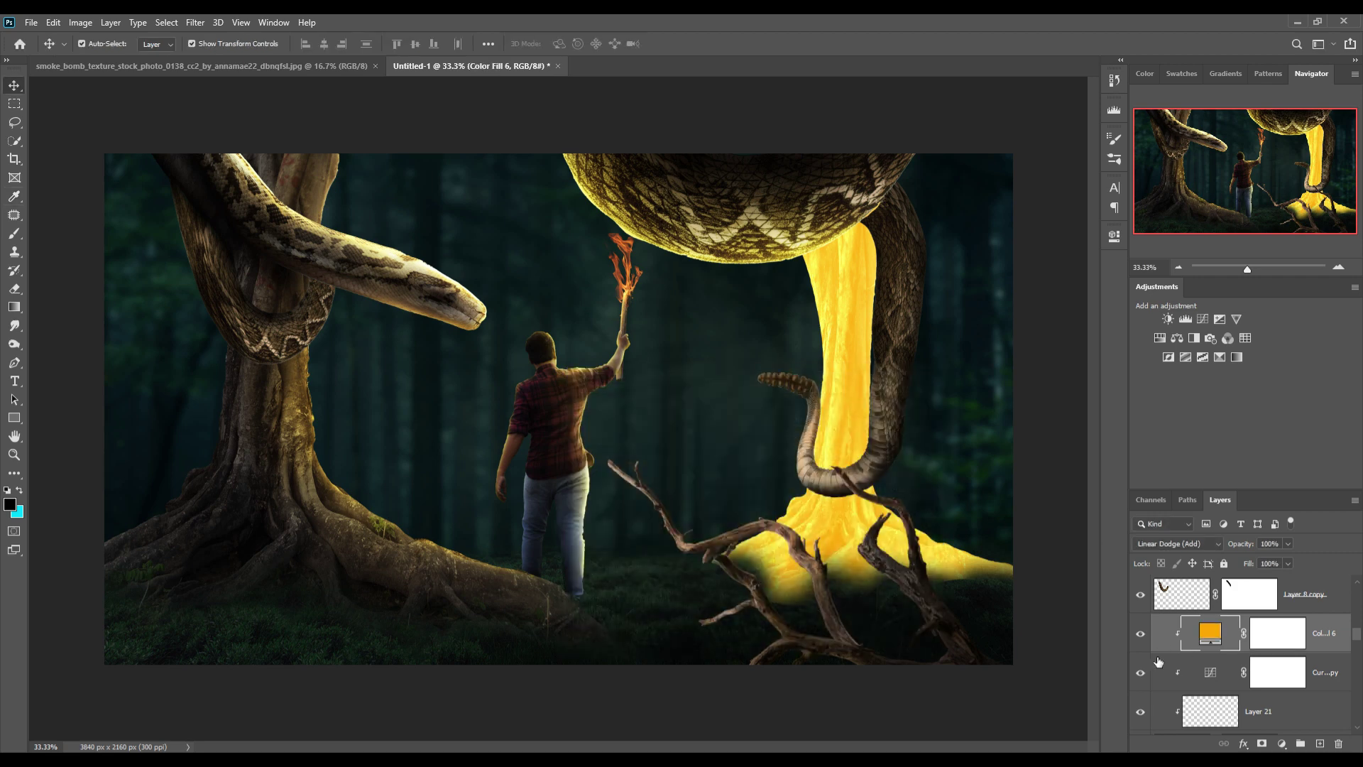
right_click(1182, 632)
click(1208, 352)
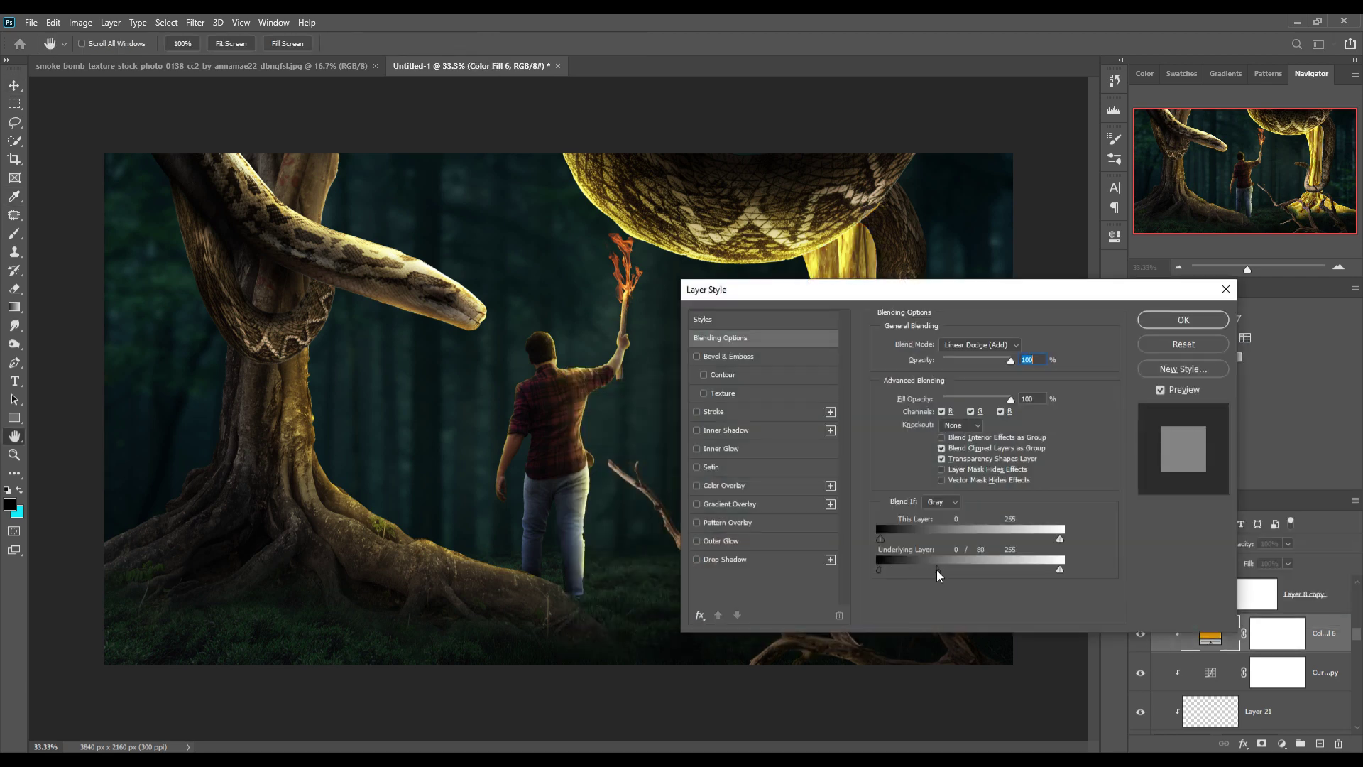
drag(885, 573, 940, 573)
click(1183, 320)
Step: Invert Color Fill 6's mask to black so the orange glow is hidden
key(v)
click(1273, 641)
key(ctrl+i)
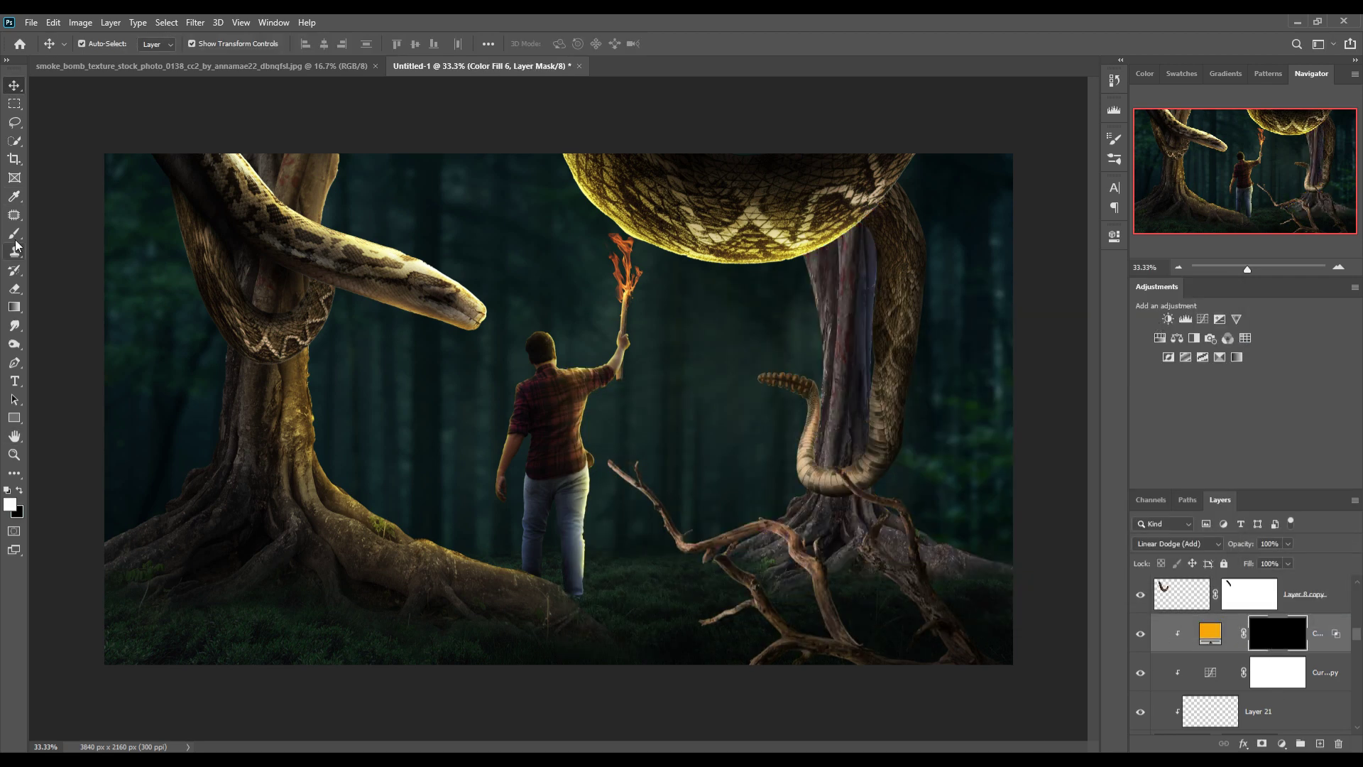
key(b)
click(822, 328)
Step: Paint warm glow onto the right tree's trunk and roots at 100%, then 33% opacity
click(326, 44)
drag(329, 60, 376, 61)
drag(816, 255, 826, 371)
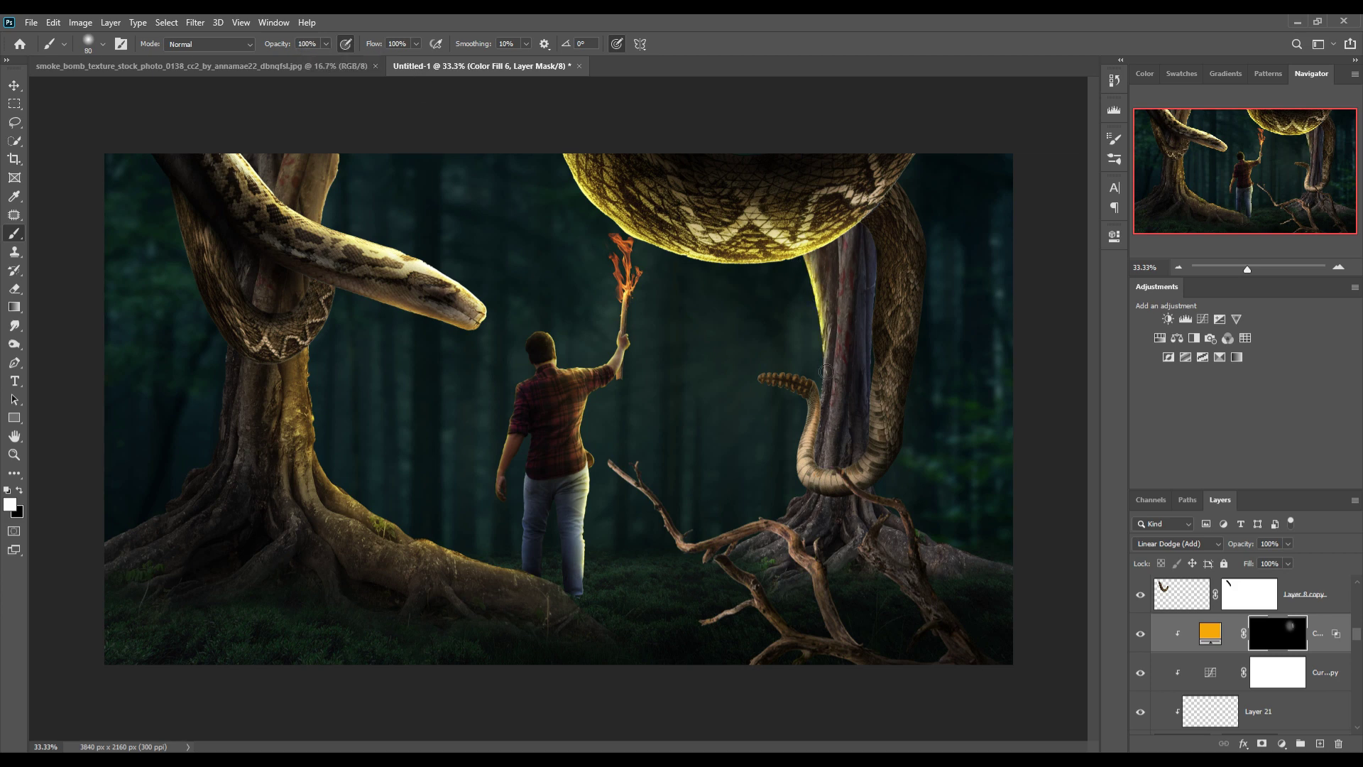
click(326, 44)
drag(329, 60, 281, 61)
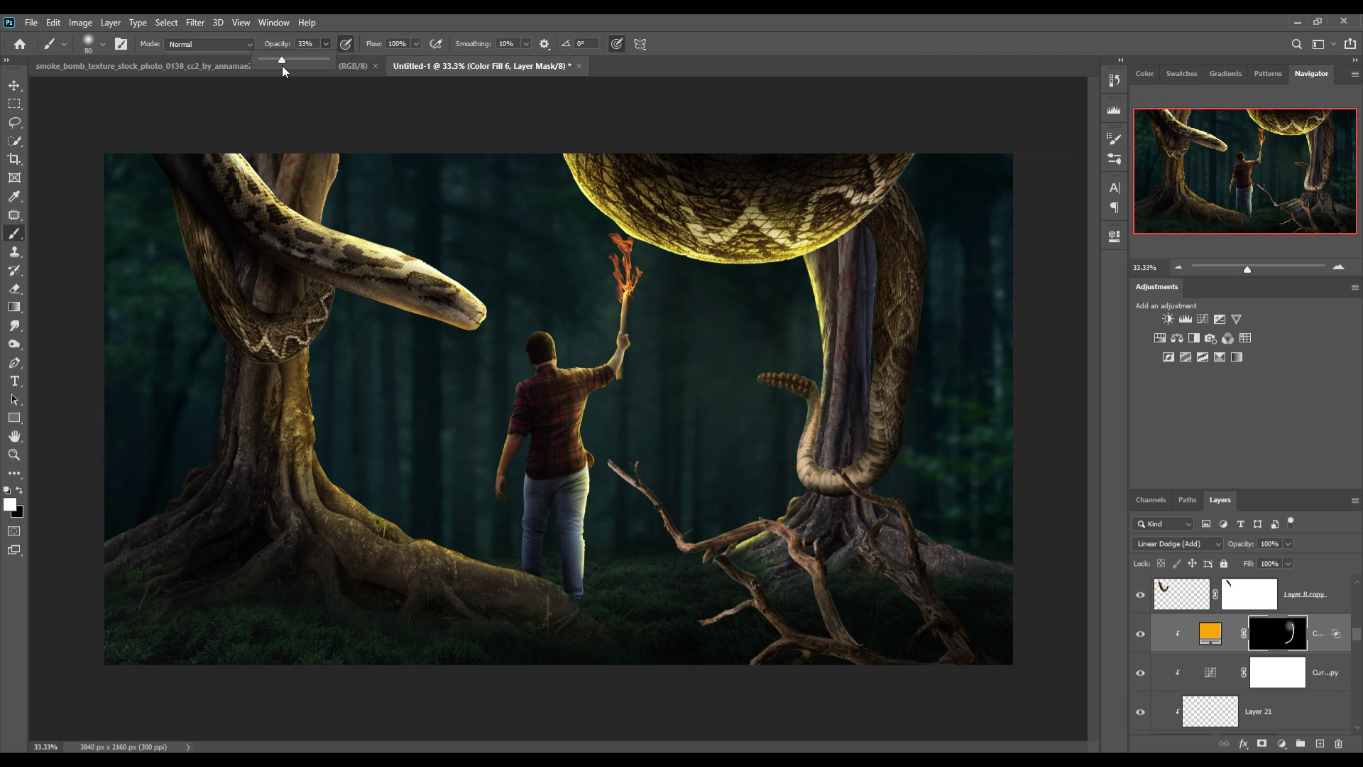
mouse_move(861, 313)
mouse_down()
mouse_move(822, 563)
mouse_move(771, 542)
mouse_up()
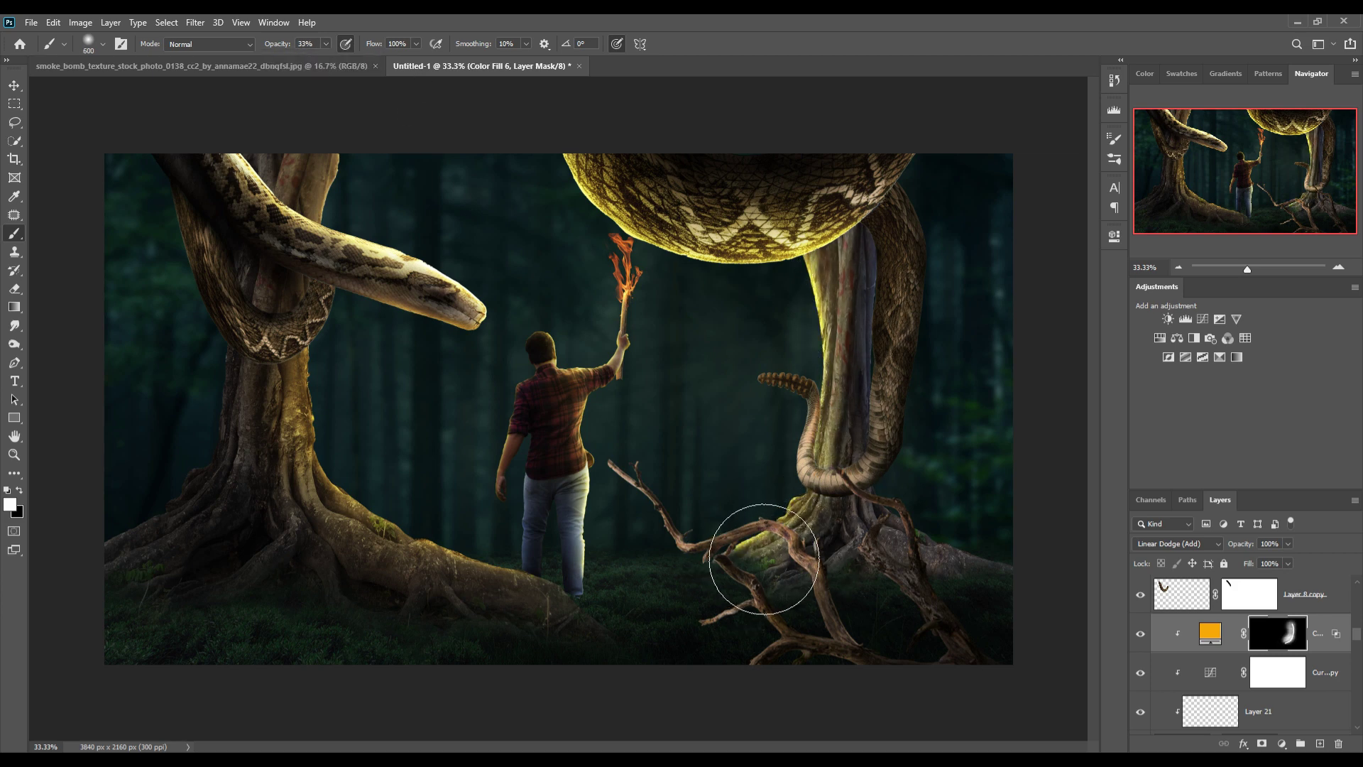
Step: Select Layer 22 and open its layer options menu
click(14, 86)
scroll(1288, 645, down, 3)
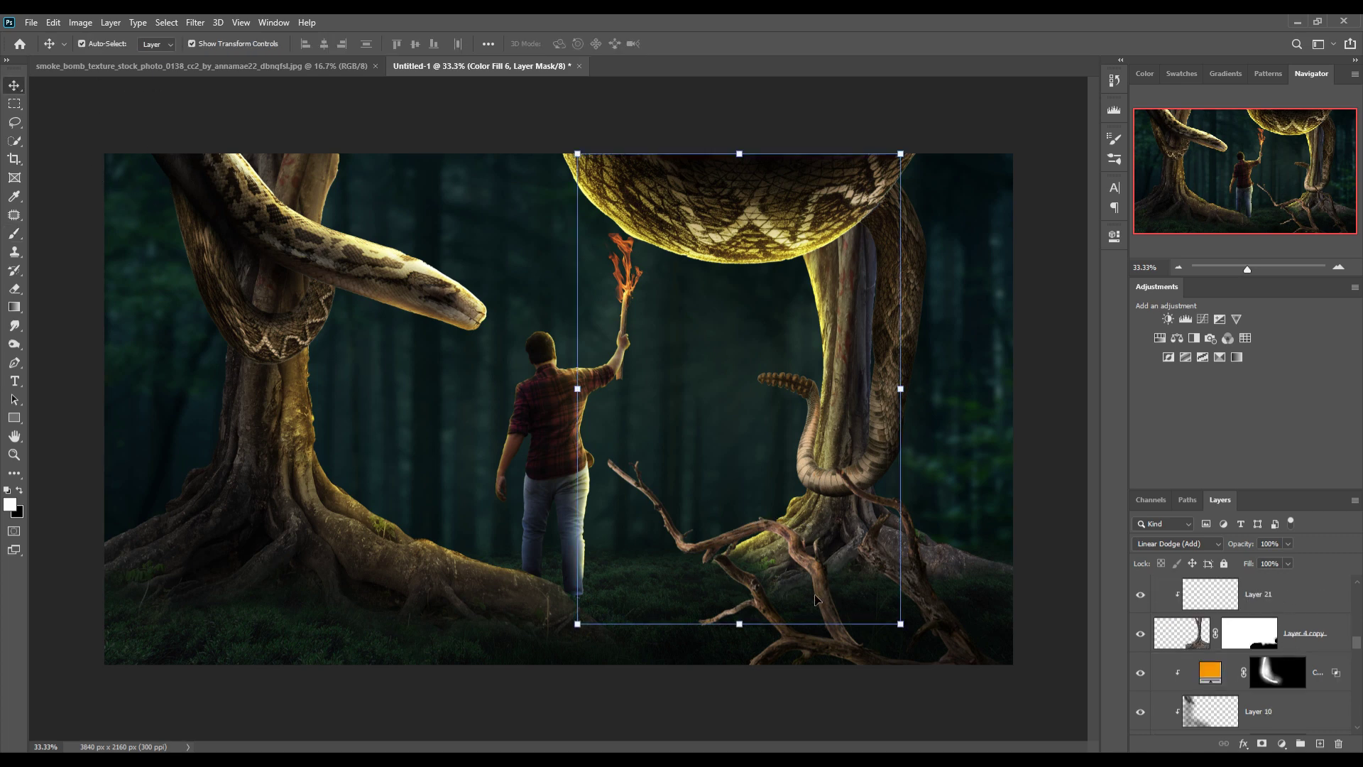
scroll(1338, 608, up, 2)
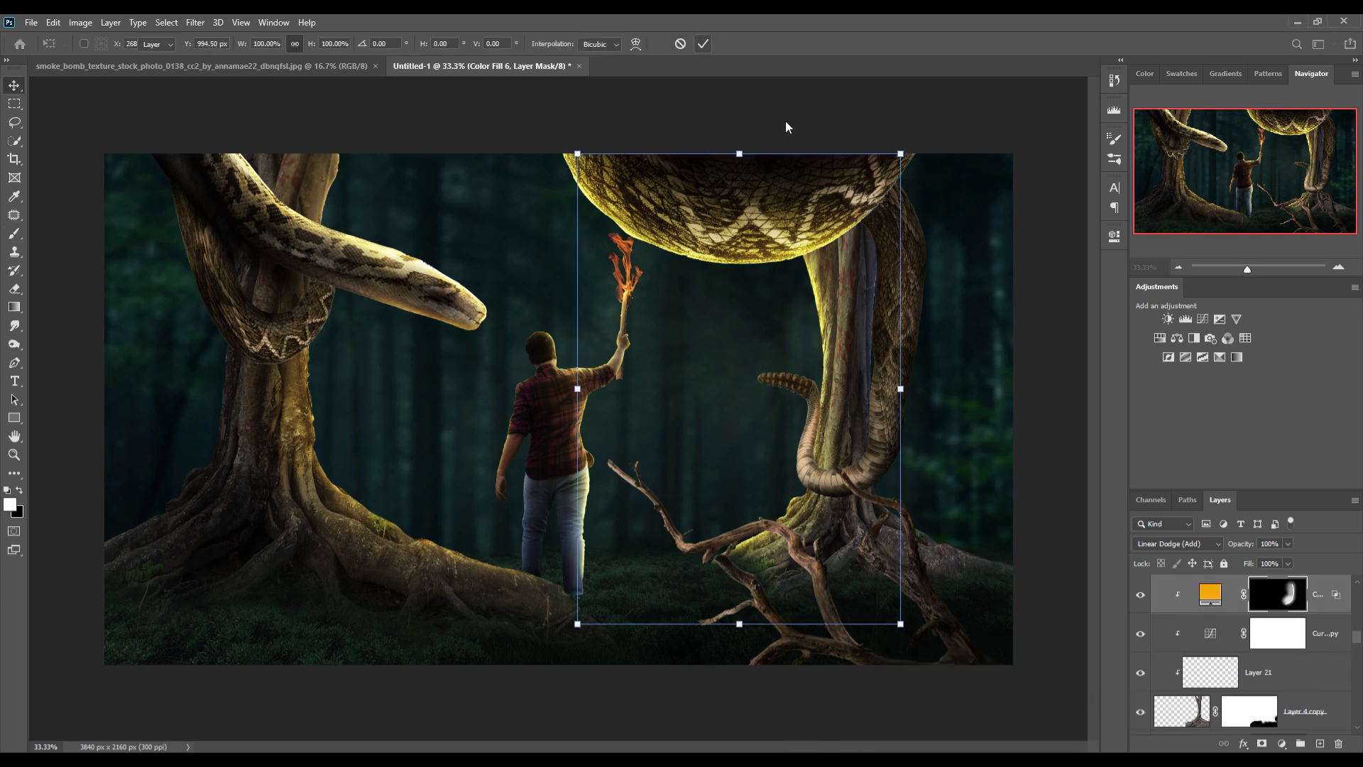
click(852, 319)
right_click(1250, 634)
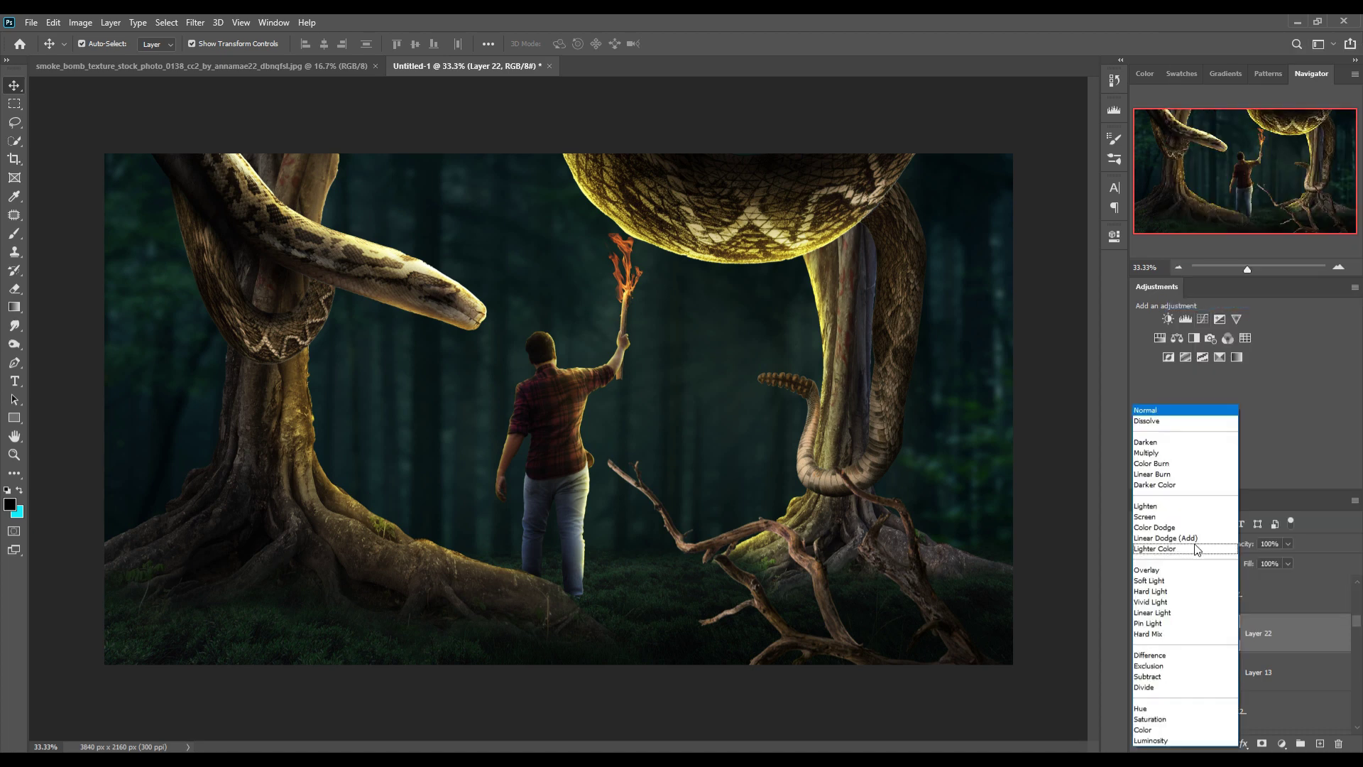
Step: Add a yellow Solid Color fill, Color Fill 7, with a split Blend If Underlying slider
click(1282, 744)
click(1271, 493)
click(752, 413)
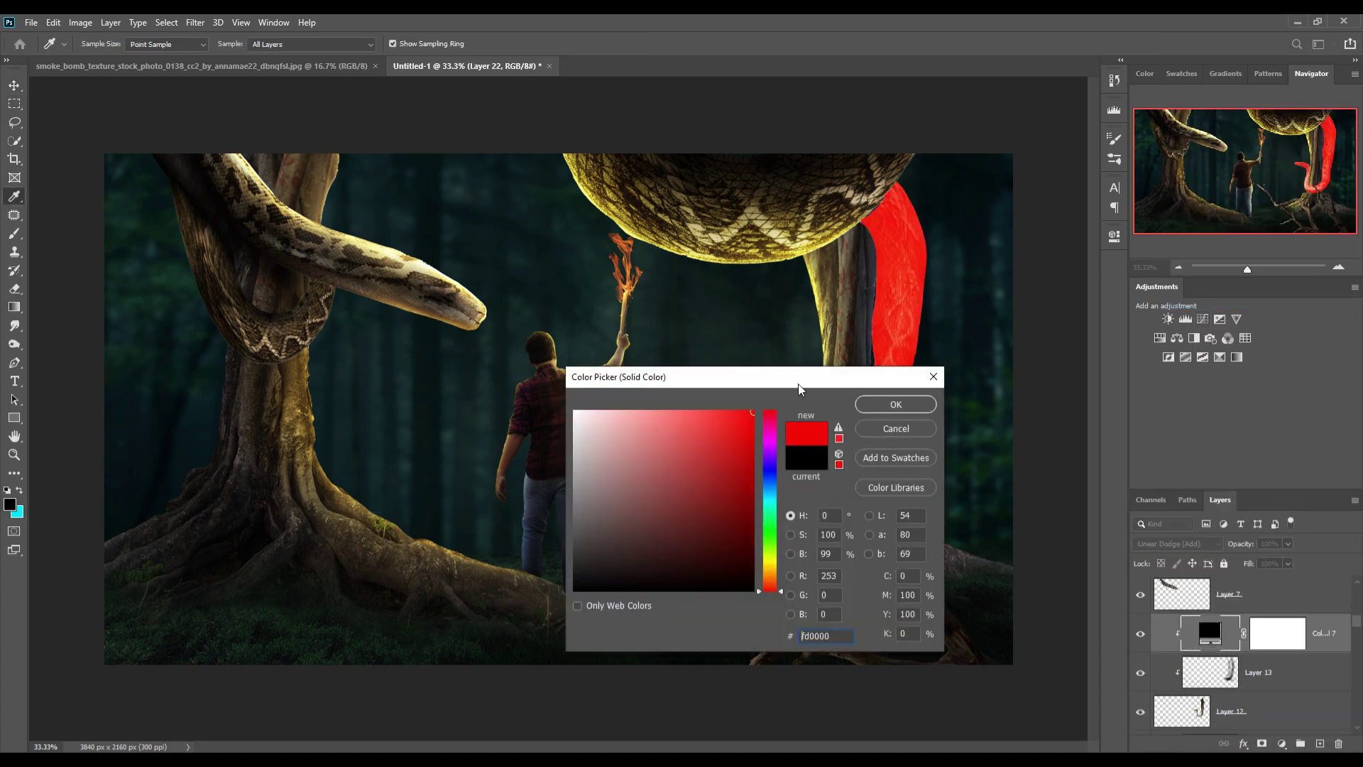
drag(770, 588, 770, 566)
click(896, 404)
right_click(1184, 644)
click(1207, 353)
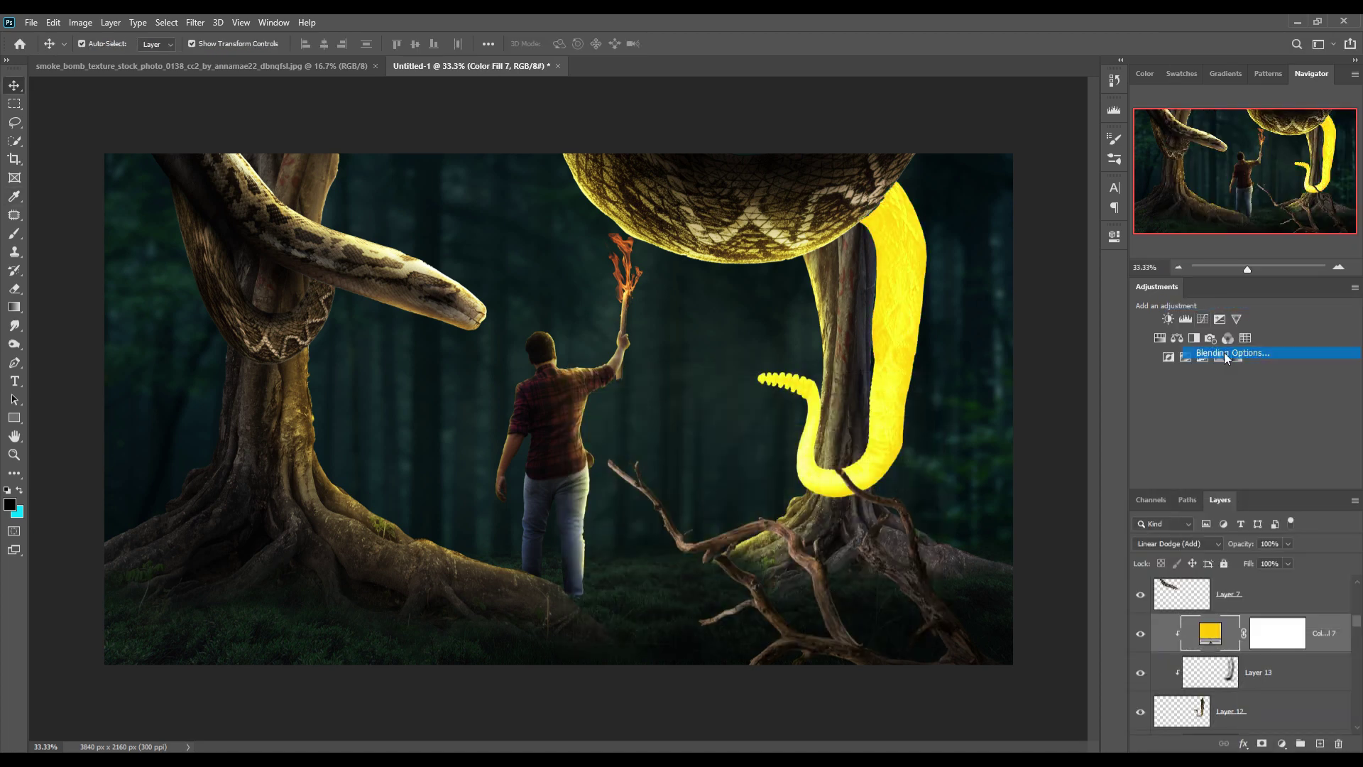
drag(879, 569, 921, 572)
click(1184, 320)
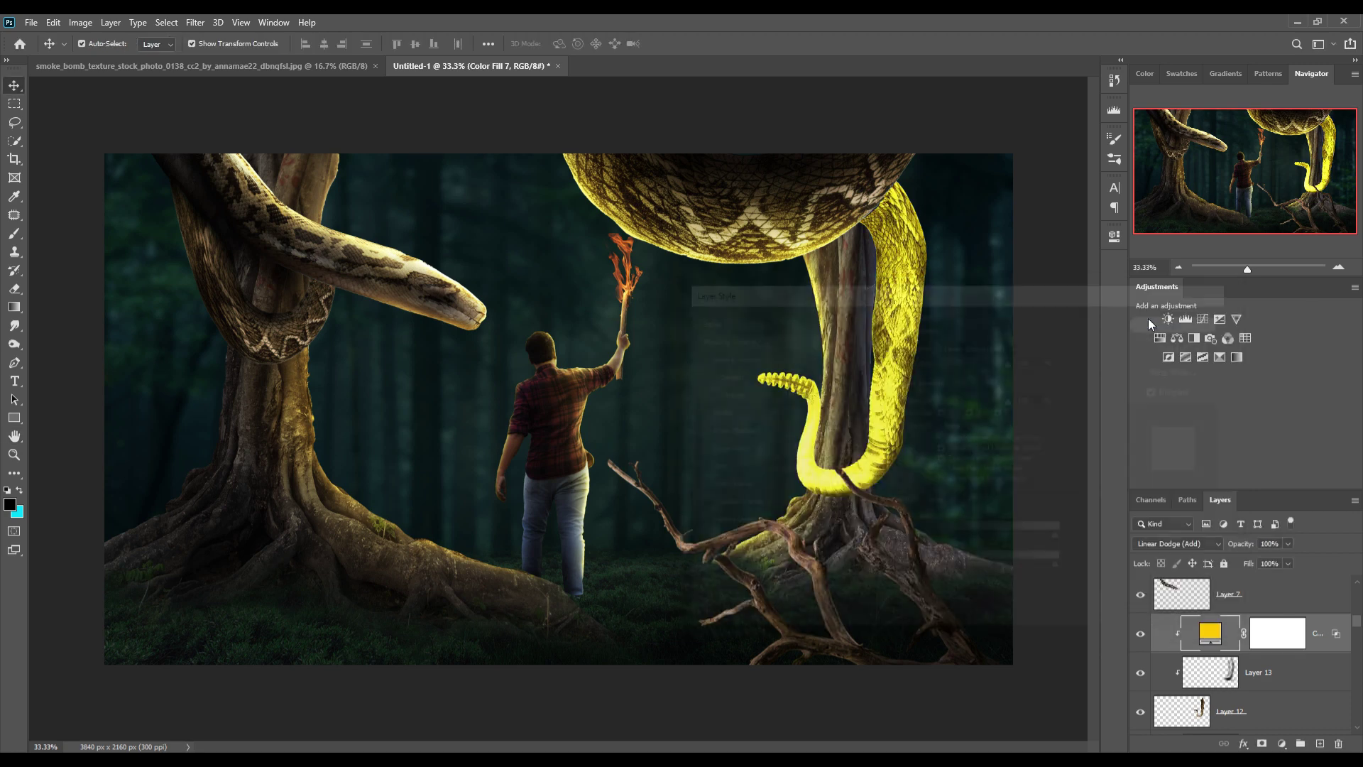
Step: Invert Color Fill 7's mask to black and set up a full-opacity brush
click(1276, 643)
key(ctrl+i)
key(b)
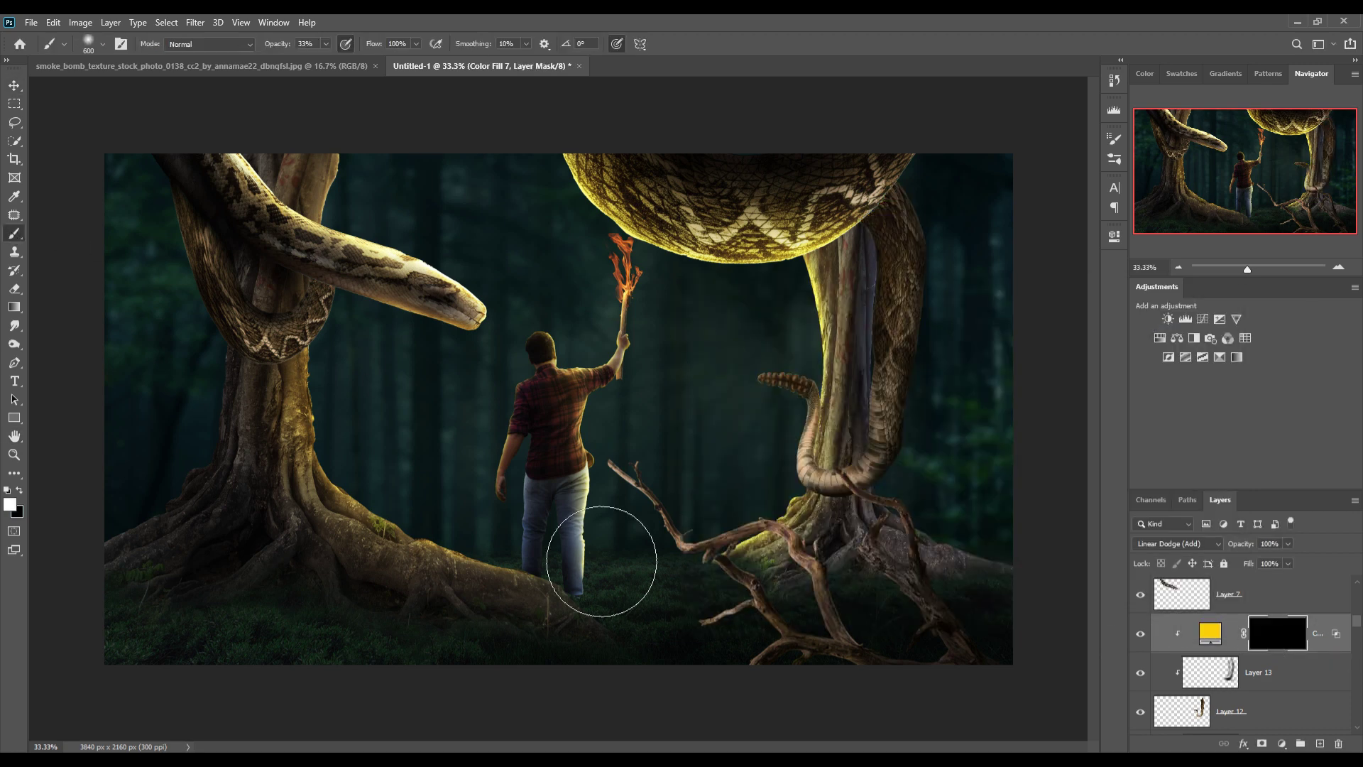
key(0)
key(bracketleft)
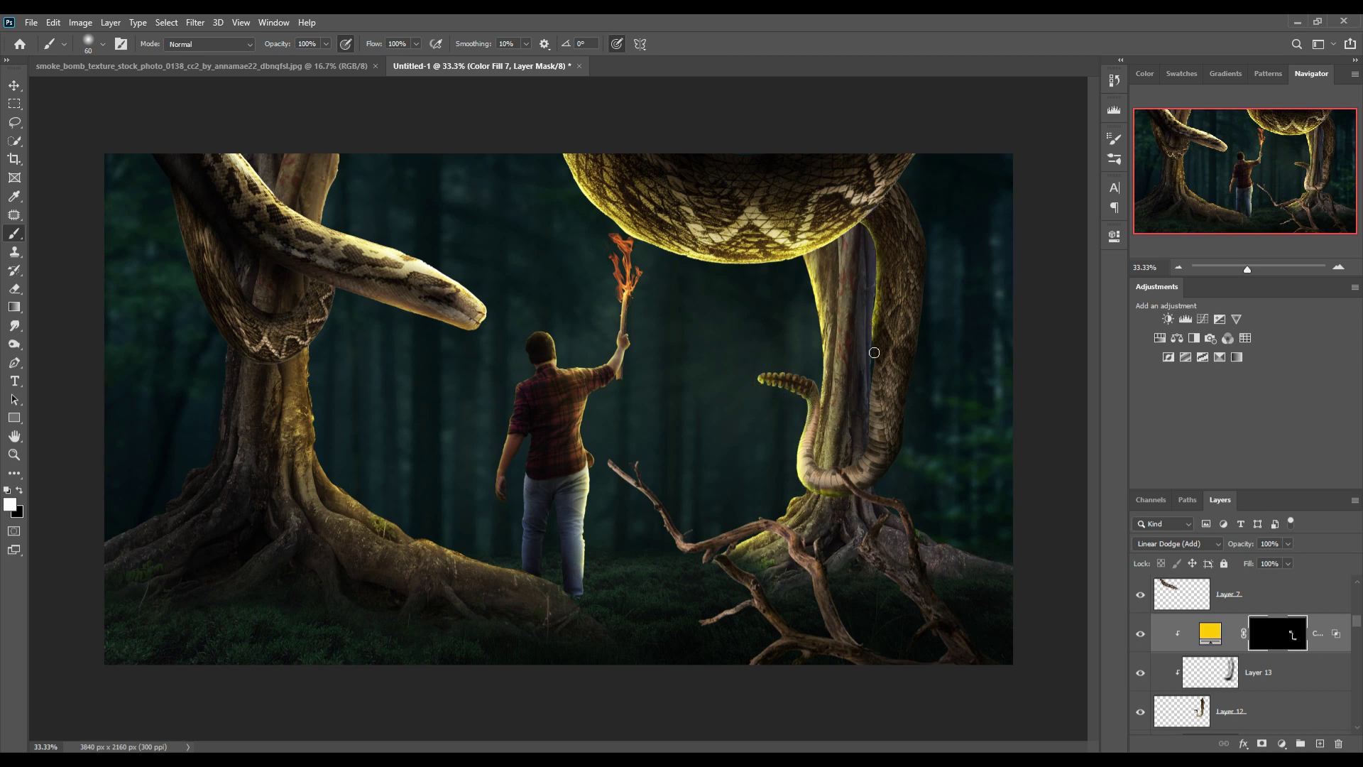
Step: Paint yellow glow down the right snake's body with a large brush at 13% opacity
key(bracketright)
key(bracketright)
key(bracketright)
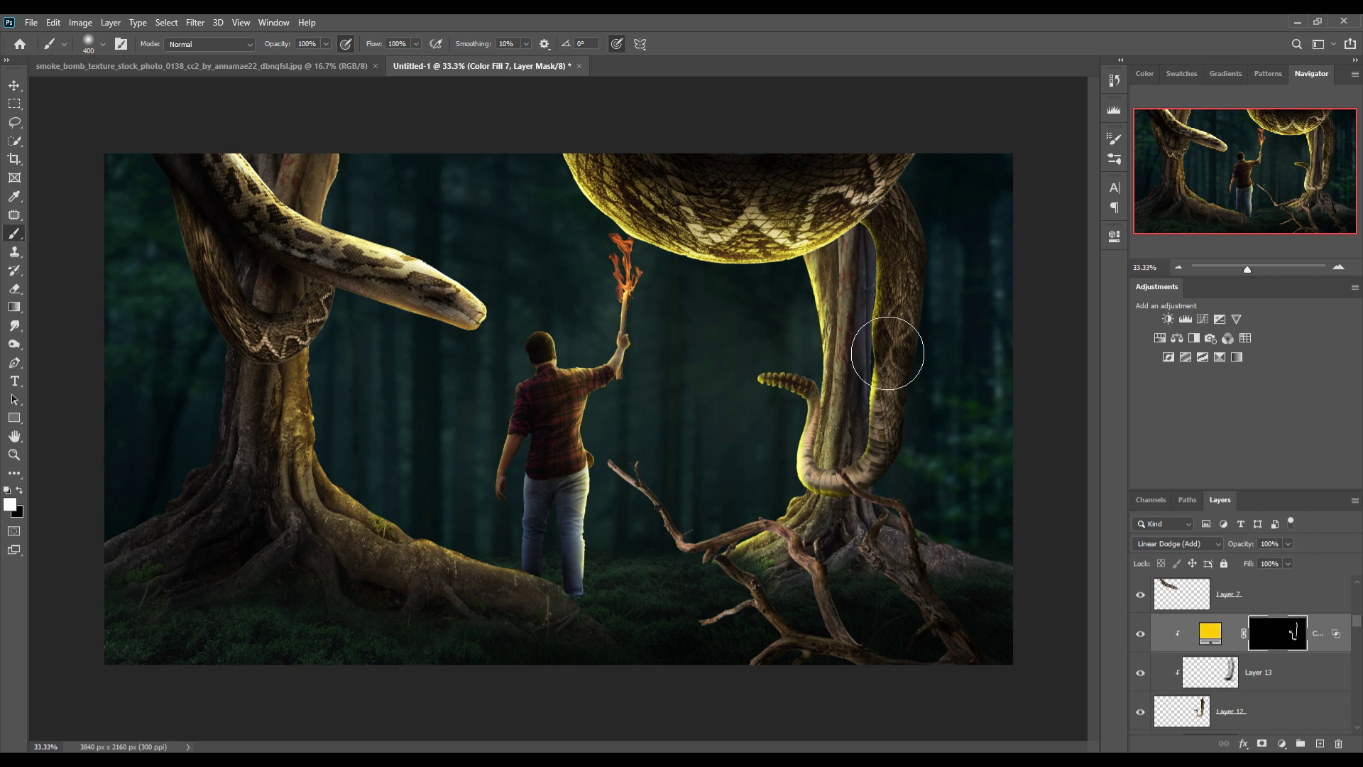
click(326, 44)
drag(331, 59, 269, 60)
mouse_move(867, 334)
mouse_down()
mouse_move(904, 304)
mouse_move(889, 417)
mouse_move(816, 495)
mouse_up()
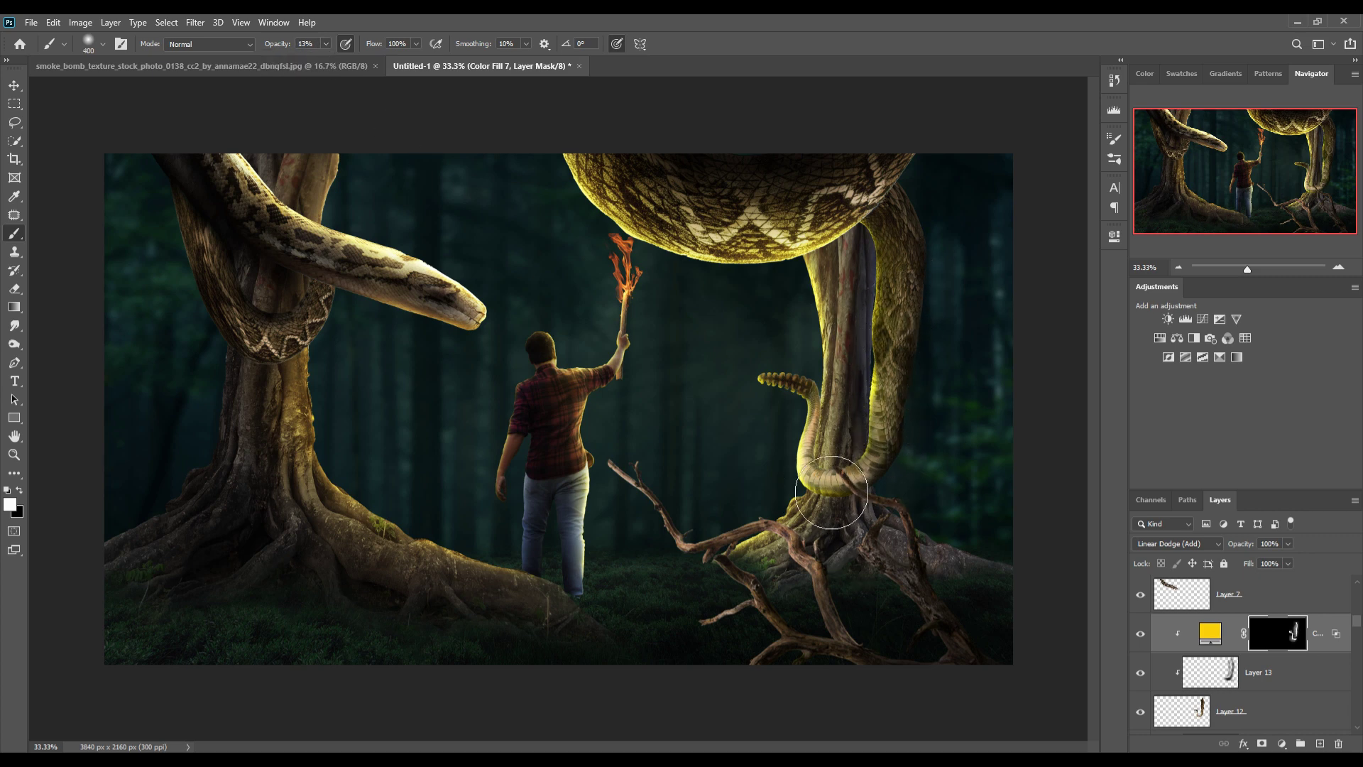
key(bracketleft)
key(bracketleft)
key(bracketleft)
drag(890, 305, 887, 436)
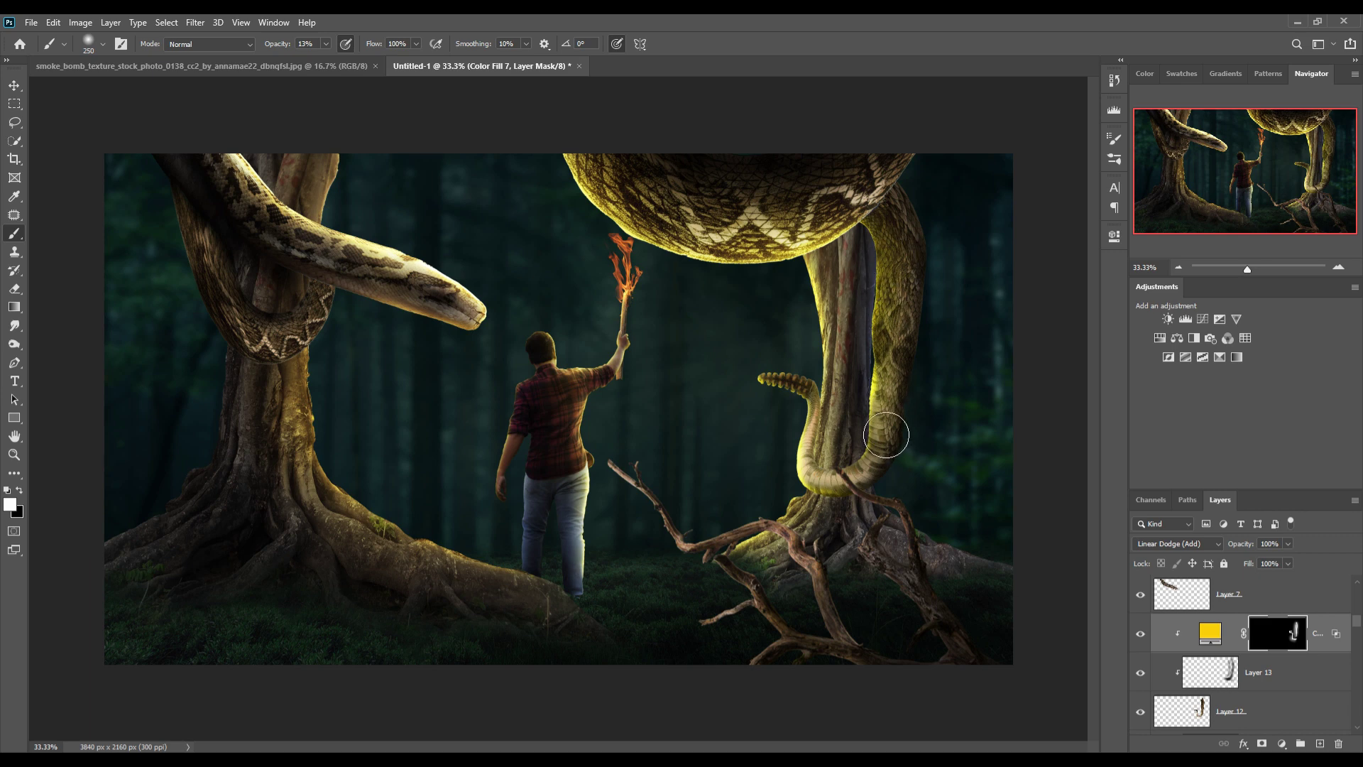
Step: Select Layer 2, the forest background layer
click(14, 85)
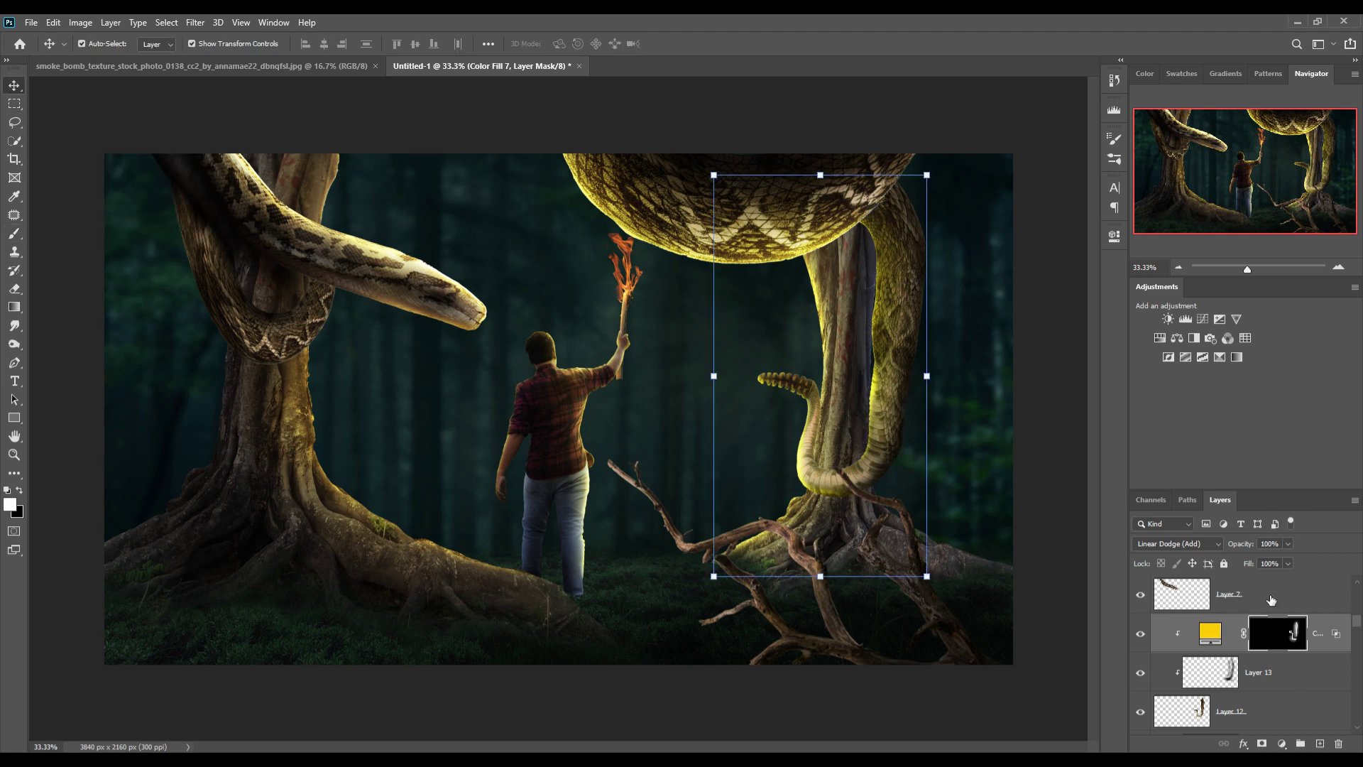
scroll(1271, 600, down, 5)
scroll(1271, 600, down, 5)
scroll(1271, 600, down, 5)
click(1264, 714)
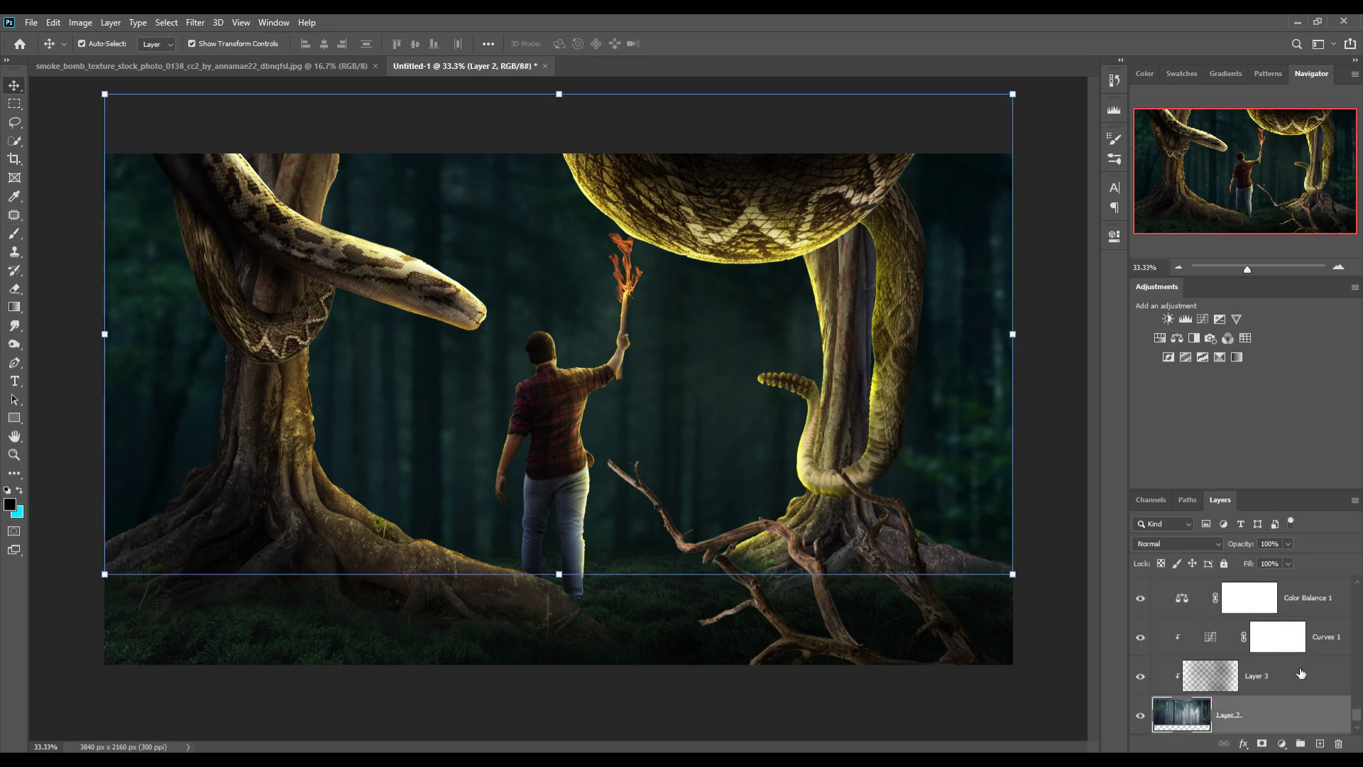
scroll(1302, 673, up, 5)
scroll(1302, 673, up, 5)
scroll(1279, 653, up, 5)
Step: Add an orange-yellow Color Fill 8 above Layer 22 with a split Blend If Underlying slider
click(1248, 610)
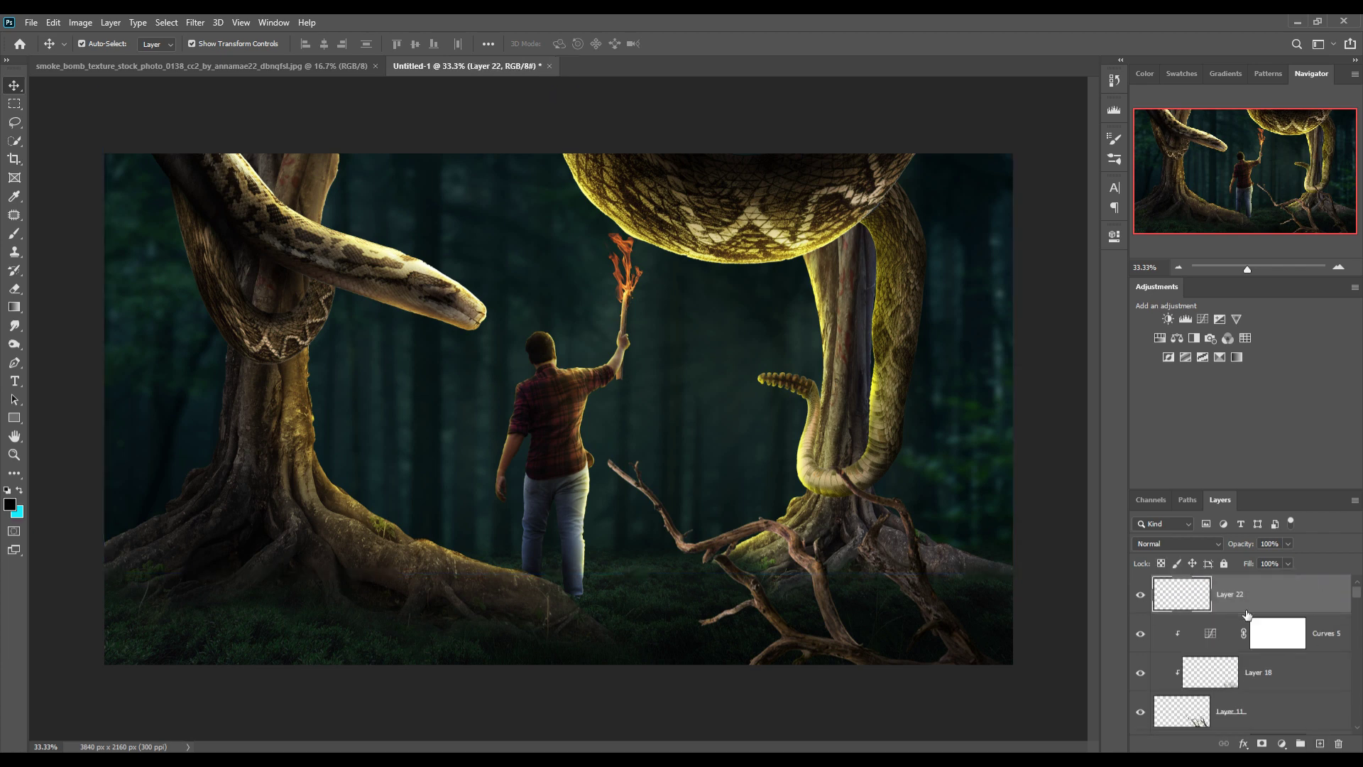
click(1282, 743)
click(1239, 506)
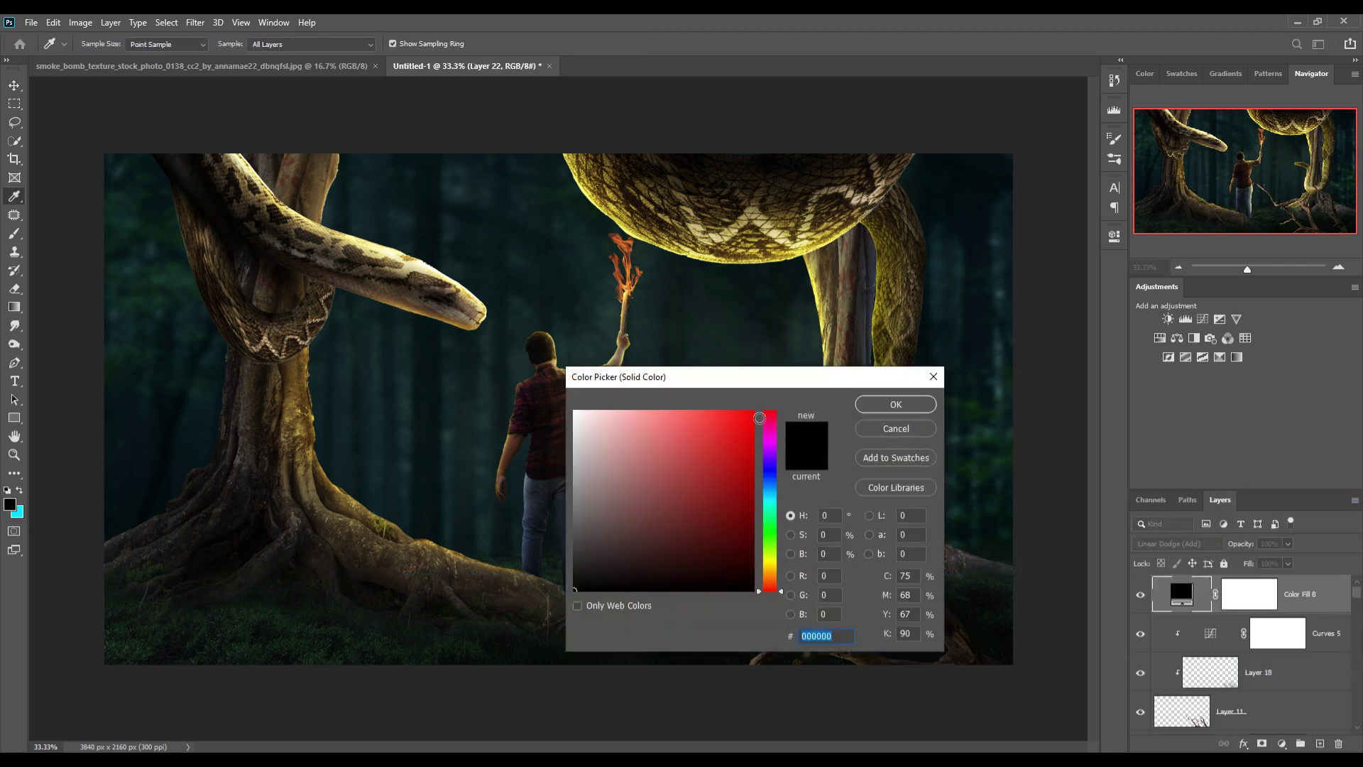
click(759, 418)
drag(774, 590, 774, 572)
click(898, 406)
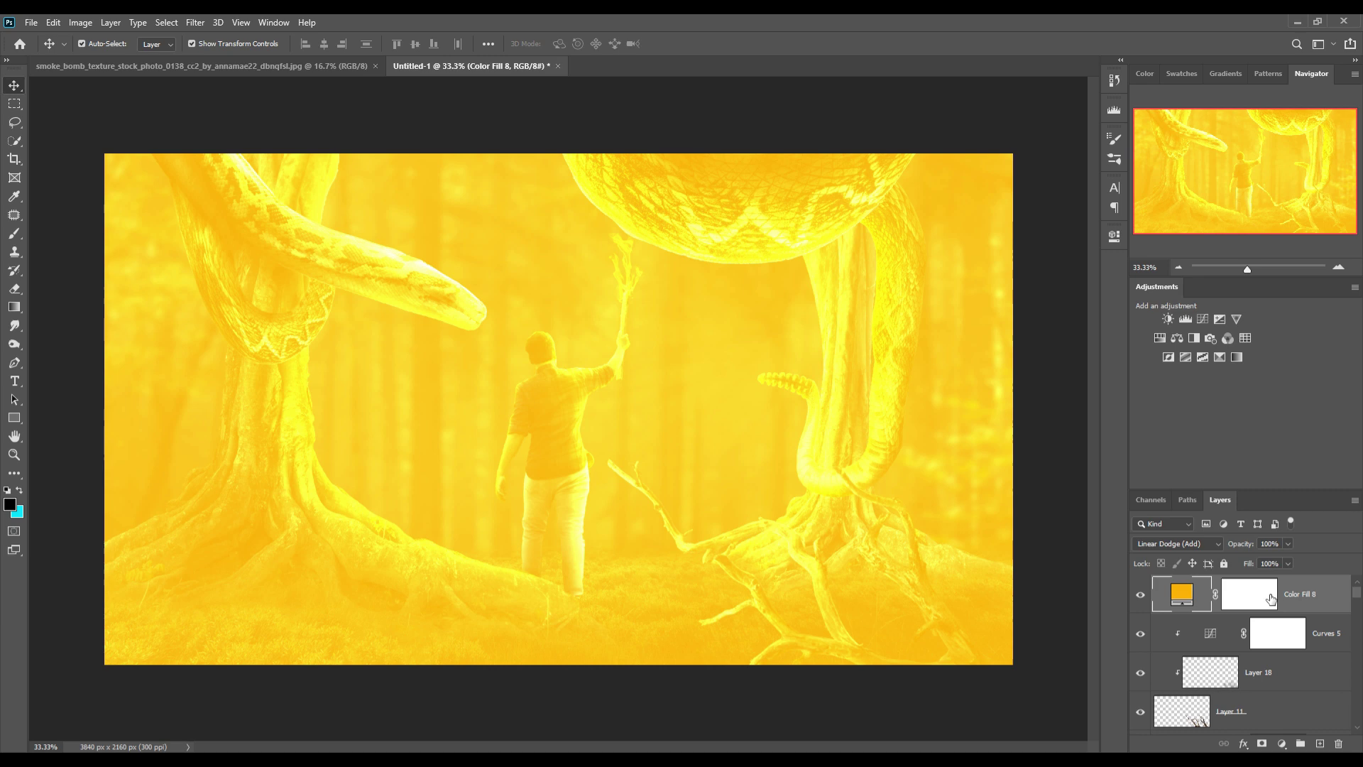
right_click(1194, 598)
click(1215, 313)
drag(880, 570, 904, 569)
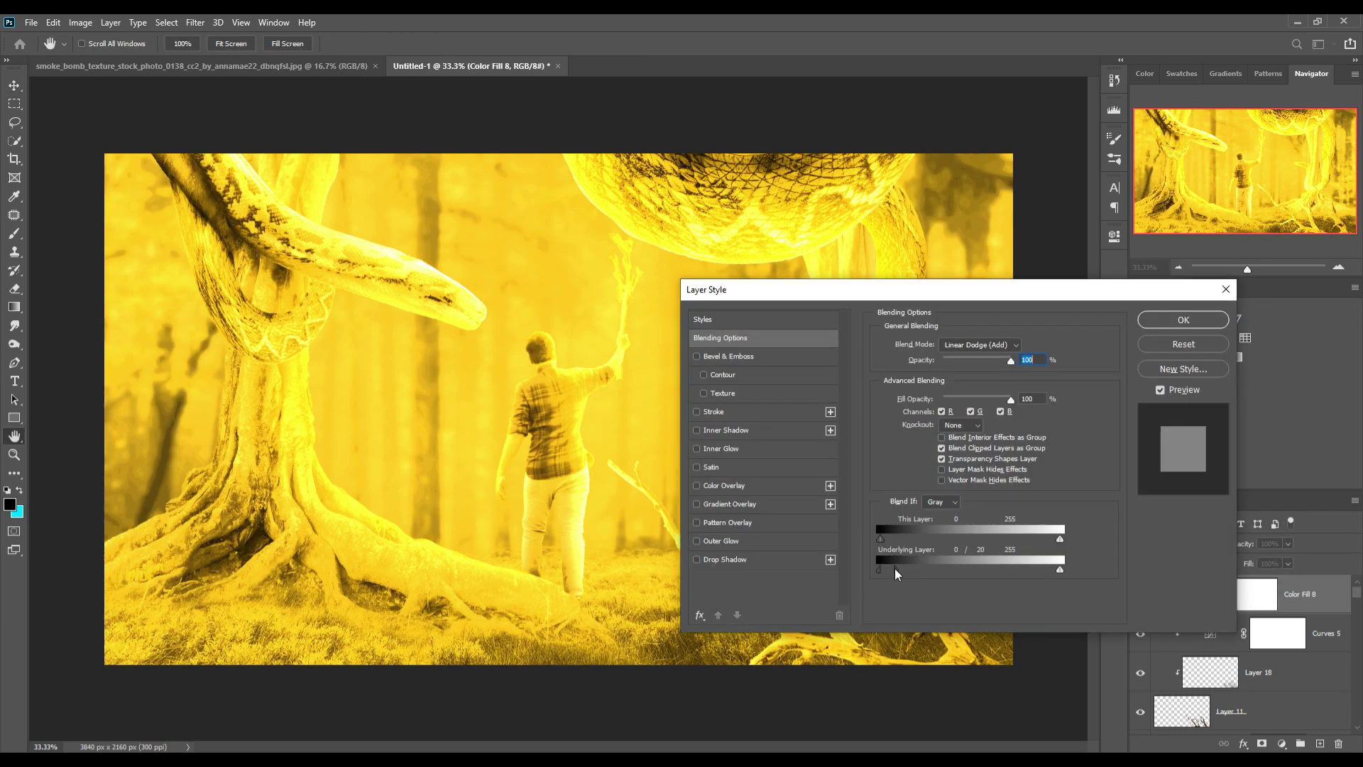
key(Return)
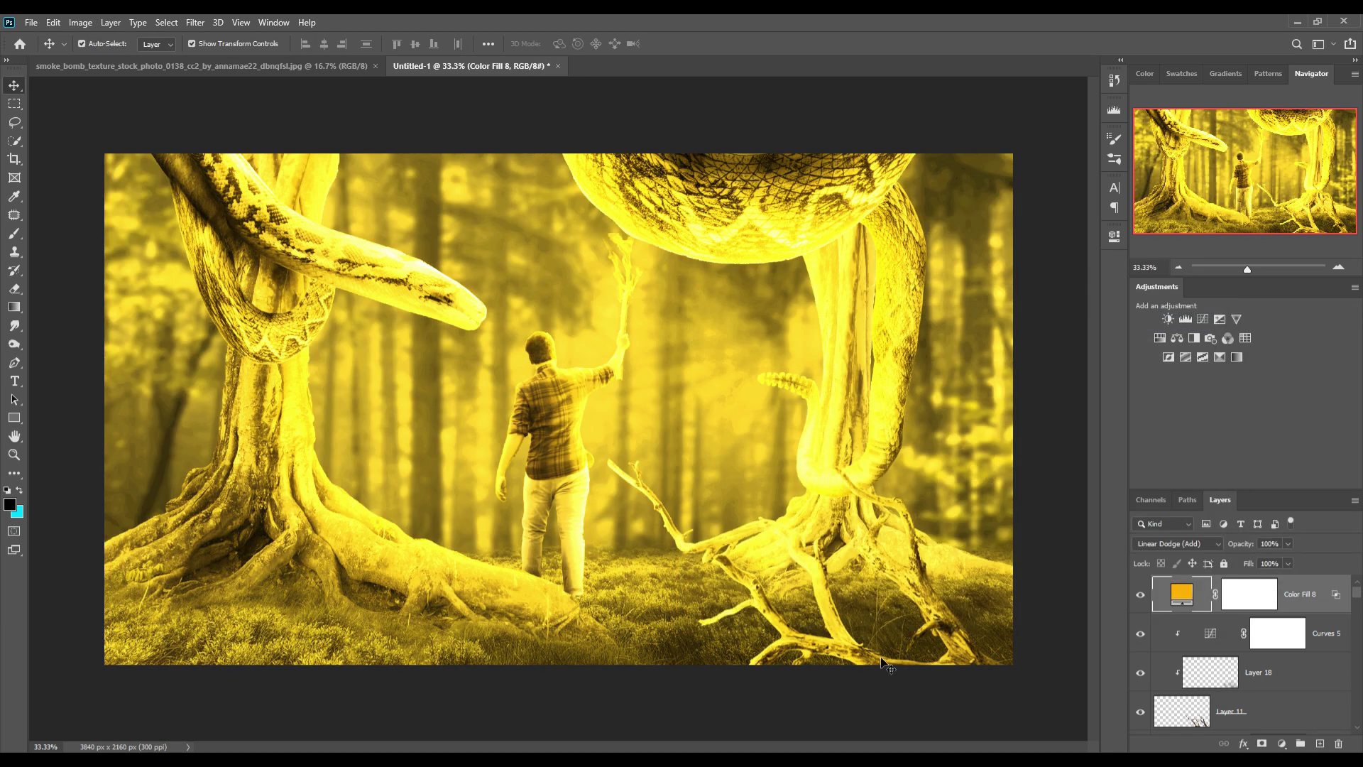
Step: Invert Color Fill 8's mask and brush a soft glow around the torch flame
click(1250, 594)
key(d)
key(ctrl+i)
key(b)
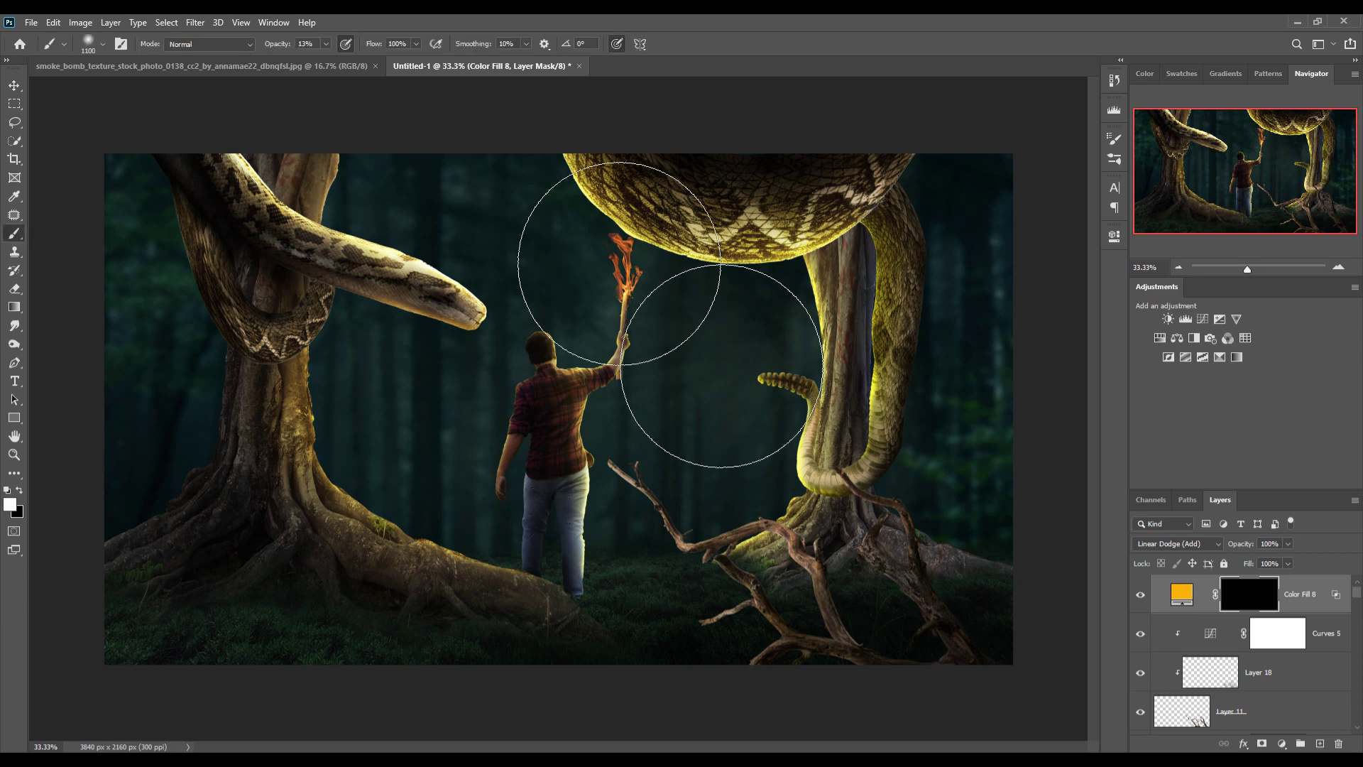
mouse_move(619, 263)
mouse_down()
mouse_move(642, 241)
mouse_move(710, 306)
mouse_up()
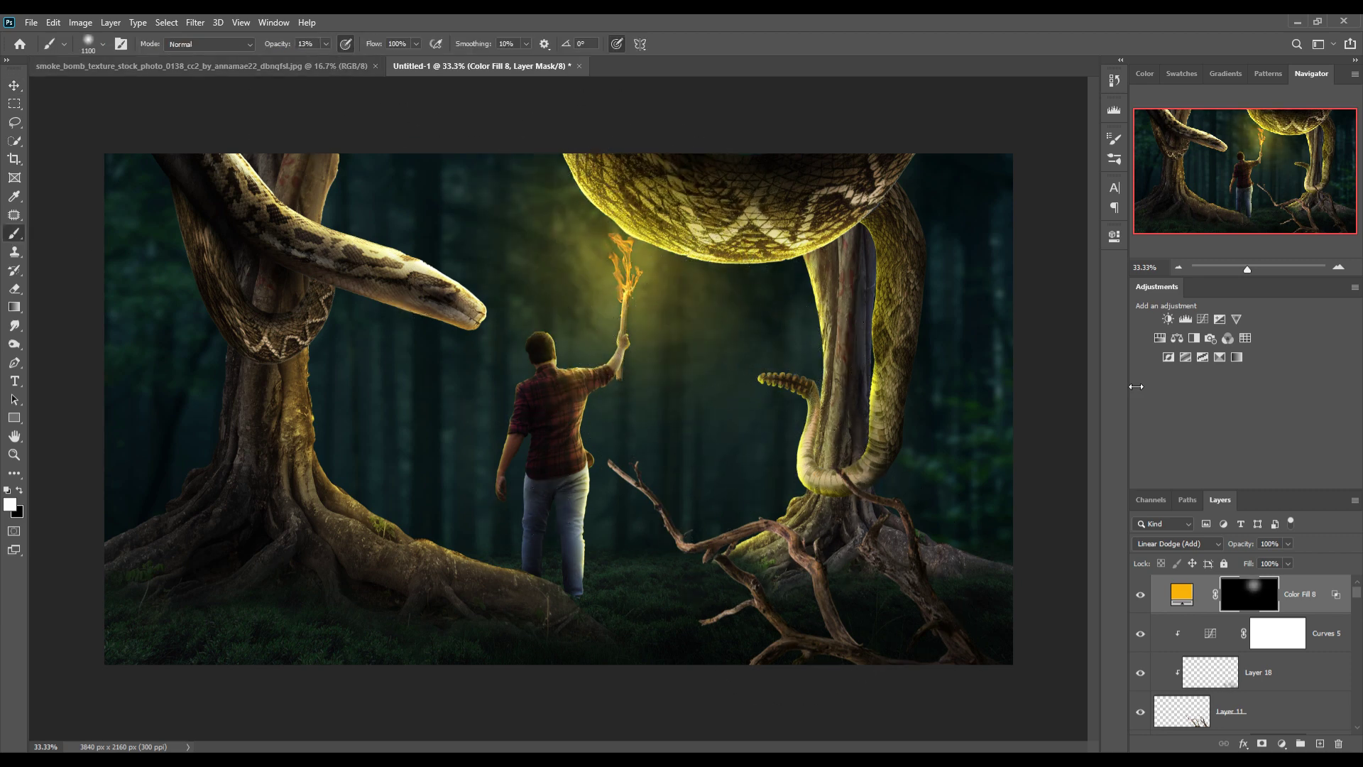
Step: Select the forest background layer, Layer 2
key(v)
scroll(1303, 597, down, 5)
scroll(1303, 597, down, 5)
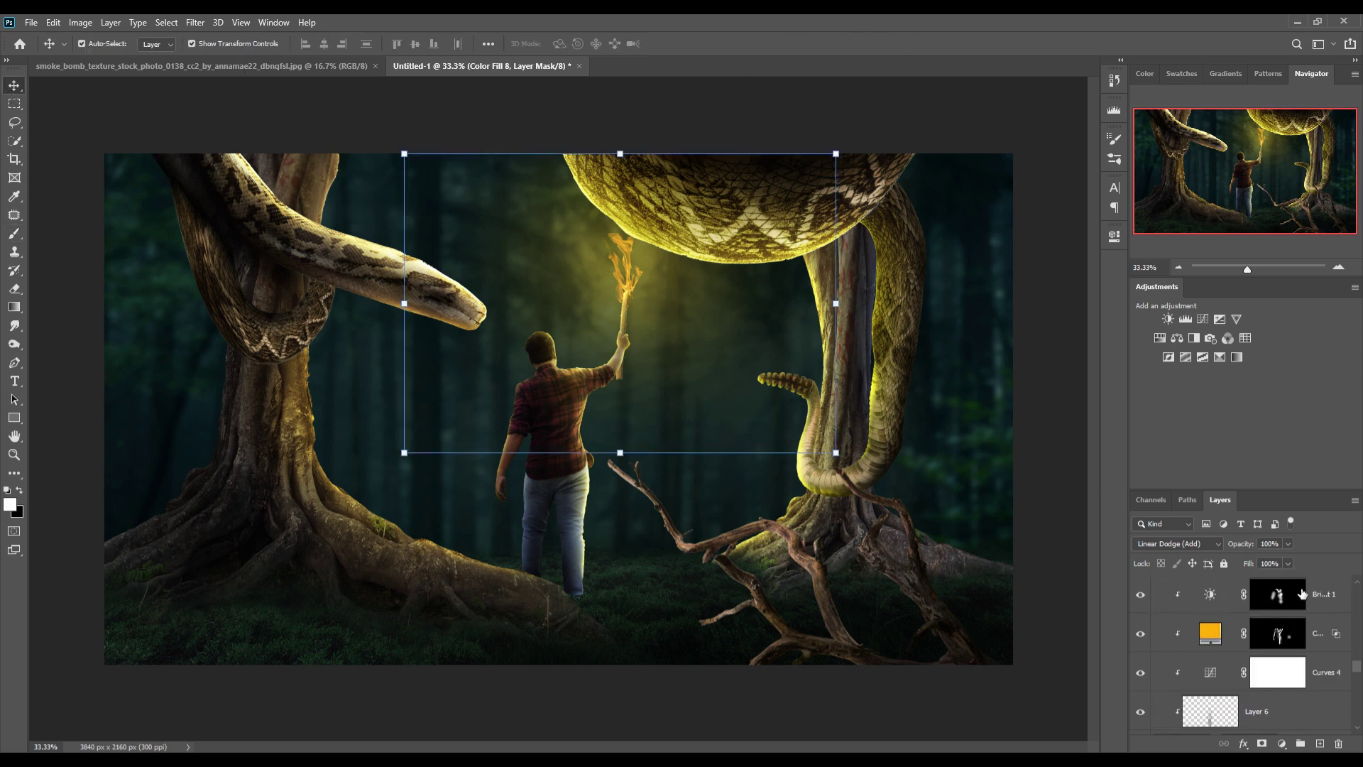
scroll(1303, 593, down, 5)
click(1200, 676)
Step: Set Layer 22 to Overlay and paint a cyan tint over the forest behind the man
click(1320, 743)
key(b)
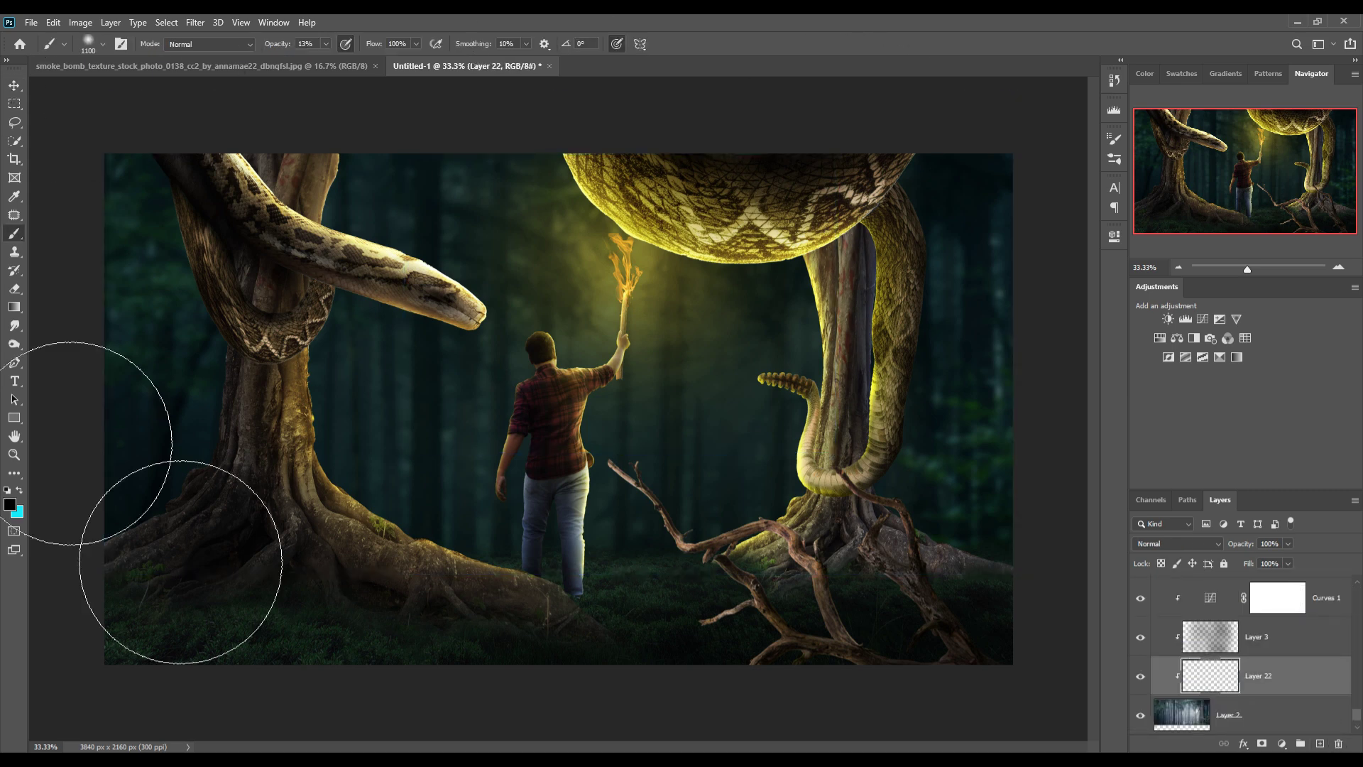
click(1177, 544)
click(1150, 566)
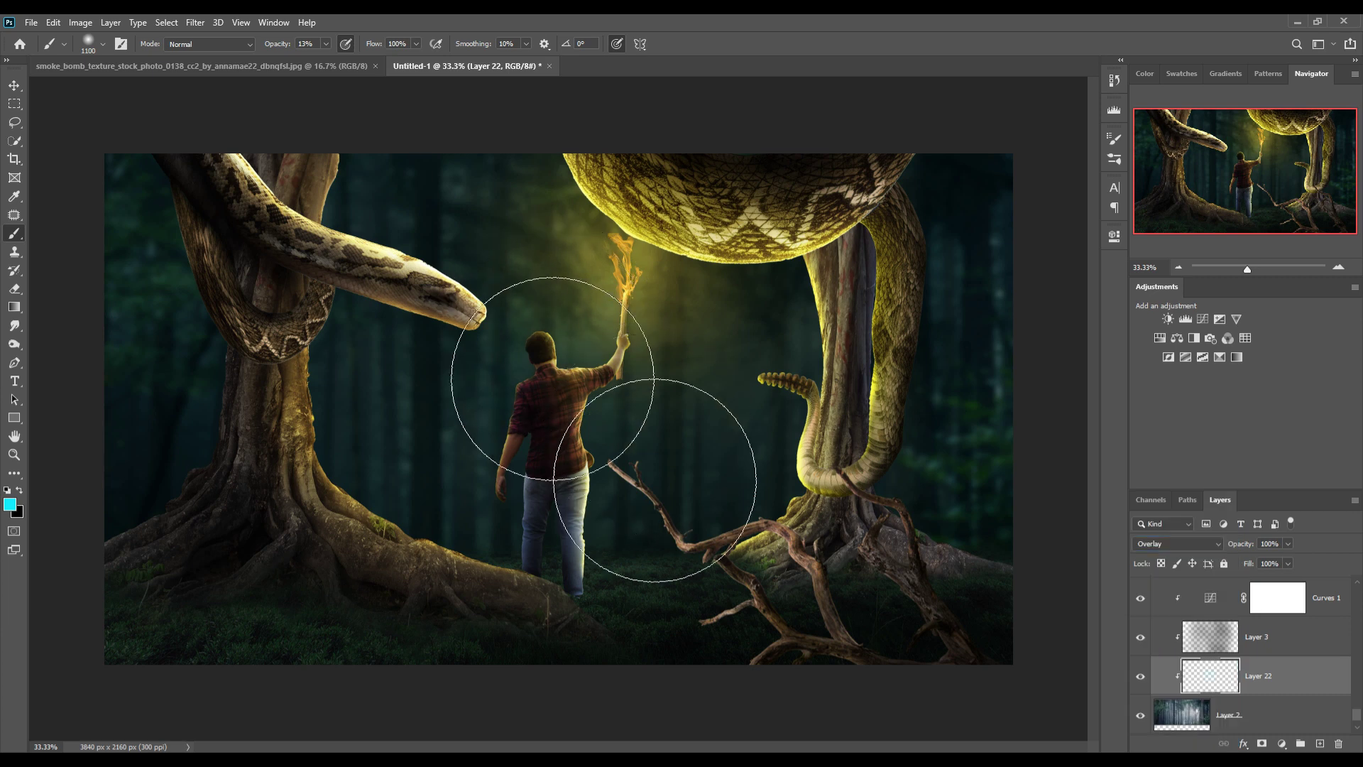
mouse_move(548, 316)
mouse_down()
mouse_move(563, 507)
mouse_move(654, 471)
mouse_move(547, 335)
mouse_move(488, 513)
mouse_up()
mouse_move(593, 615)
mouse_down()
mouse_move(725, 609)
mouse_move(663, 657)
mouse_move(755, 624)
mouse_up()
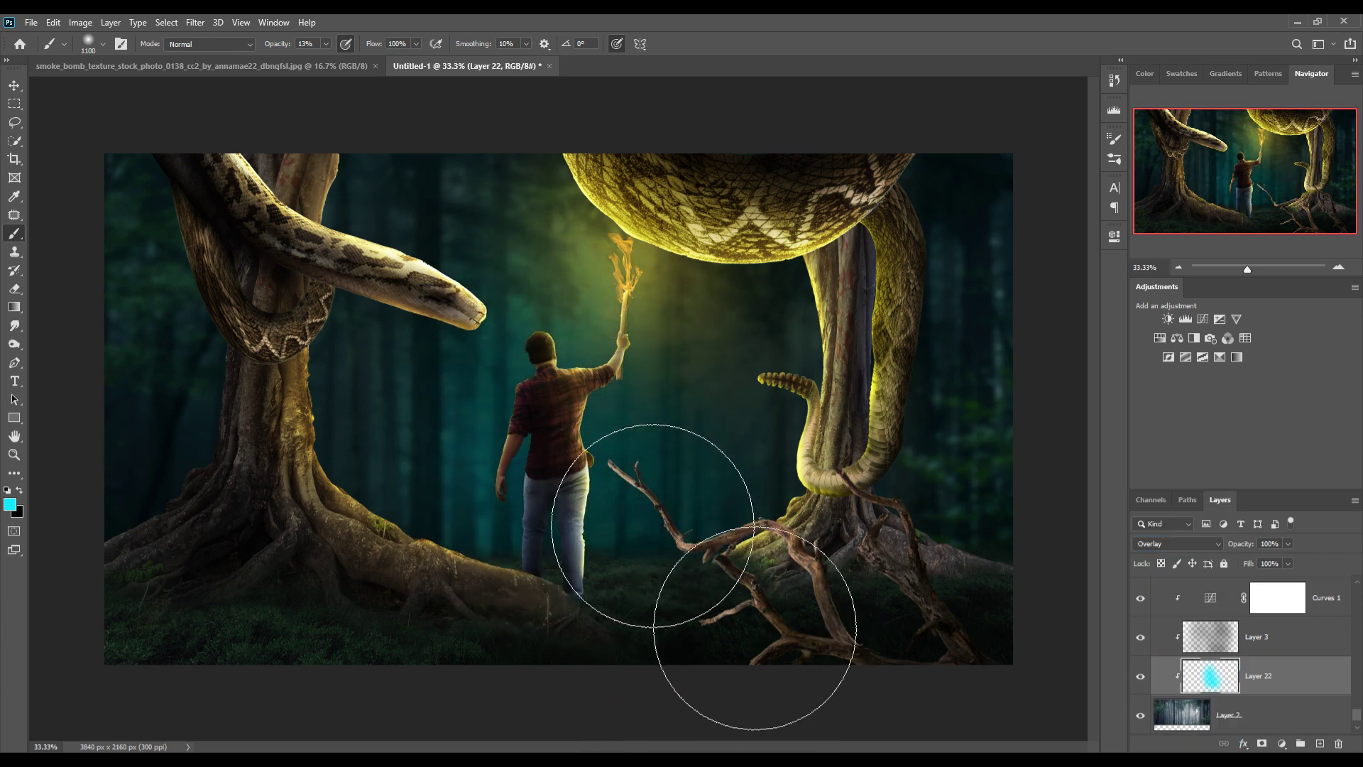
Step: Add a new Layer 23 higher in the stack, set to Overlay blend mode
click(17, 85)
scroll(1311, 675, up, 2)
scroll(1311, 675, up, 2)
scroll(1311, 676, up, 2)
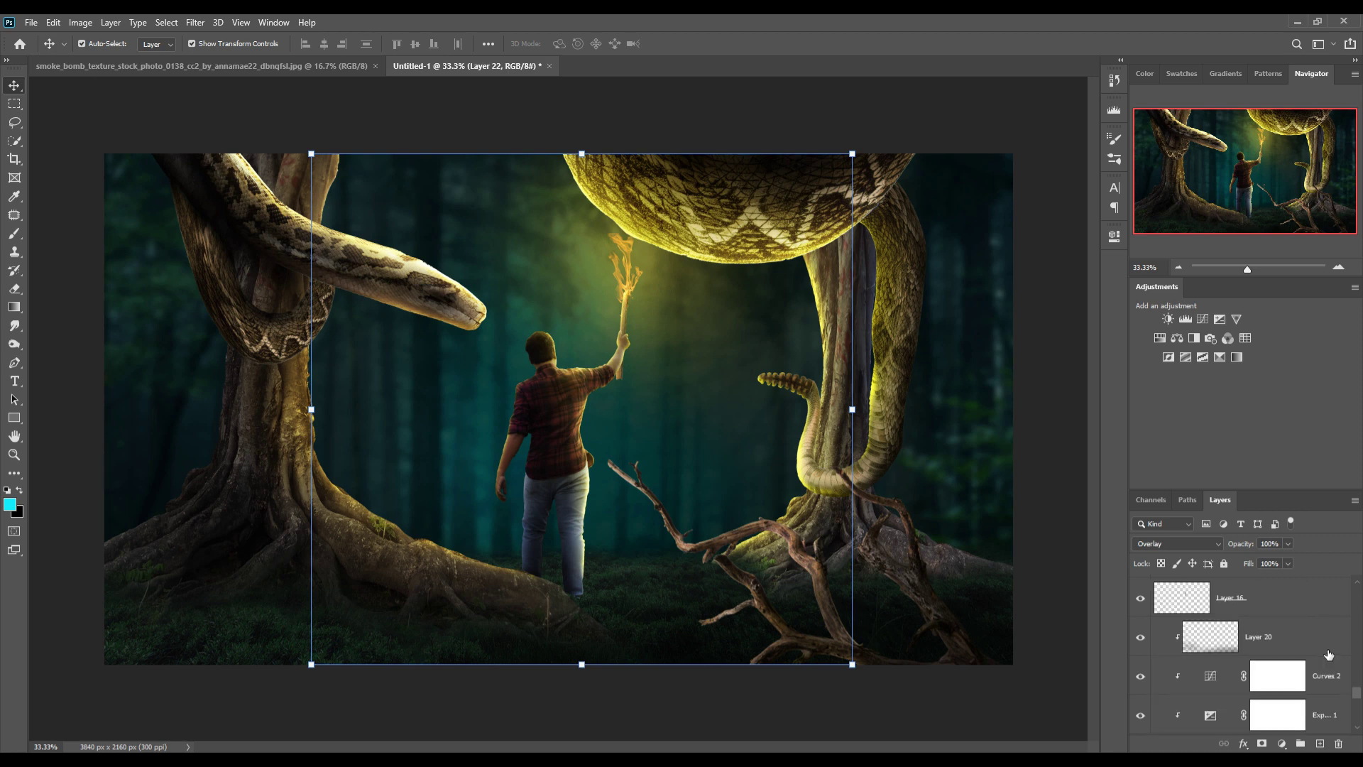
scroll(1310, 676, up, 2)
click(1311, 676)
click(1320, 744)
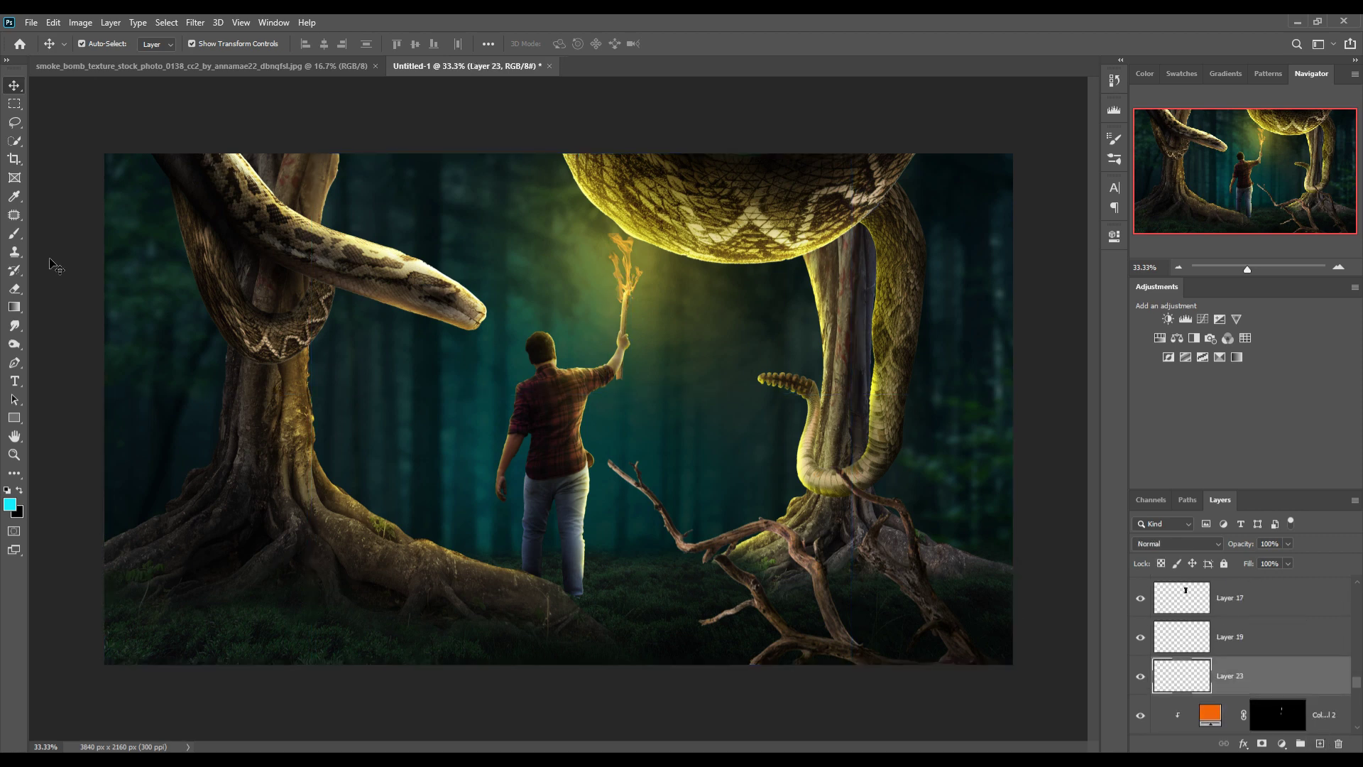
key(b)
click(1177, 543)
click(1147, 570)
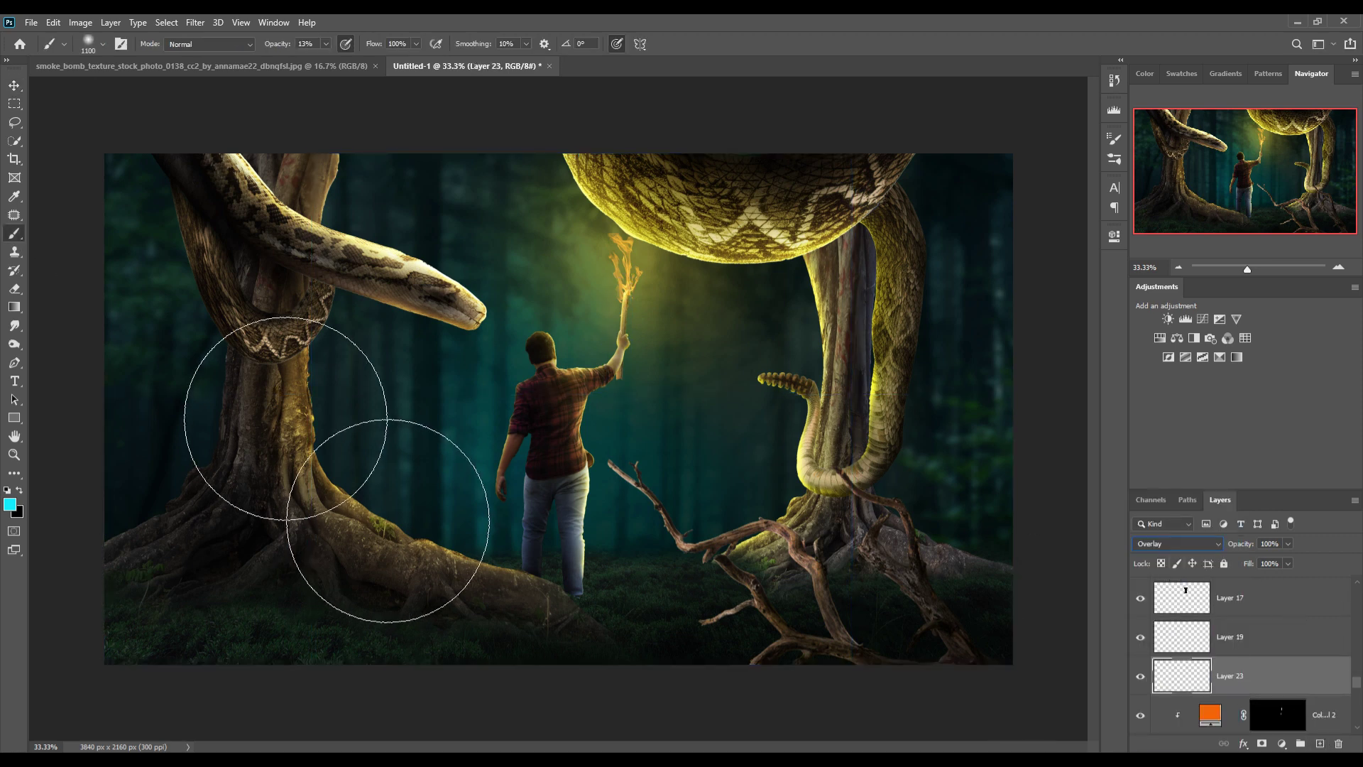
Step: Paint yellow warm light on the grass around the man's feet
click(10, 504)
click(769, 569)
click(896, 405)
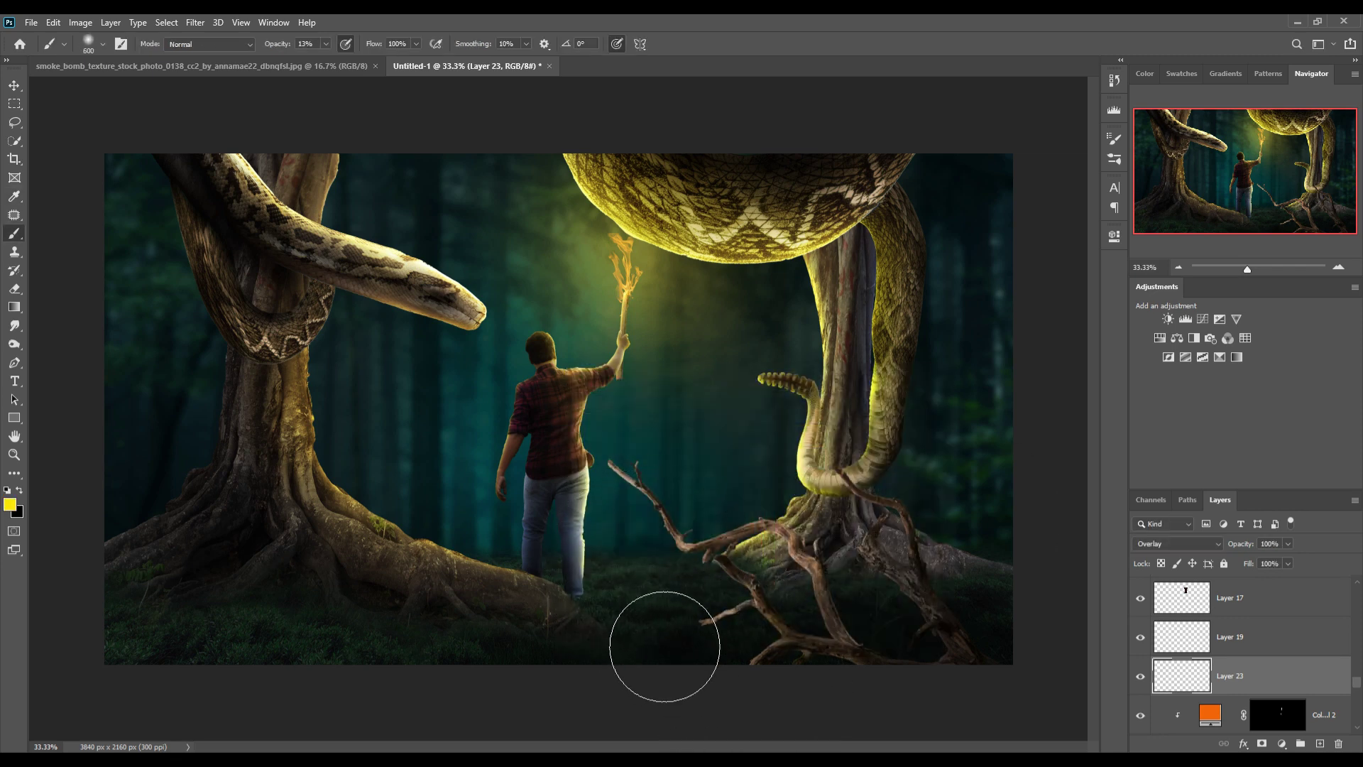
mouse_move(648, 649)
mouse_down()
mouse_move(701, 639)
mouse_move(675, 645)
mouse_move(844, 666)
mouse_up()
Step: Brighten the grass near the fallen branches on Color Fill 8's mask
scroll(1278, 647, up, 2)
scroll(1278, 648, up, 2)
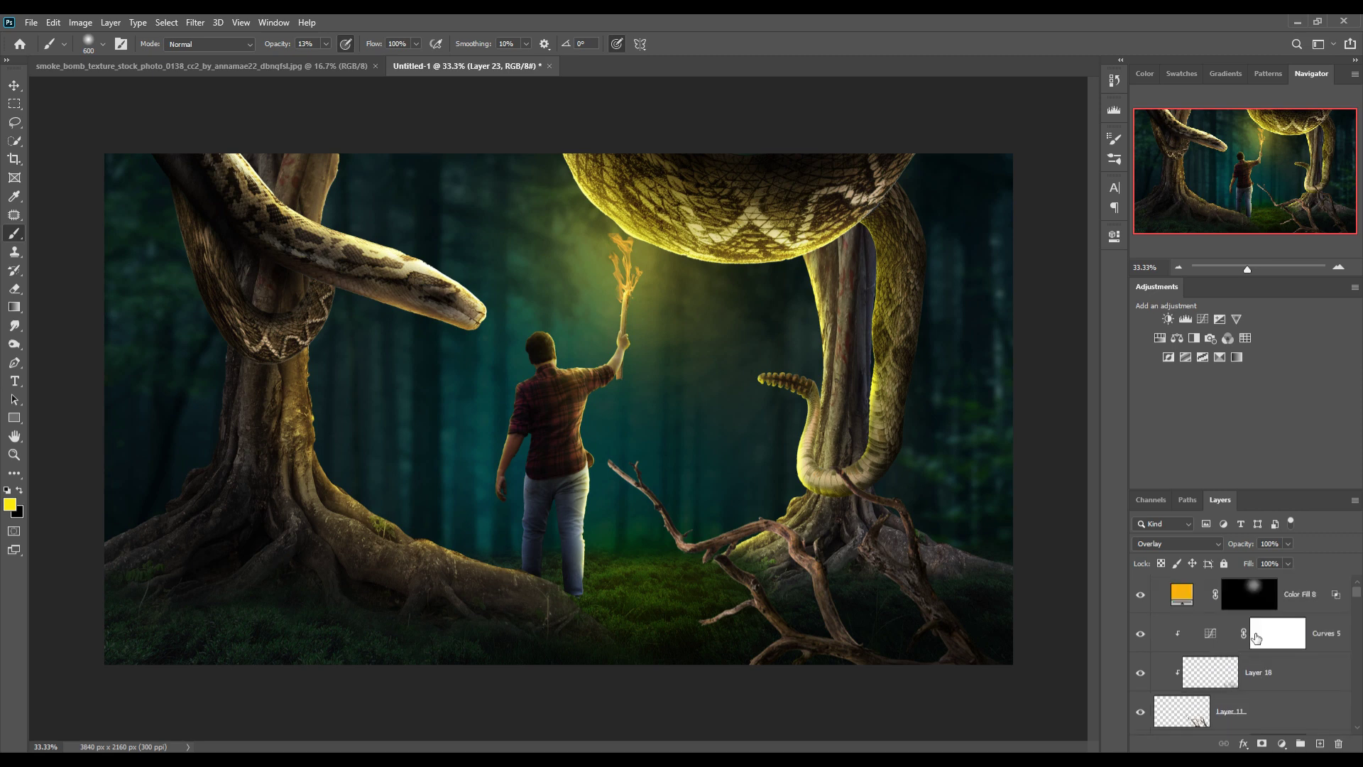
click(1249, 593)
key(bracketleft)
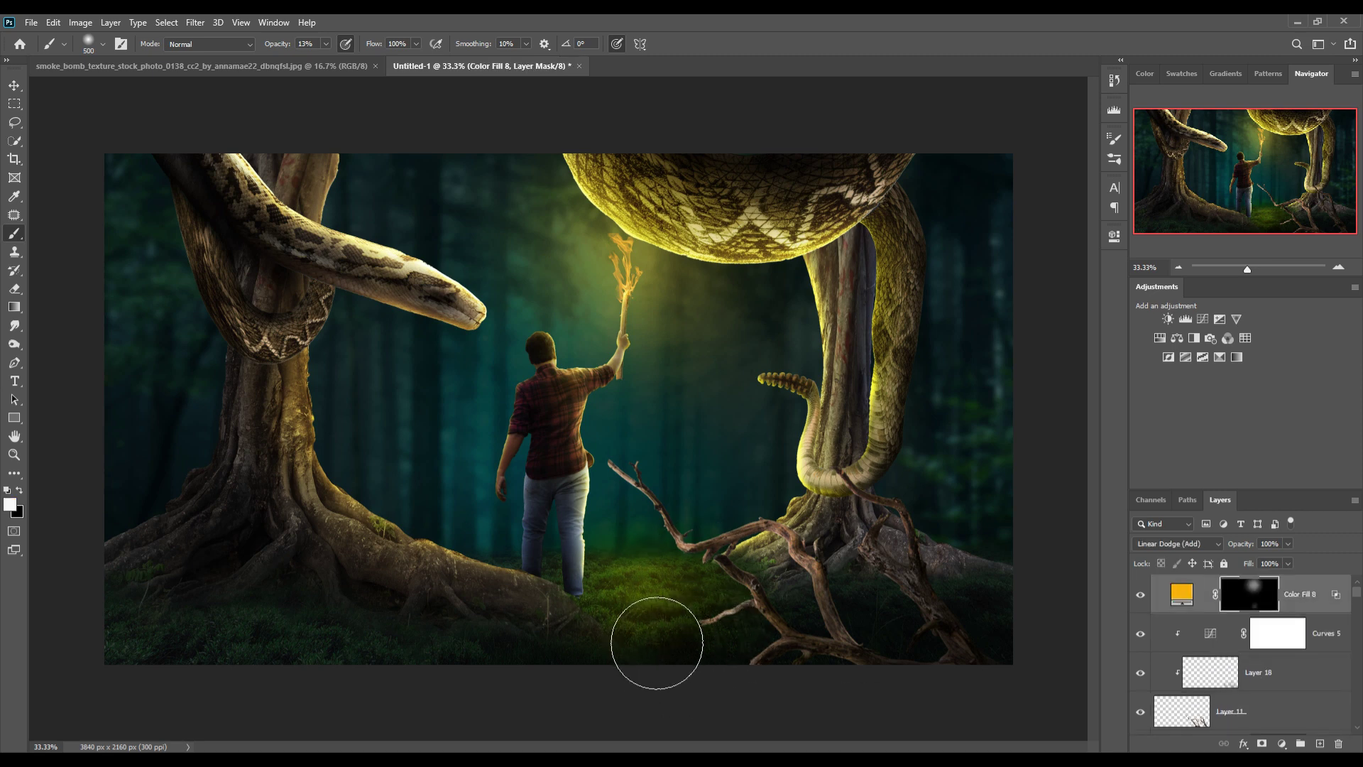
drag(738, 632, 791, 627)
Step: Select Layer 5's mask and raise the brush opacity to 100%
key(v)
click(554, 462)
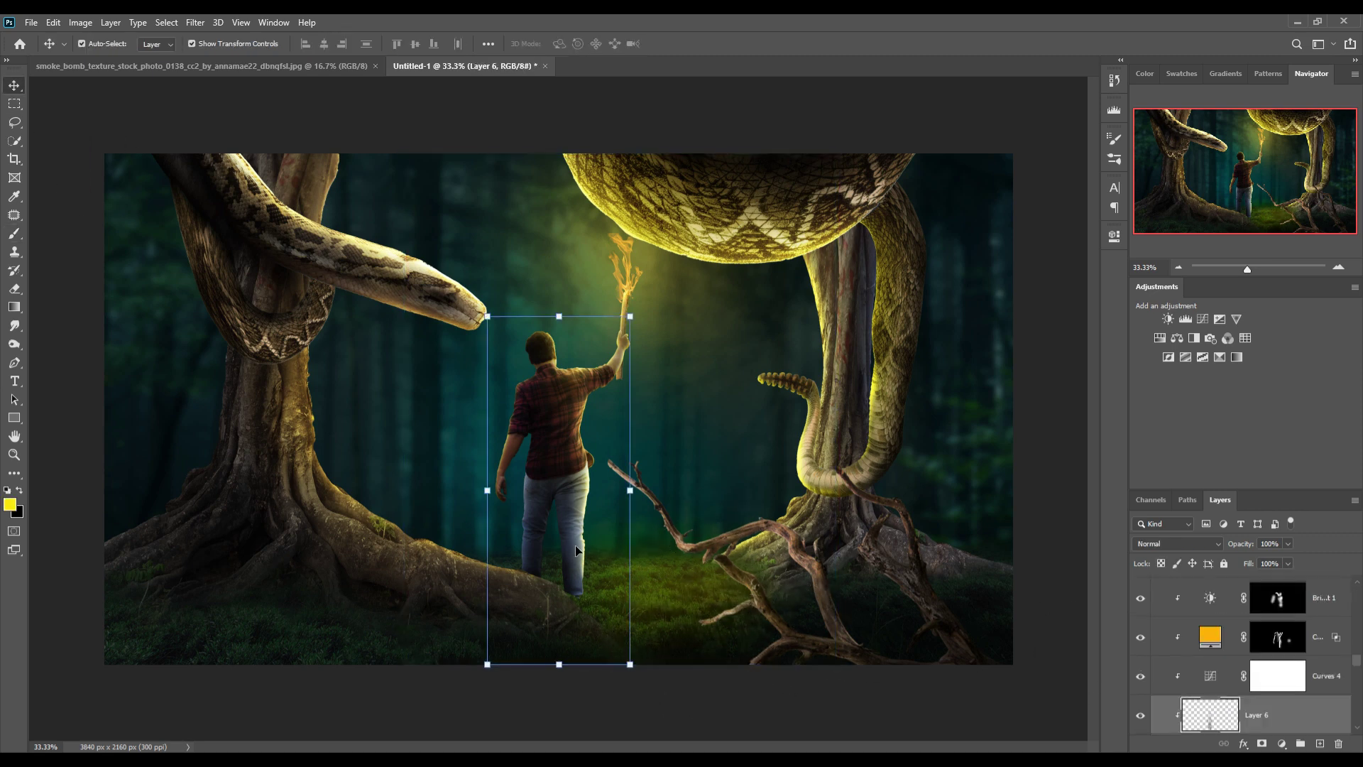
click(1261, 685)
key(b)
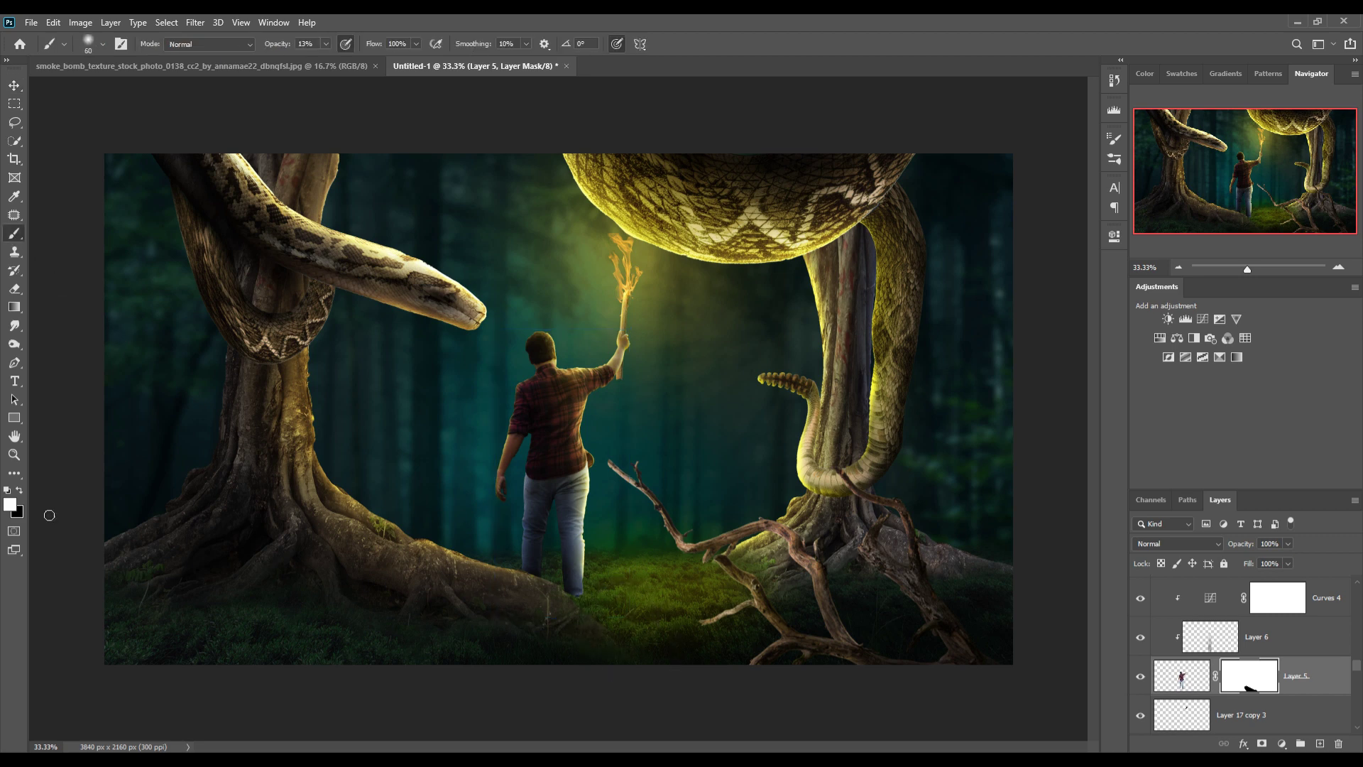
click(325, 44)
drag(363, 73, 585, 599)
Step: Select Layer 11, the fallen branches layer
click(14, 86)
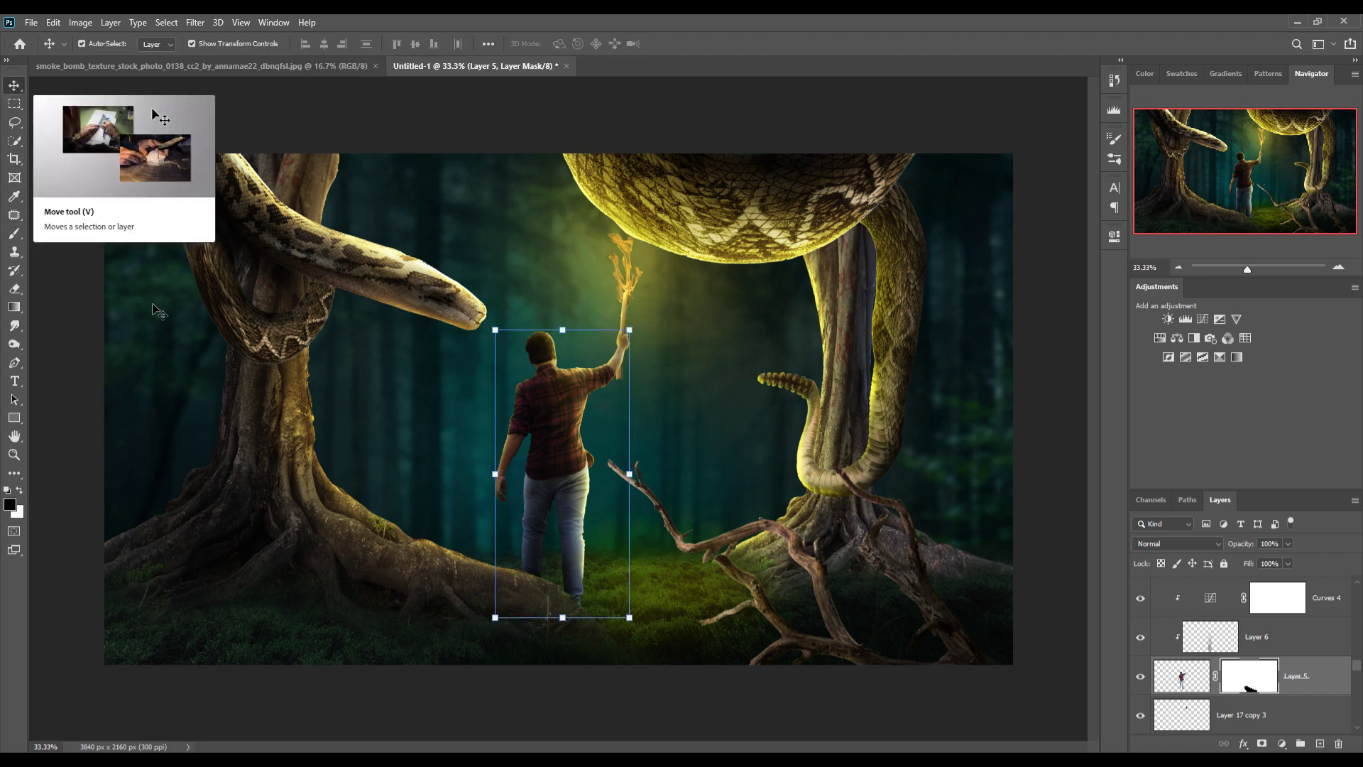
scroll(1250, 639, up, 5)
click(1272, 600)
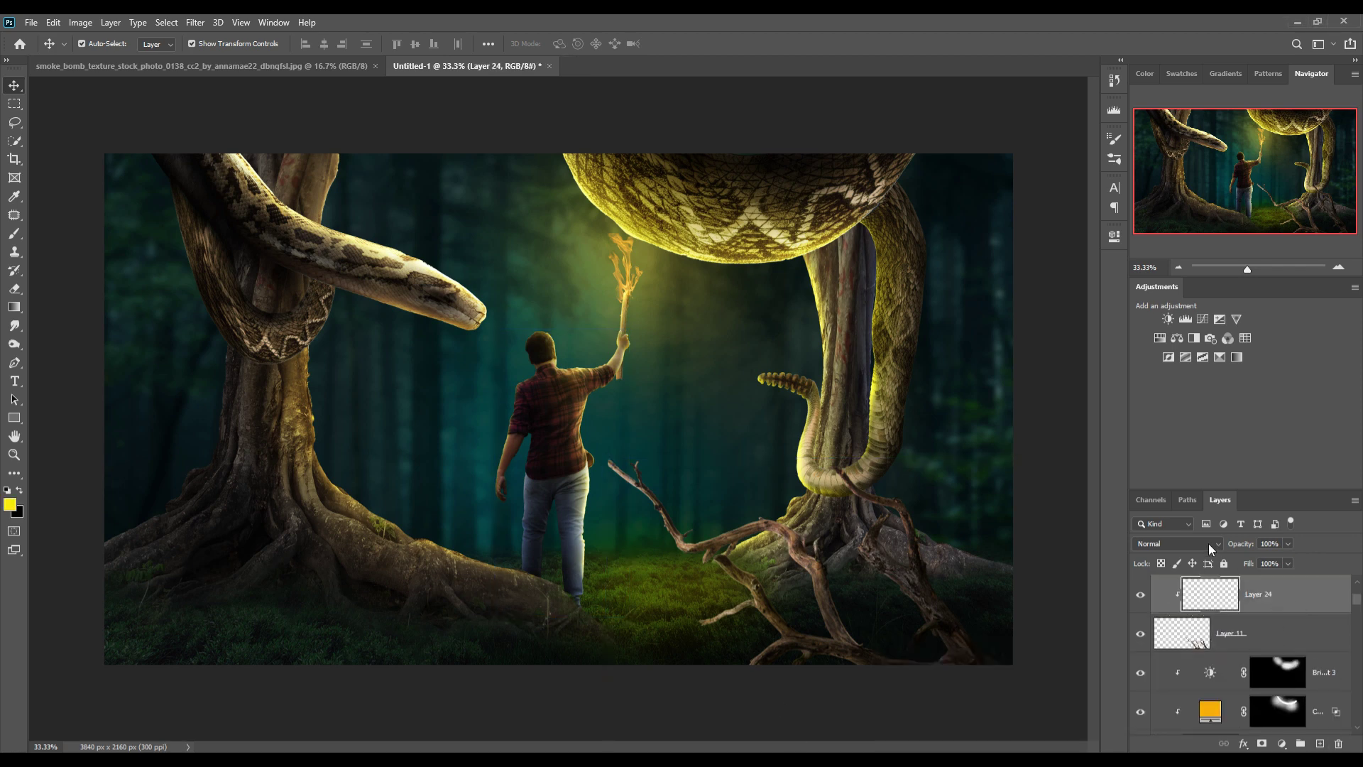
Step: Clip a yellow Color Fill 9 to Layer 11, Blend If Underlying 0/103, with inverted black mask
click(1282, 743)
click(1165, 415)
click(892, 403)
right_click(1215, 593)
click(1233, 308)
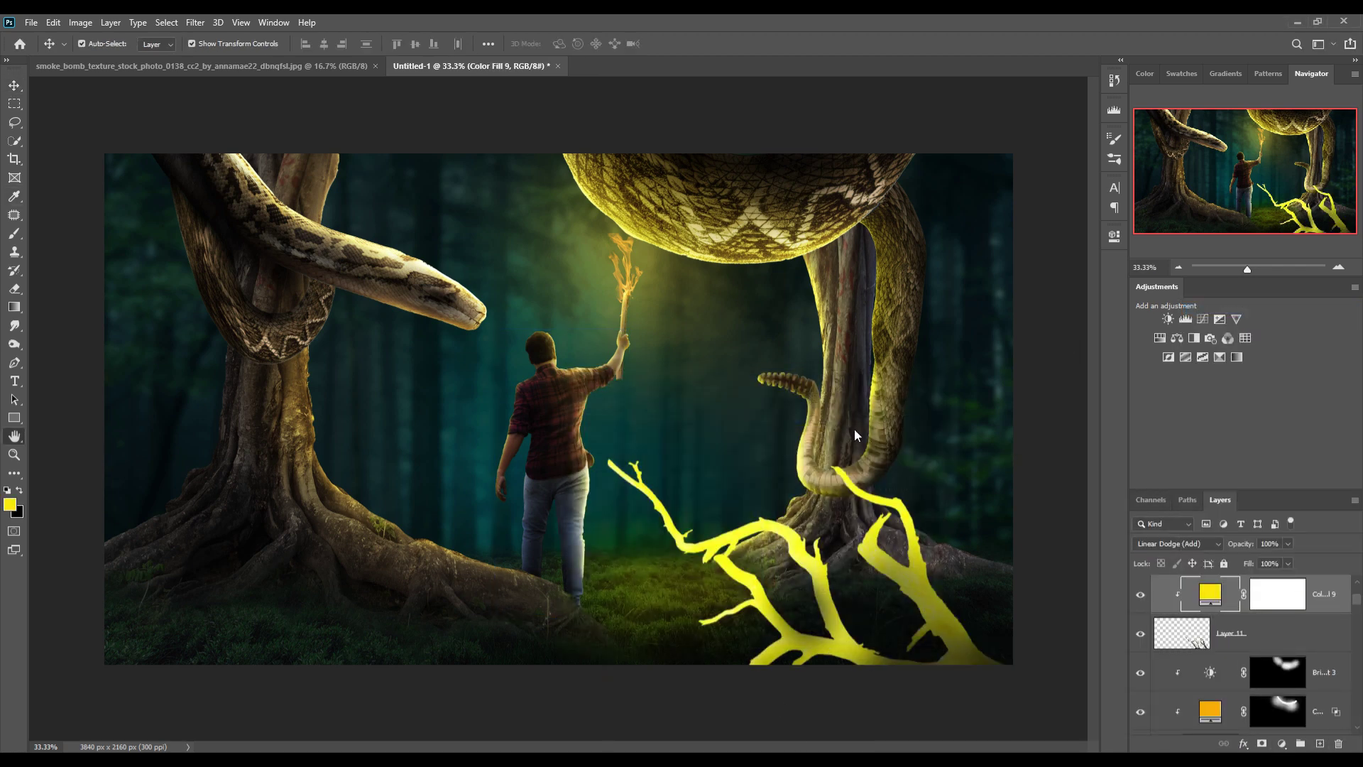
drag(881, 569, 939, 570)
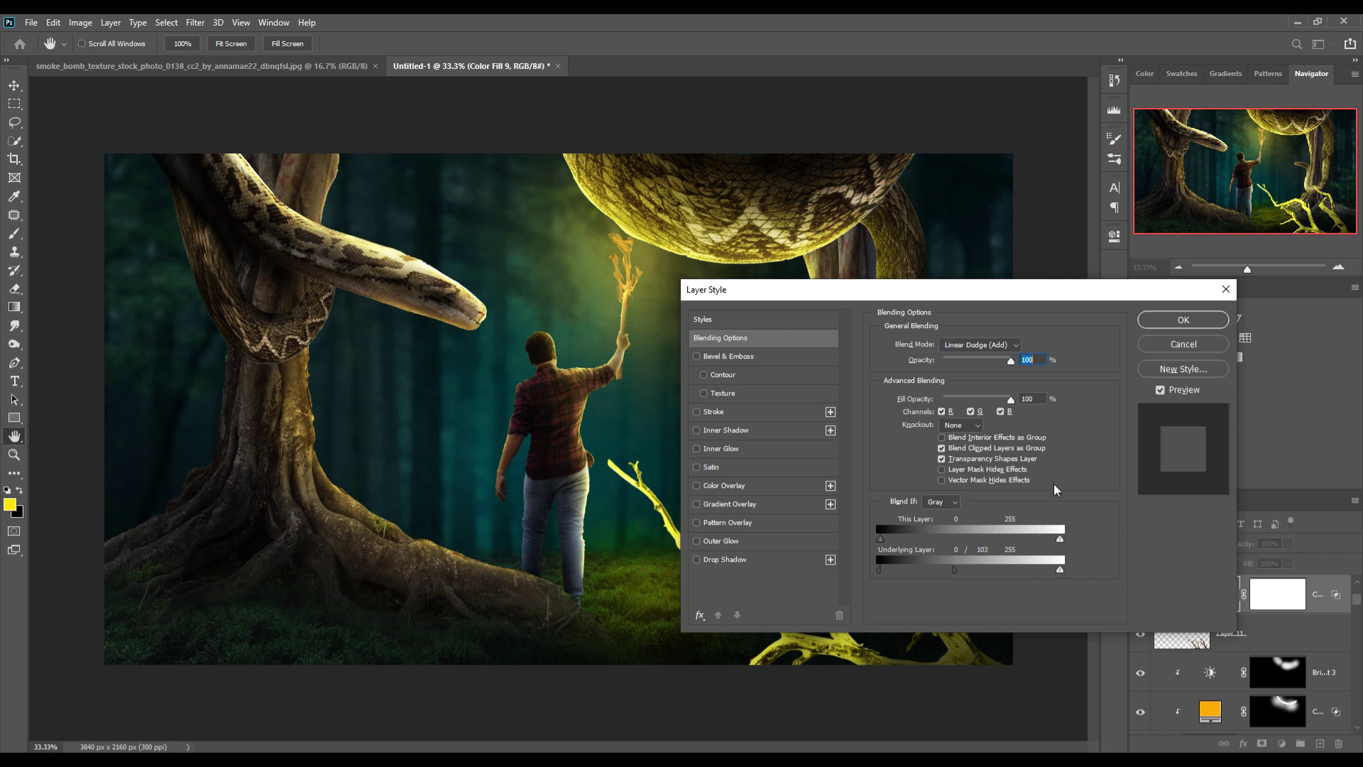
click(1184, 320)
key(ctrl+i)
key(b)
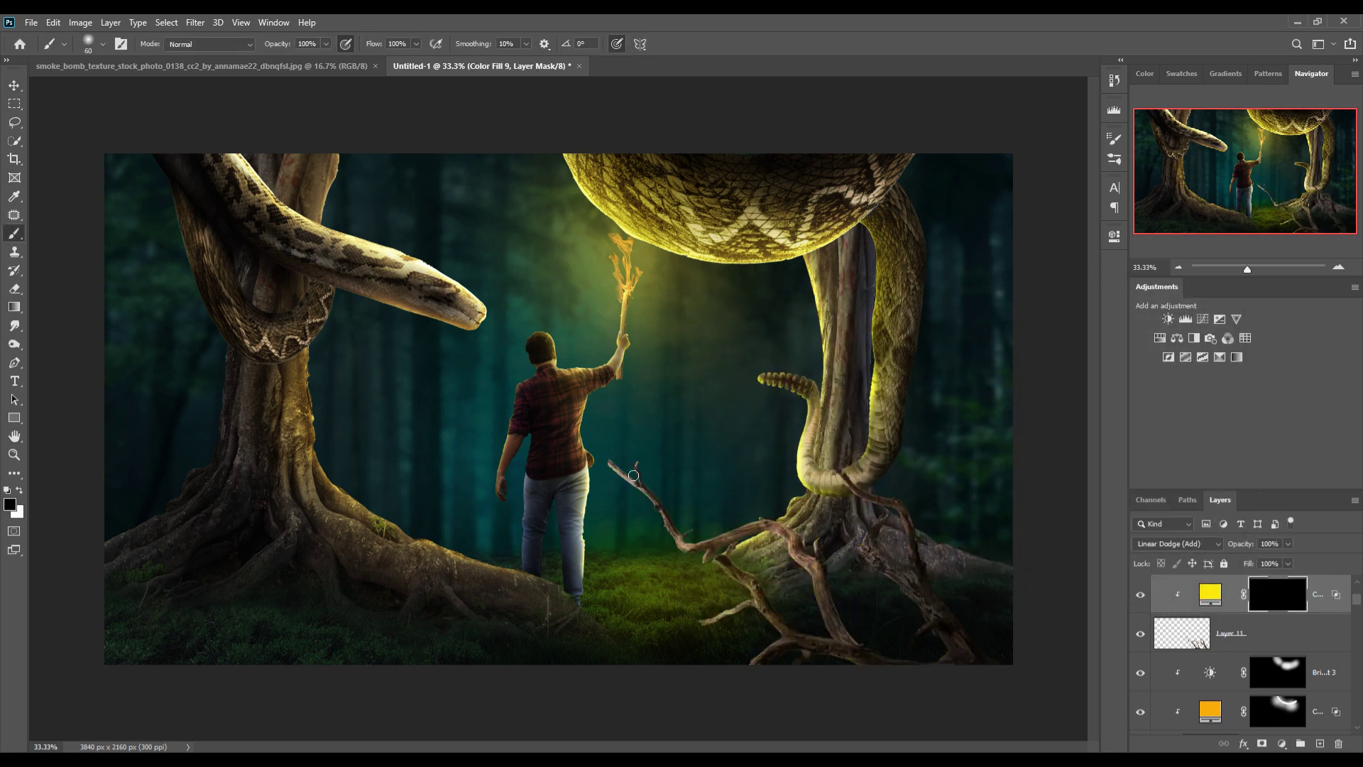
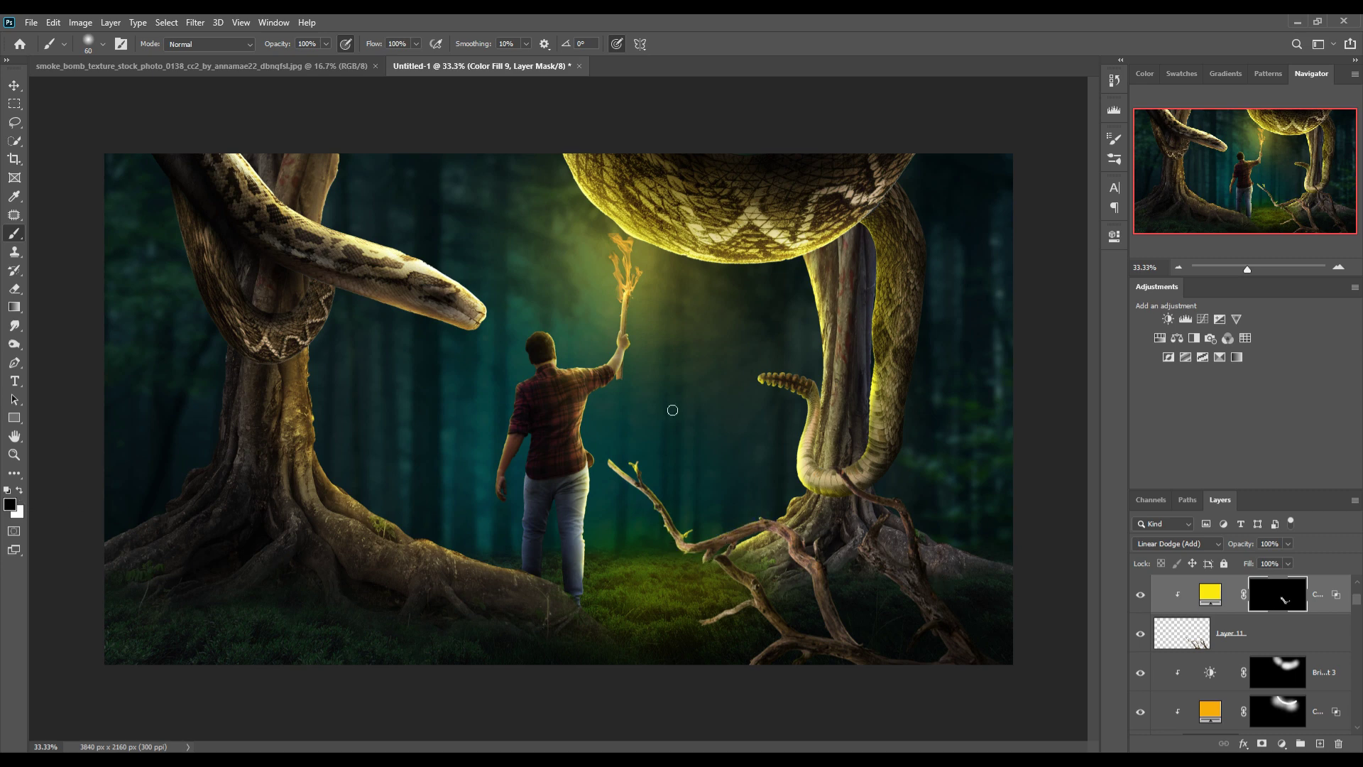
Step: Add a clipped Solid Color fill layer with a split Blend If underlying slider
key(v)
click(1182, 710)
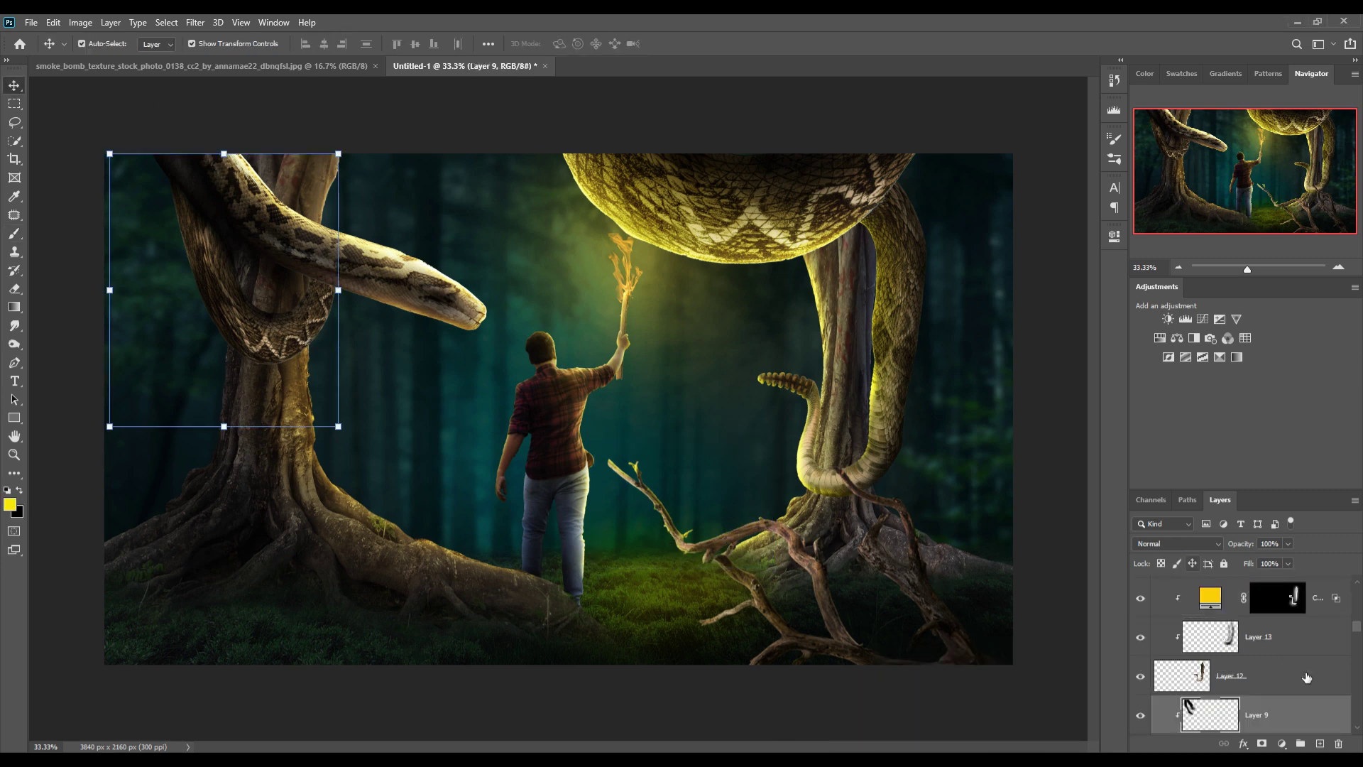
right_click(1214, 602)
click(1282, 743)
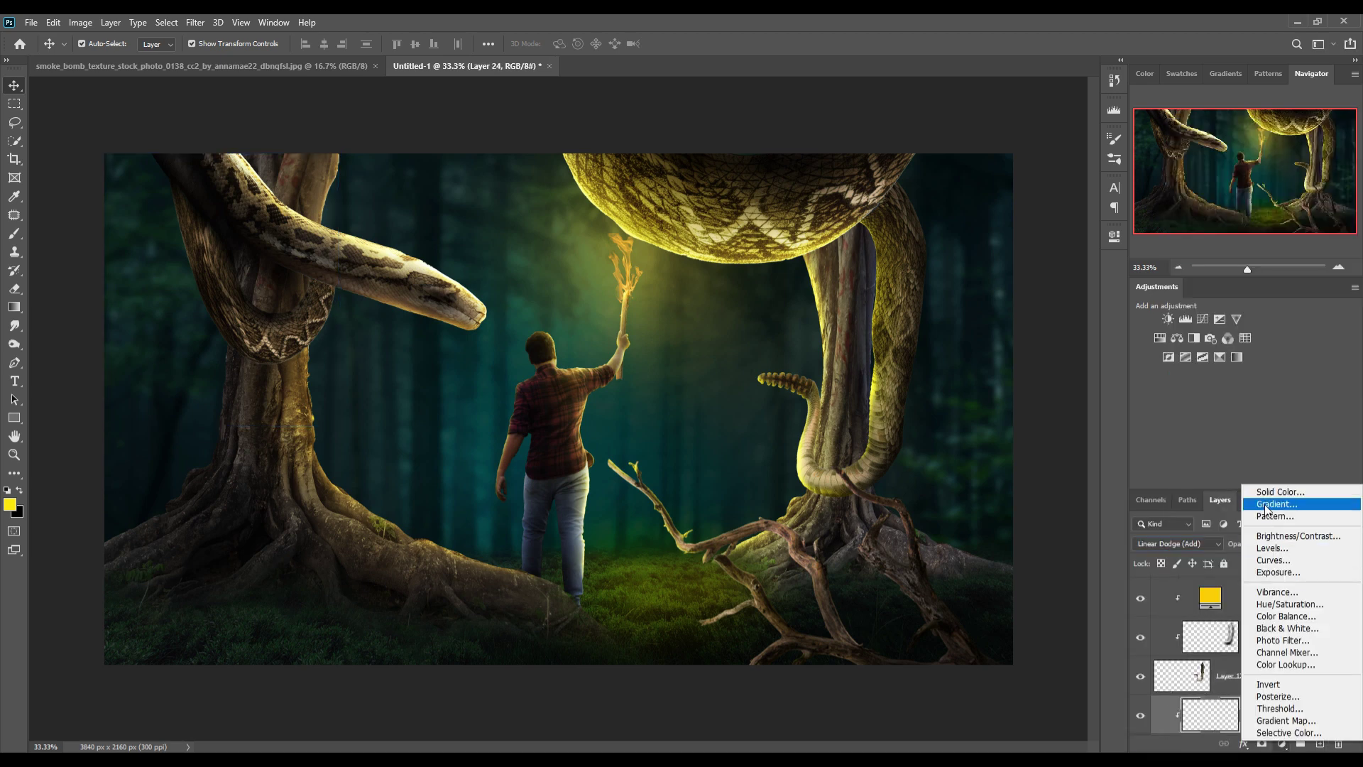
click(1222, 490)
click(892, 402)
right_click(1211, 720)
click(1233, 439)
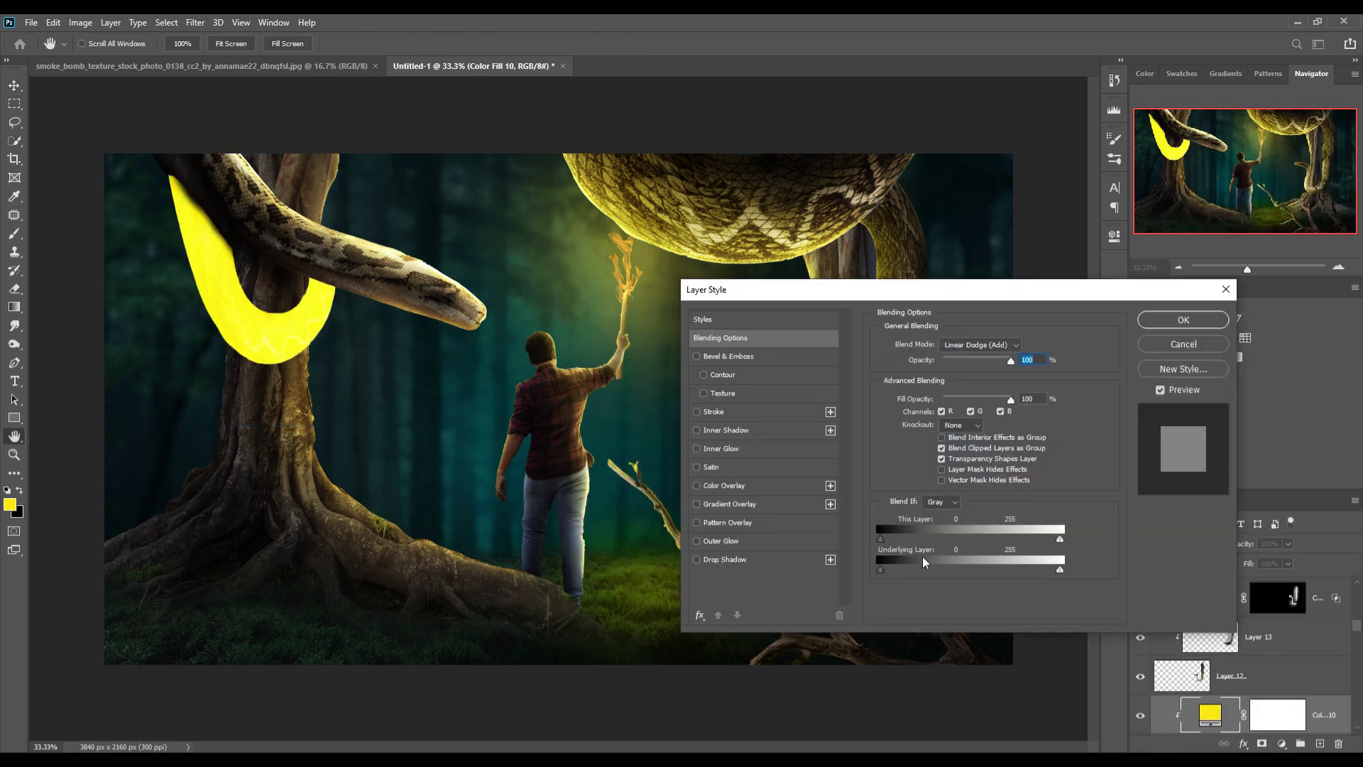
drag(881, 570, 960, 570)
key(Return)
Step: Change the fill to orange, invert its mask, and brush the glow onto the snake
double_click(1210, 714)
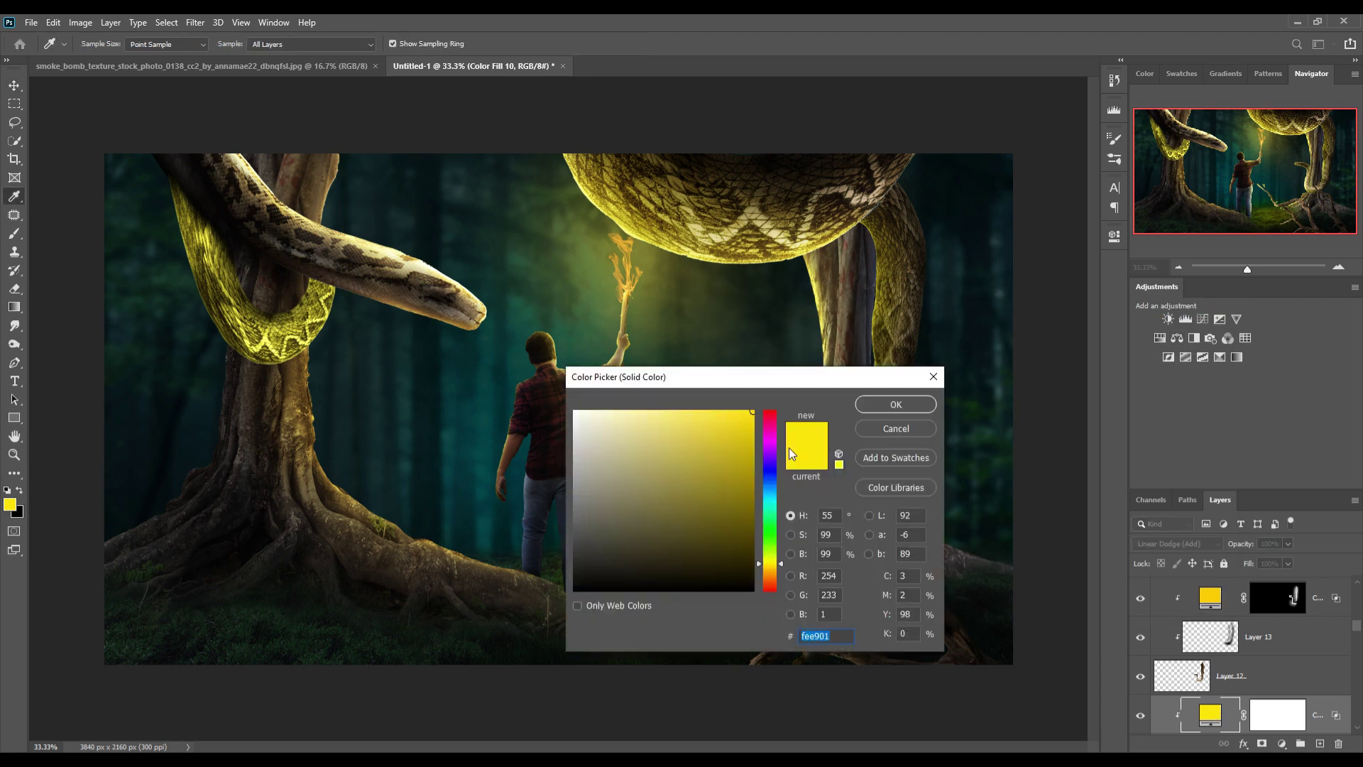
drag(769, 564, 770, 572)
click(896, 404)
click(1292, 724)
key(ctrl+i)
key(b)
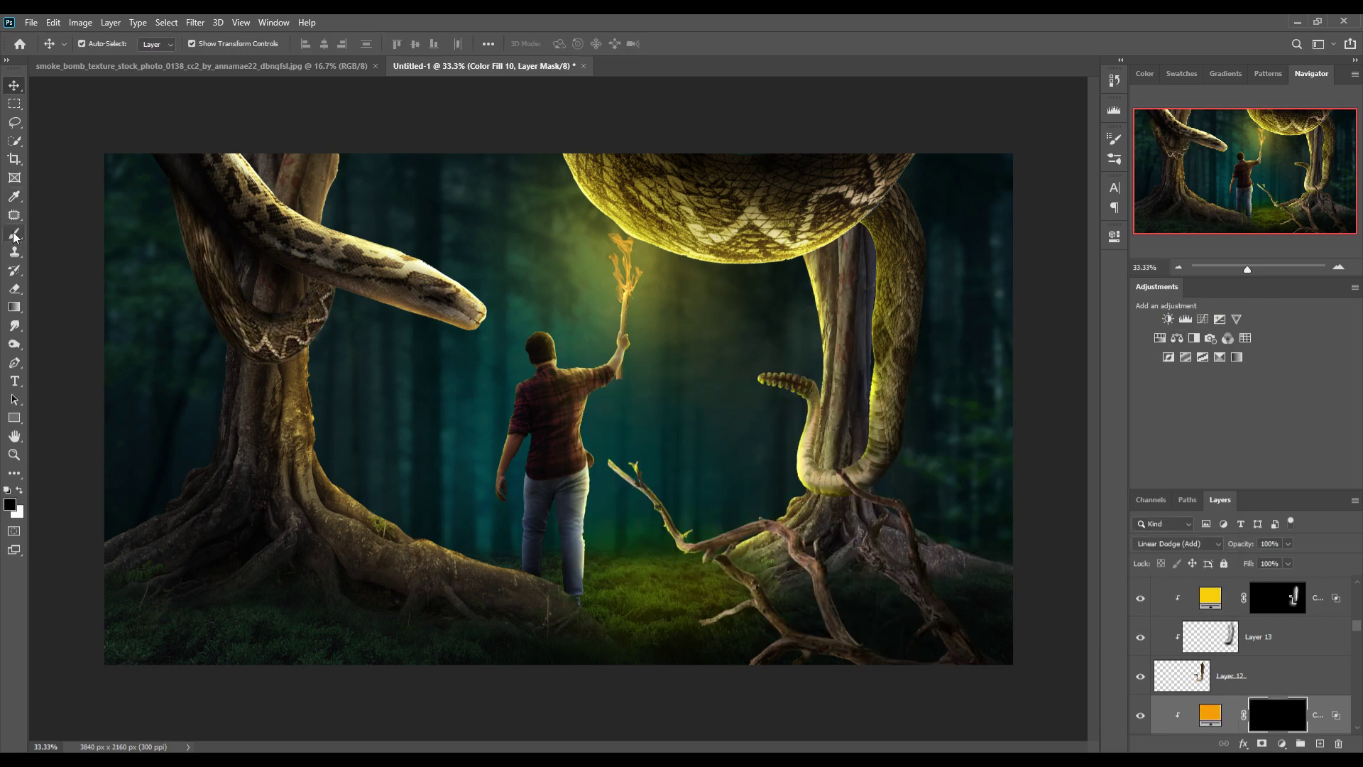
key(d)
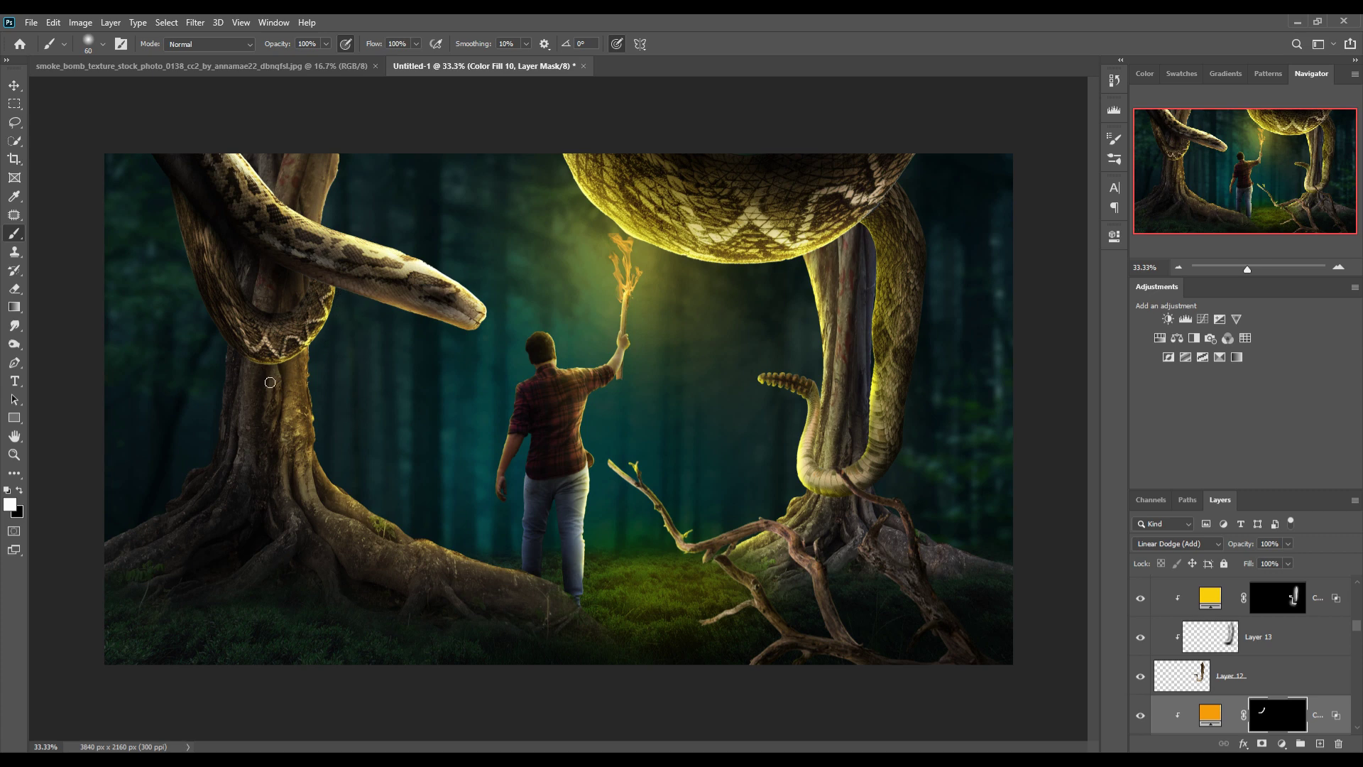
Step: Paint black at 19% opacity on Layer 21 to darken the bottom-right corner
key(v)
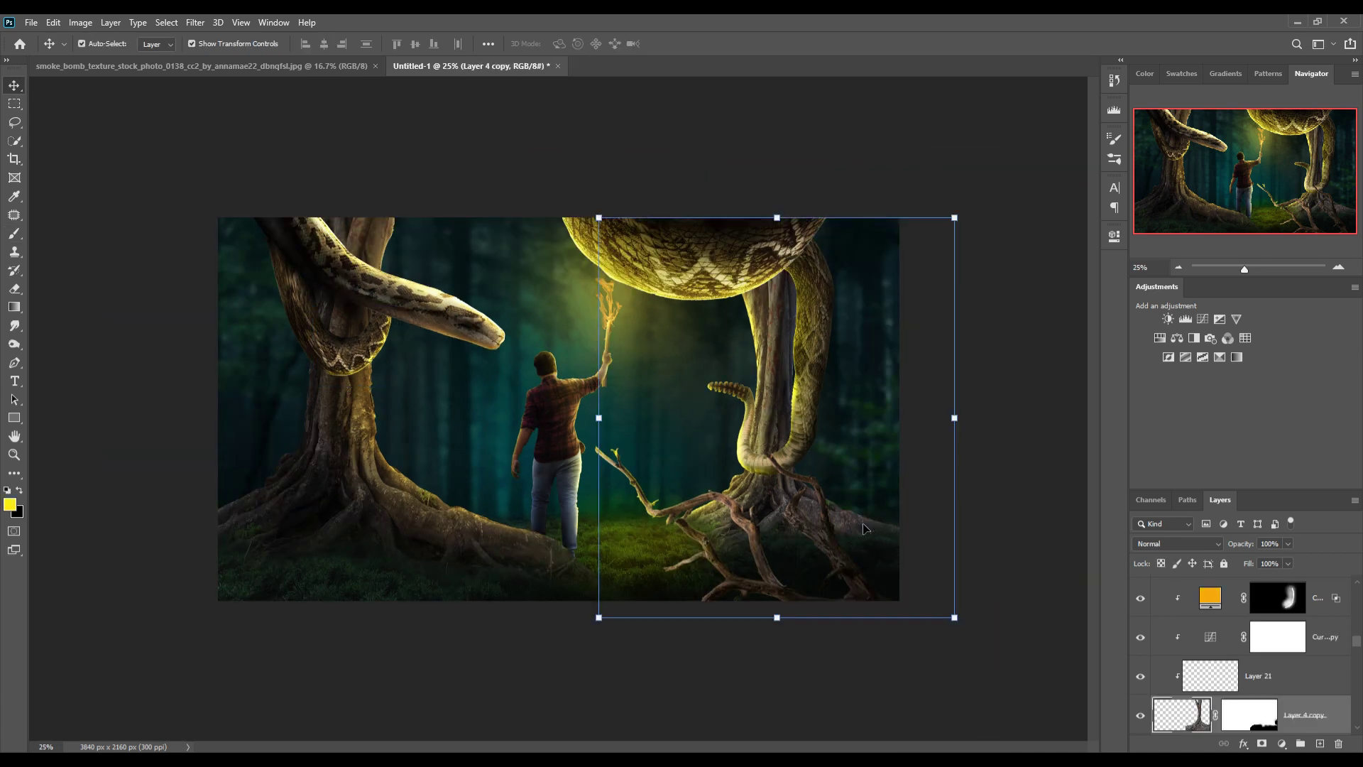
click(14, 234)
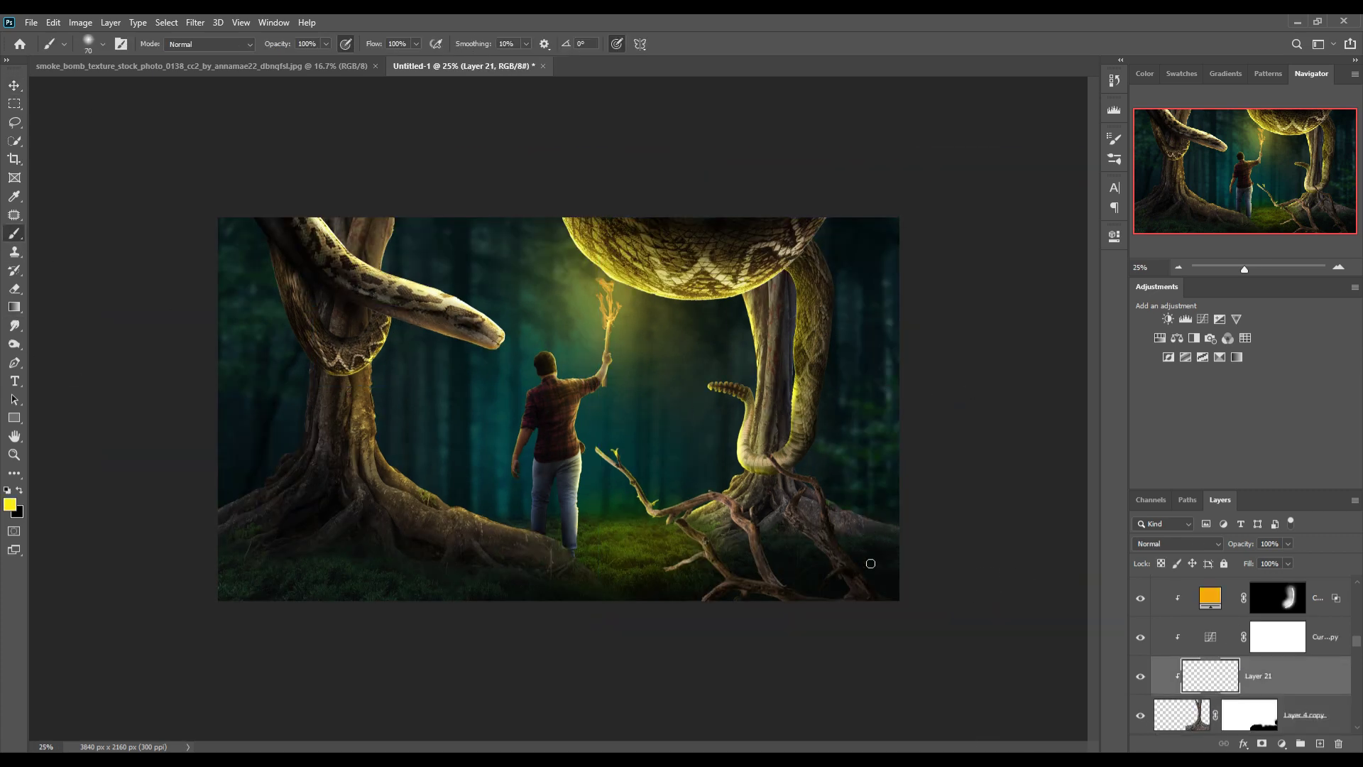
key(x)
click(326, 43)
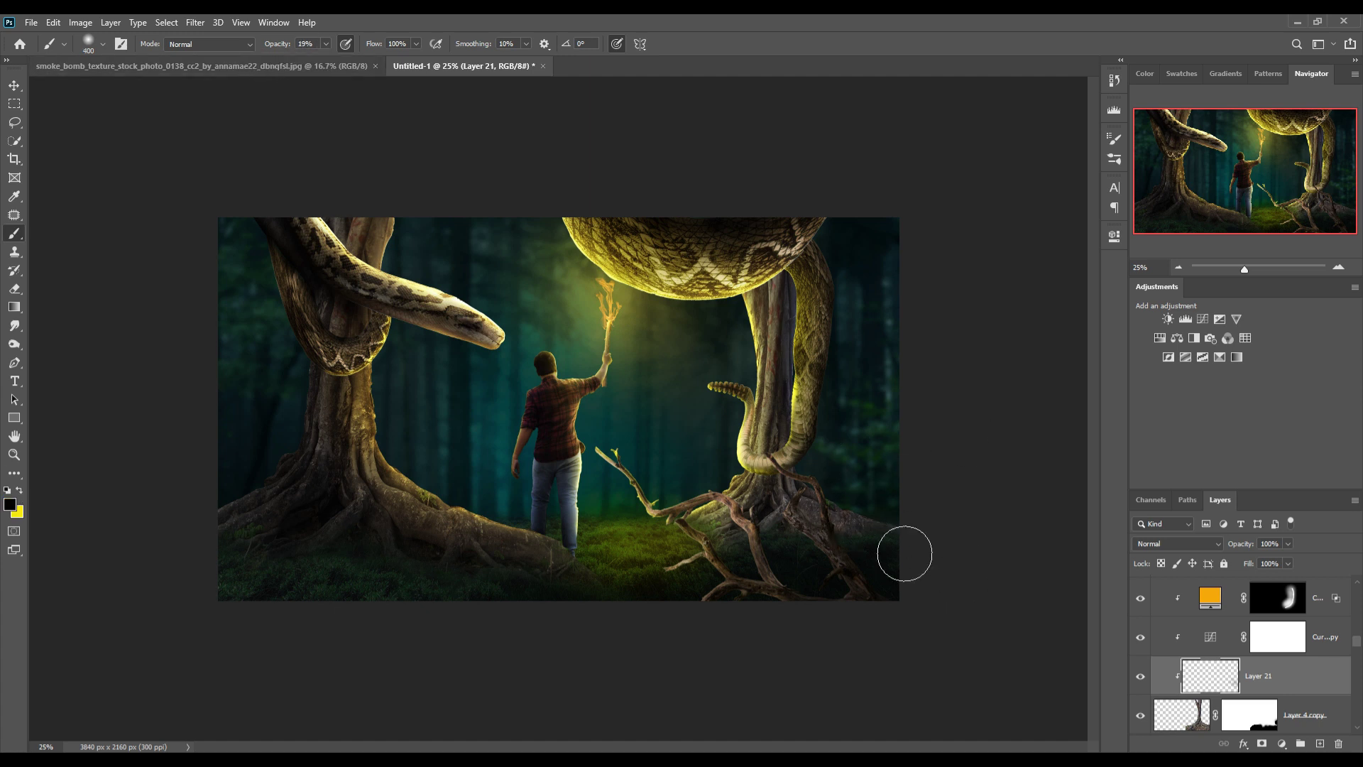
drag(905, 551, 858, 284)
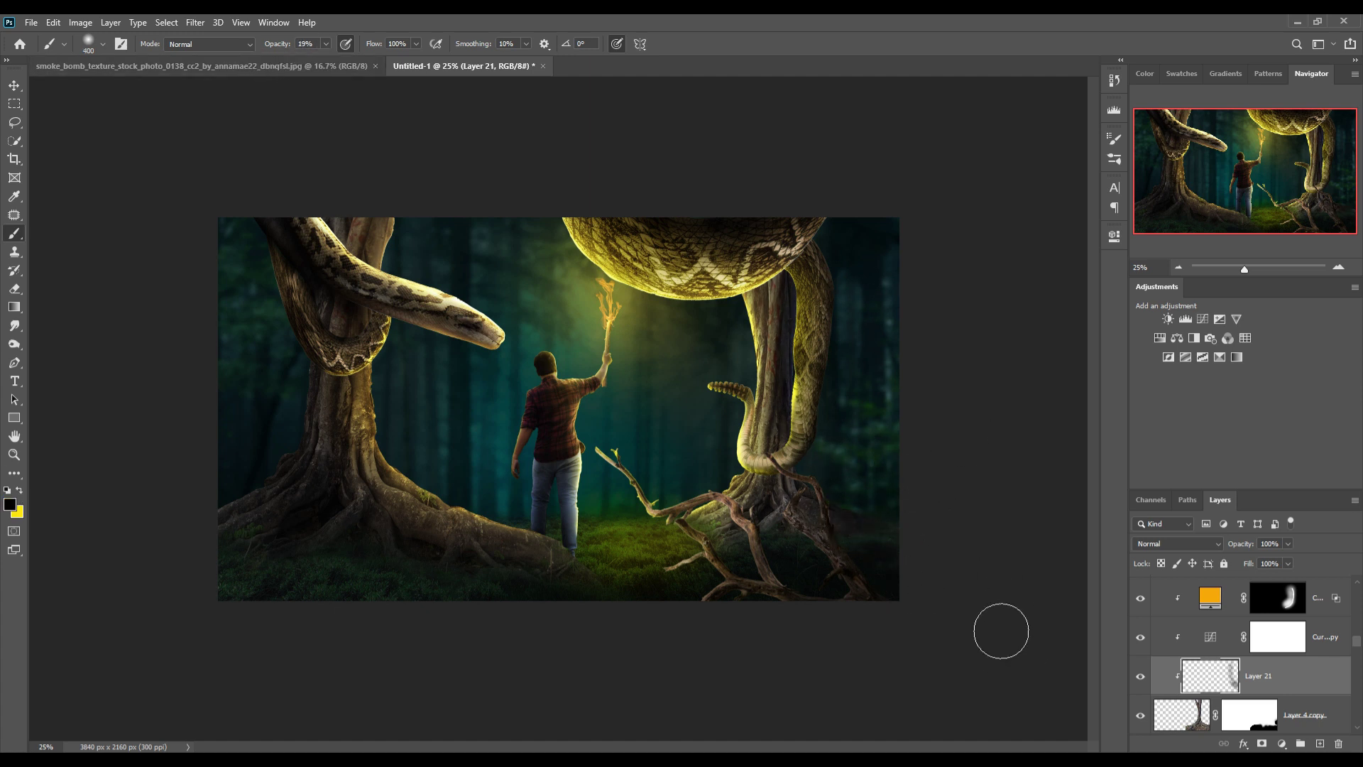
click(14, 85)
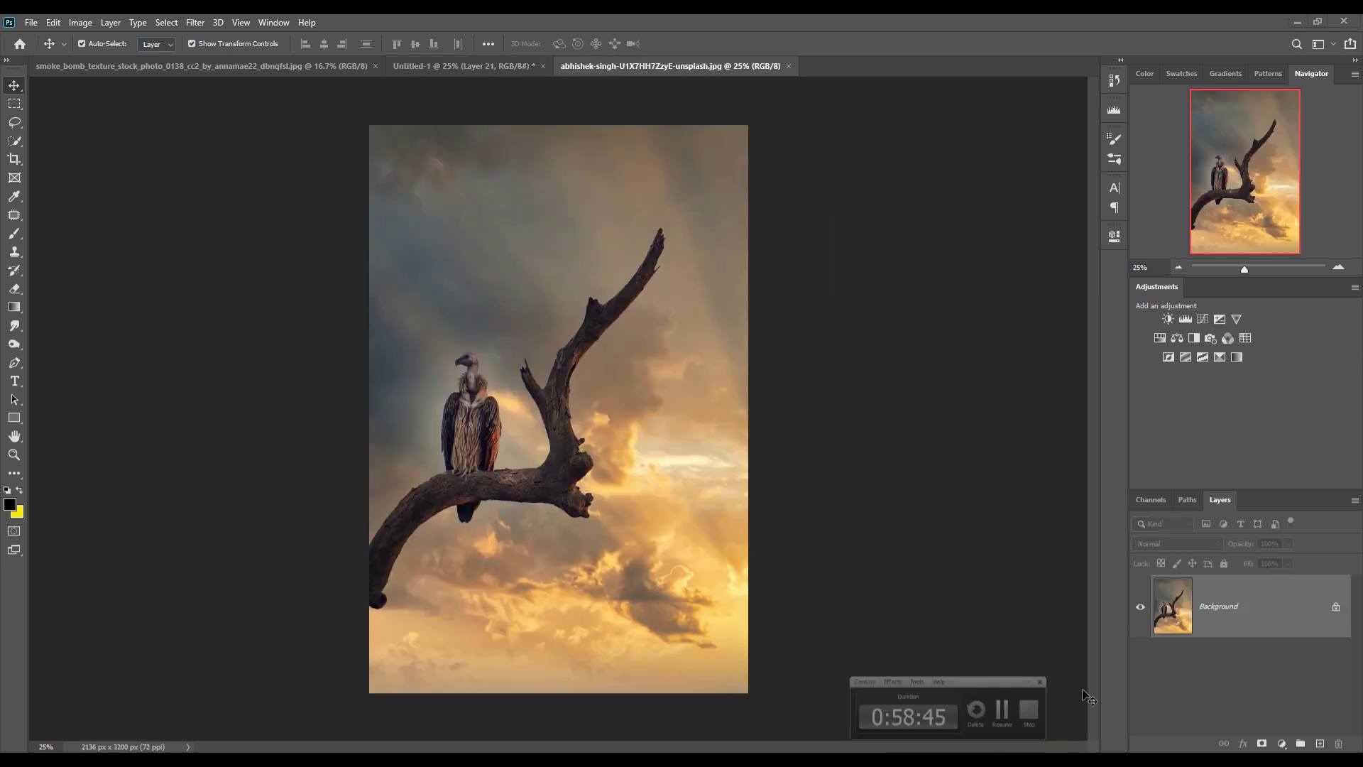
Step: Select the vulture and branch with Select Subject and drag them into the forest composite
click(168, 23)
click(212, 188)
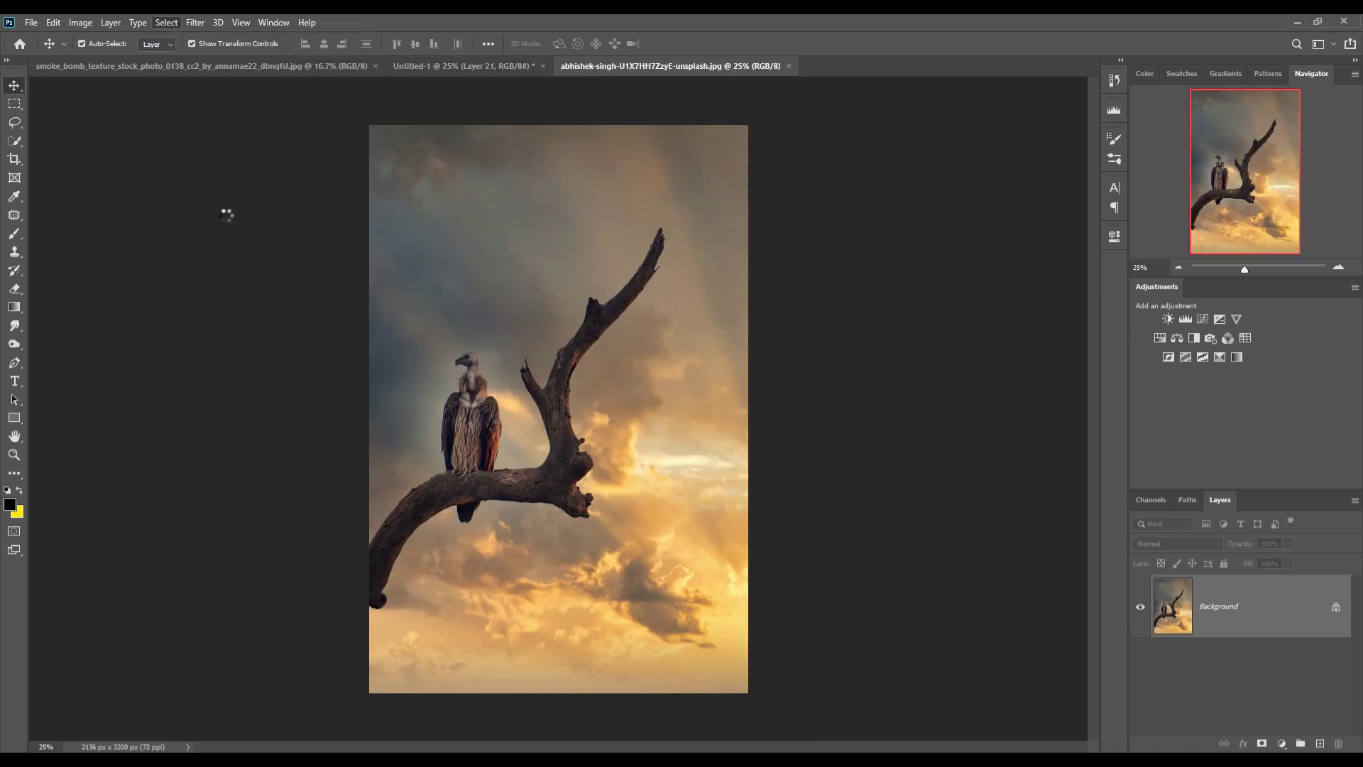
drag(671, 65, 696, 148)
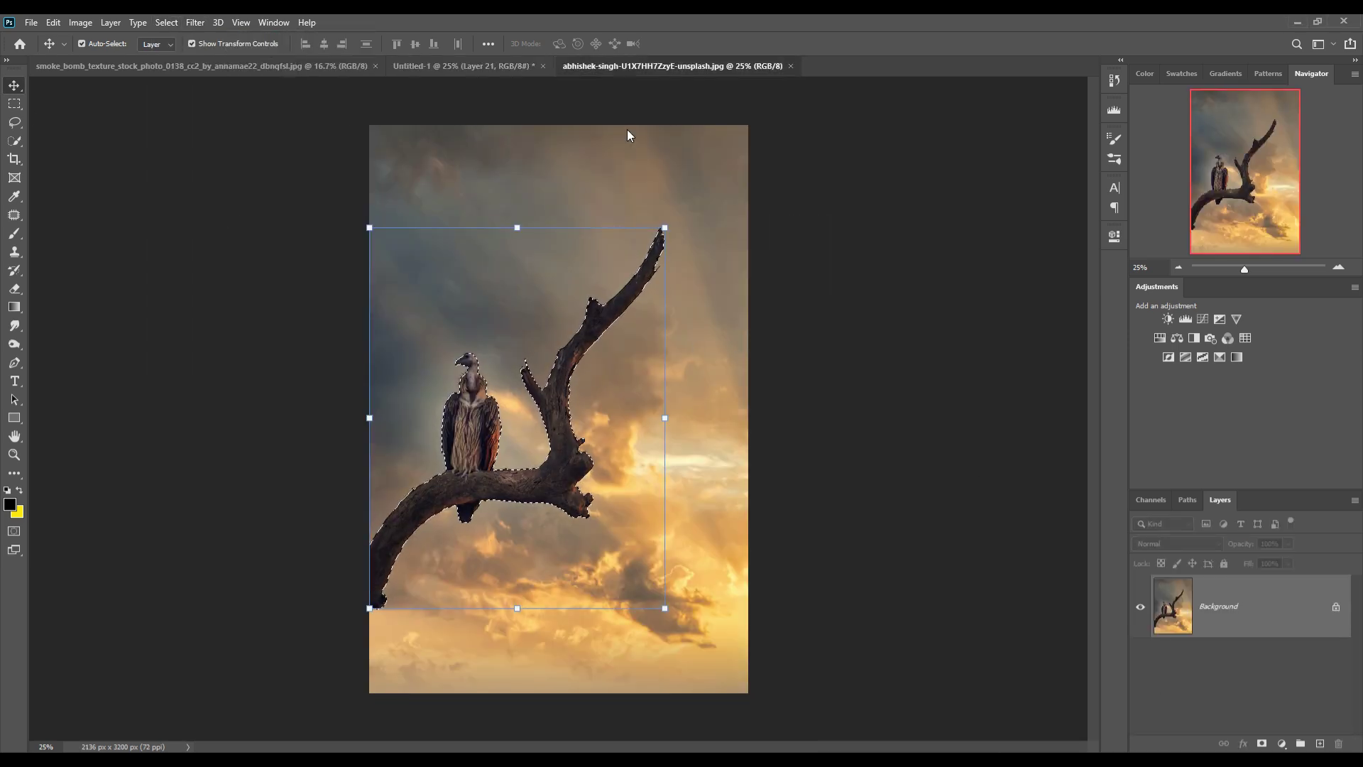
mouse_move(757, 507)
mouse_down()
mouse_move(763, 522)
mouse_move(540, 511)
mouse_up()
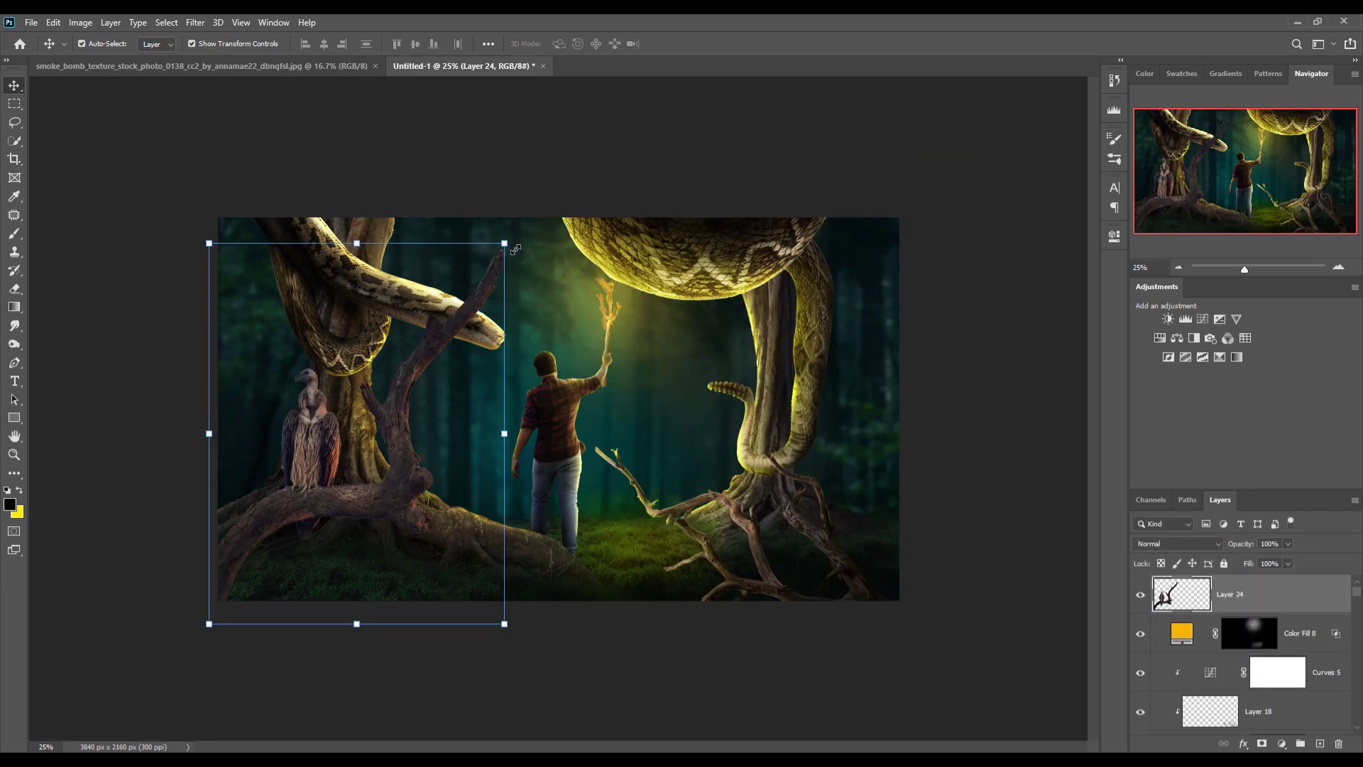
Step: Scale the vulture to about 48%, rotate it slightly, and place it lower left by the tree
drag(504, 242, 435, 325)
drag(329, 487, 487, 487)
drag(587, 325, 498, 440)
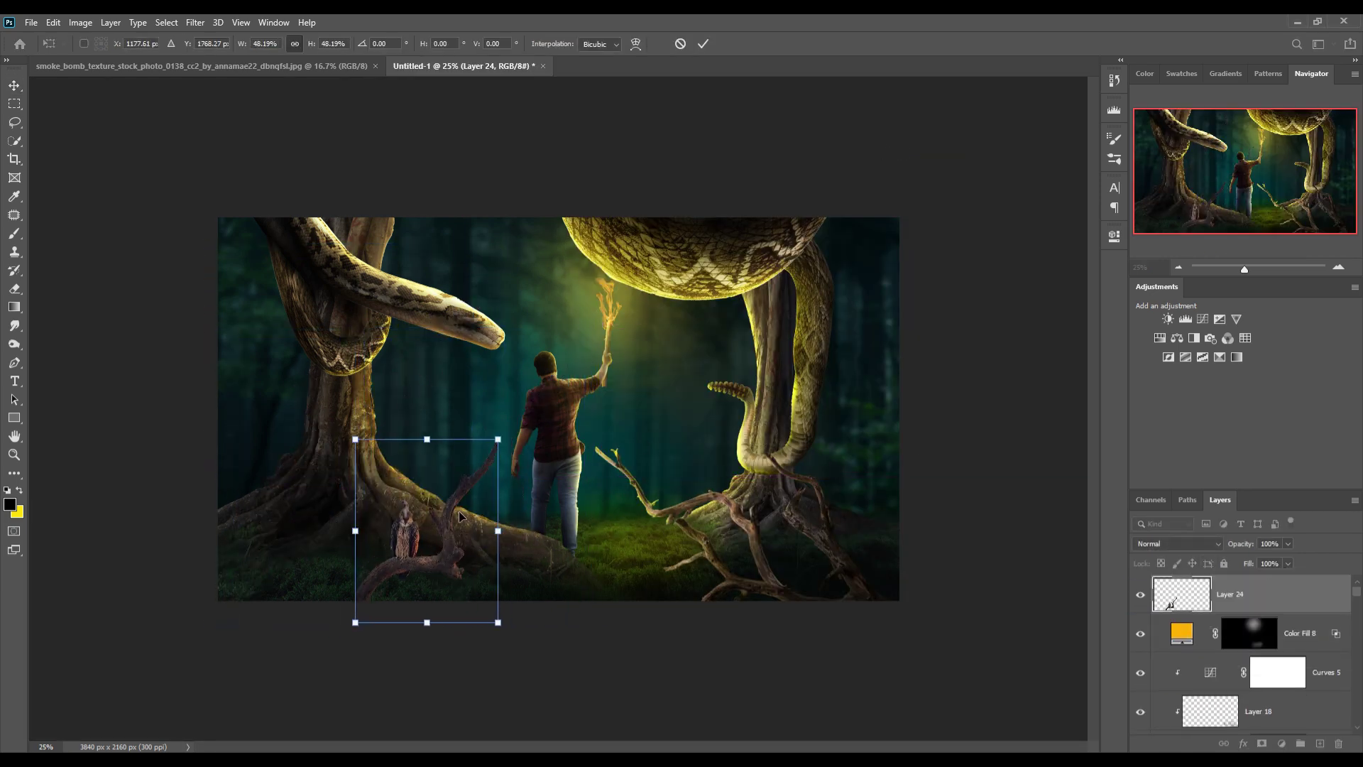
drag(460, 517, 442, 452)
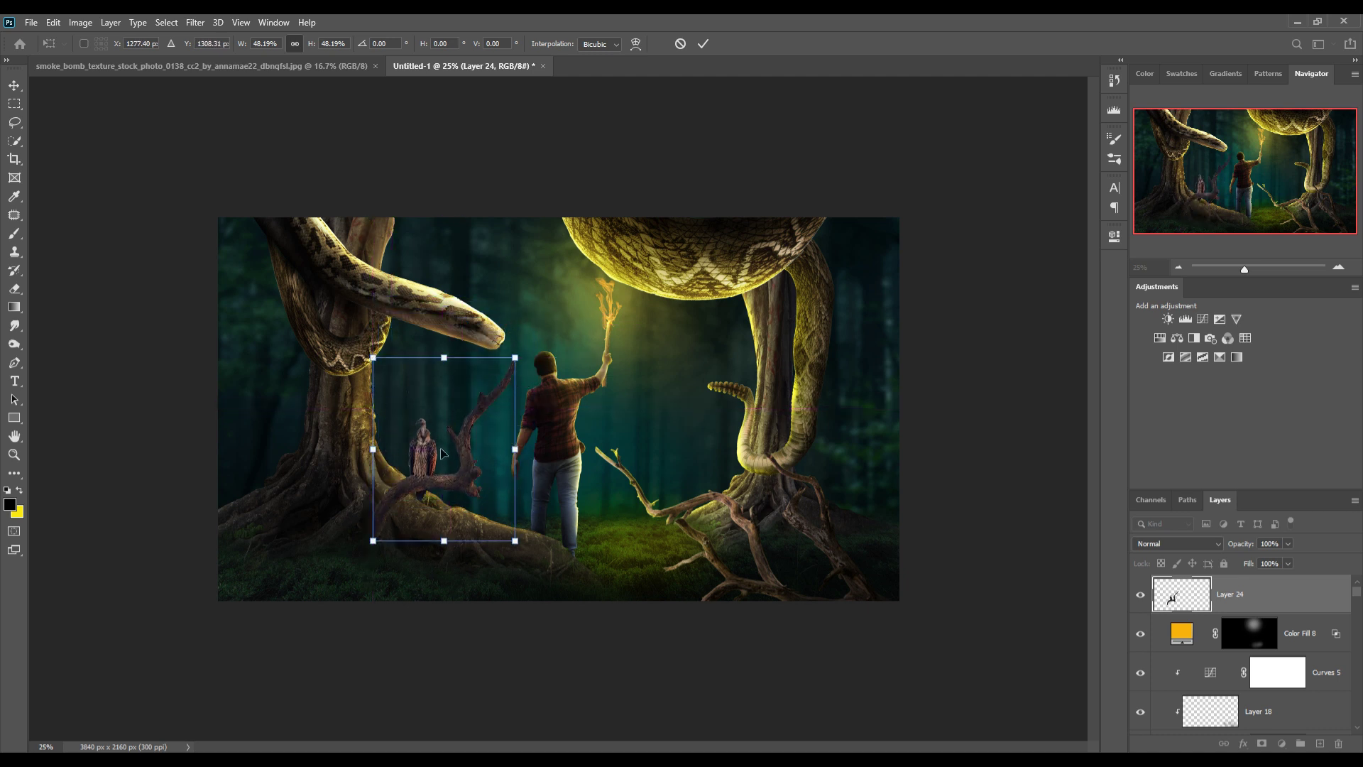
drag(529, 454, 526, 462)
mouse_move(503, 406)
mouse_down()
mouse_move(518, 139)
mouse_move(341, 486)
mouse_up()
mouse_move(359, 439)
mouse_down()
mouse_move(520, 385)
mouse_move(507, 398)
mouse_up()
click(703, 43)
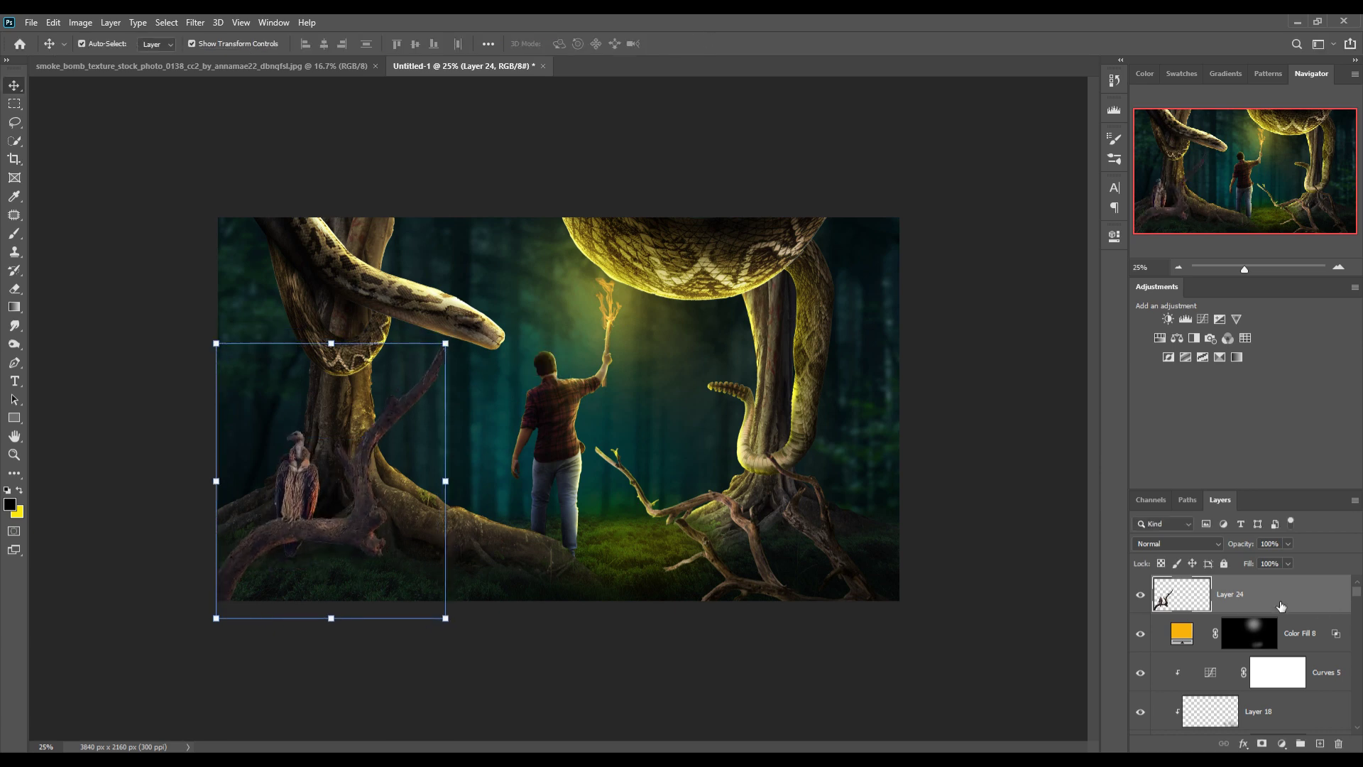
Step: Add a new layer clipped to the vulture and set it to Linear Dodge (Add)
click(1320, 744)
key(ctrl+alt+g)
click(1191, 544)
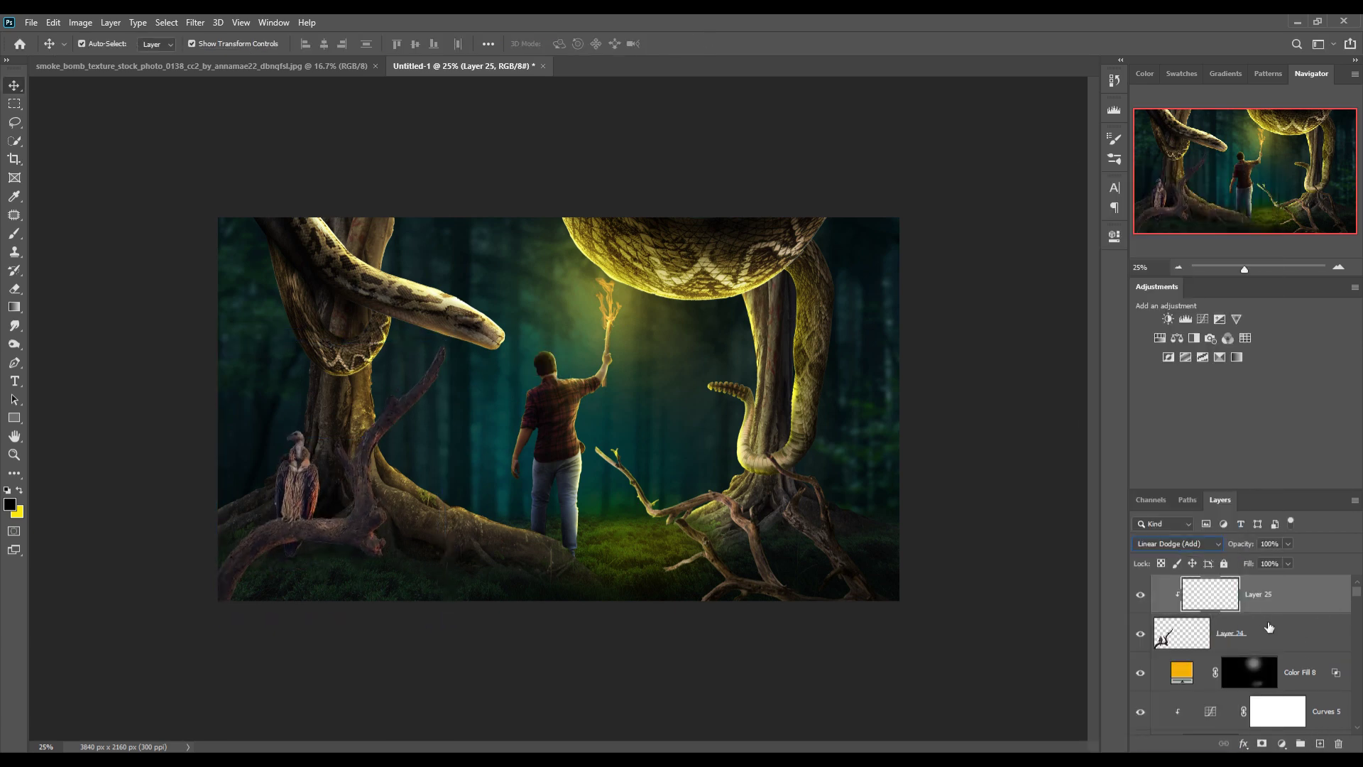
Step: Add an orange Solid Color fill, Color Fill 11, with Blend If keeping it off dark areas
click(1283, 743)
click(1281, 493)
click(746, 406)
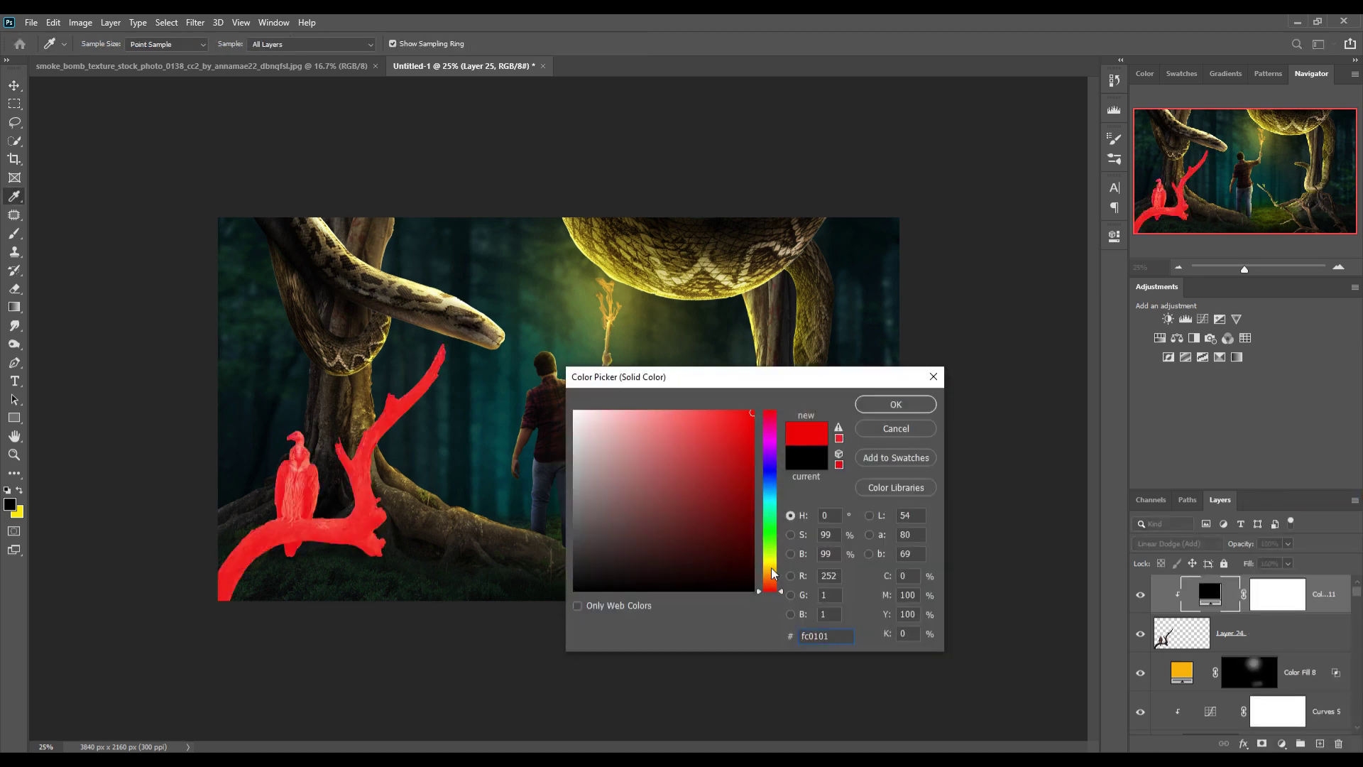
click(768, 578)
click(892, 402)
double_click(1335, 593)
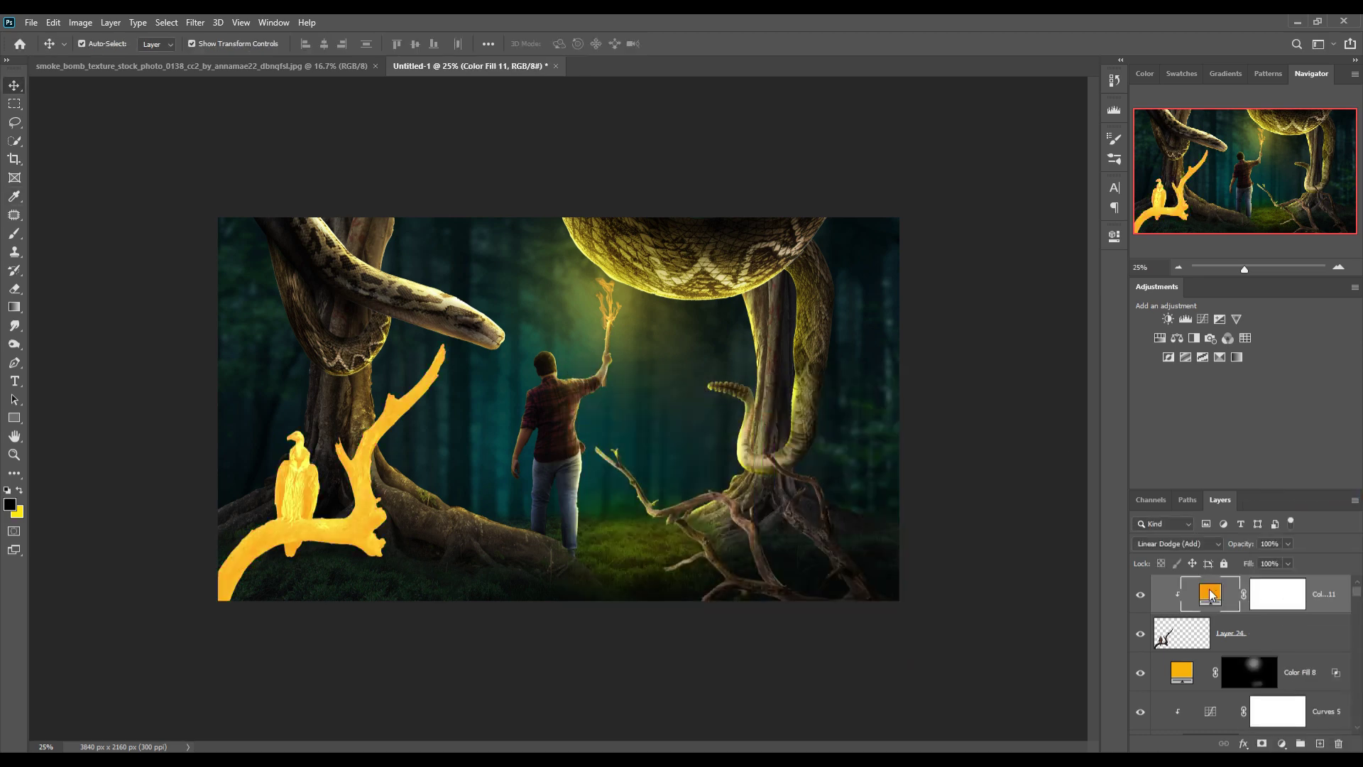
drag(881, 569, 943, 571)
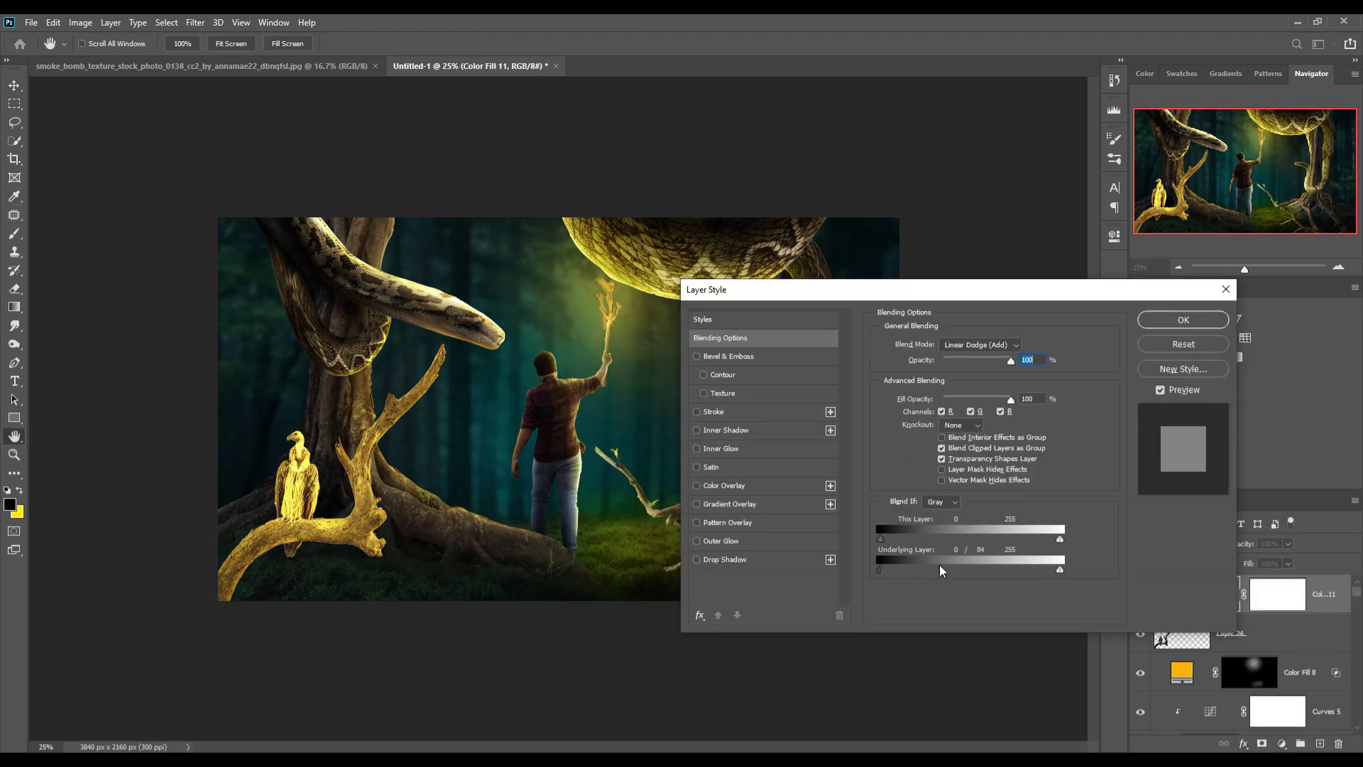
click(1183, 320)
Step: Invert Color Fill 11's mask to hide the glow, with the brush at full opacity
click(14, 240)
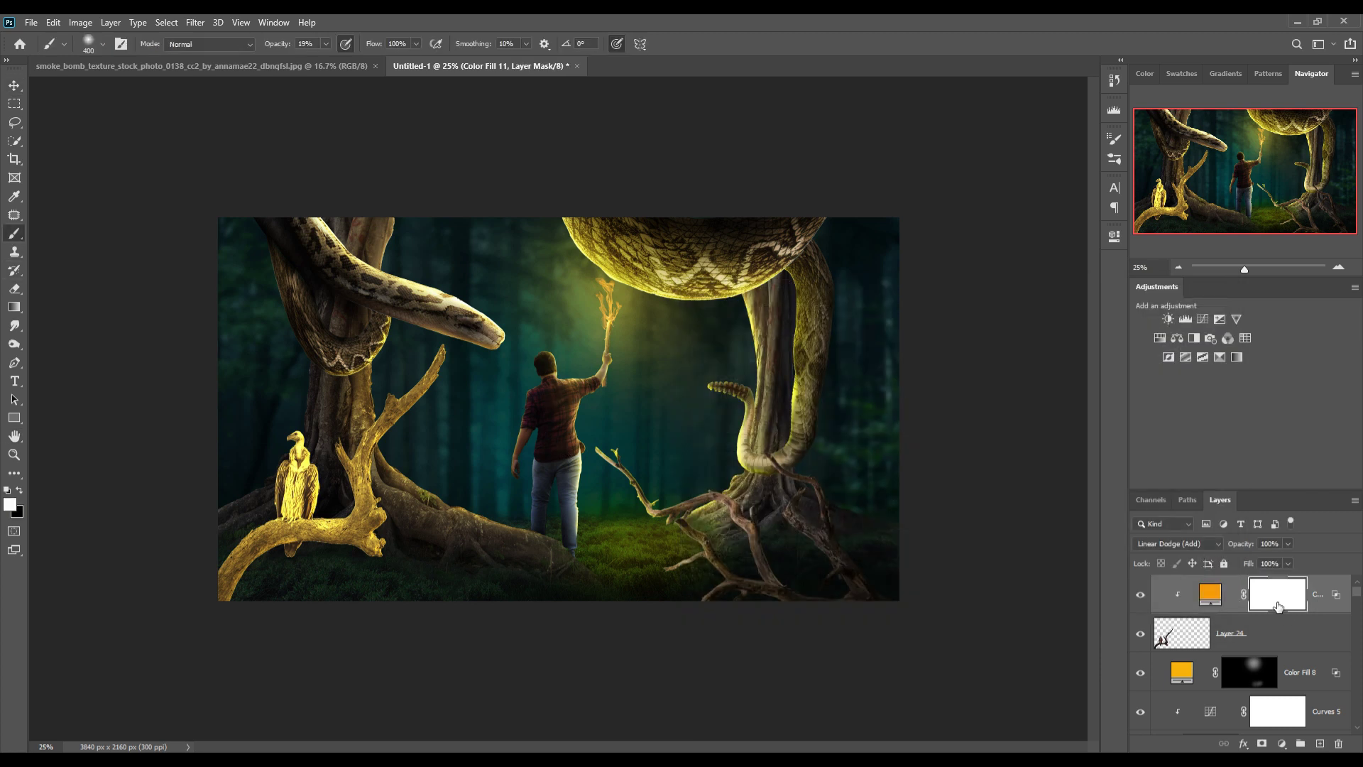
key(ctrl+i)
key(0)
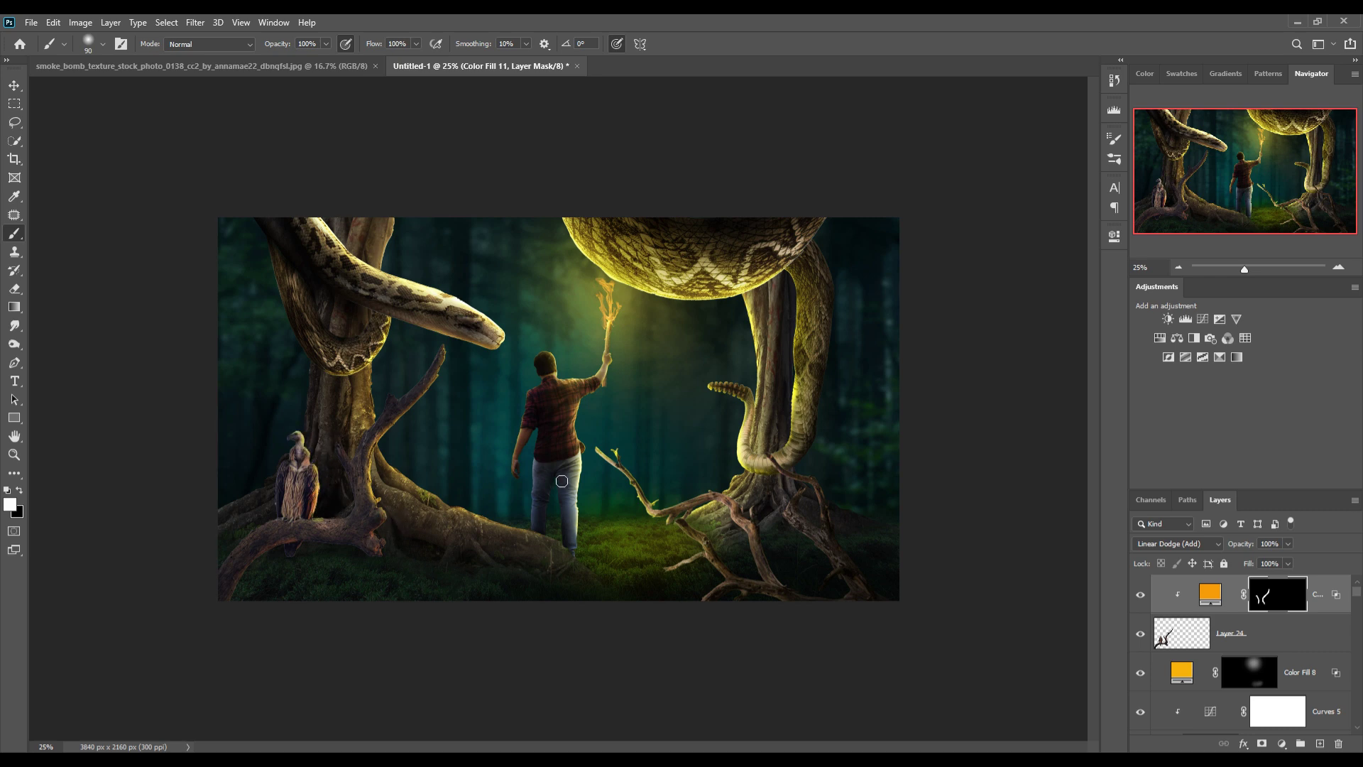
right_click(1284, 600)
key(Escape)
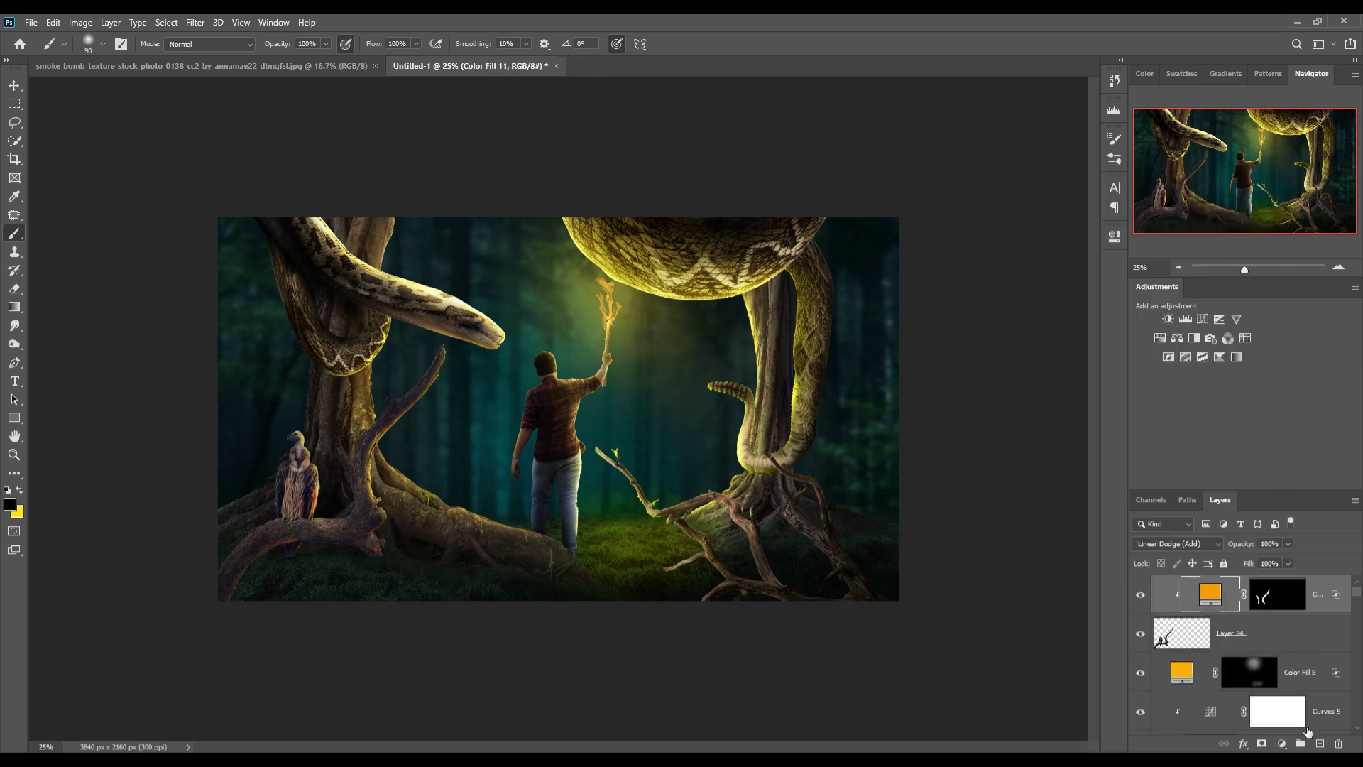
Step: Add a clipped Brightness/Contrast at 150 painted onto the vulture, plus a clipped empty layer
click(1282, 743)
click(1299, 539)
drag(994, 317, 1086, 316)
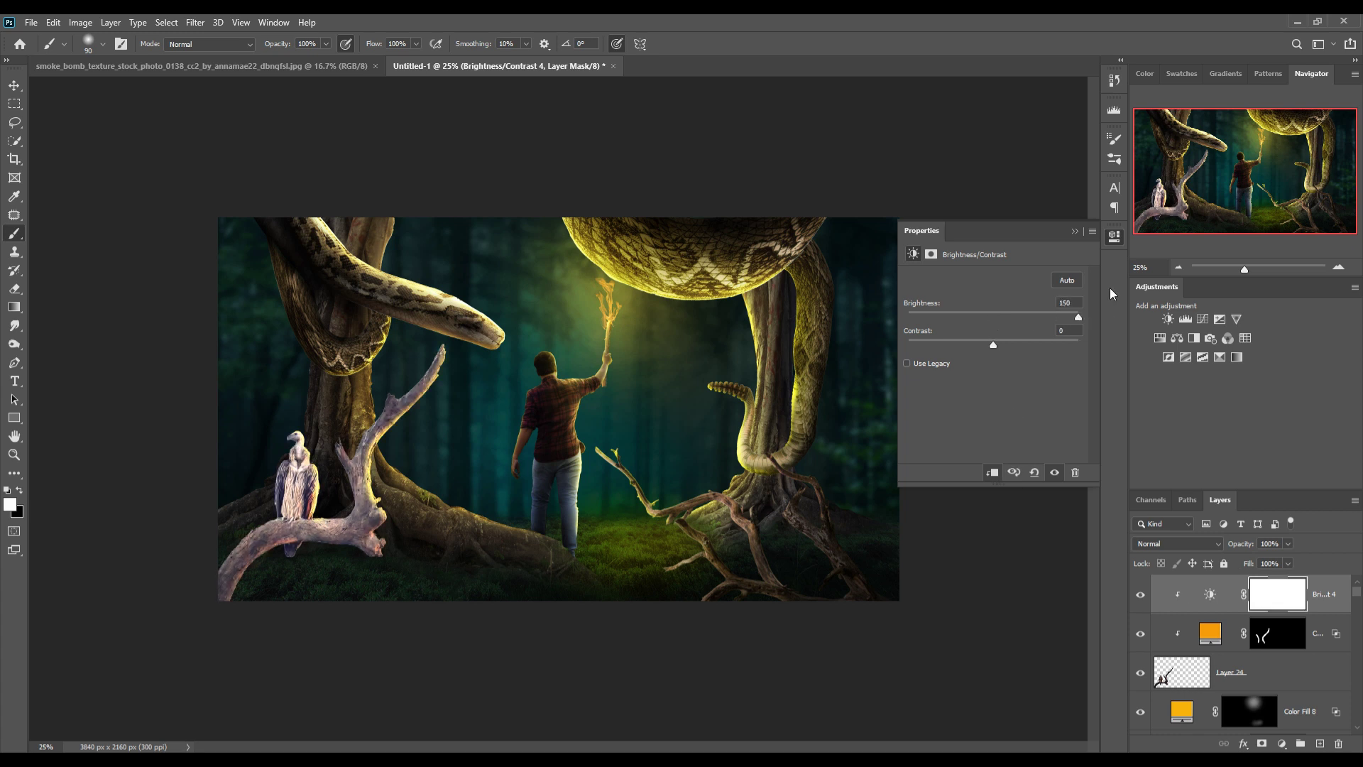
click(1075, 231)
key(ctrl+i)
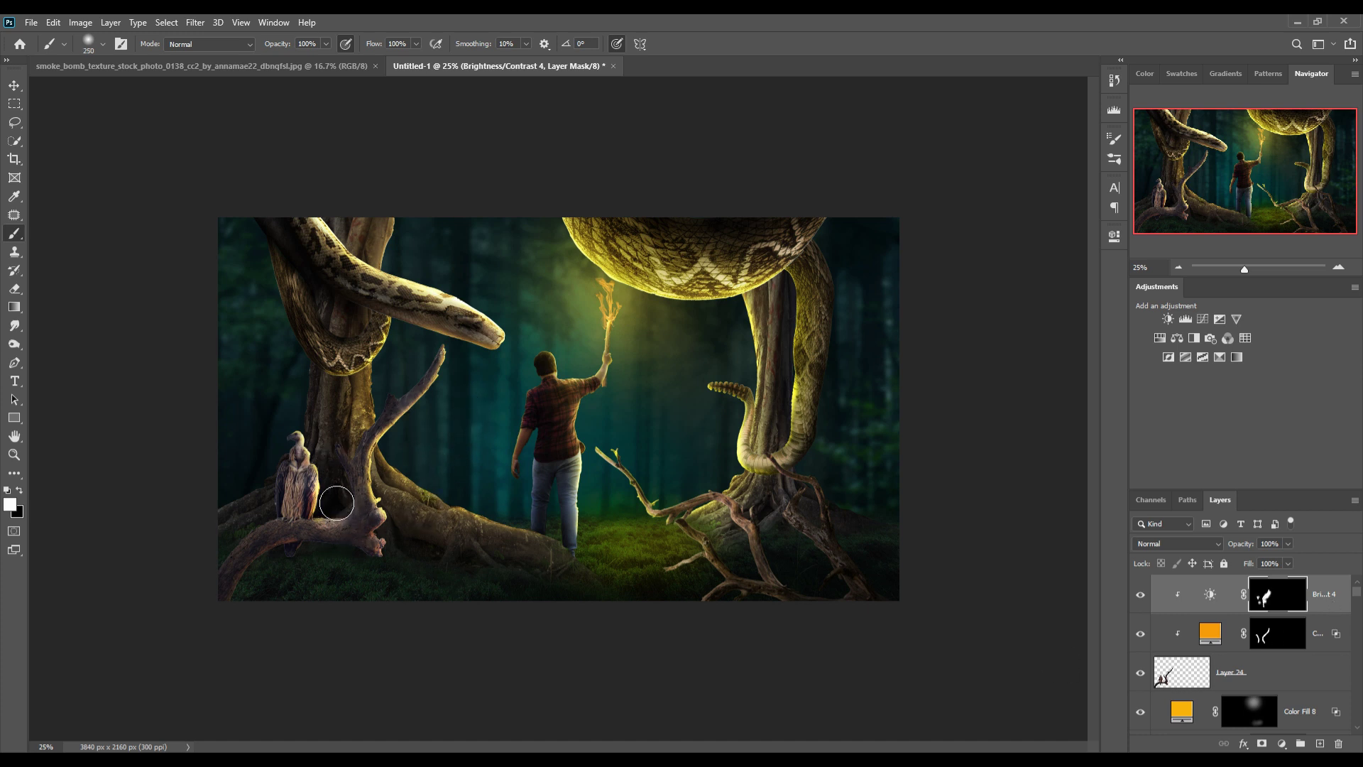
drag(351, 525, 340, 493)
click(1164, 680)
key(ctrl+shift+alt+n)
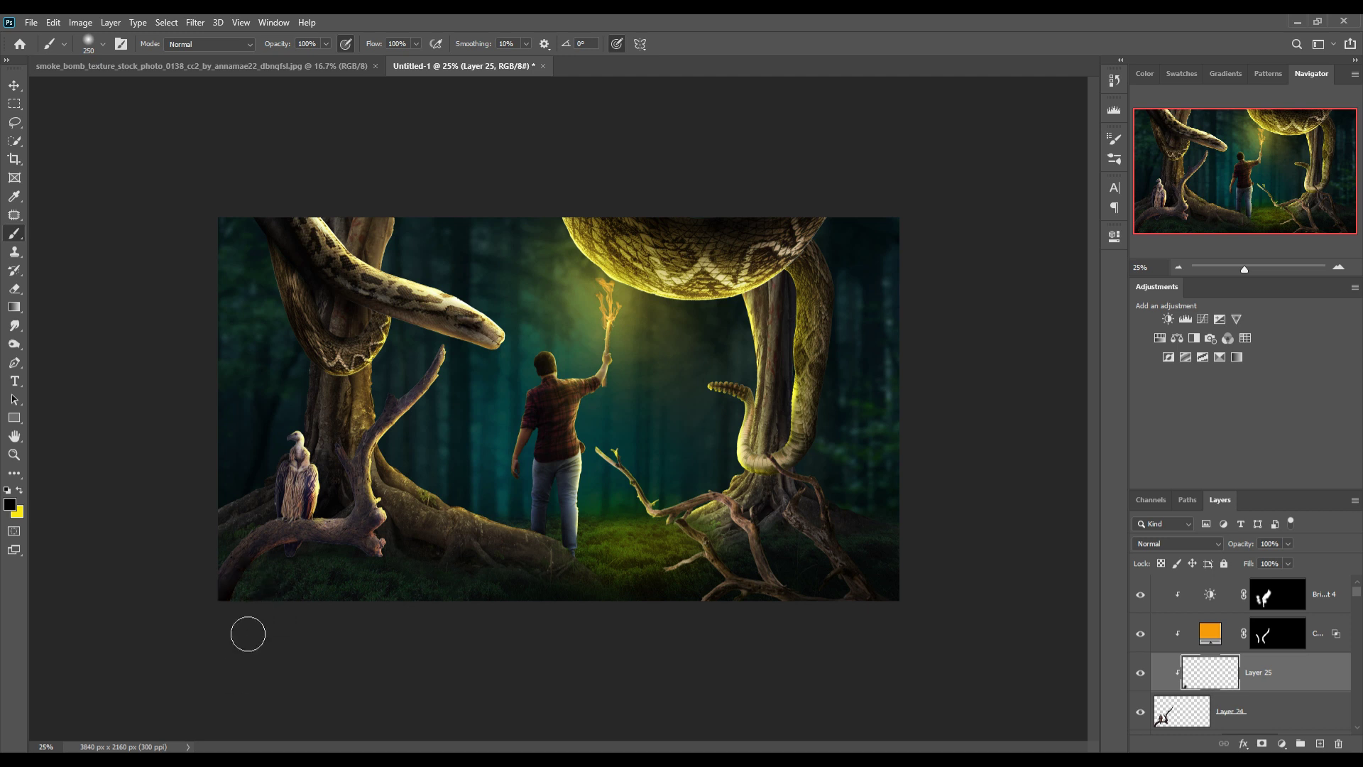
Step: Darken the scene-wide Curves 1 adjustment, then select the top Brightness/Contrast 4 layer
click(14, 85)
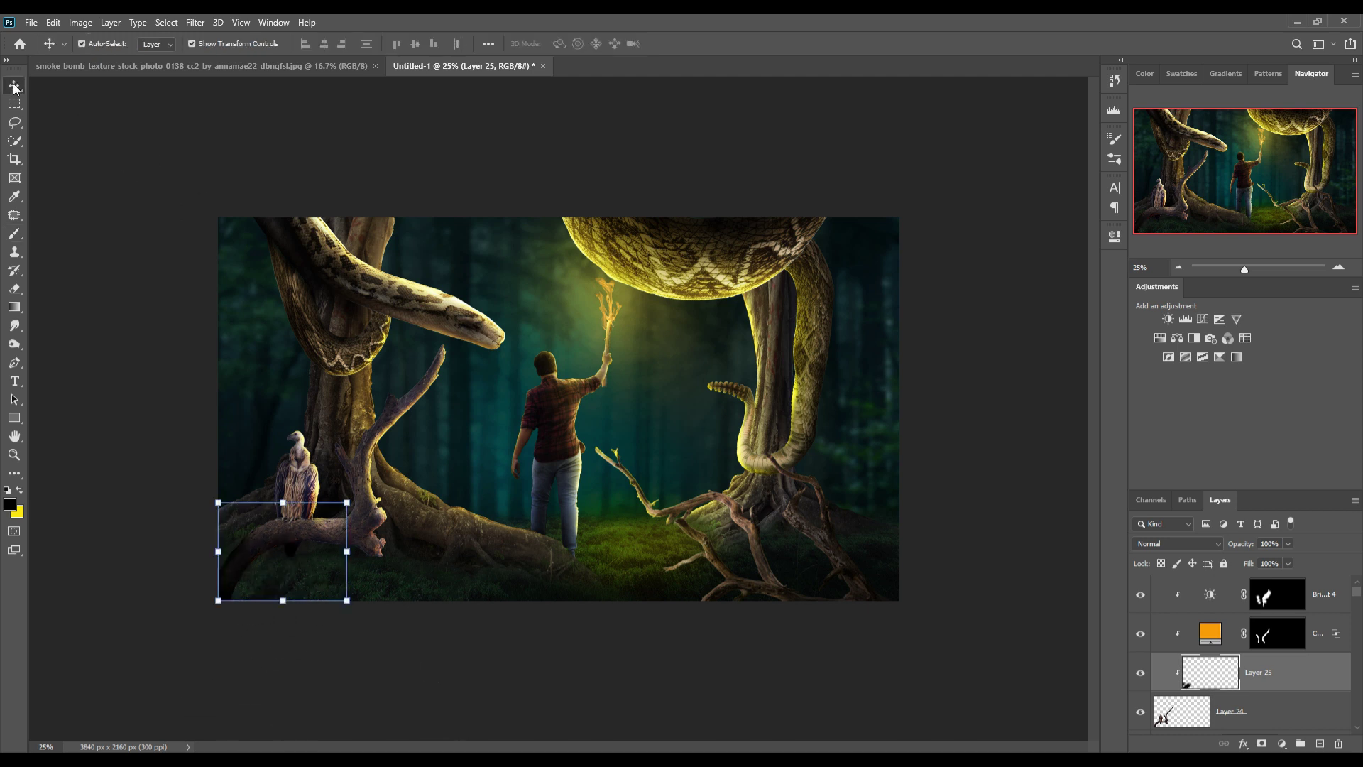
scroll(1260, 661, down, 3)
scroll(1259, 661, down, 3)
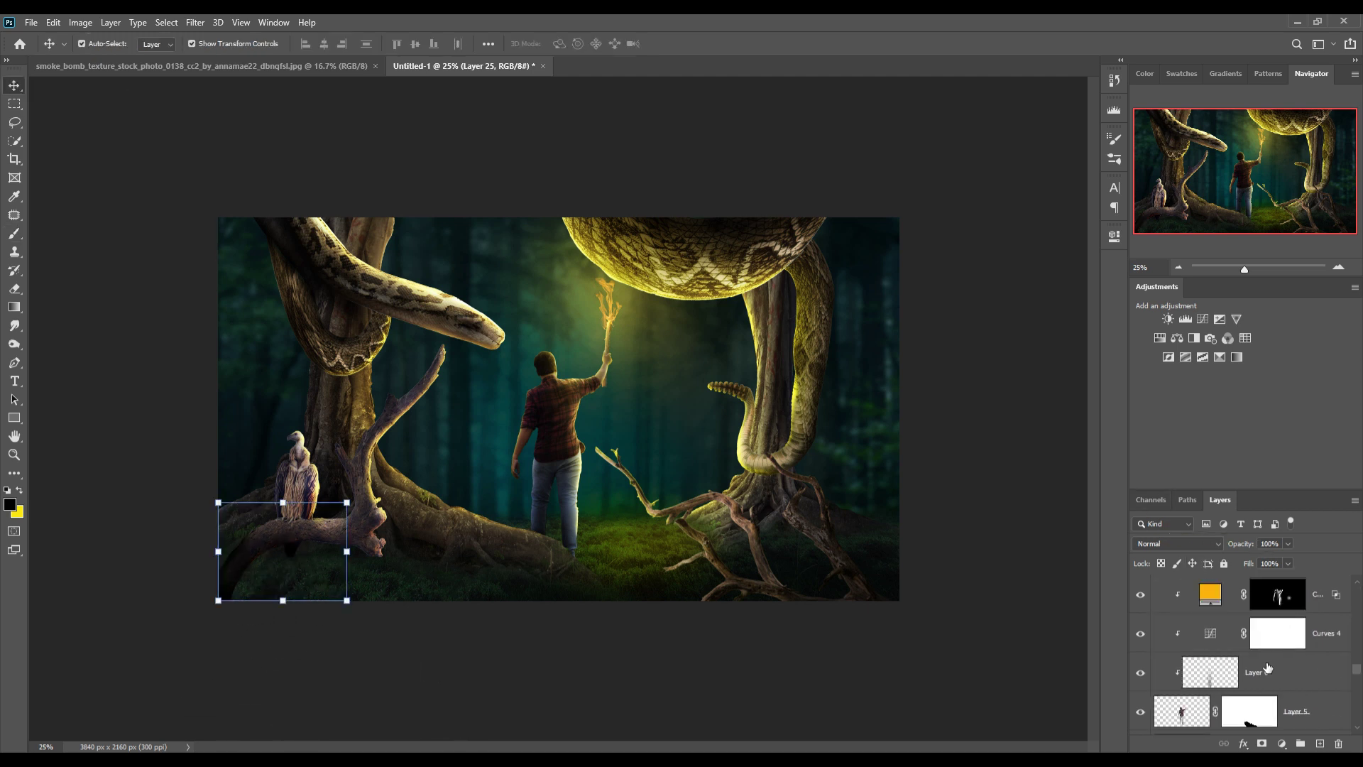
scroll(1260, 661, down, 3)
scroll(1259, 661, down, 3)
scroll(1260, 662, up, 1)
double_click(1276, 637)
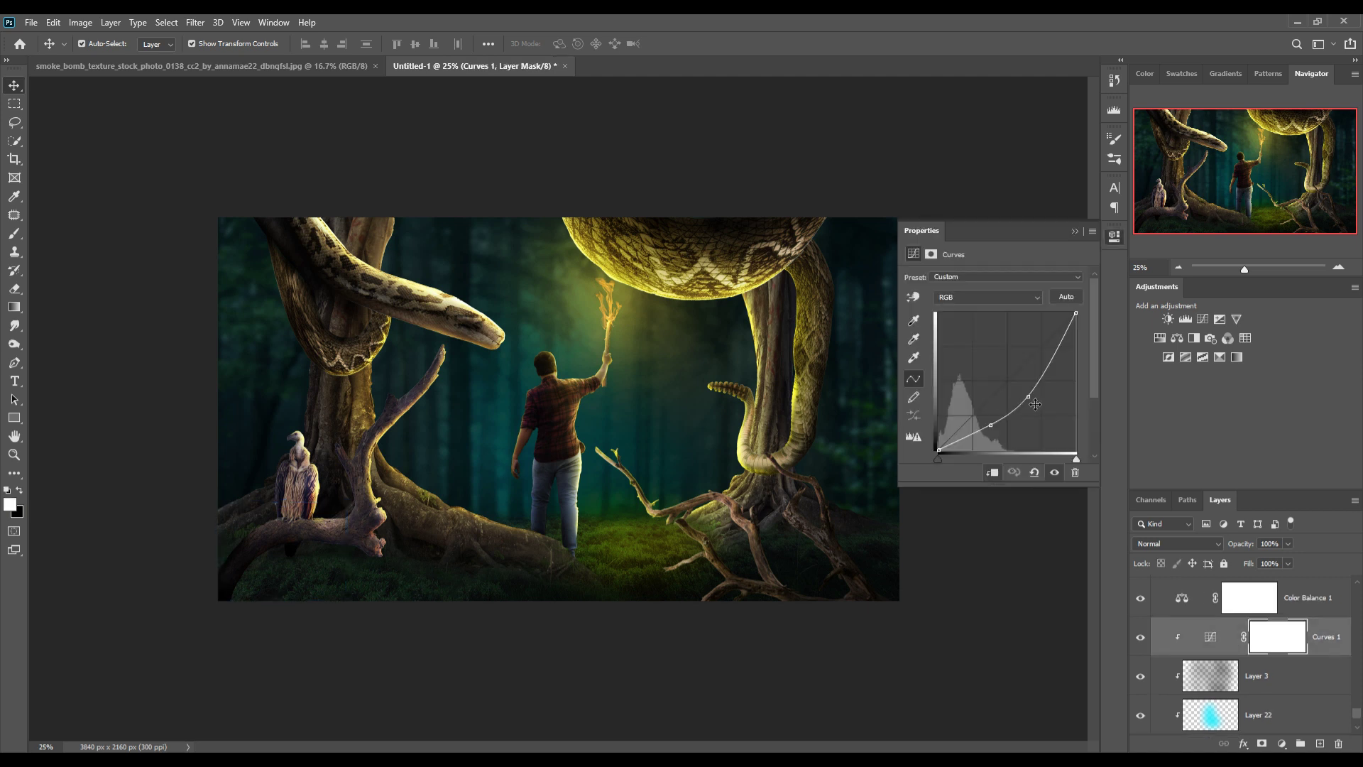
drag(1011, 421, 1009, 434)
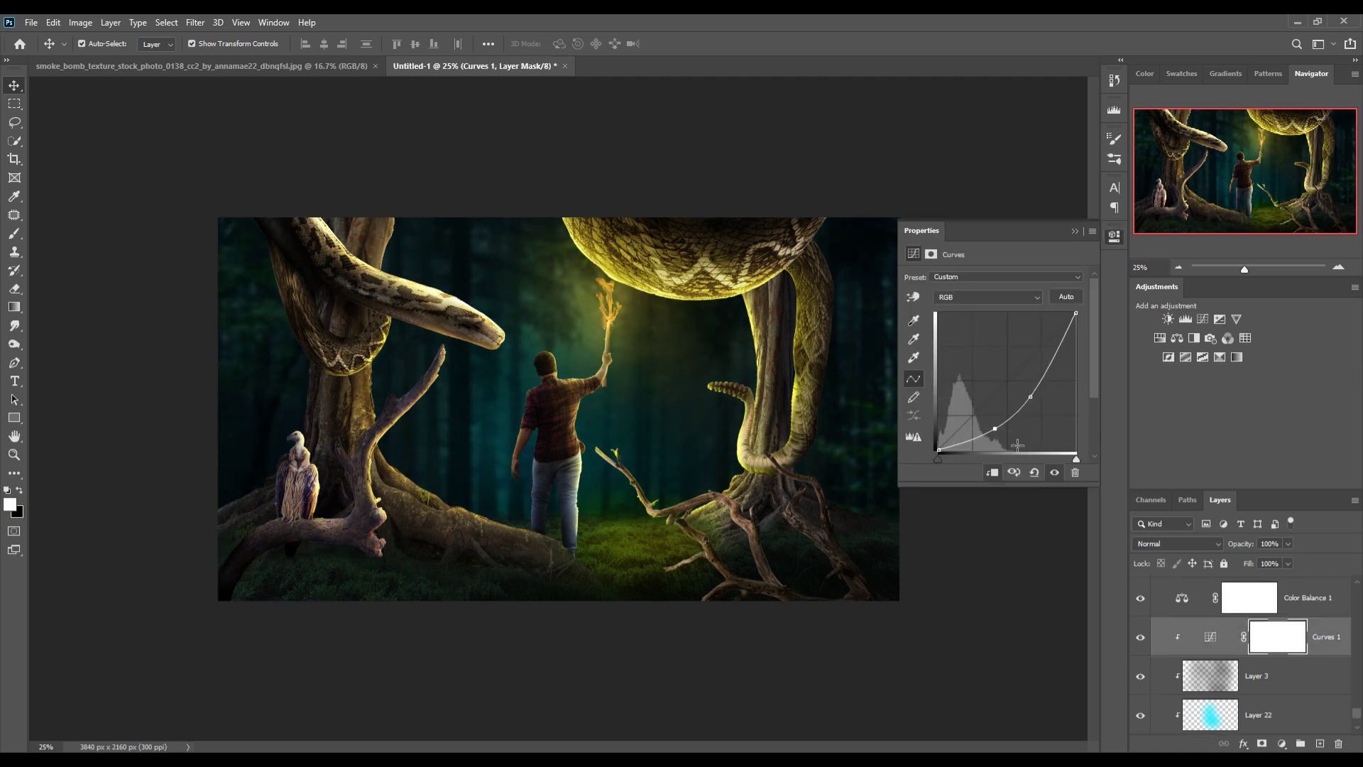
click(1074, 231)
click(1328, 597)
scroll(1331, 632, up, 3)
scroll(1331, 631, up, 3)
scroll(1332, 617, up, 2)
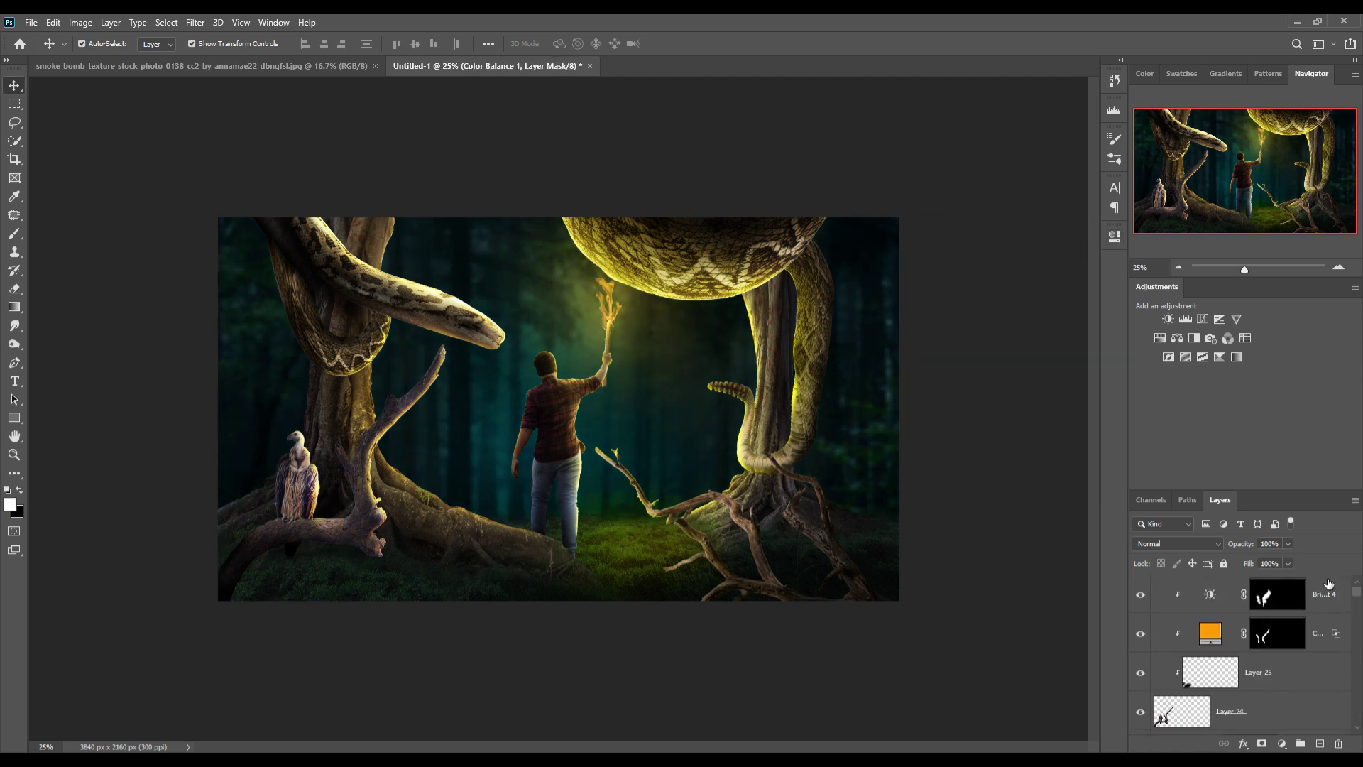
click(1332, 597)
Step: Merge all visible layers into a new layer and convert it to a smart object
key(shift+ctrl+alt+e)
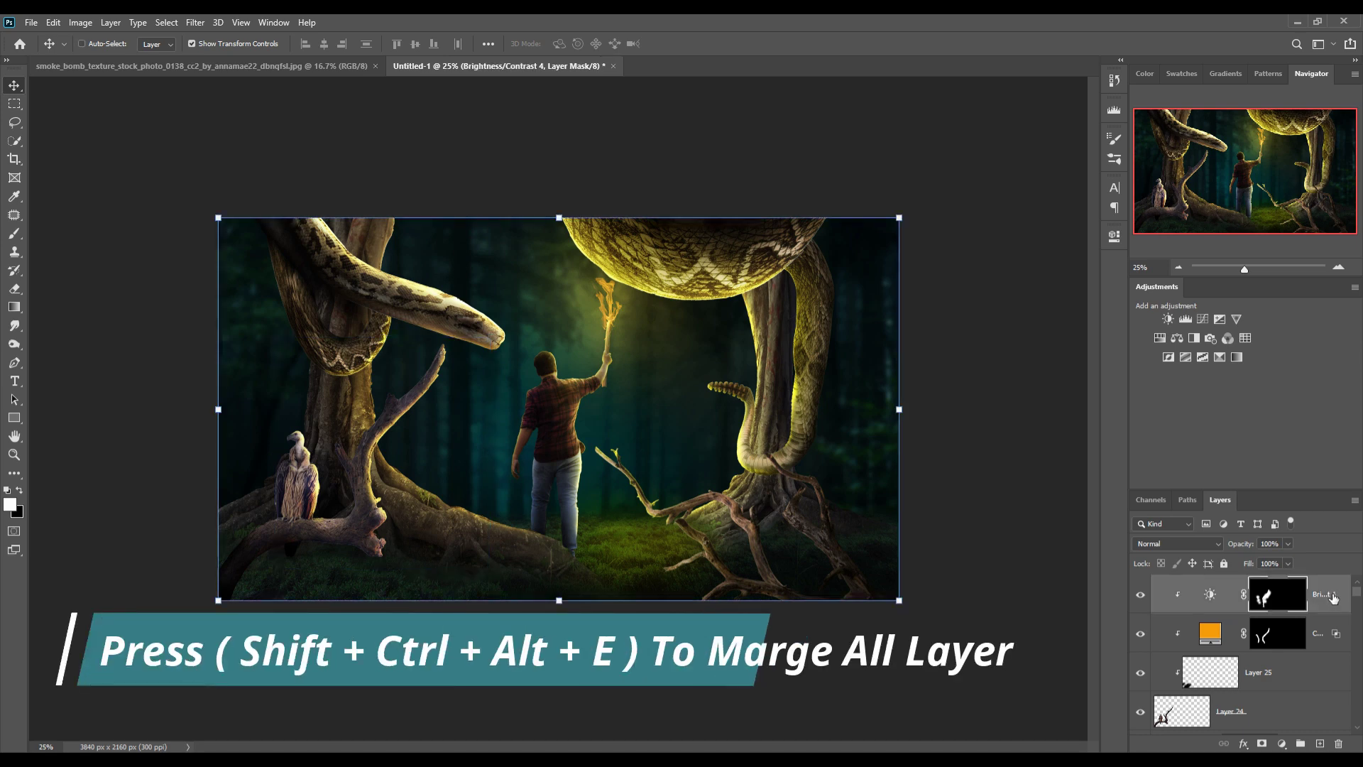
right_click(1284, 599)
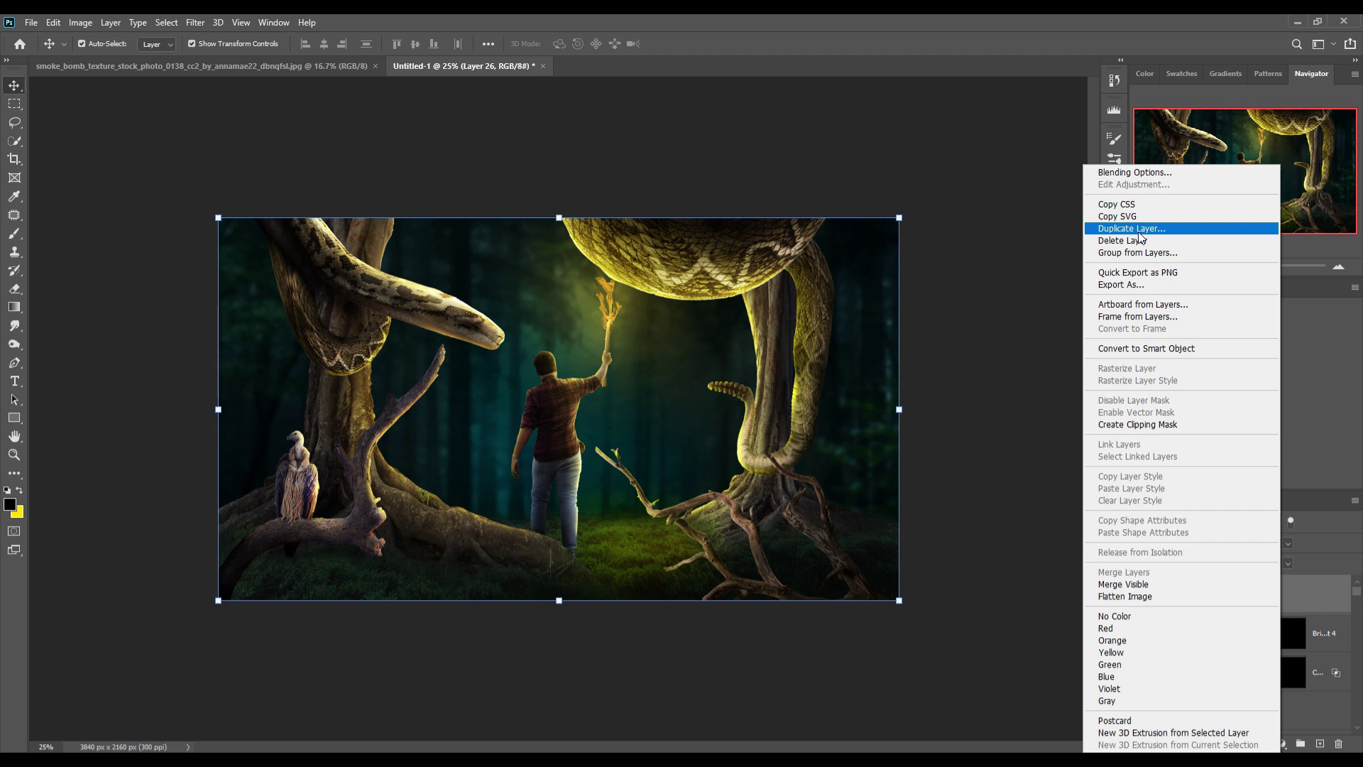
click(1152, 353)
Step: Grade it with the Camera Raw Filter: lift the Lights tone curve and shift the Yellows hue
click(195, 22)
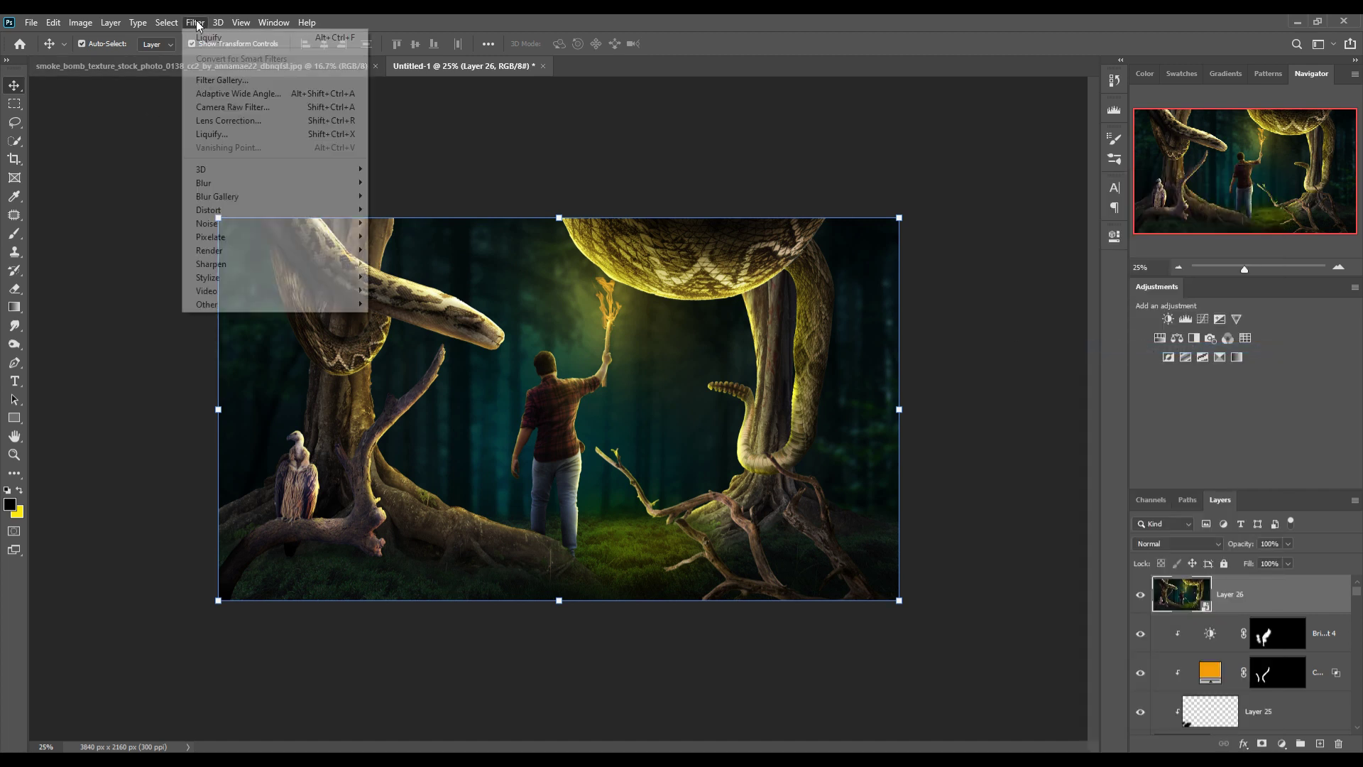
click(216, 107)
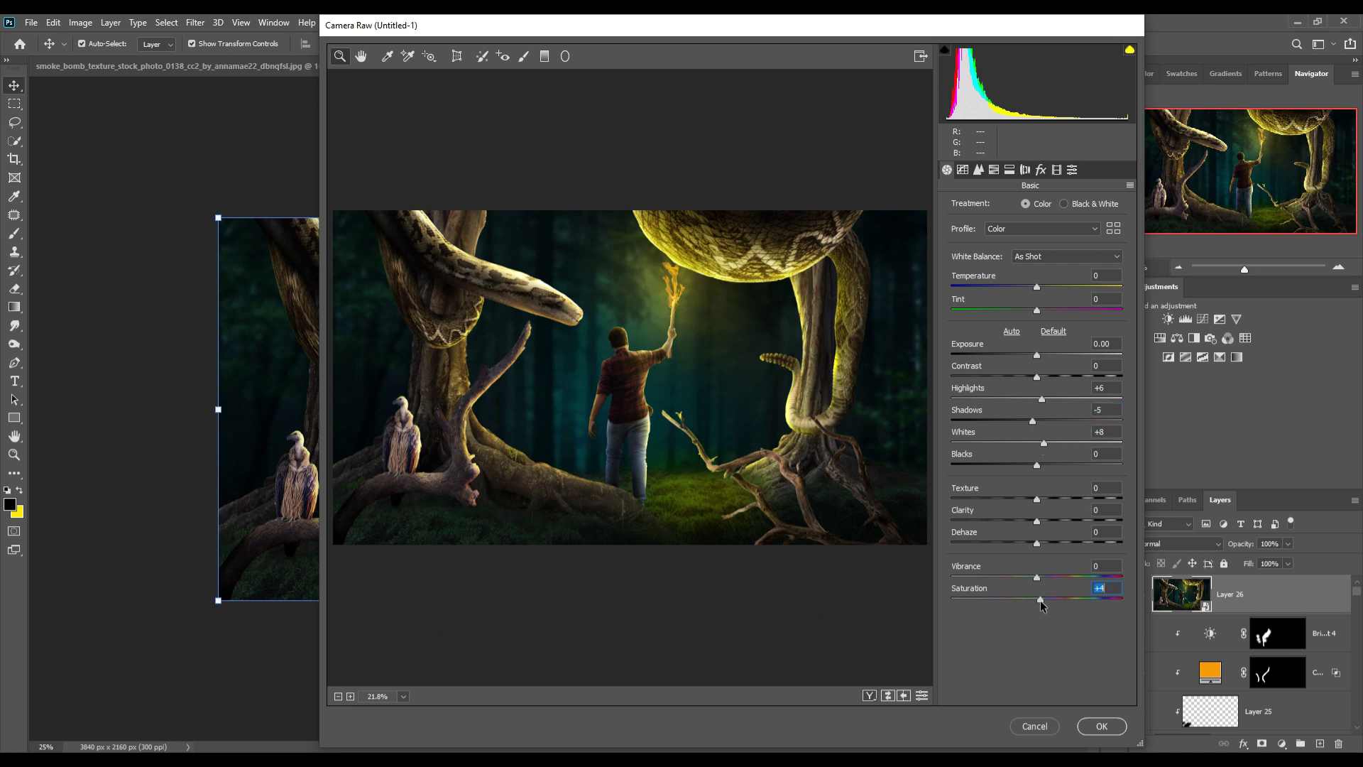
click(963, 169)
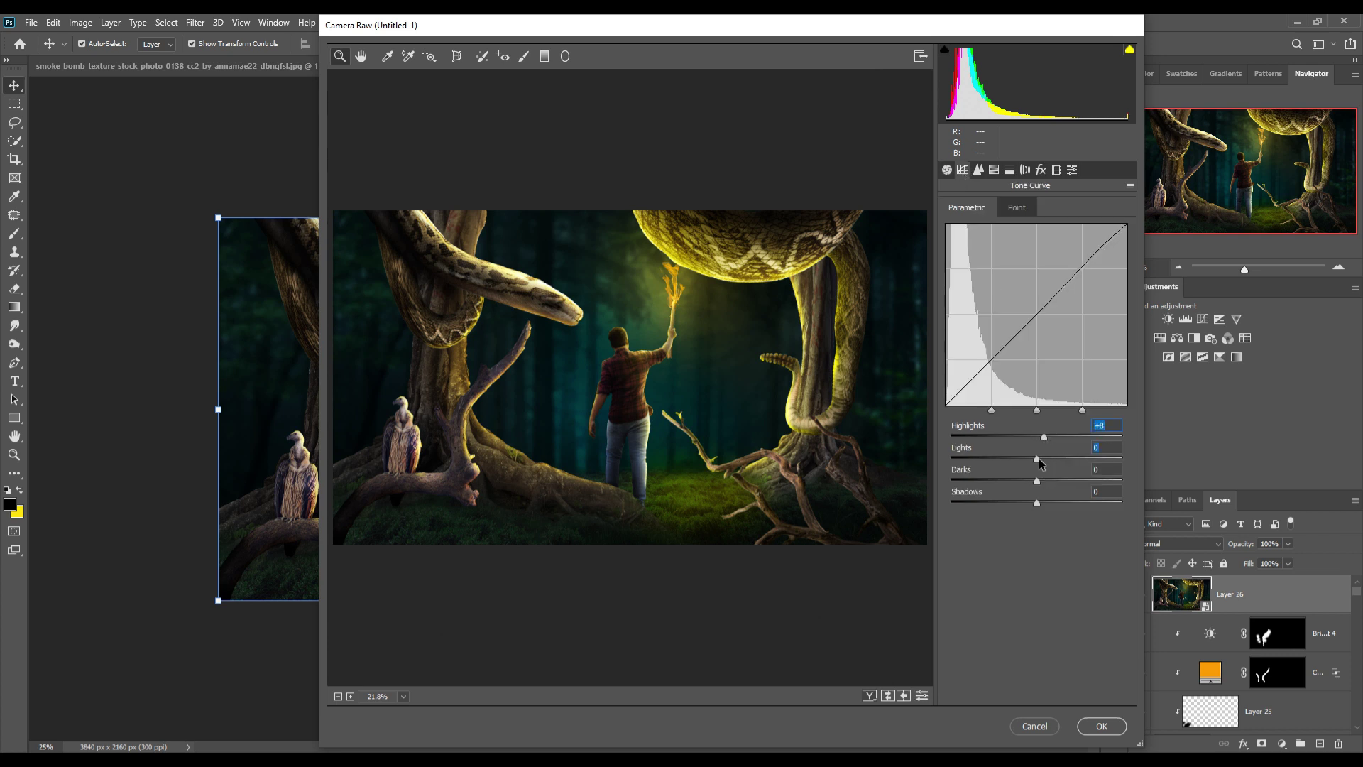
mouse_move(1039, 458)
mouse_down()
mouse_move(1052, 458)
mouse_move(1030, 480)
mouse_move(1055, 503)
mouse_up()
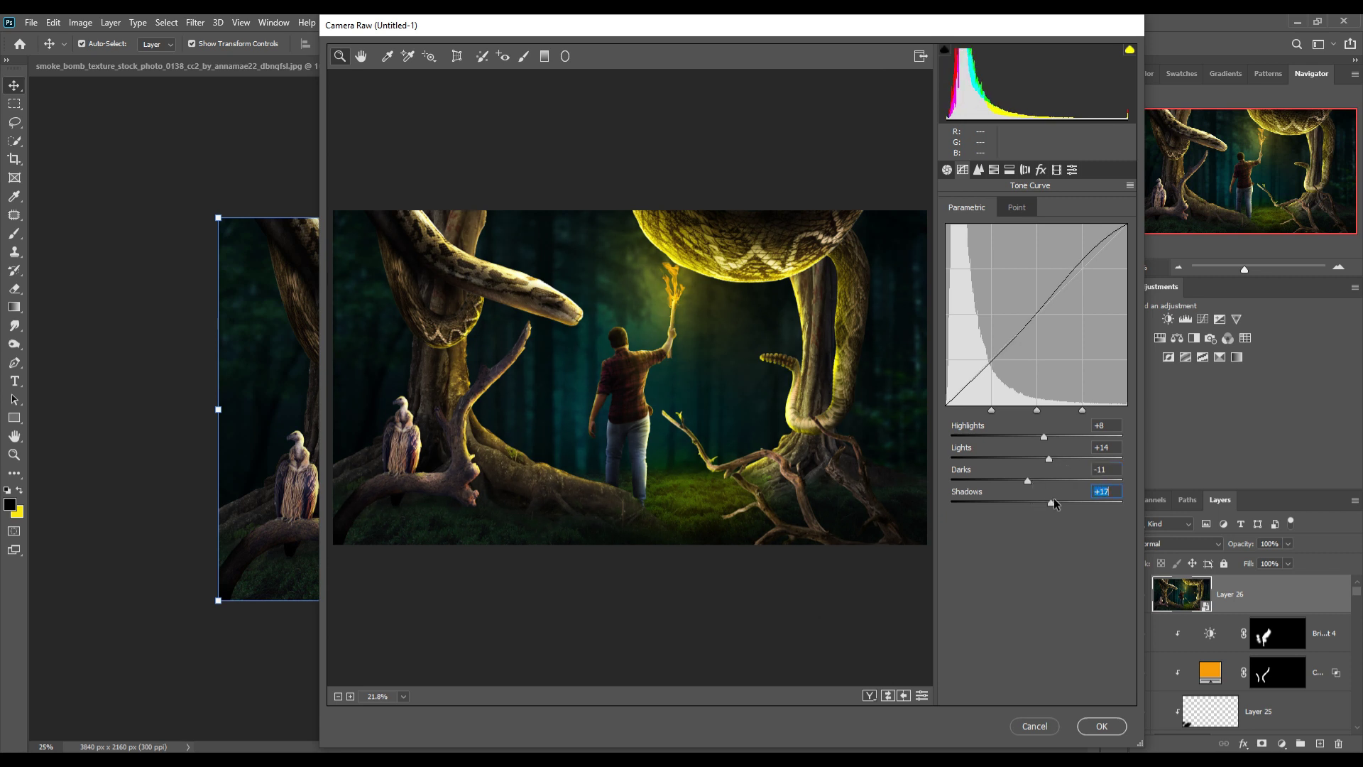
click(979, 170)
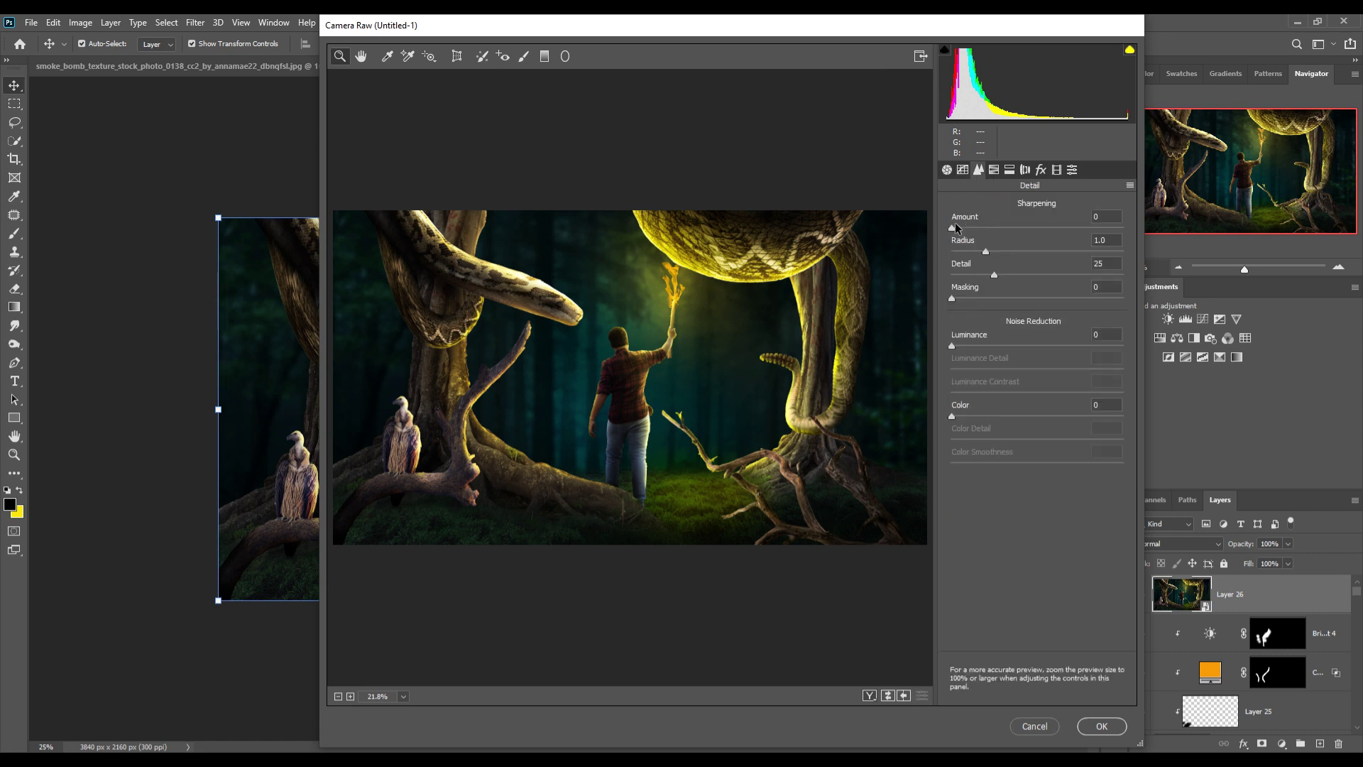
click(994, 170)
click(1038, 307)
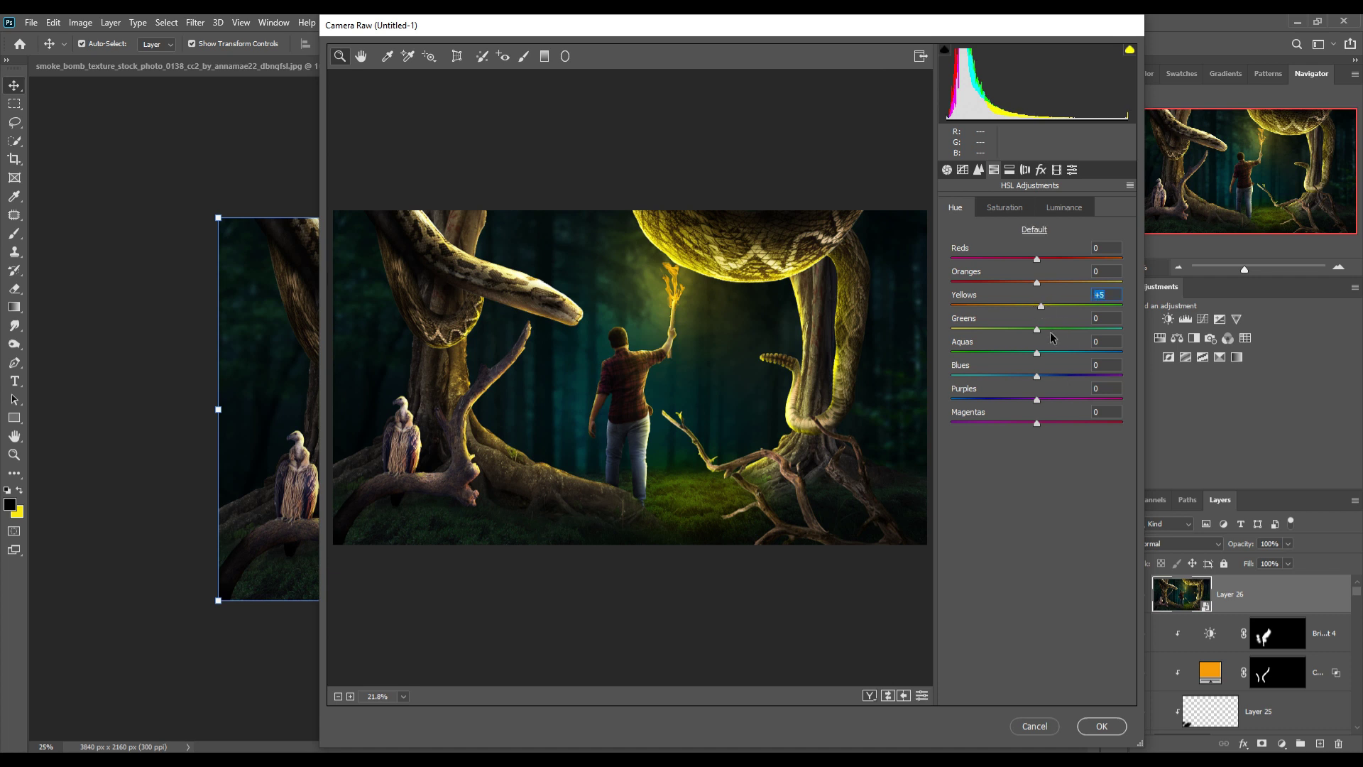
click(1101, 726)
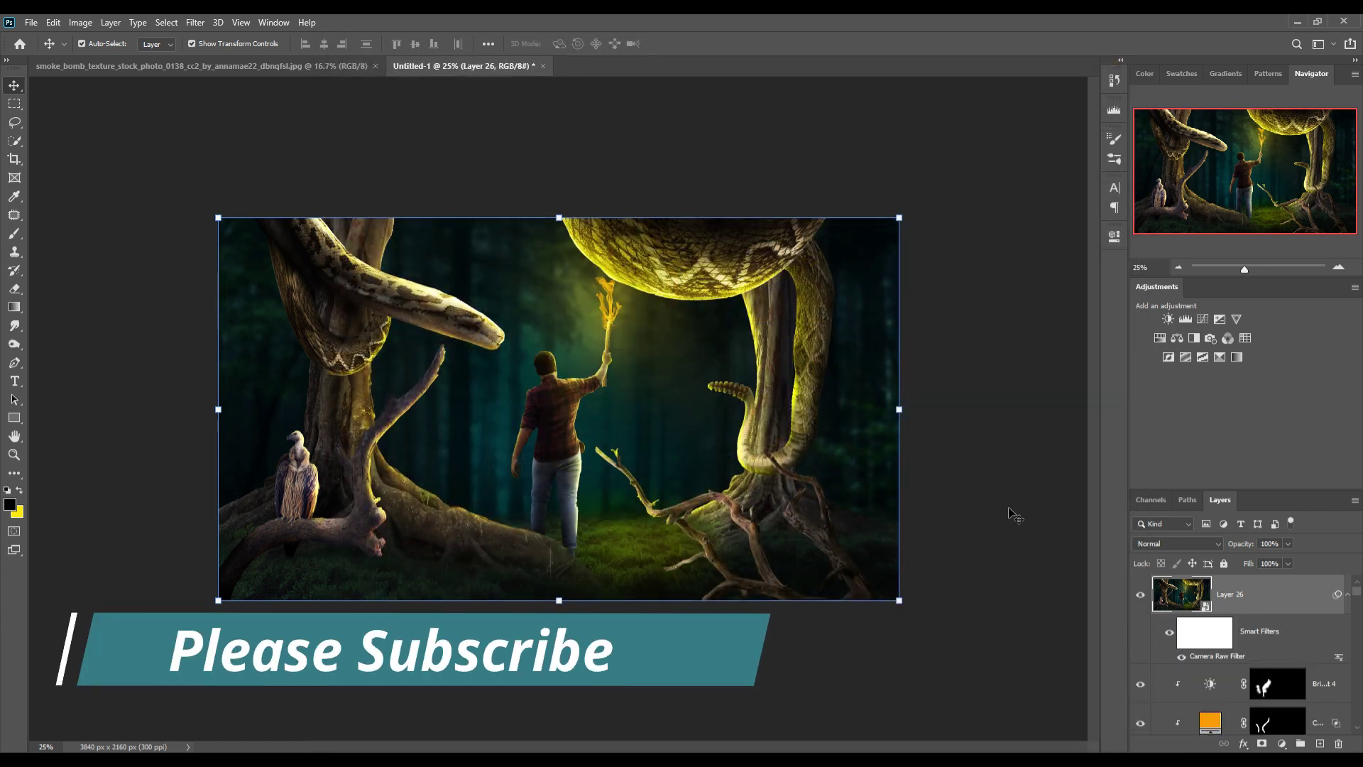